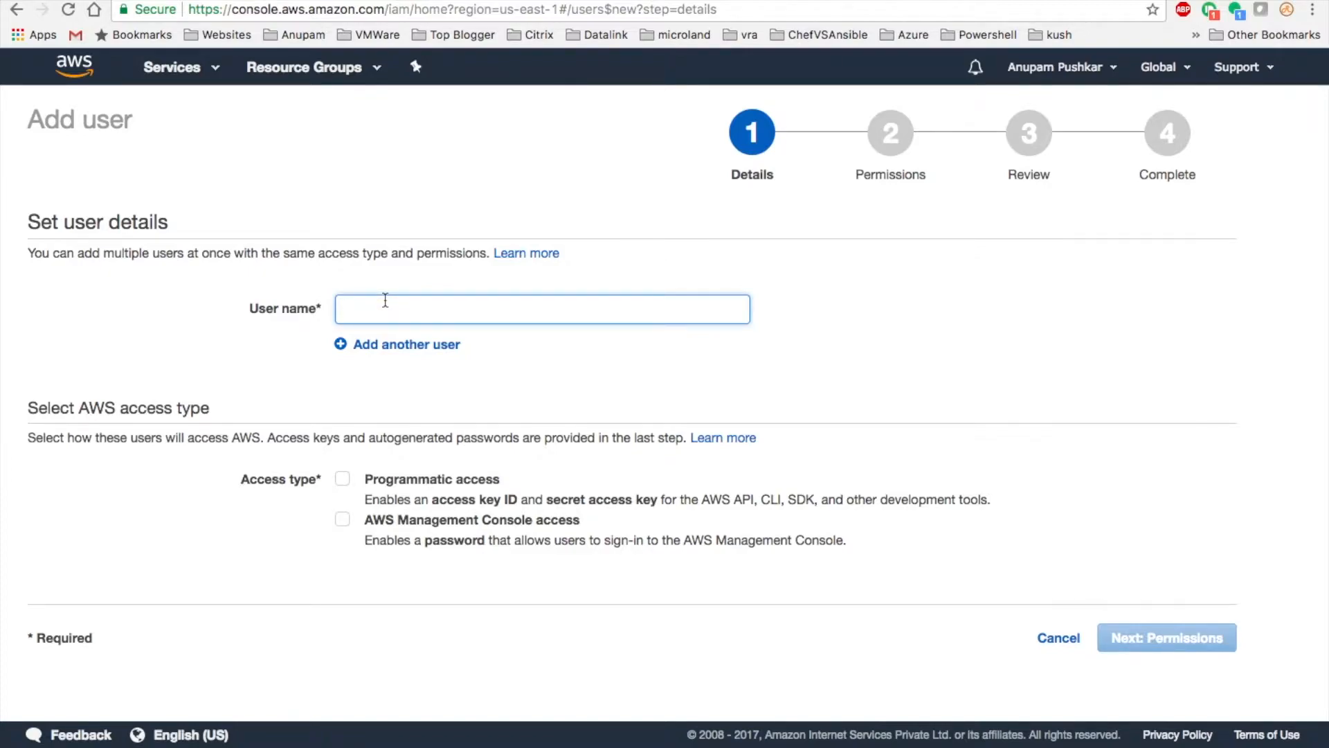
- Name the new AWS user vratest with programmatic and console access, then continue to permissions
text(vratest)
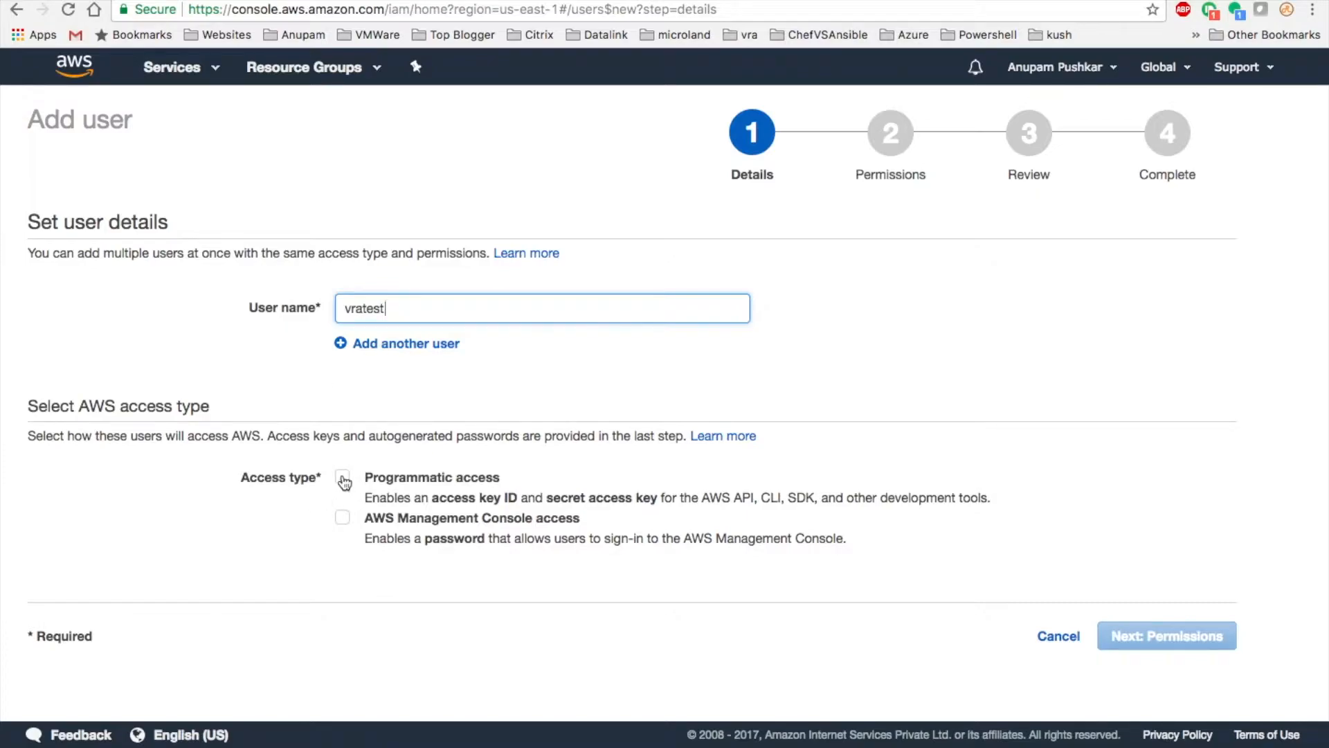
click(343, 479)
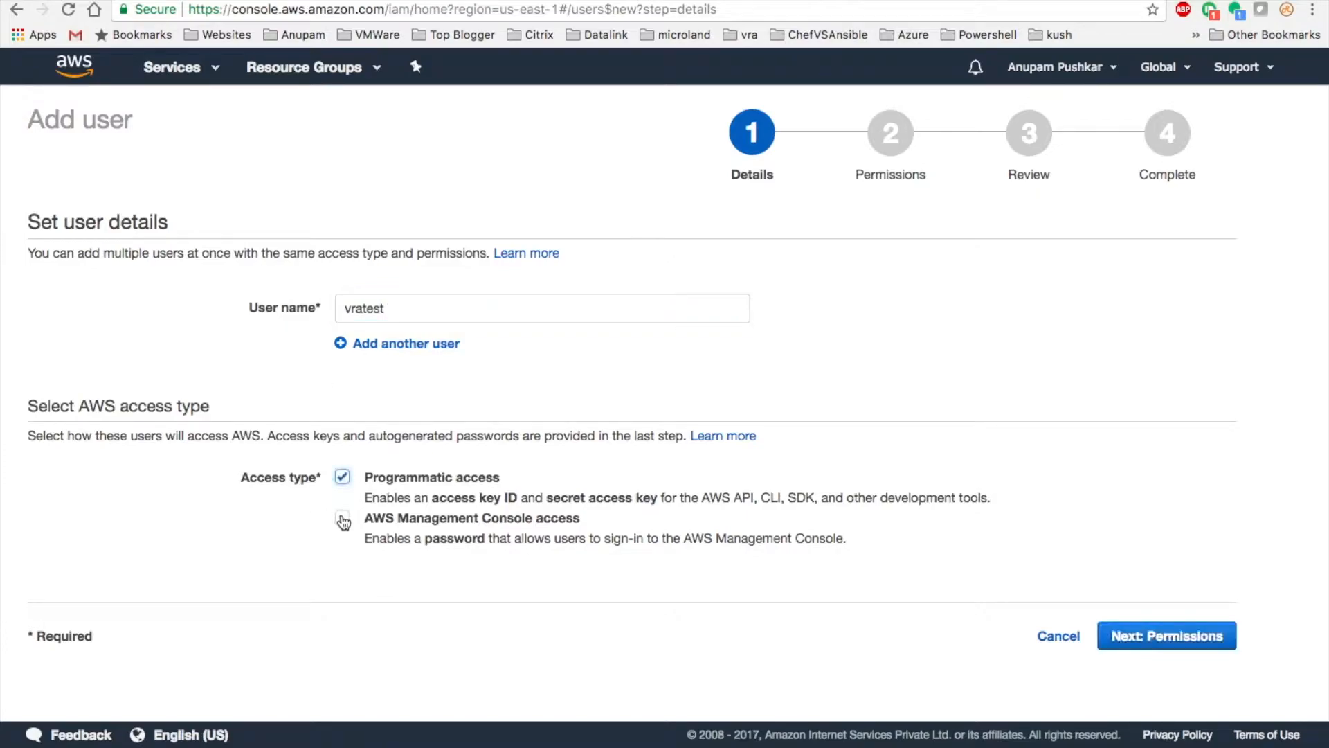
click(343, 519)
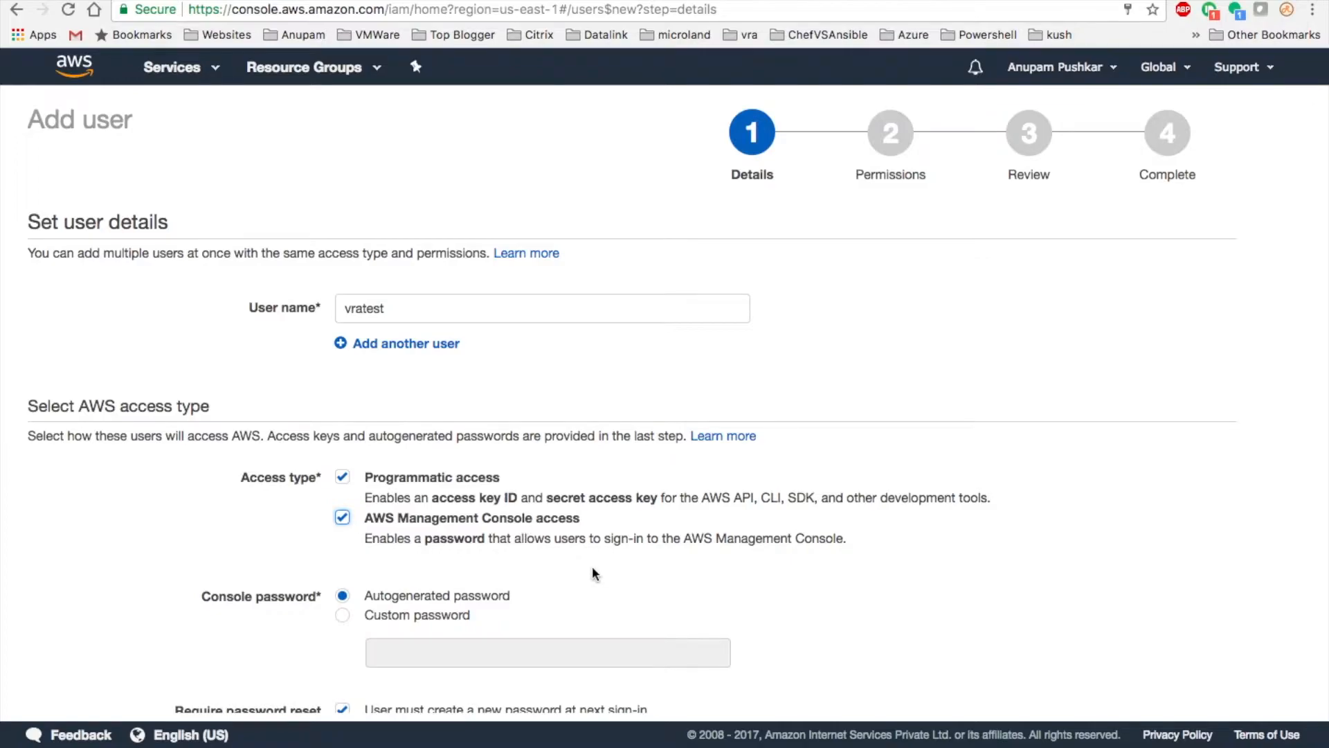
scroll(592, 567, down, 3)
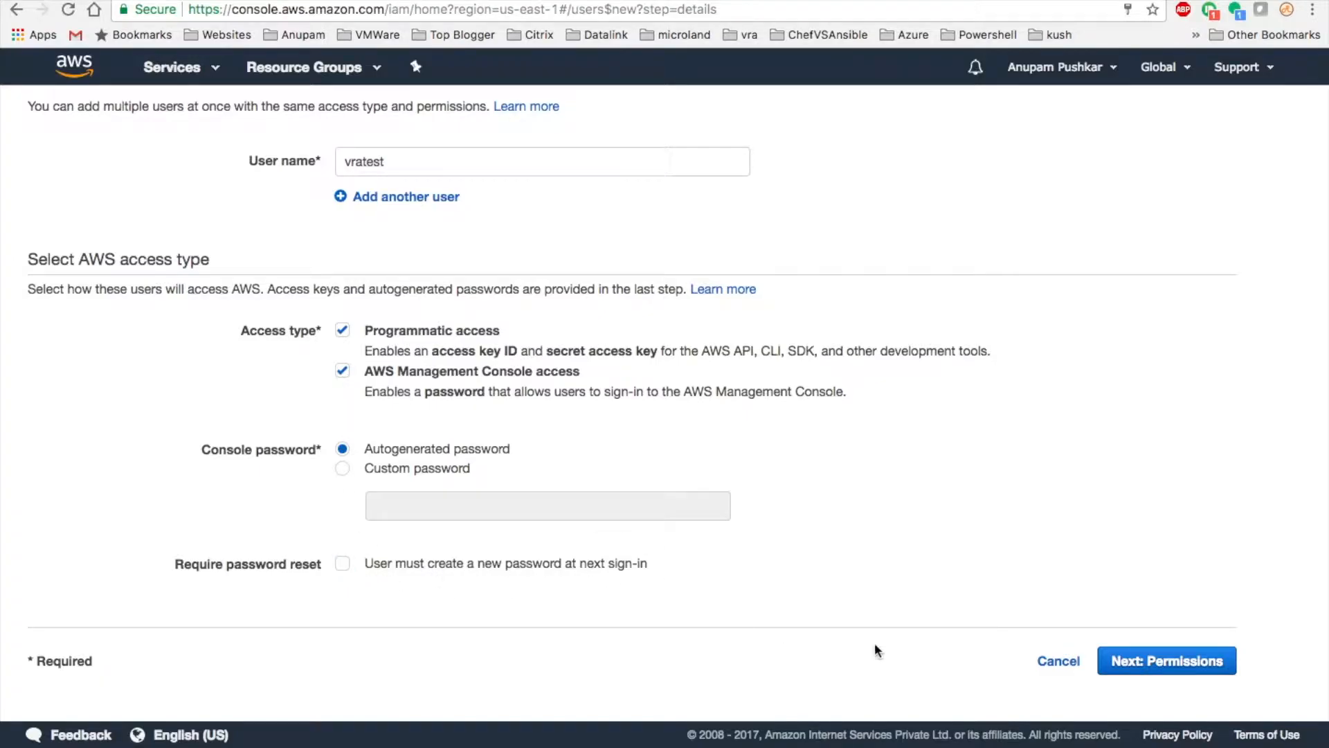
click(1128, 663)
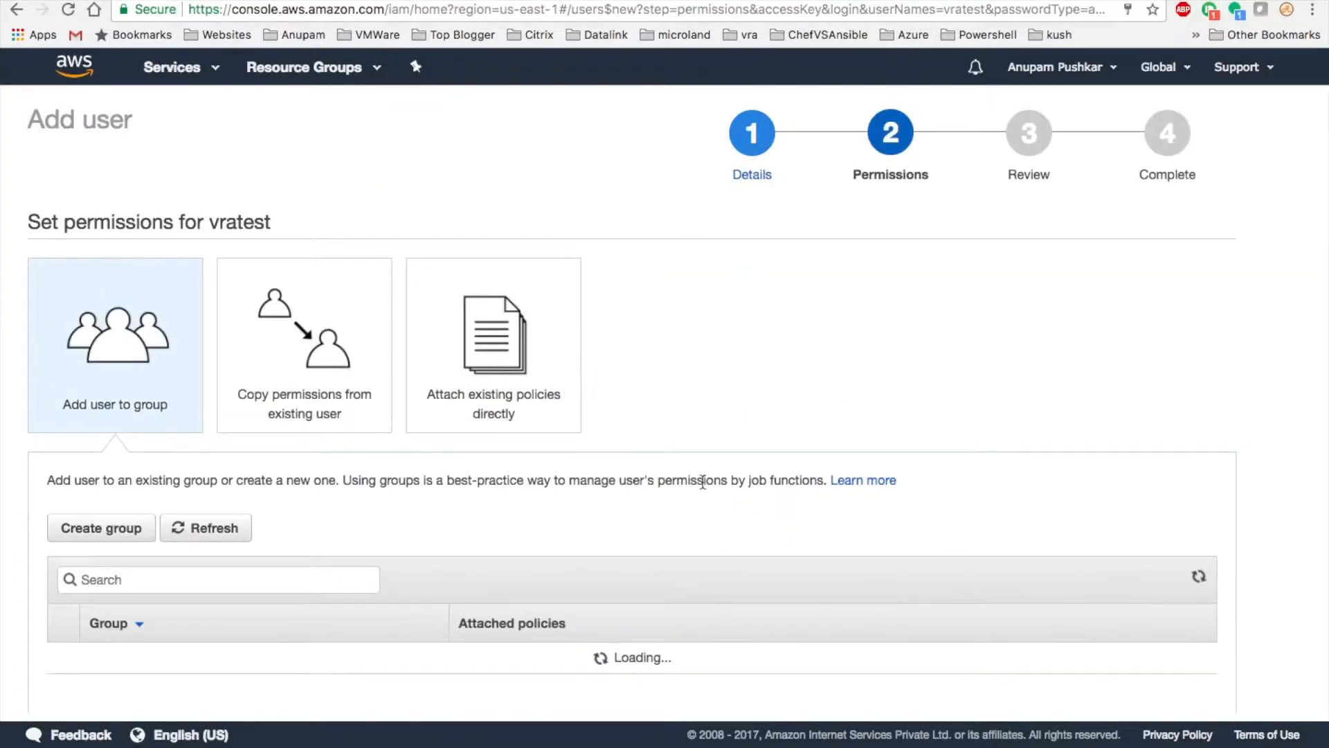
- Add vratest to the RootAdmin and systemadmin groups and continue to the review
scroll(702, 481, down, 5)
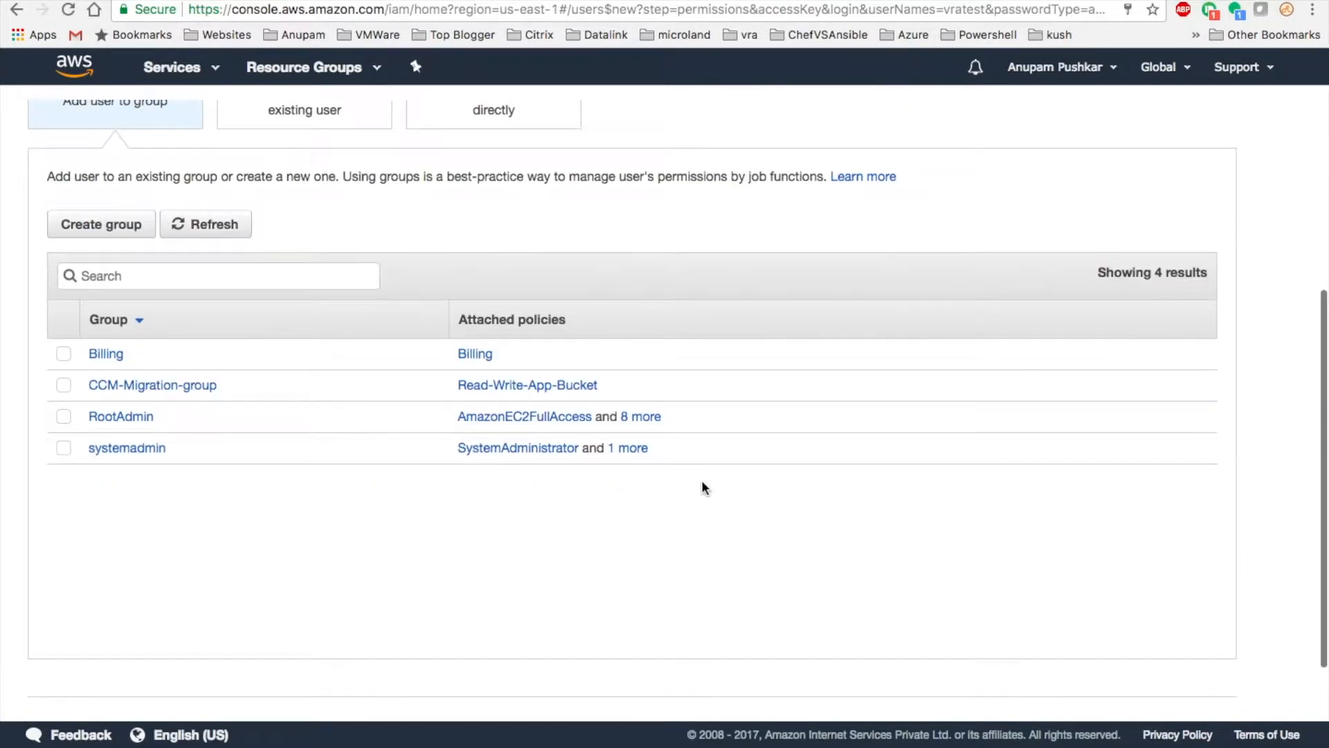
click(63, 418)
click(63, 448)
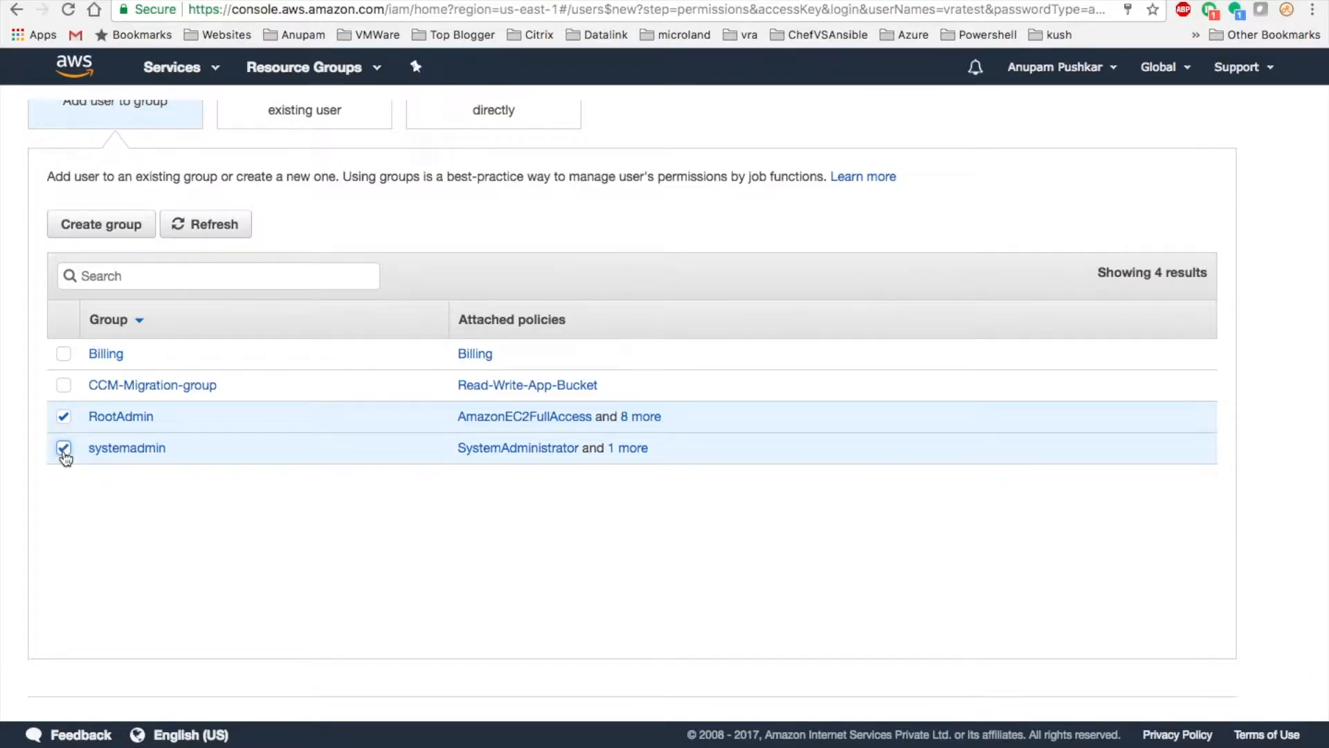
scroll(1040, 604, down, 2)
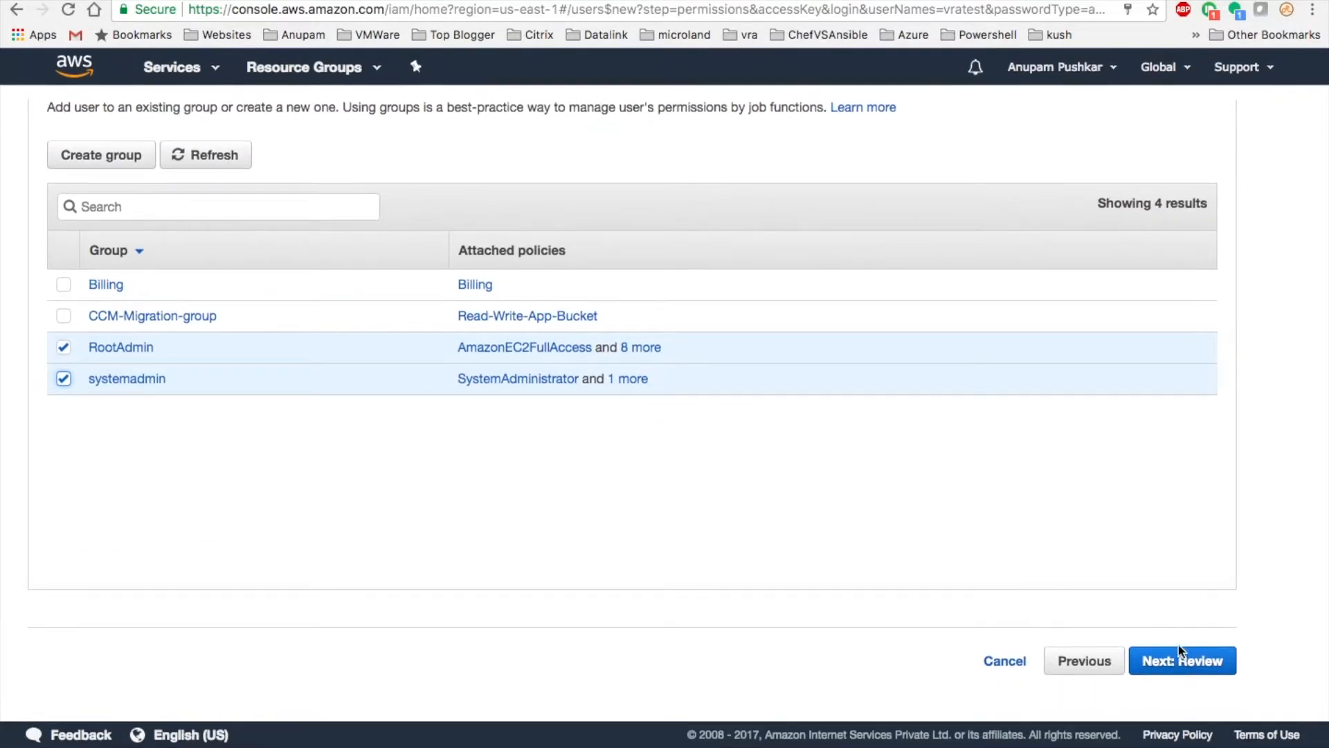
click(1179, 649)
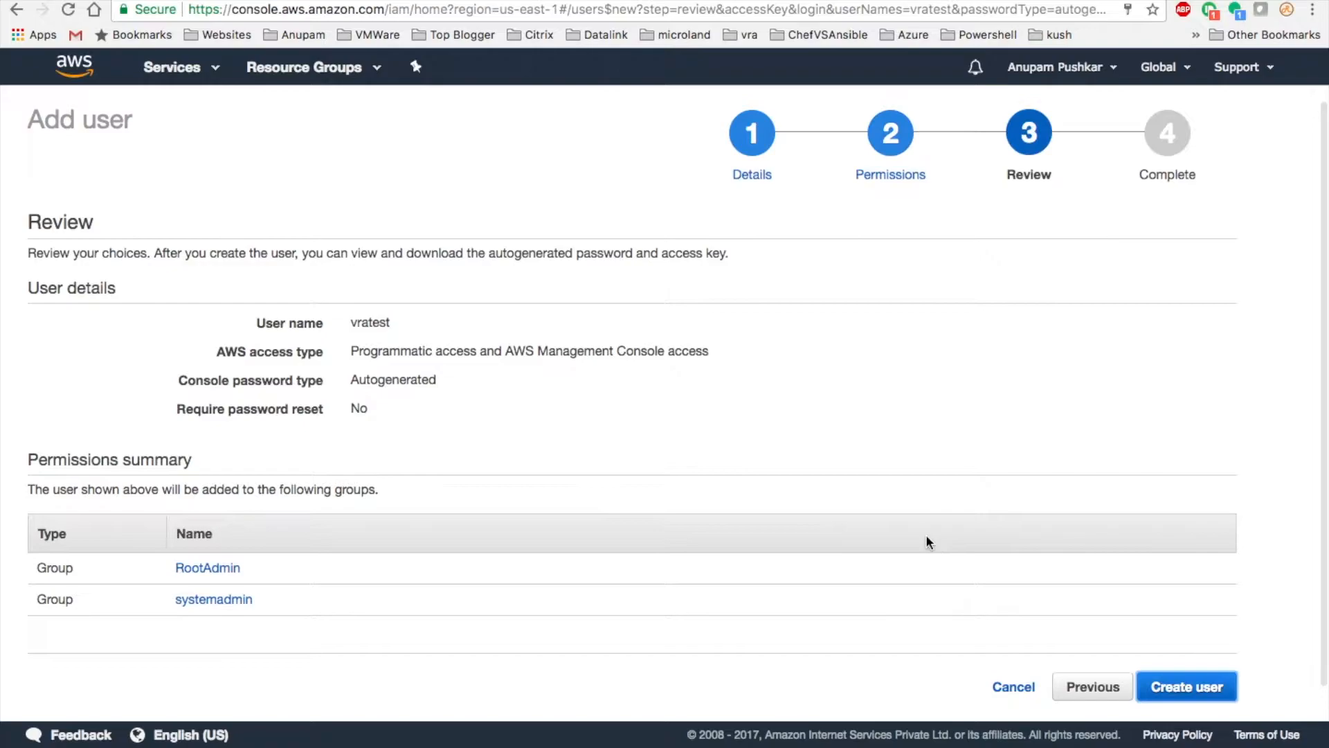
- Create the vratest user and switch over to the vRealize Automation window
scroll(647, 421, down, 1)
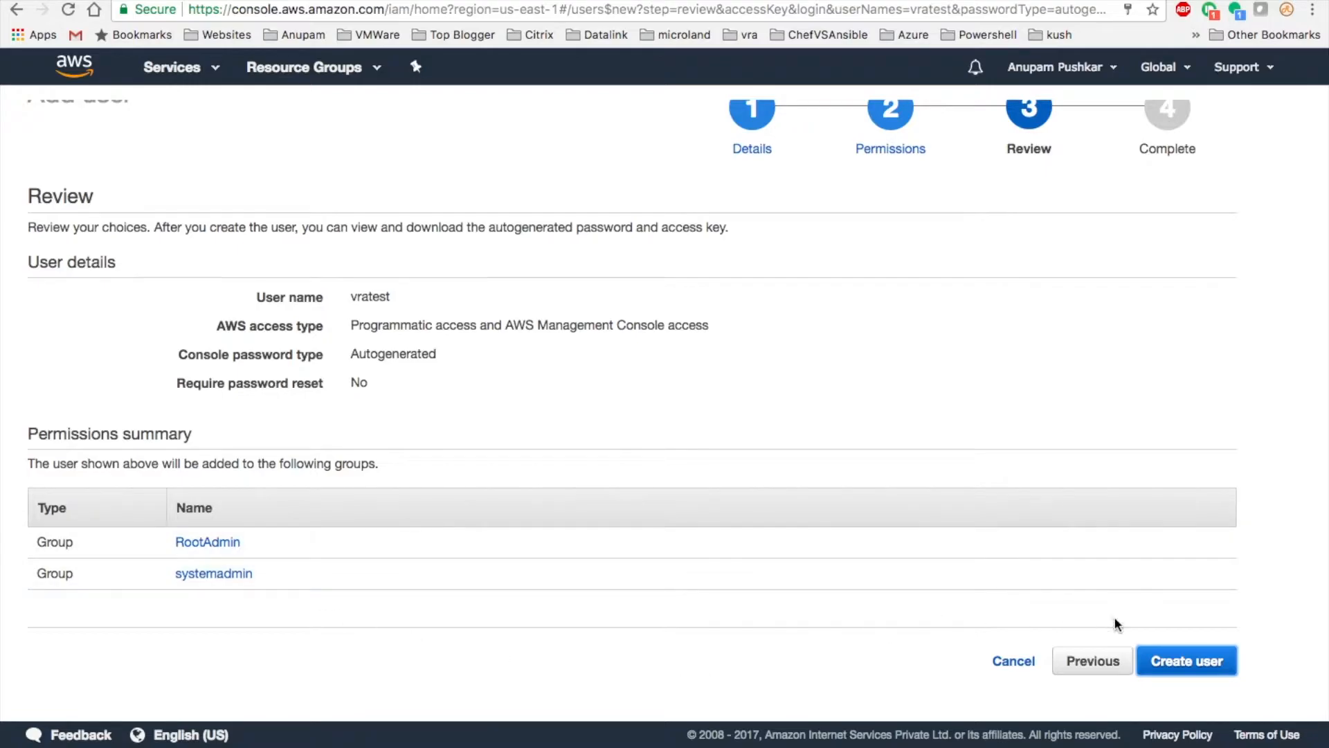
click(1187, 674)
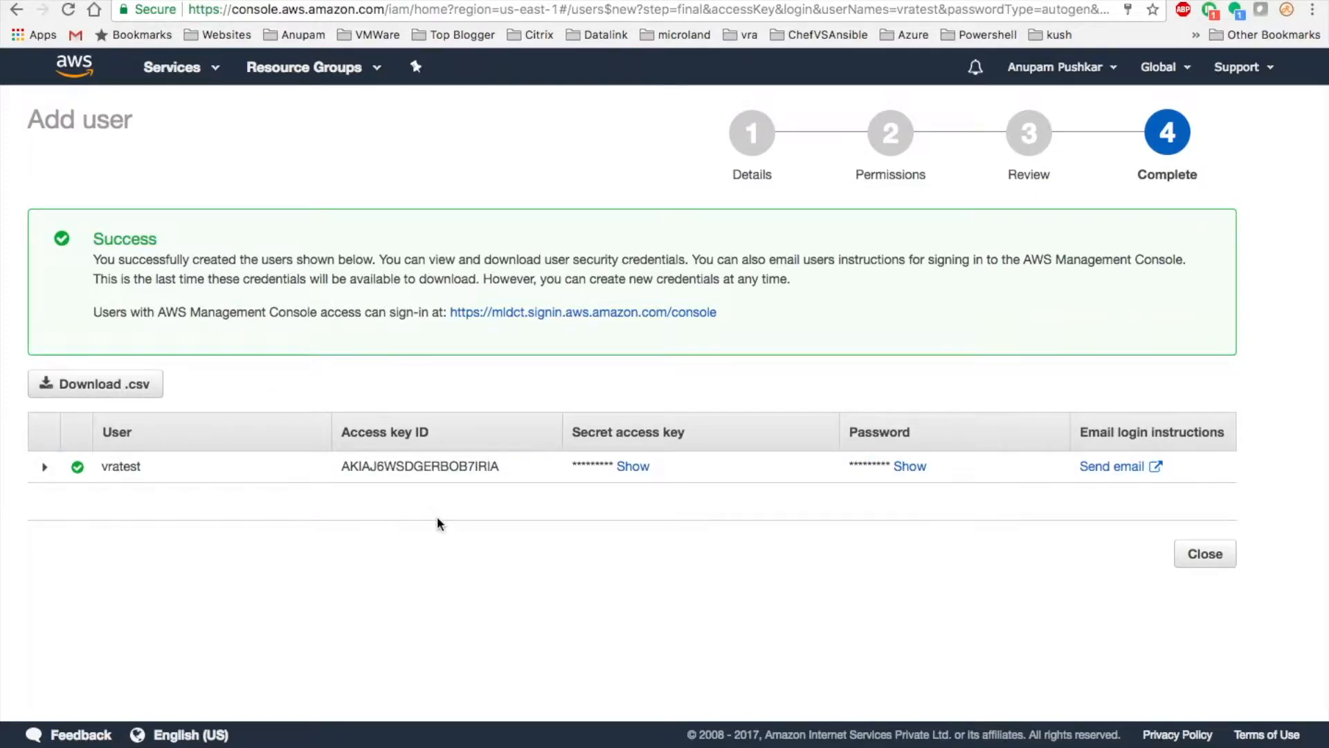
key(ctrl+Right)
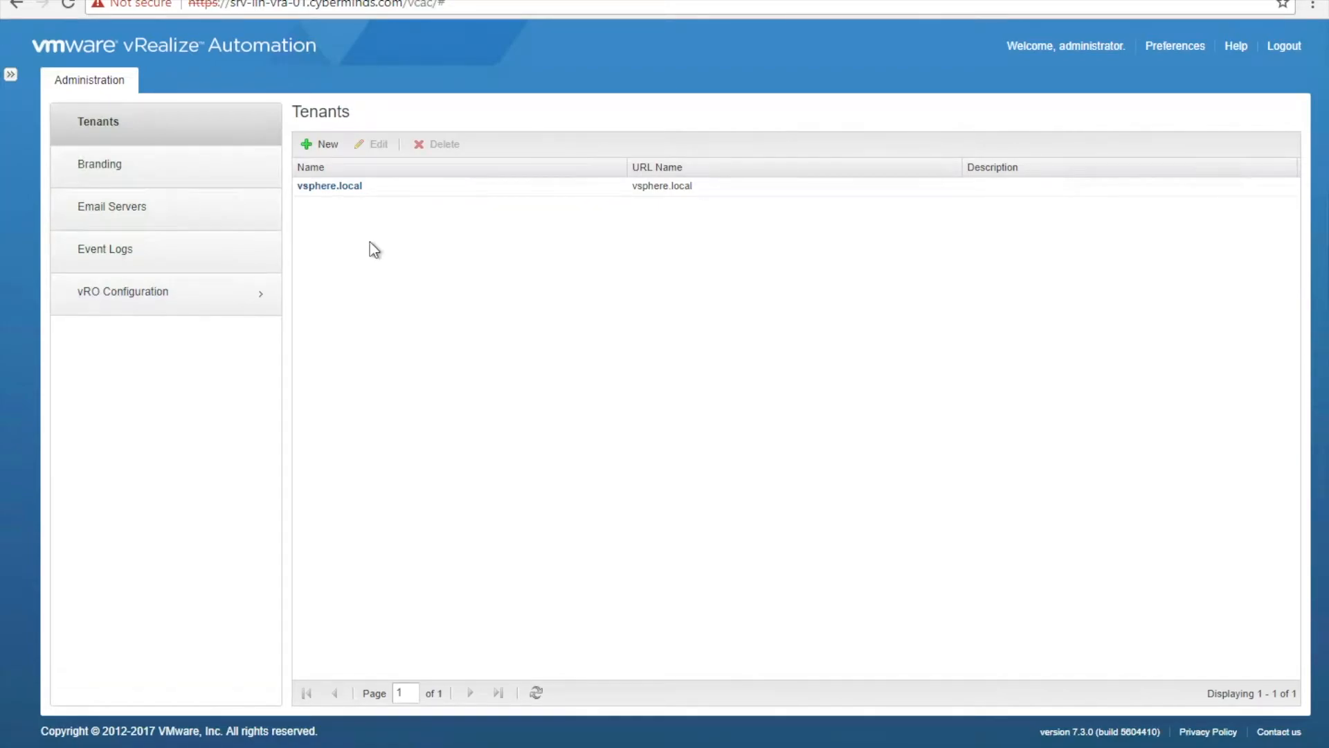
- In the vsphere.local tenant's Administrators, add the domain user as tenant administrator
click(341, 187)
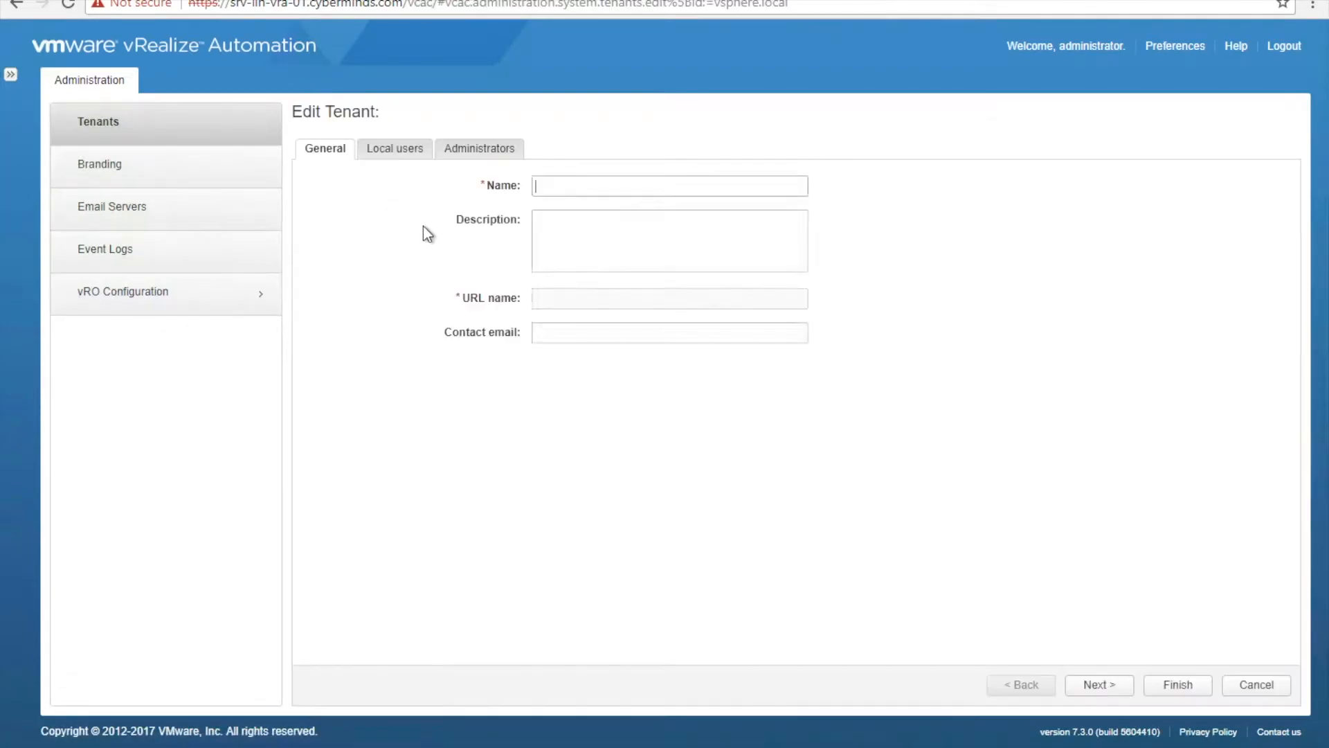
click(451, 153)
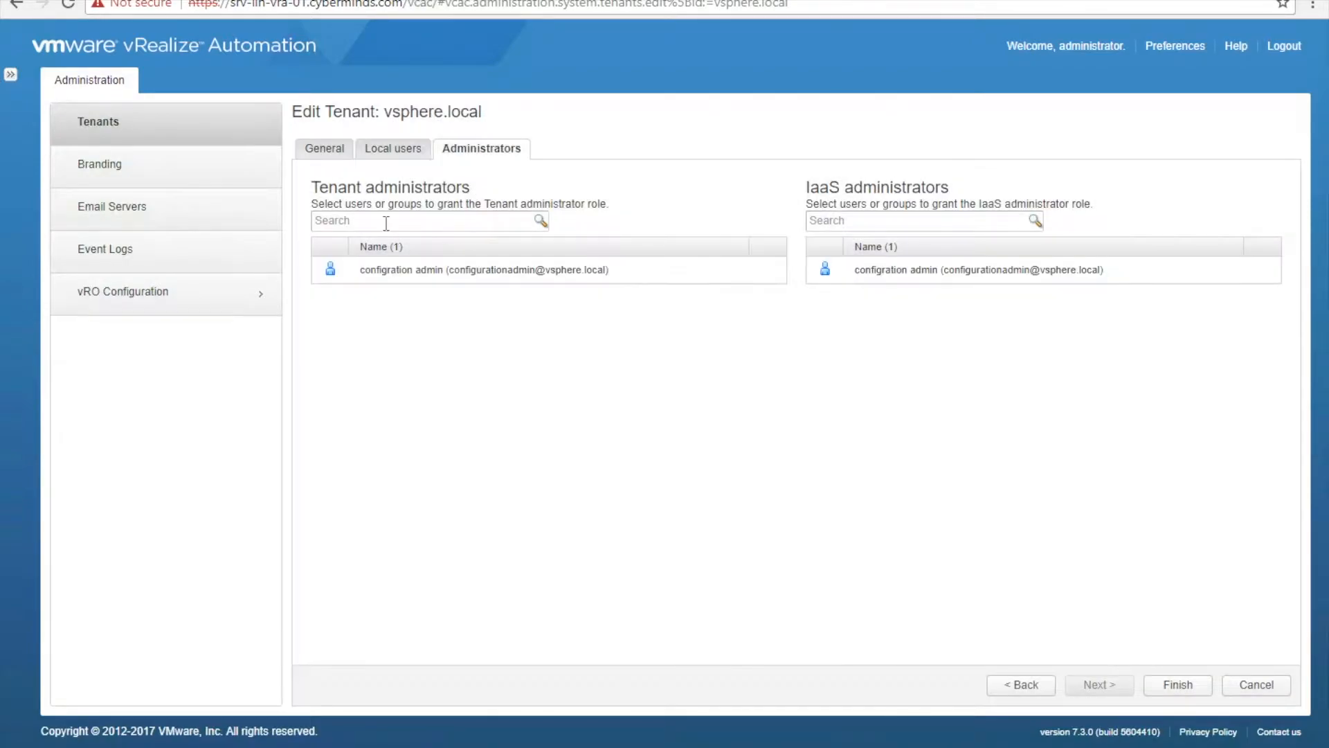
click(417, 226)
click(420, 247)
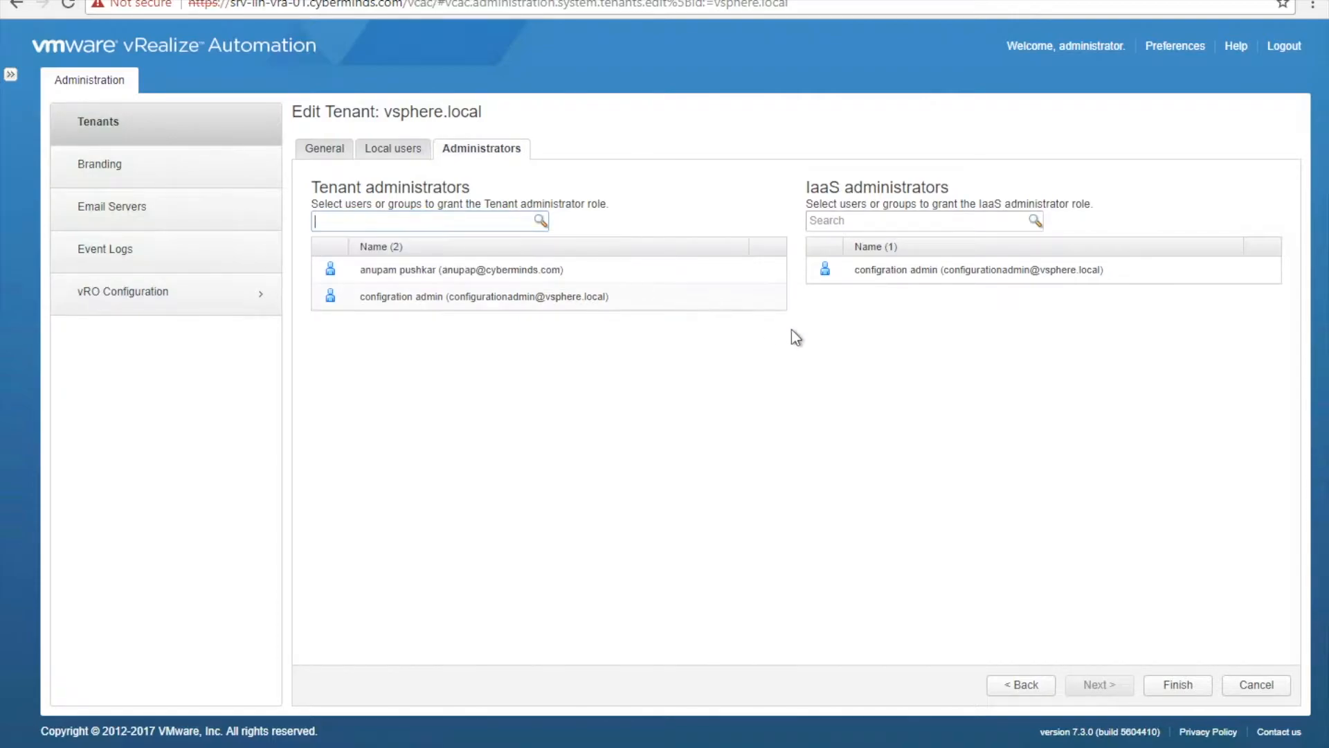
- Add the same domain user as IaaS administrator, save the tenant, and log out
click(852, 220)
text(anupap)
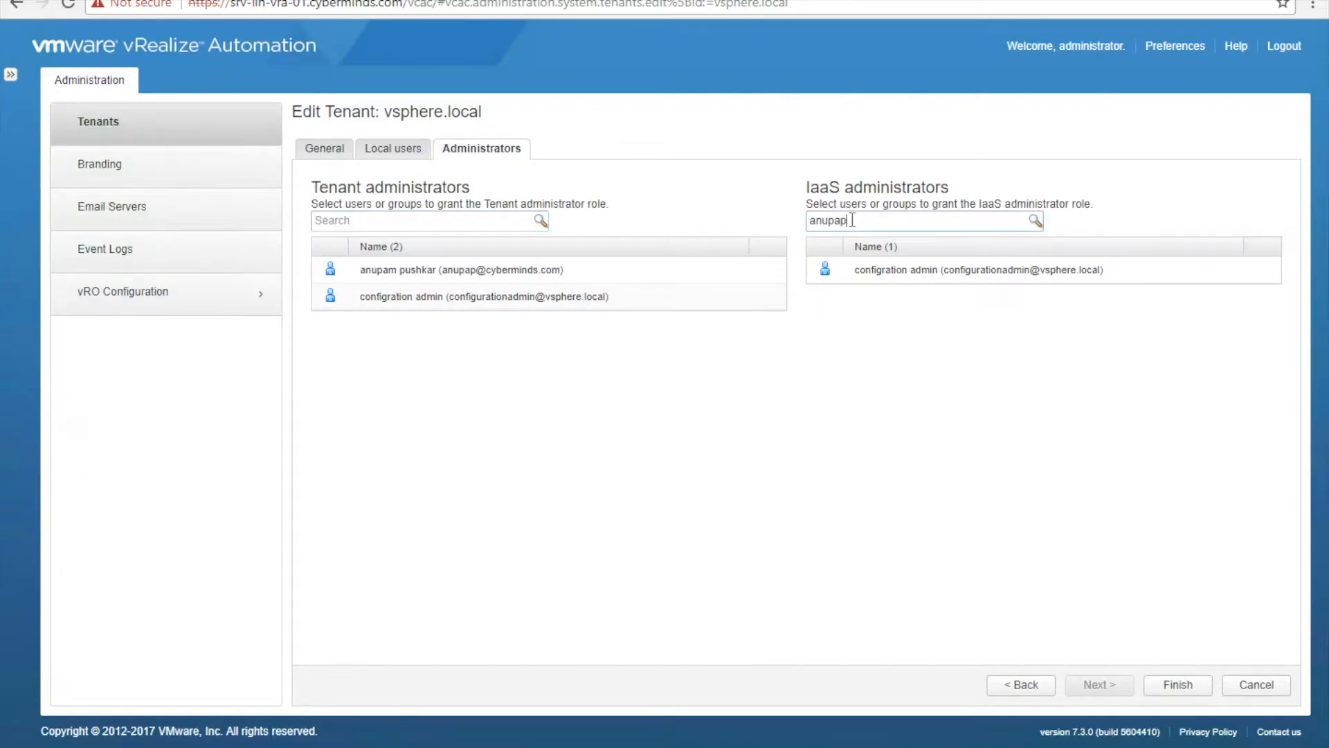
click(862, 249)
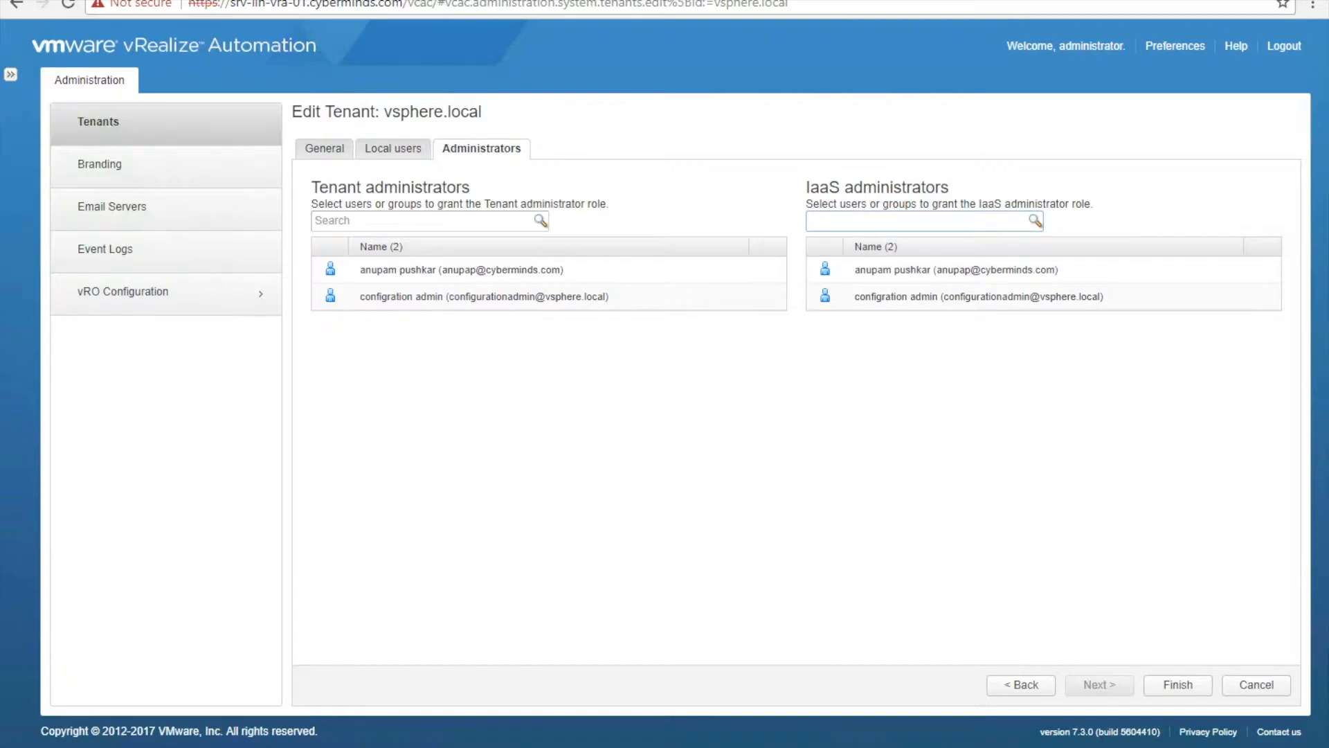
click(1176, 686)
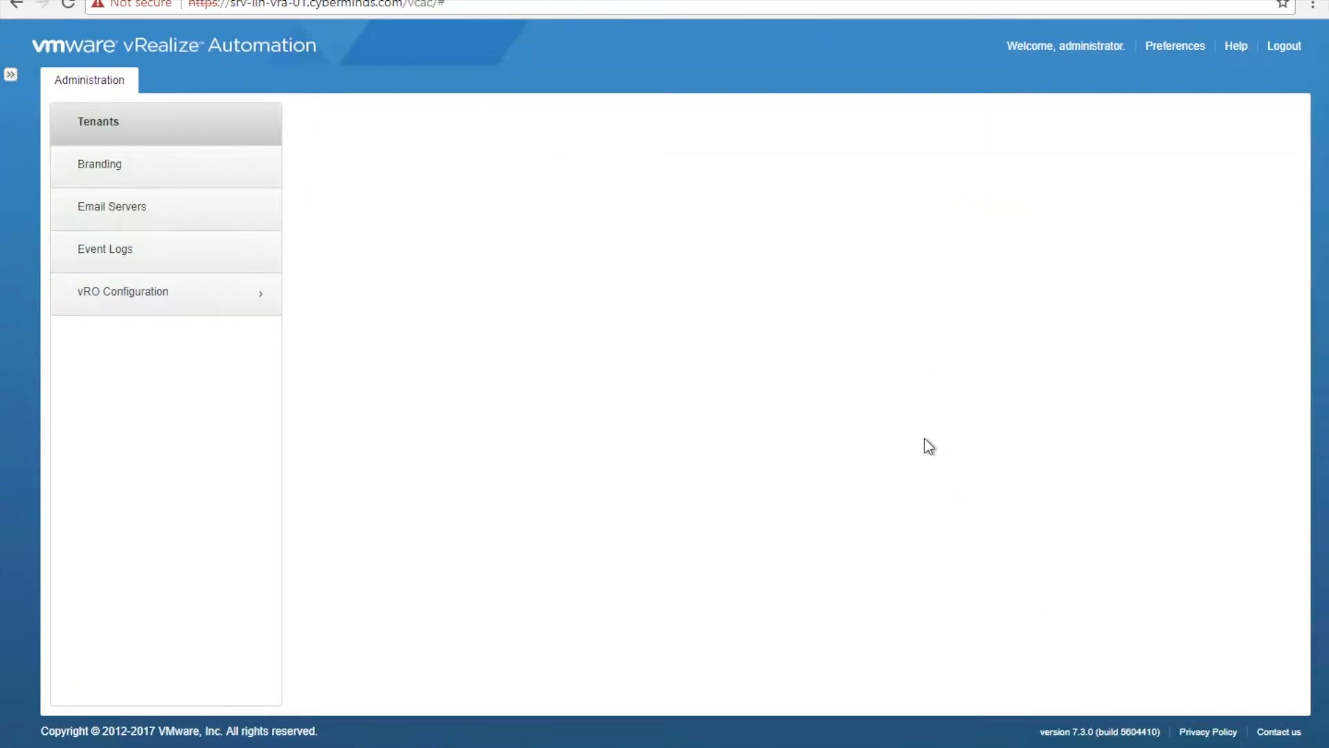
click(1284, 46)
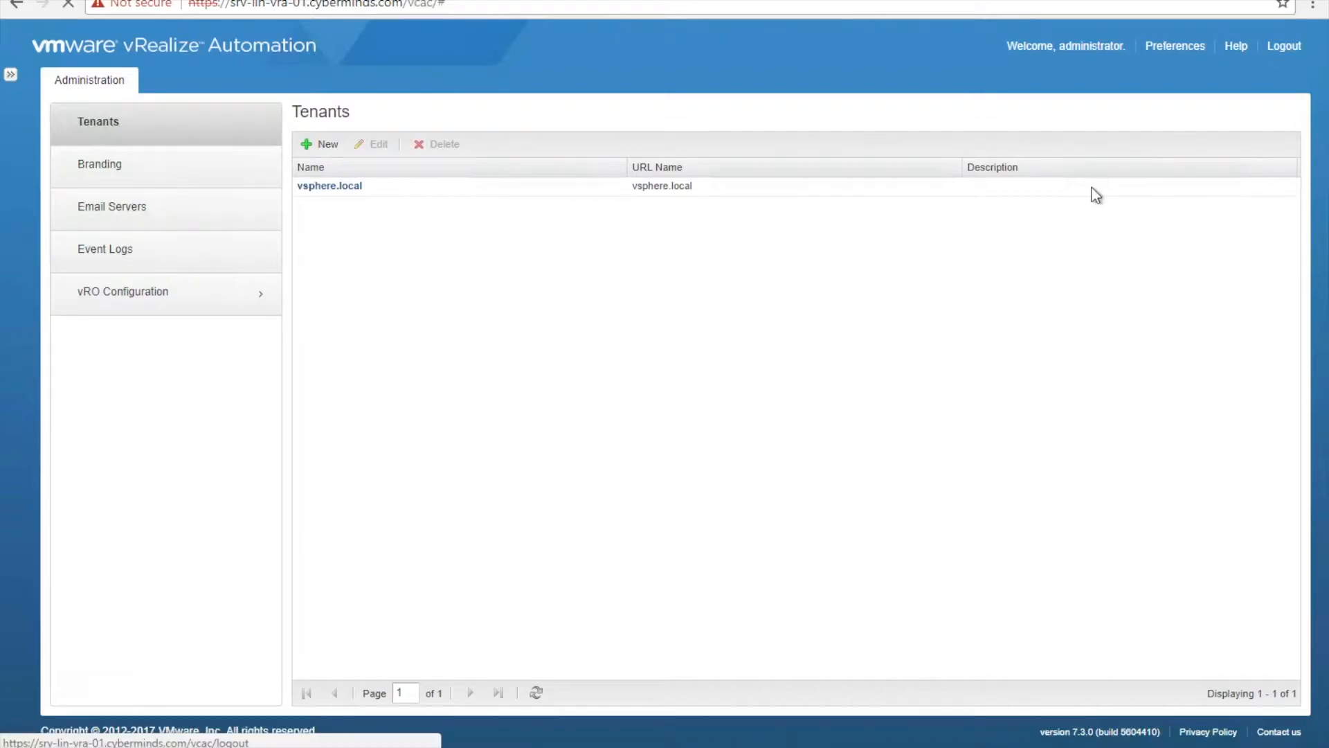
- Switch to the cyberminds.com domain and sign in with the domain user's username and password
click(641, 425)
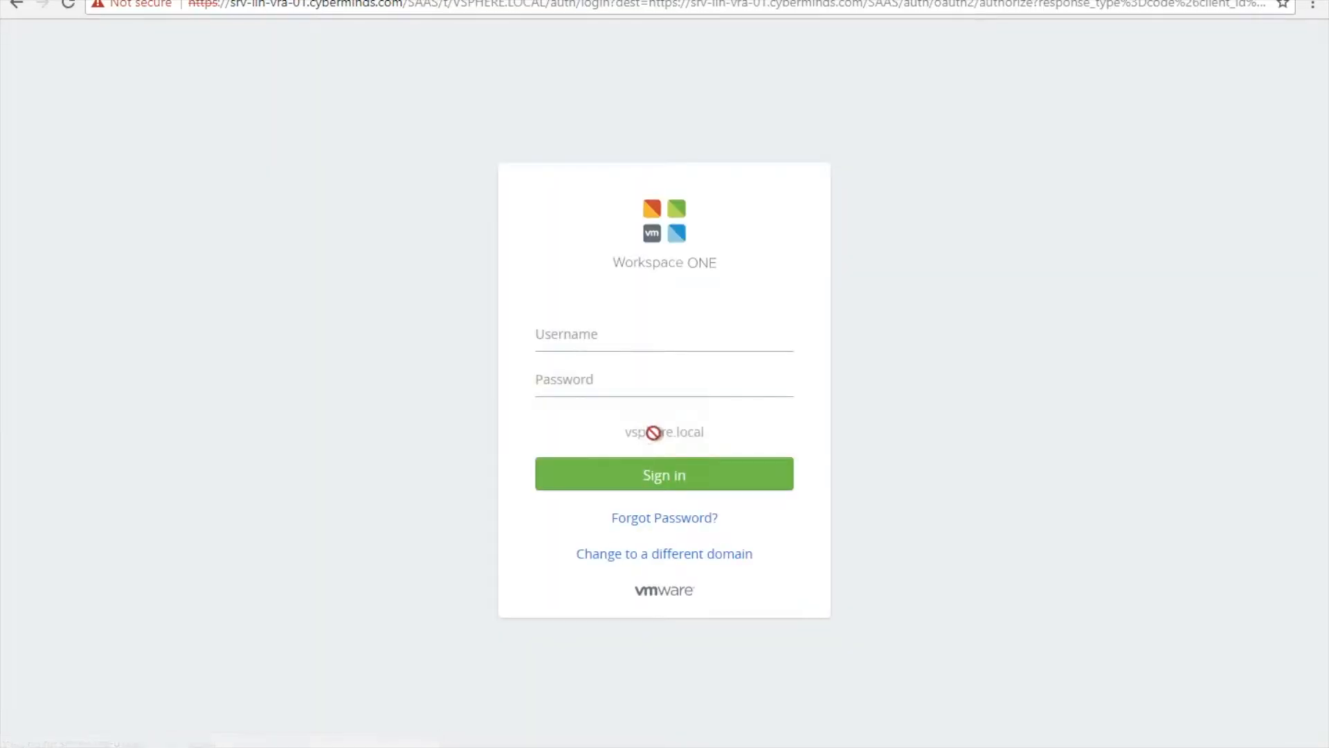
click(670, 554)
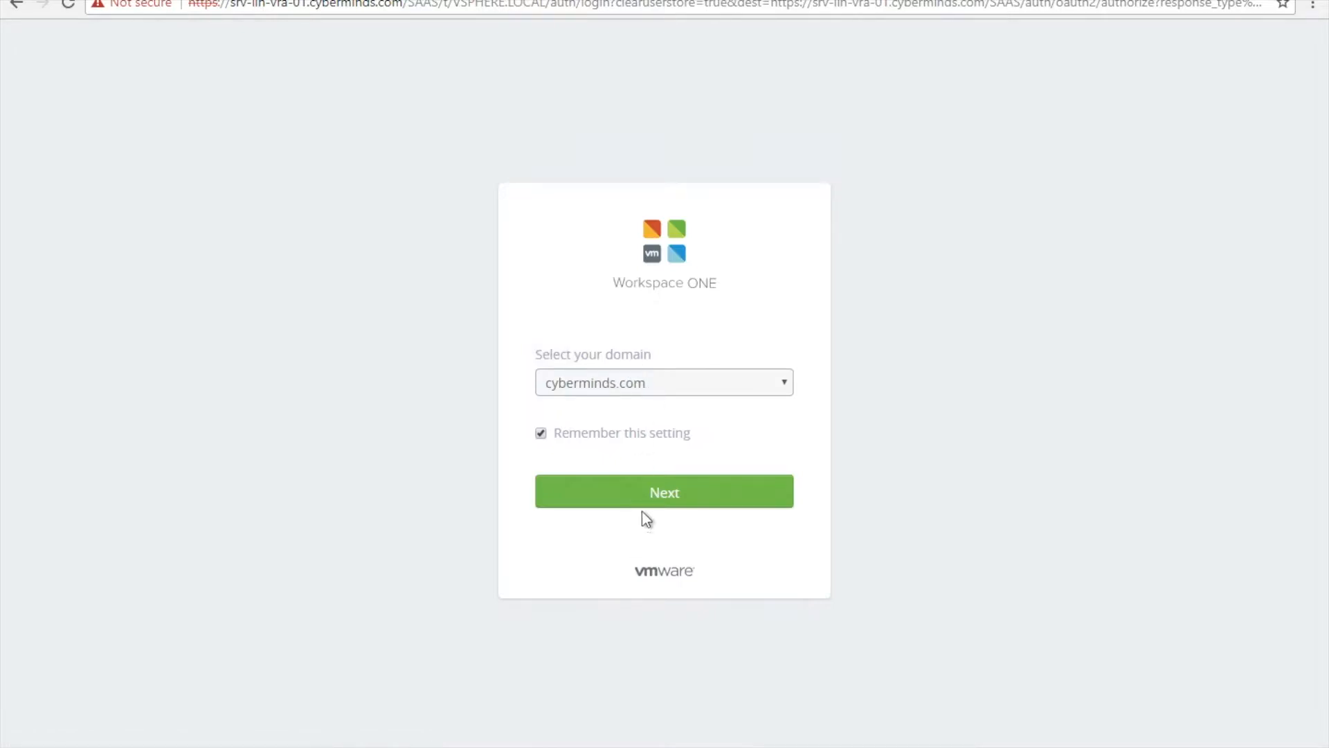
click(655, 497)
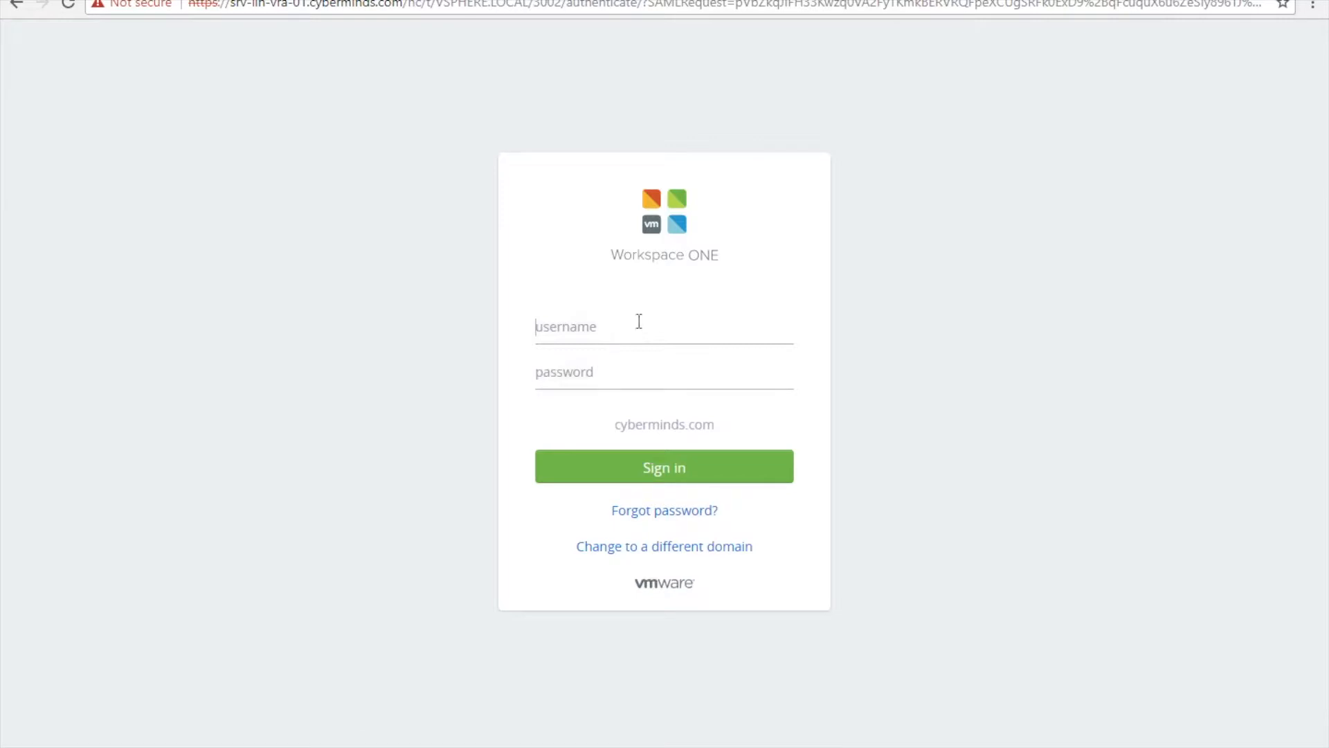
text(anupap)
key(Tab)
text(**)
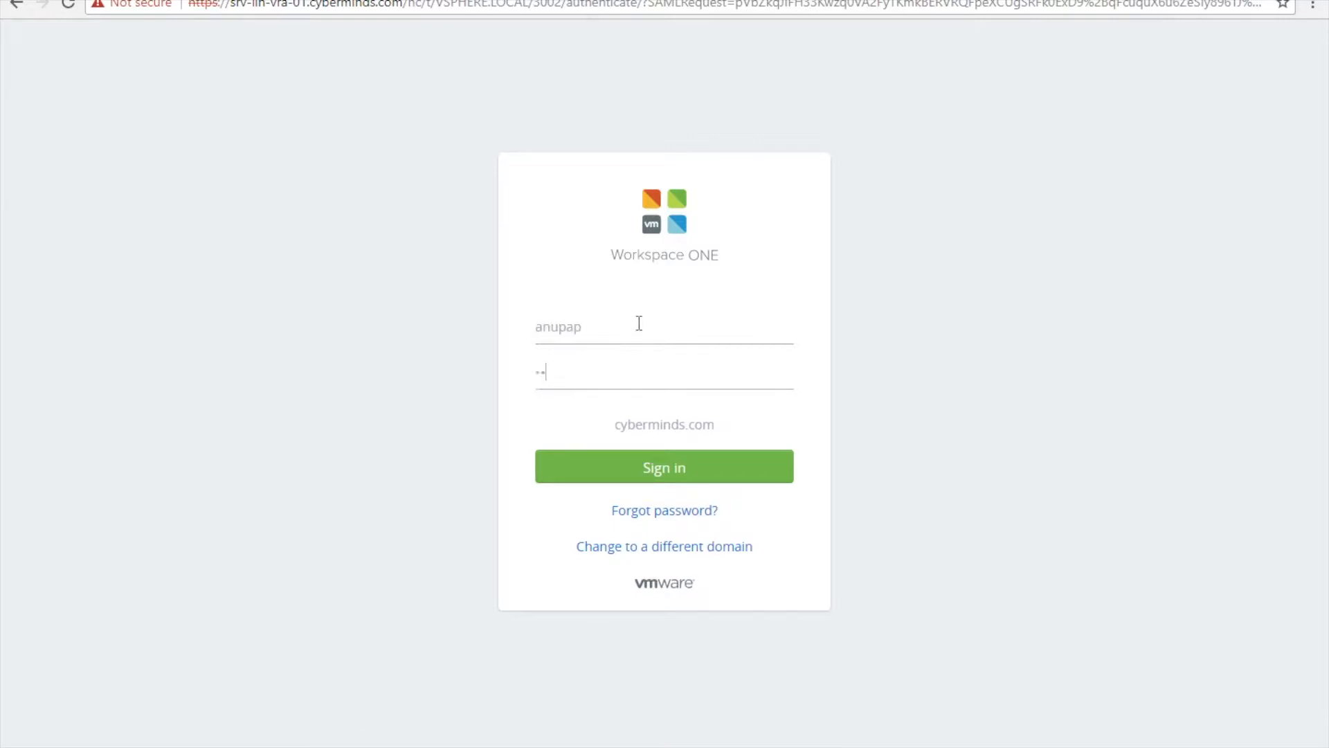
text(******)
click(703, 466)
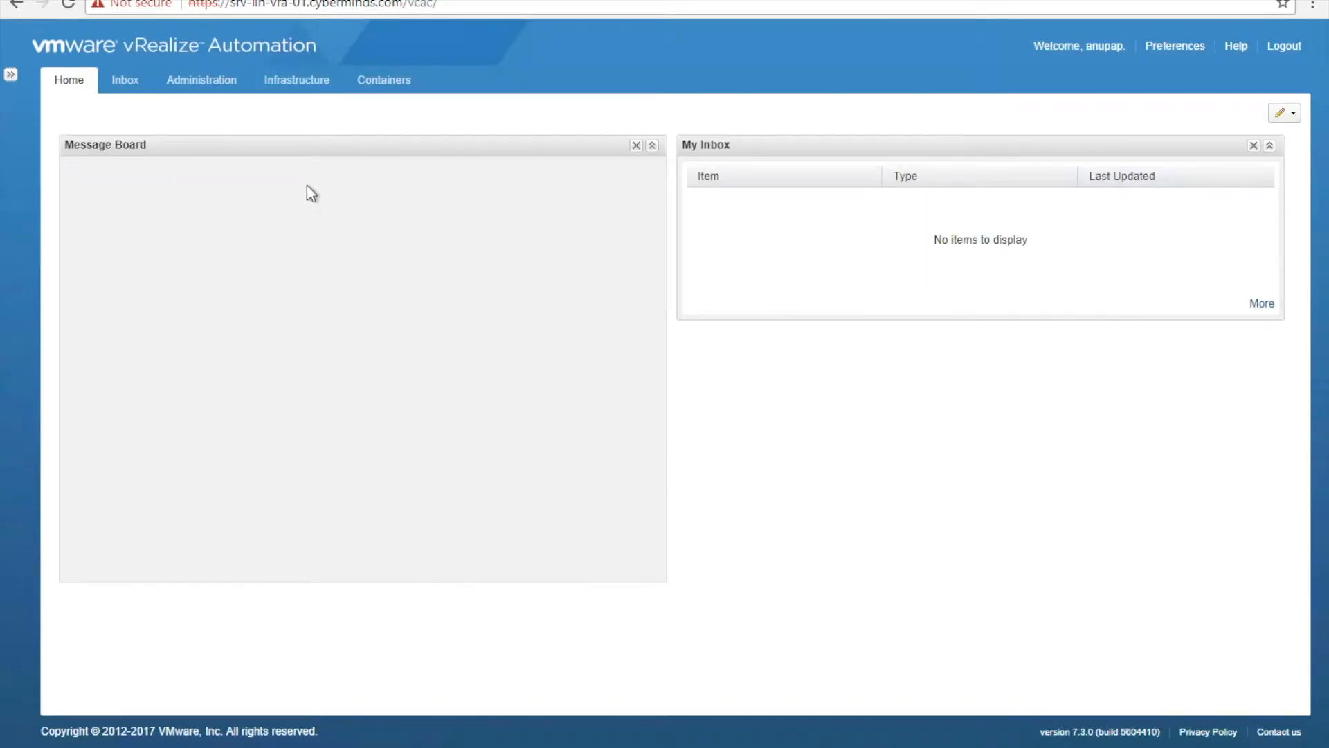
- Open the Infrastructure Endpoints list and start a new Amazon EC2 endpoint
click(288, 95)
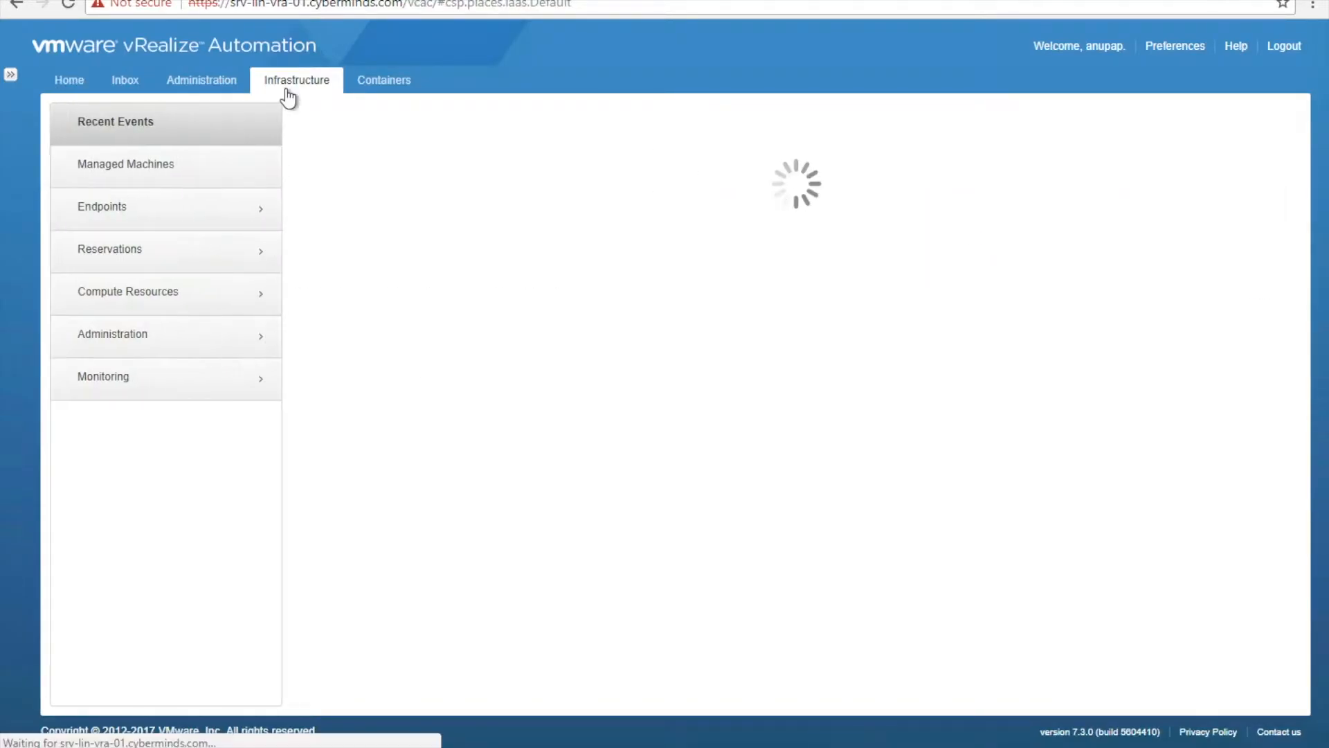
click(173, 207)
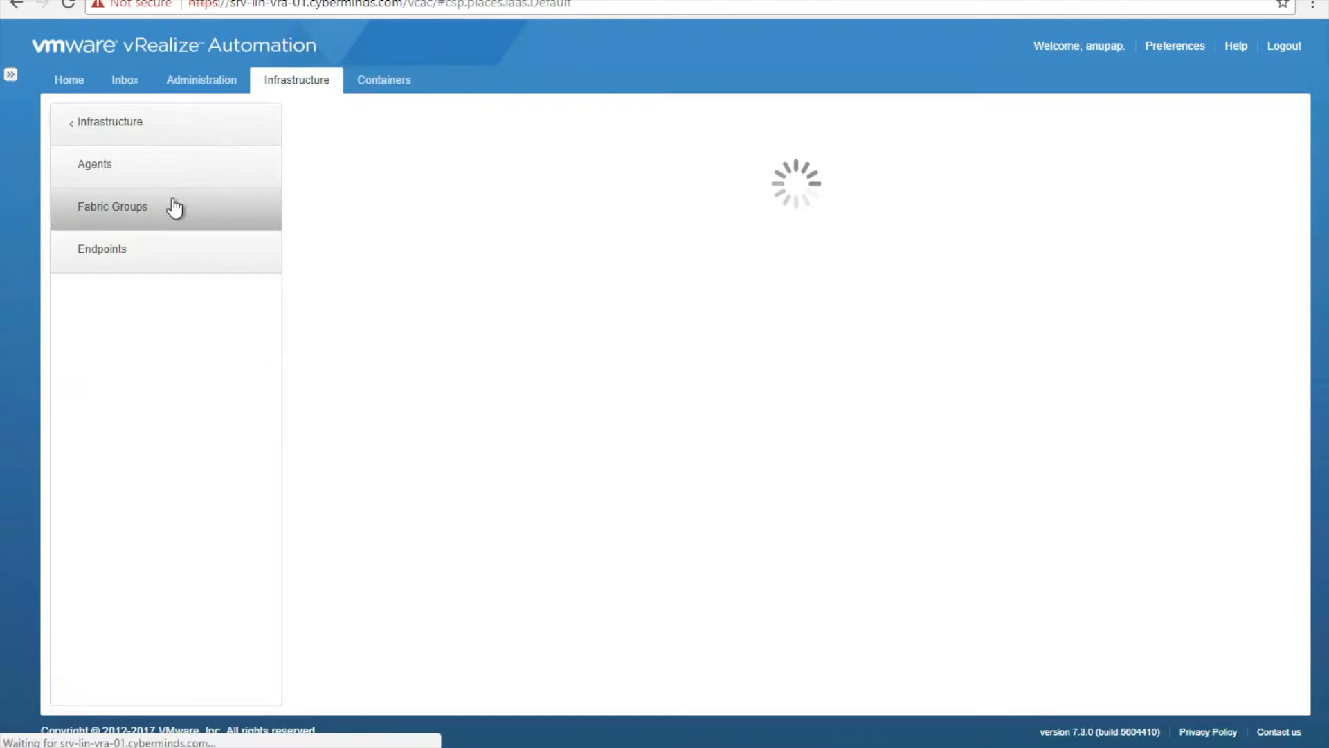
click(175, 248)
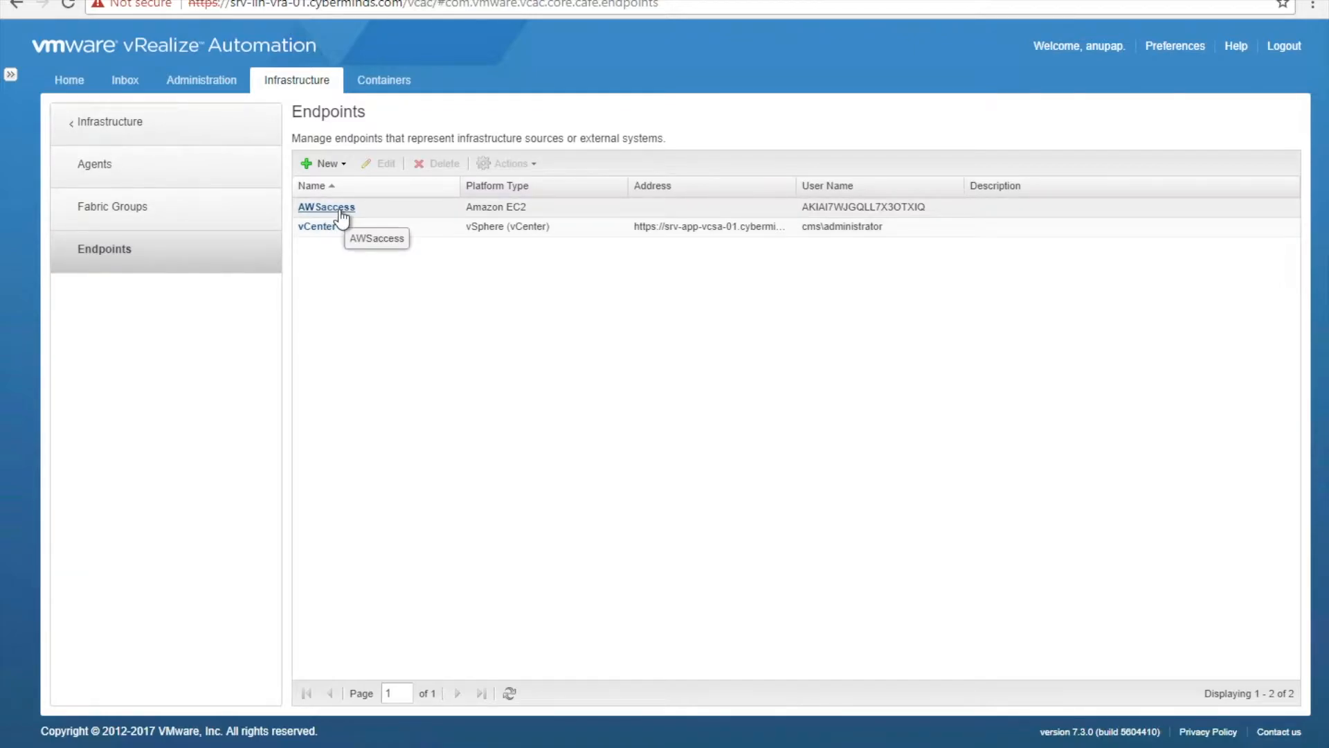
click(323, 164)
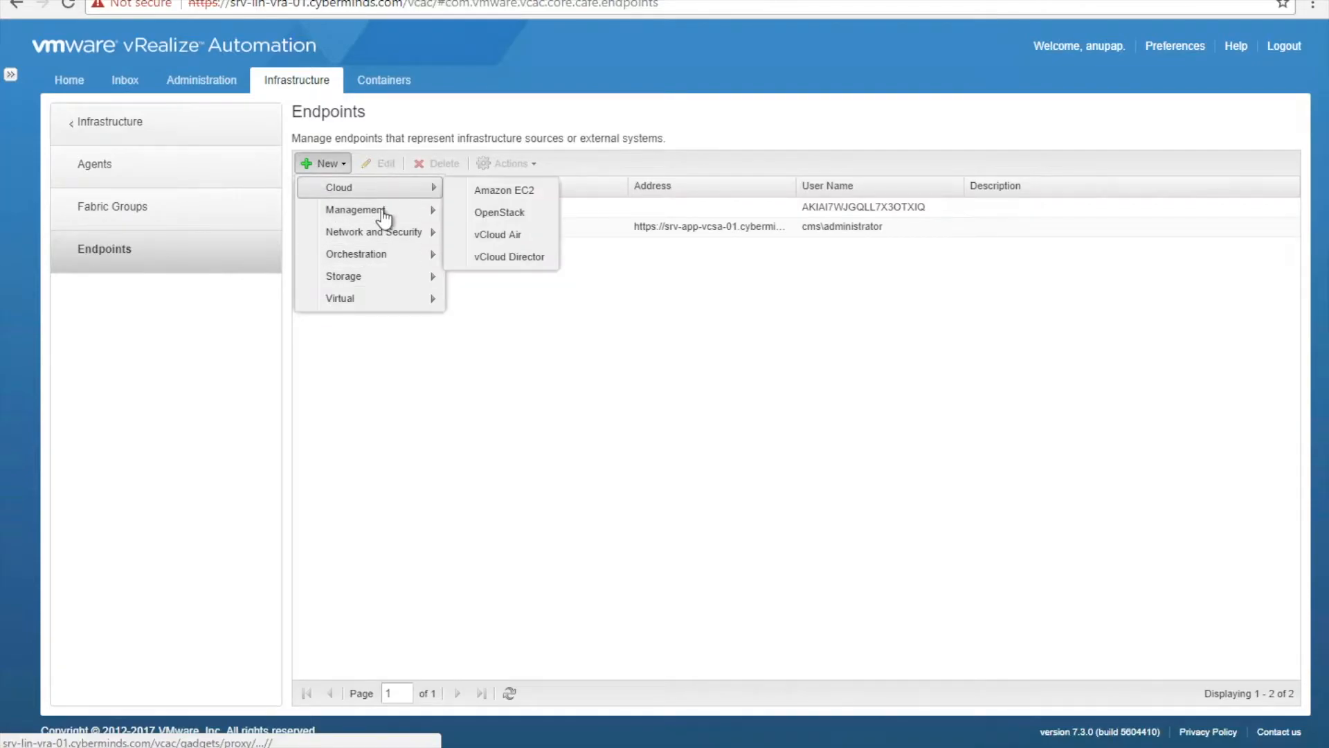
mouse_move(392, 193)
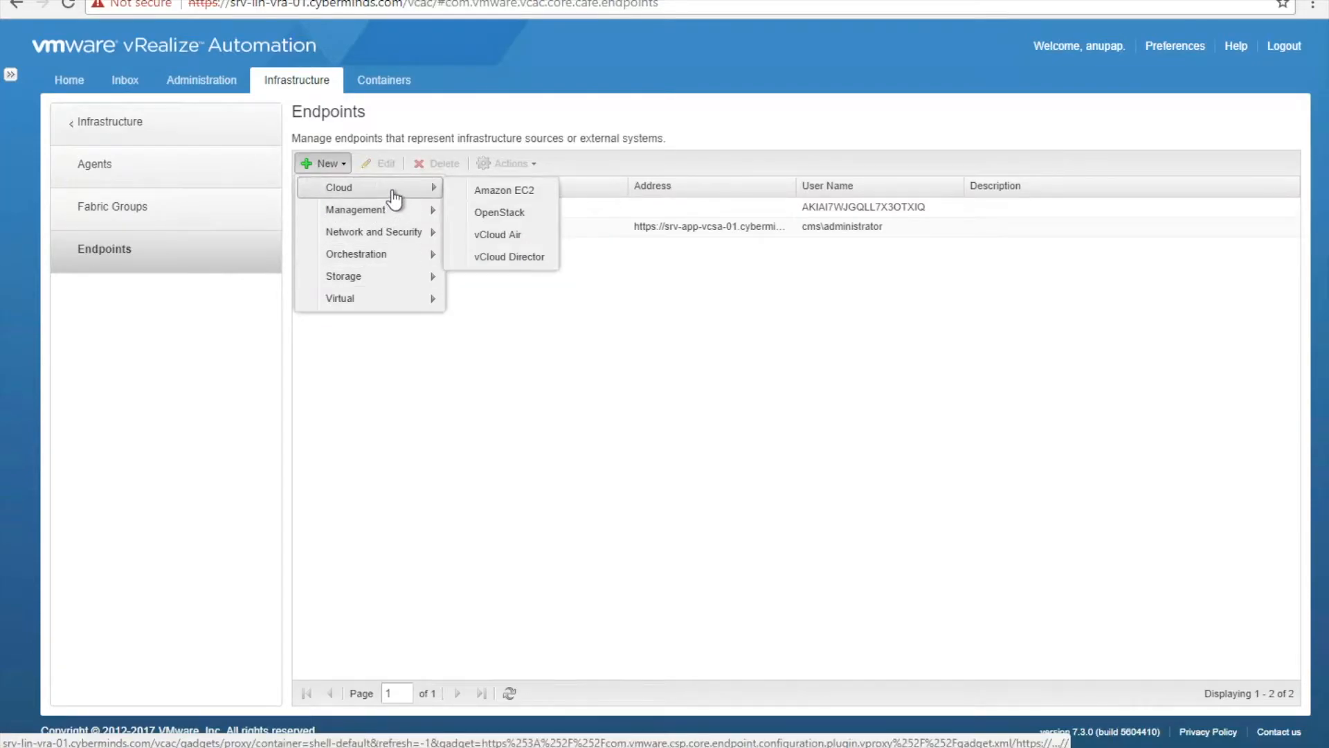
click(501, 194)
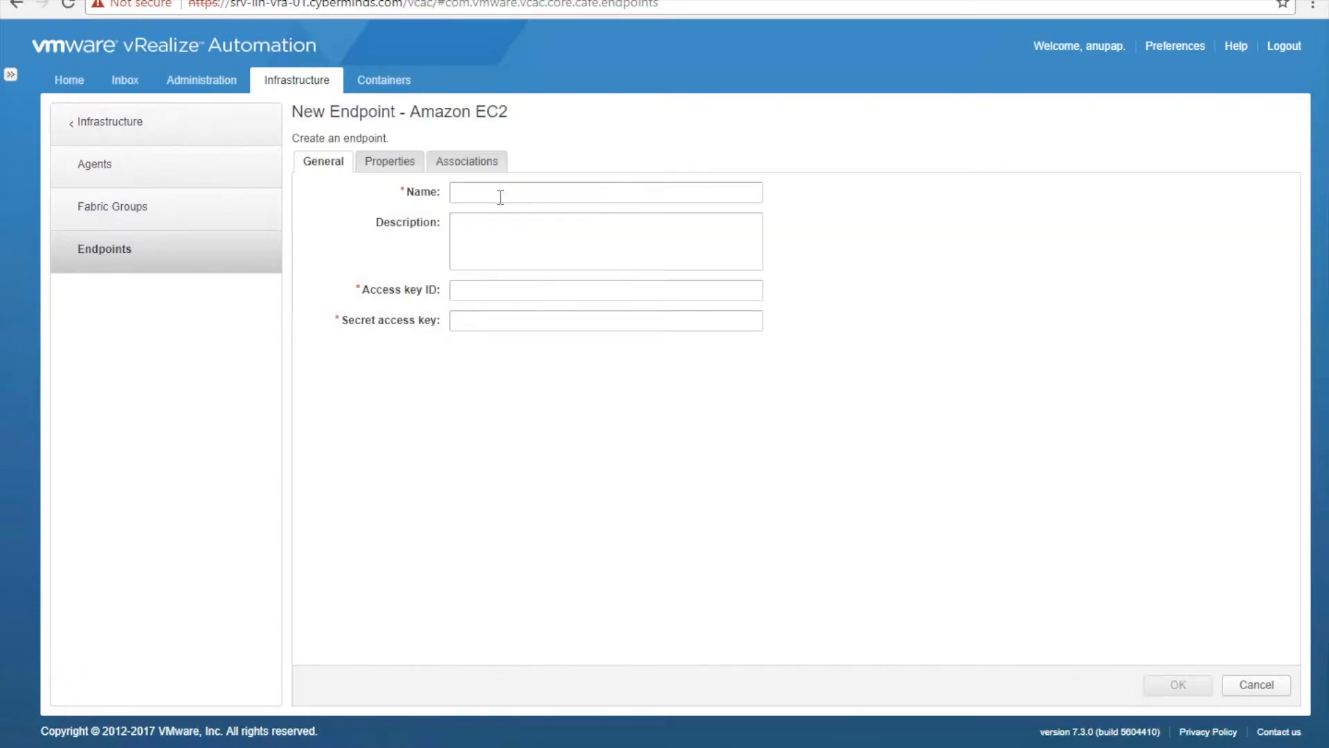
- Begin filling in the endpoint form, checking the AWS console for the access key
click(501, 194)
key(Tab)
key(Tab)
key(ctrl+Left)
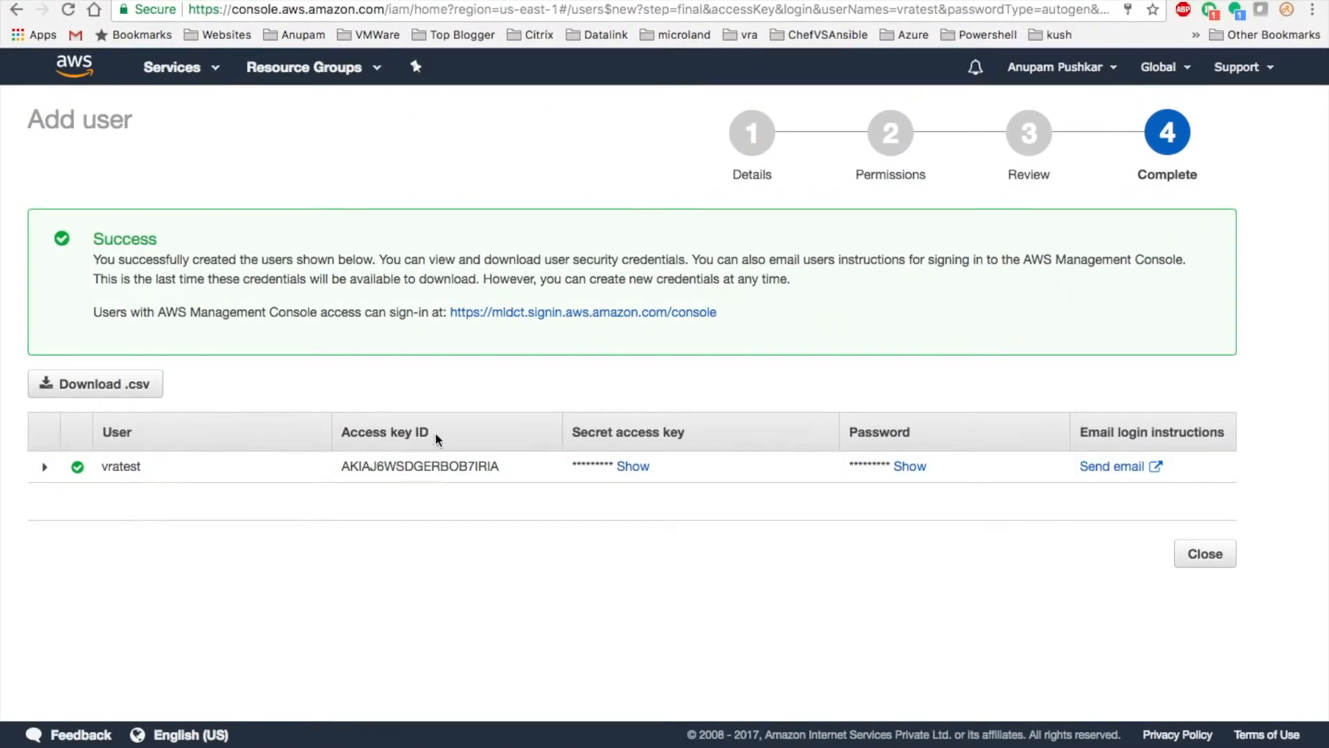
key(ctrl+Right)
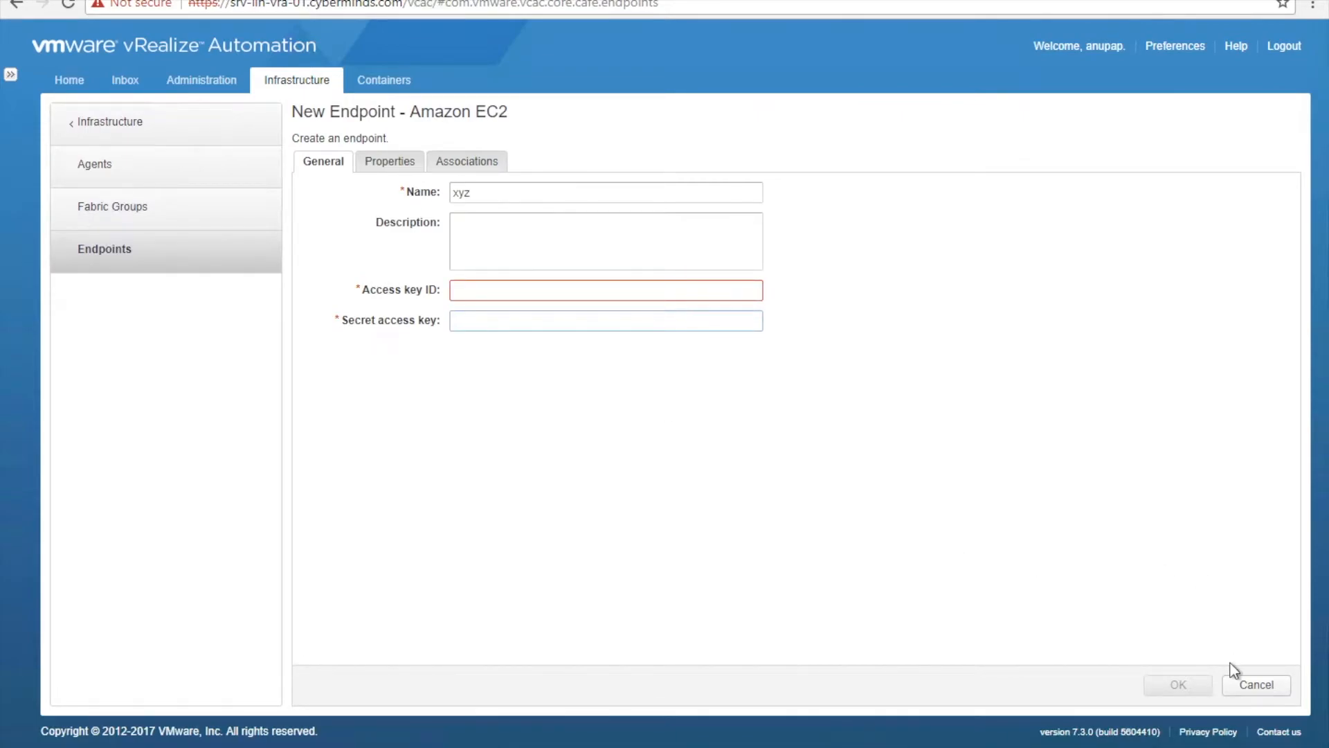
- Cancel the endpoint and start a new fabric group from Fabric Groups
click(1256, 685)
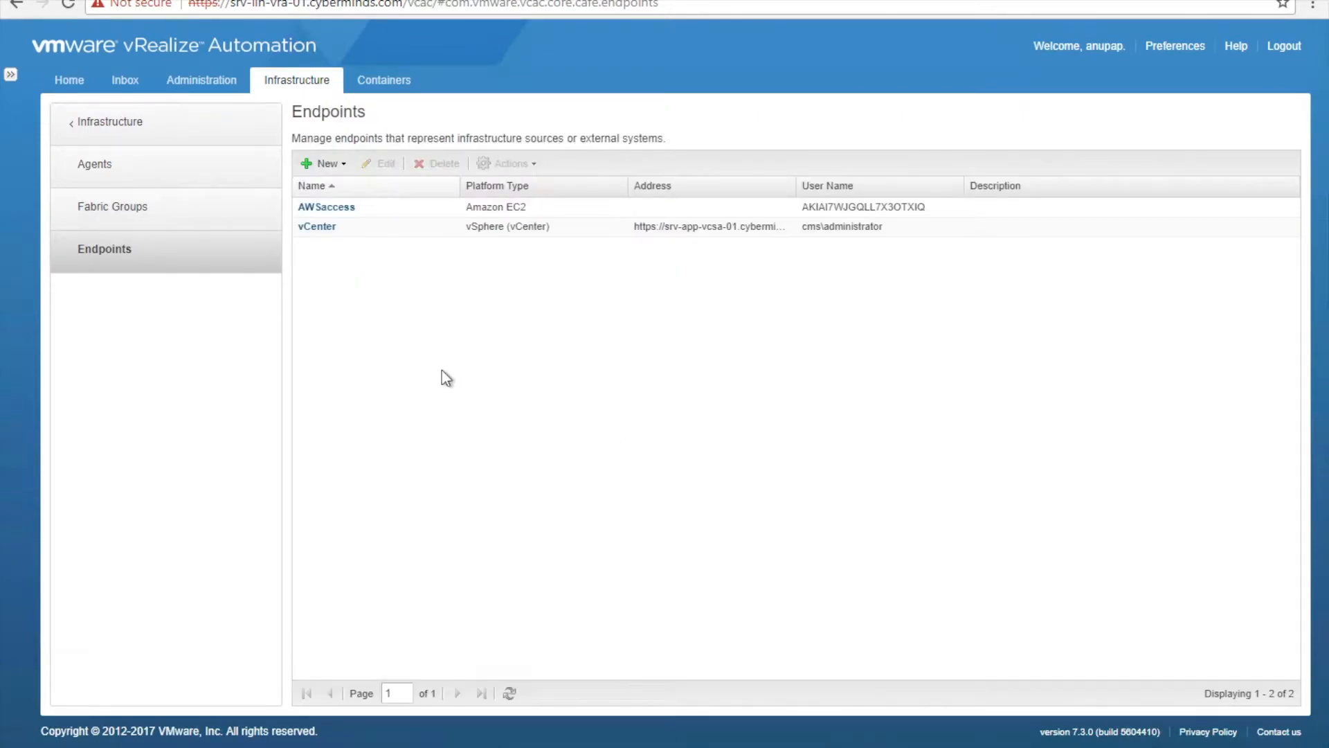
click(204, 211)
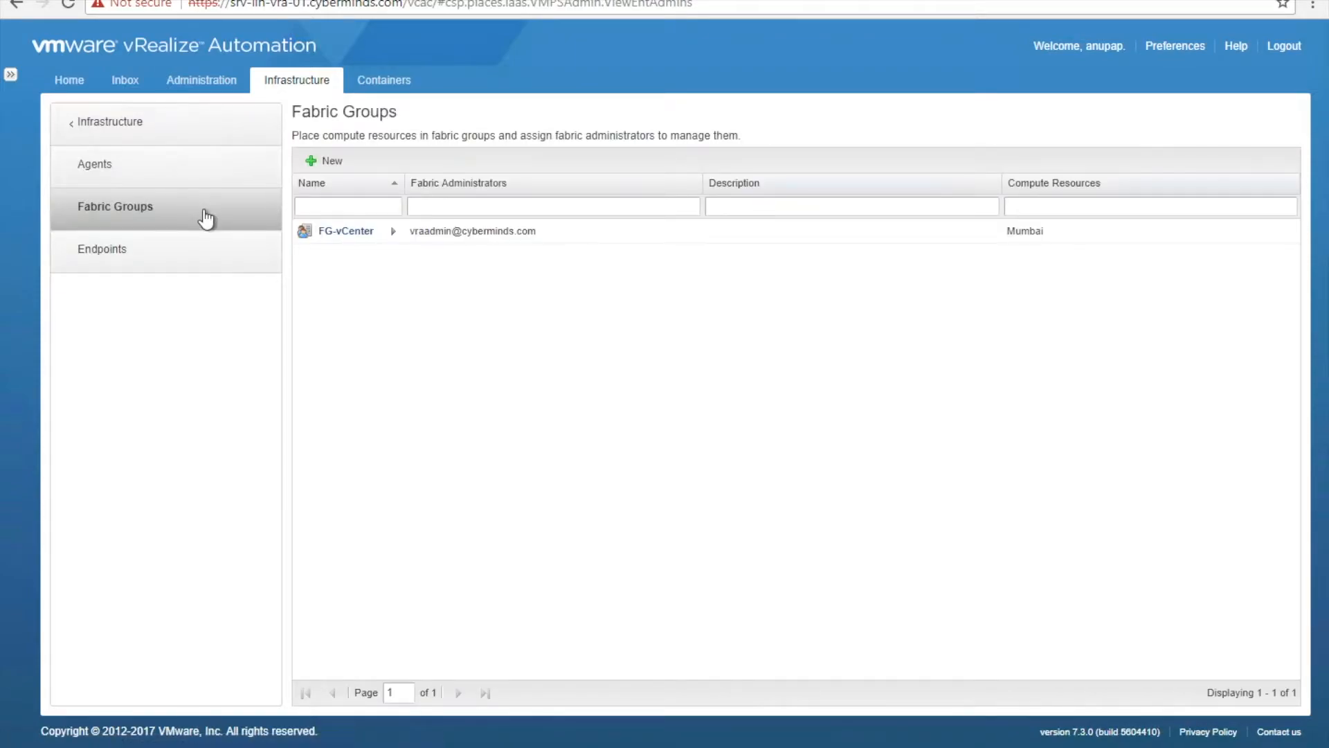
click(328, 164)
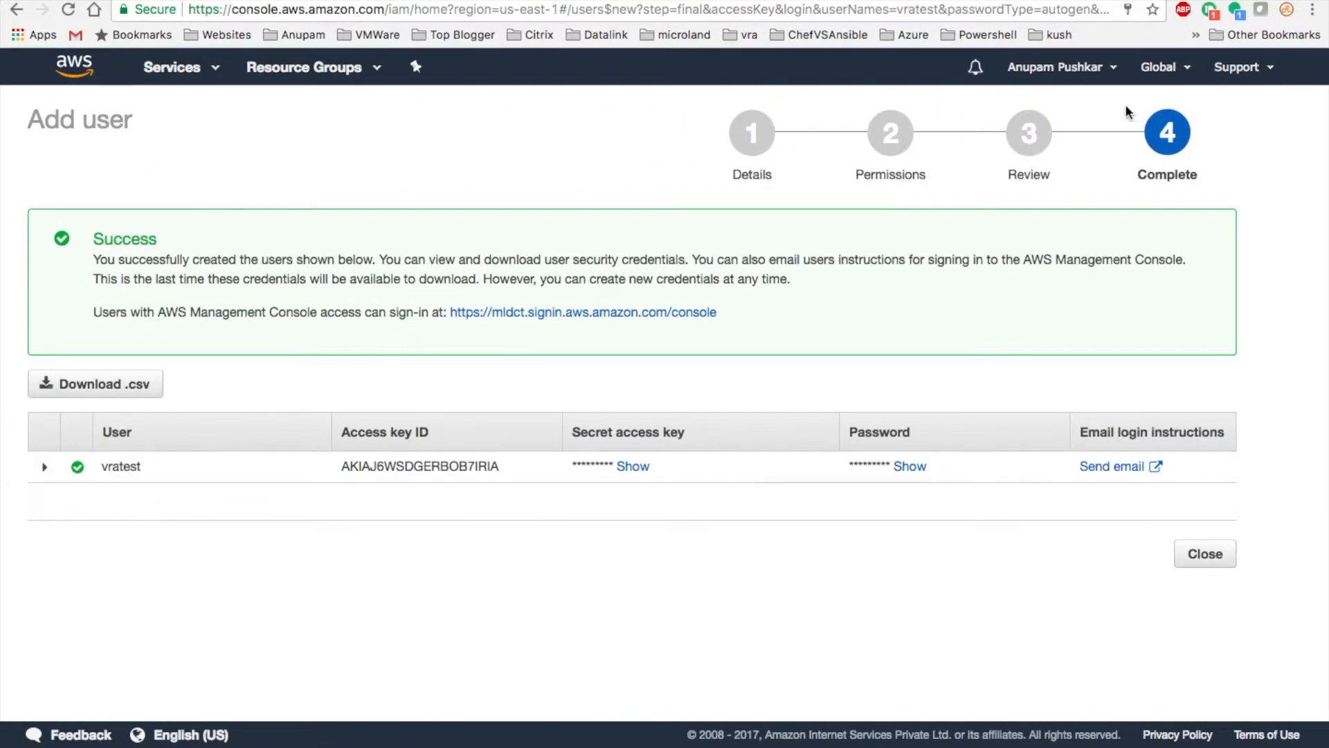
- Open EC2 in the Asia Pacific (Mumbai) region and highlight the ap-south-1a availability zone
click(1163, 67)
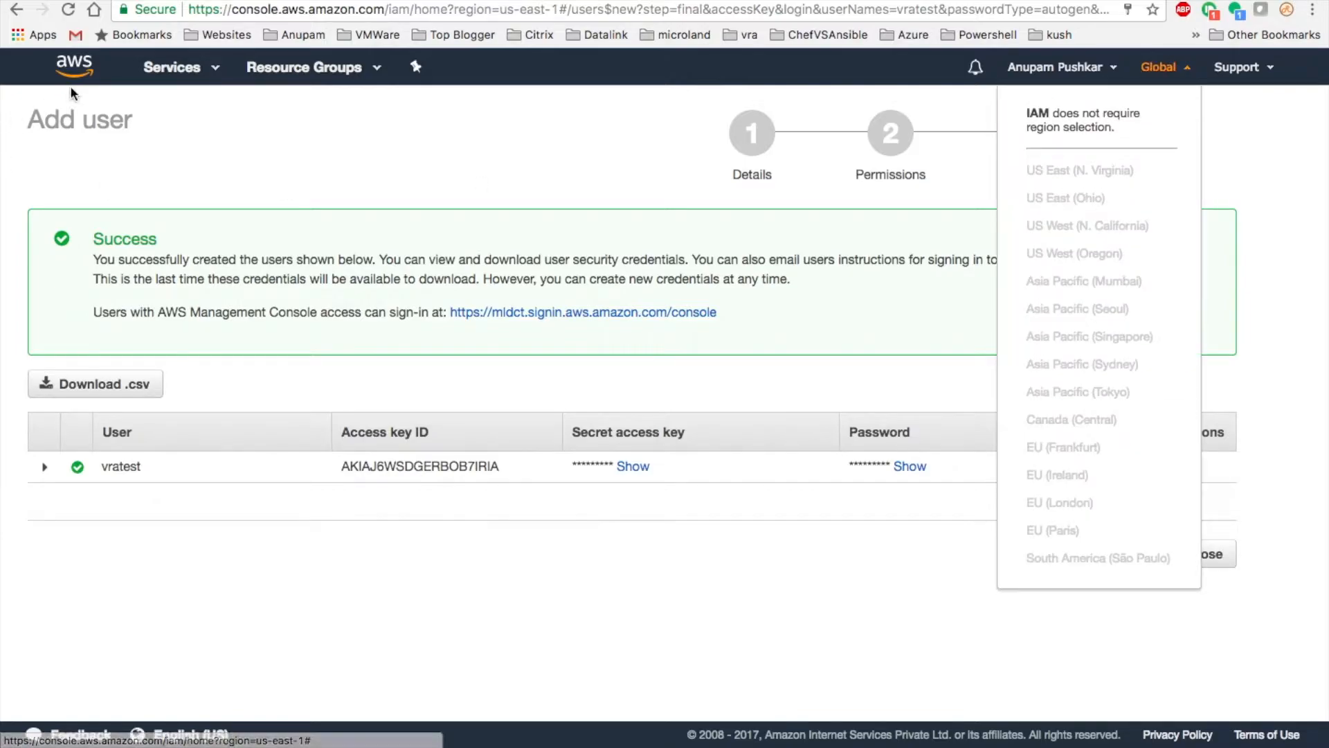
click(177, 67)
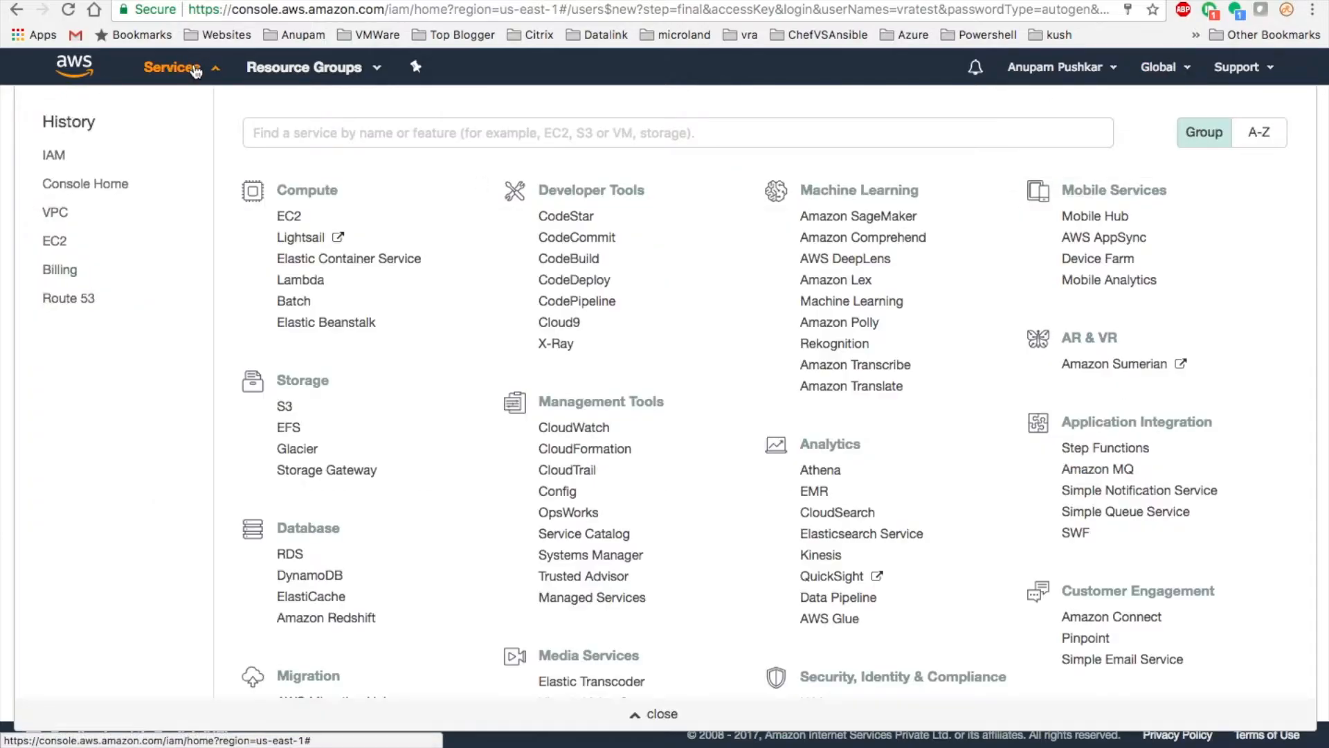
click(60, 244)
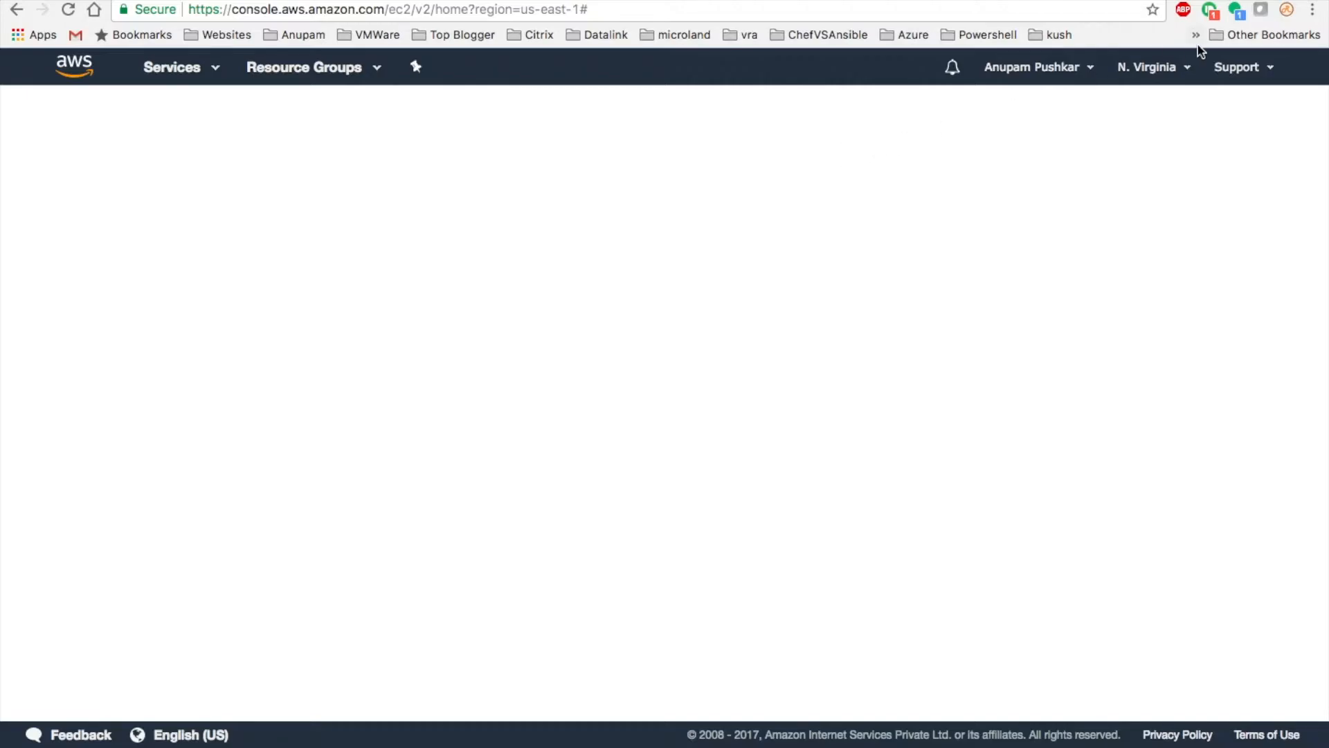
click(1150, 66)
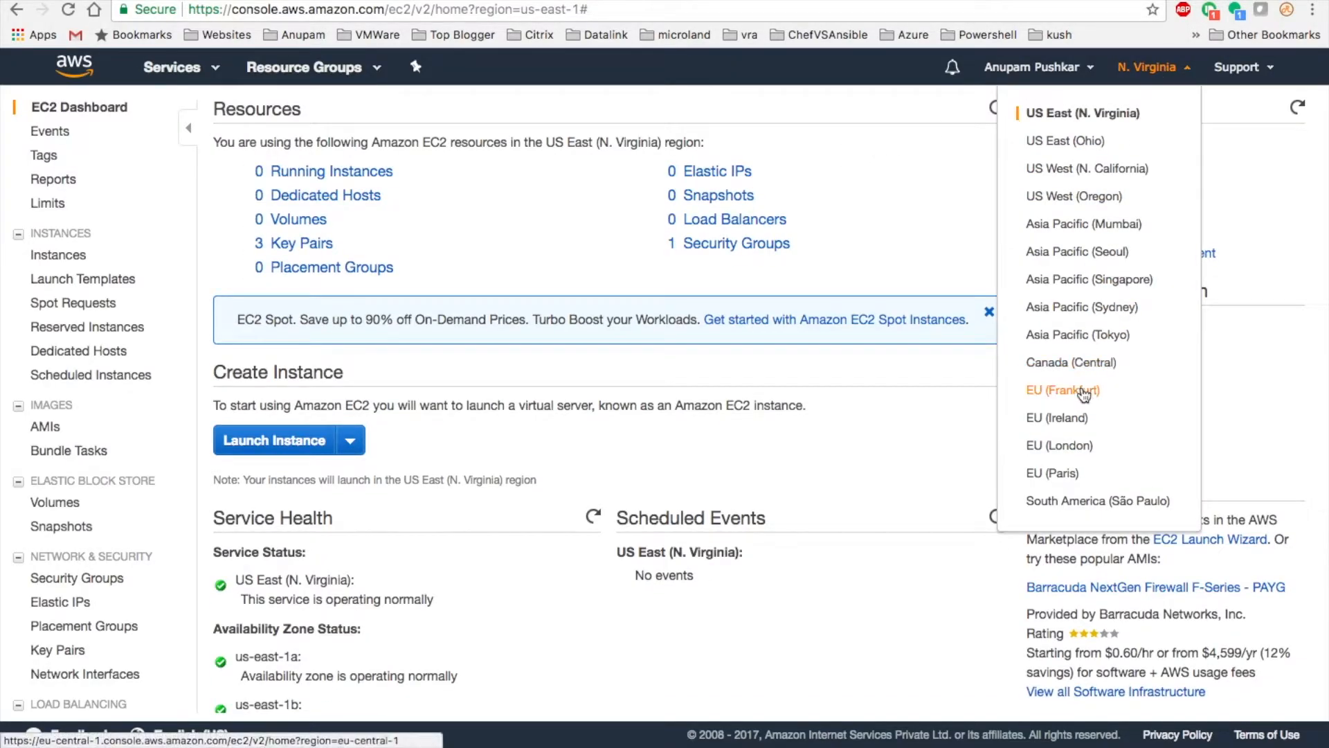
click(1057, 231)
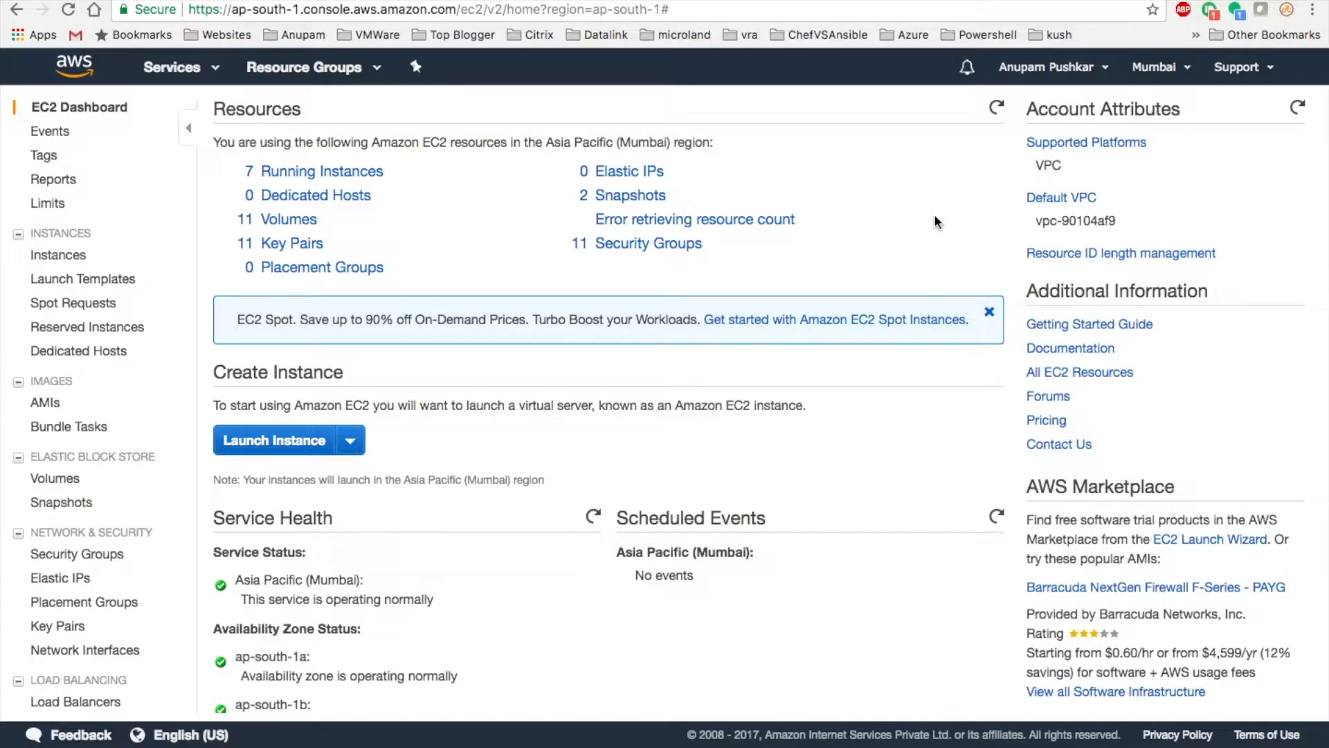
scroll(934, 221, down, 3)
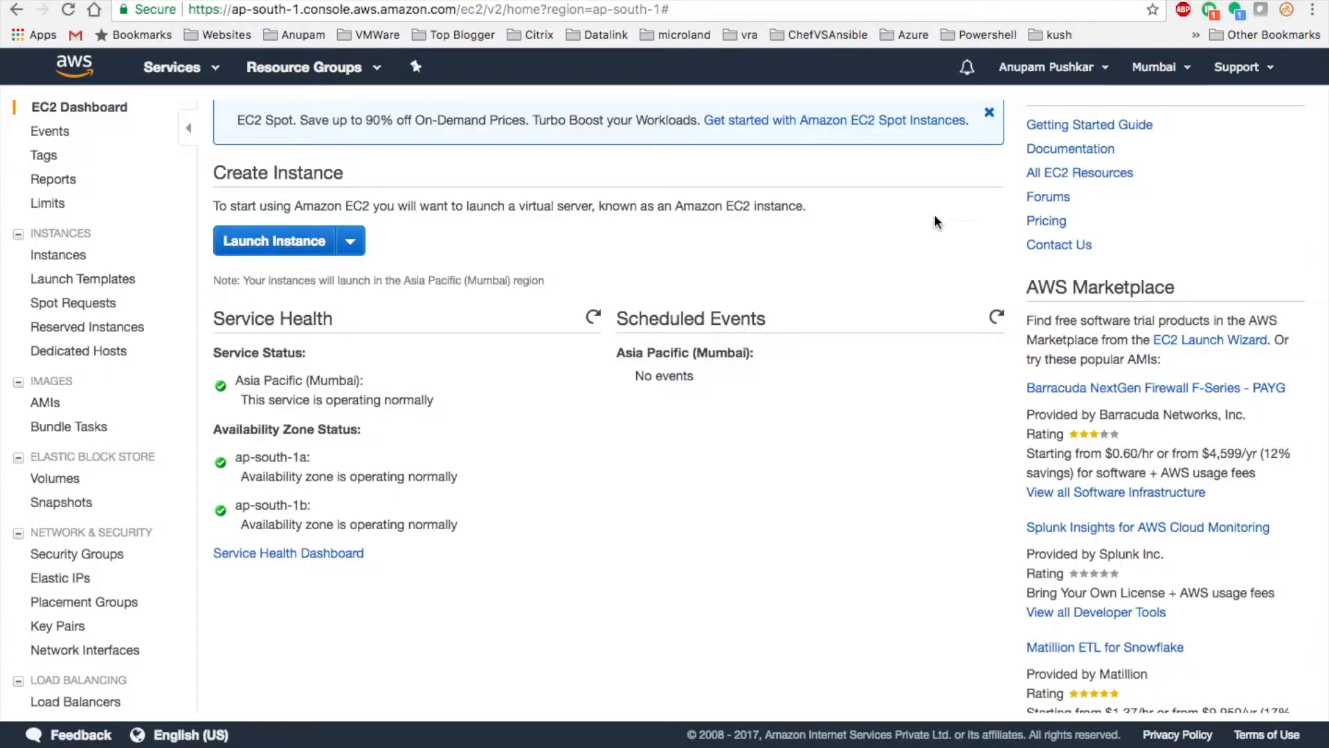
drag(238, 458, 317, 456)
- Tick AWSaccess-ap-south-1 among the fabric group's compute resources after checking the AWS console
click(343, 466)
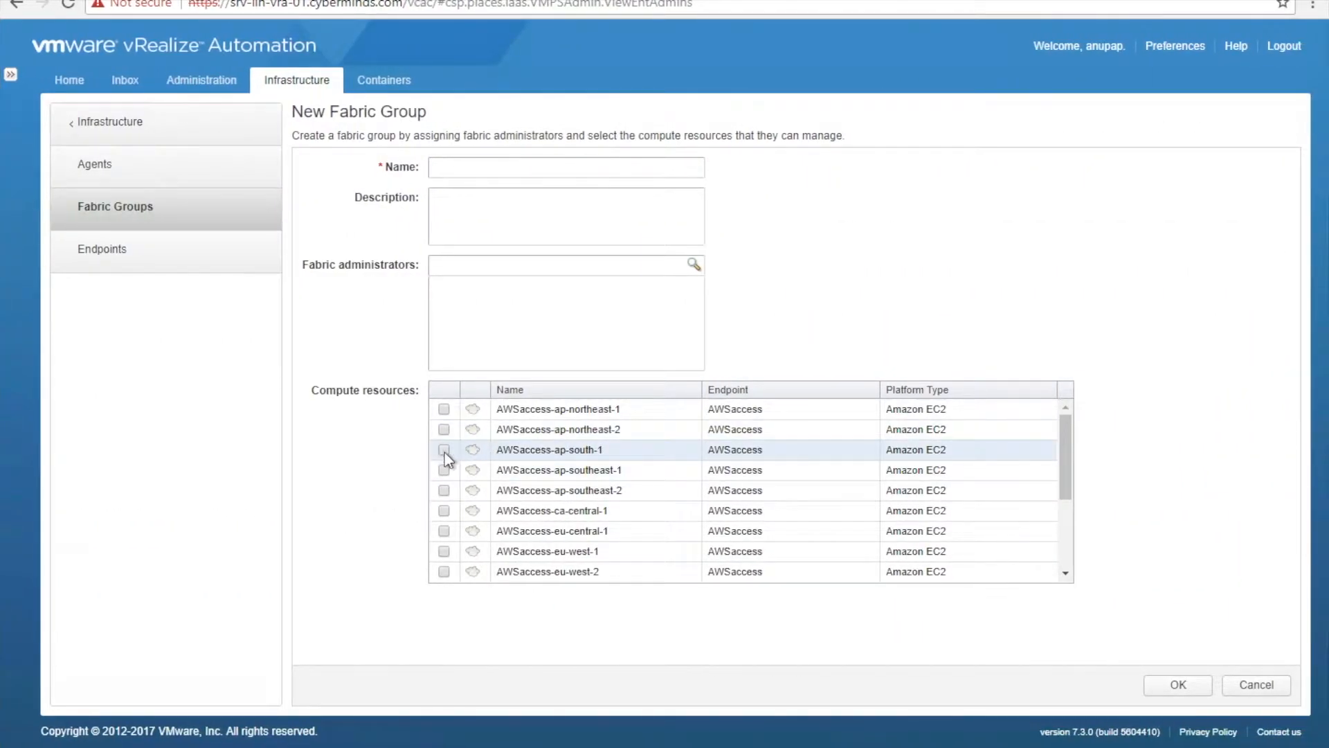
scroll(470, 486, down, 3)
scroll(470, 486, down, 2)
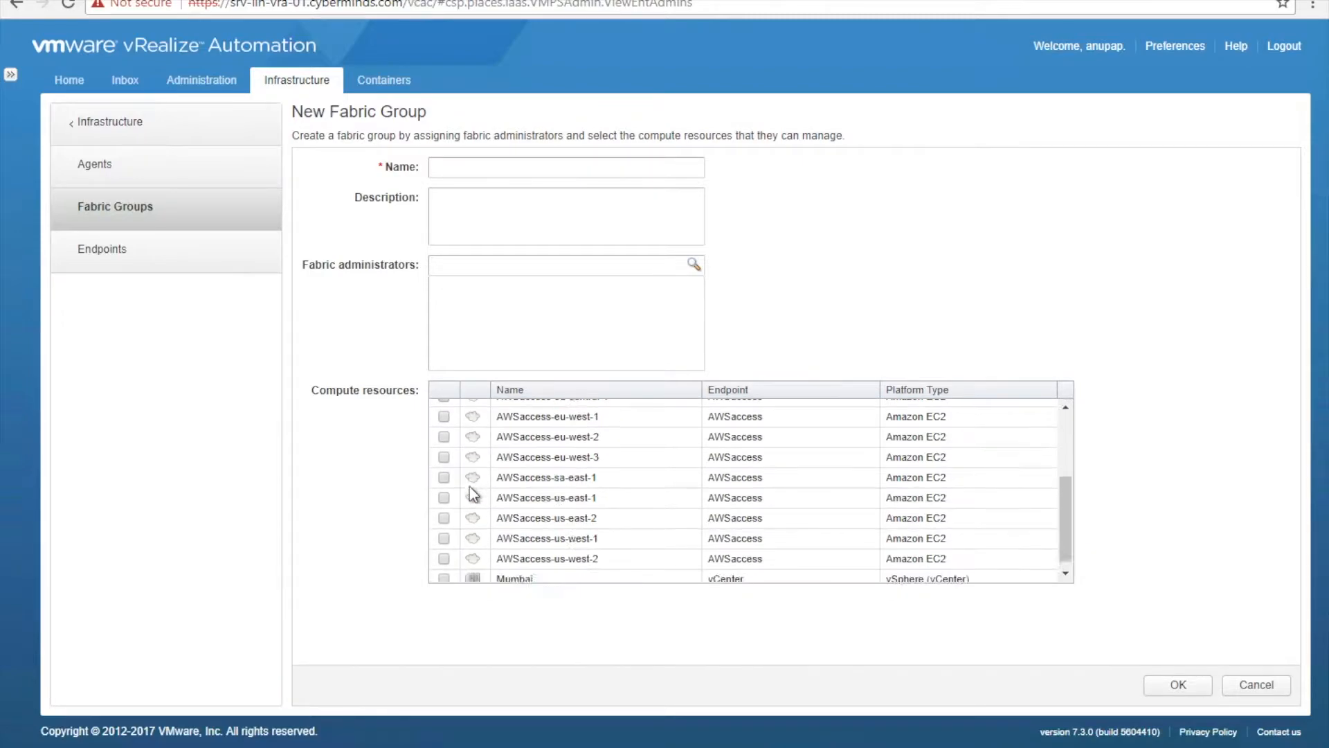
scroll(469, 485, up, 5)
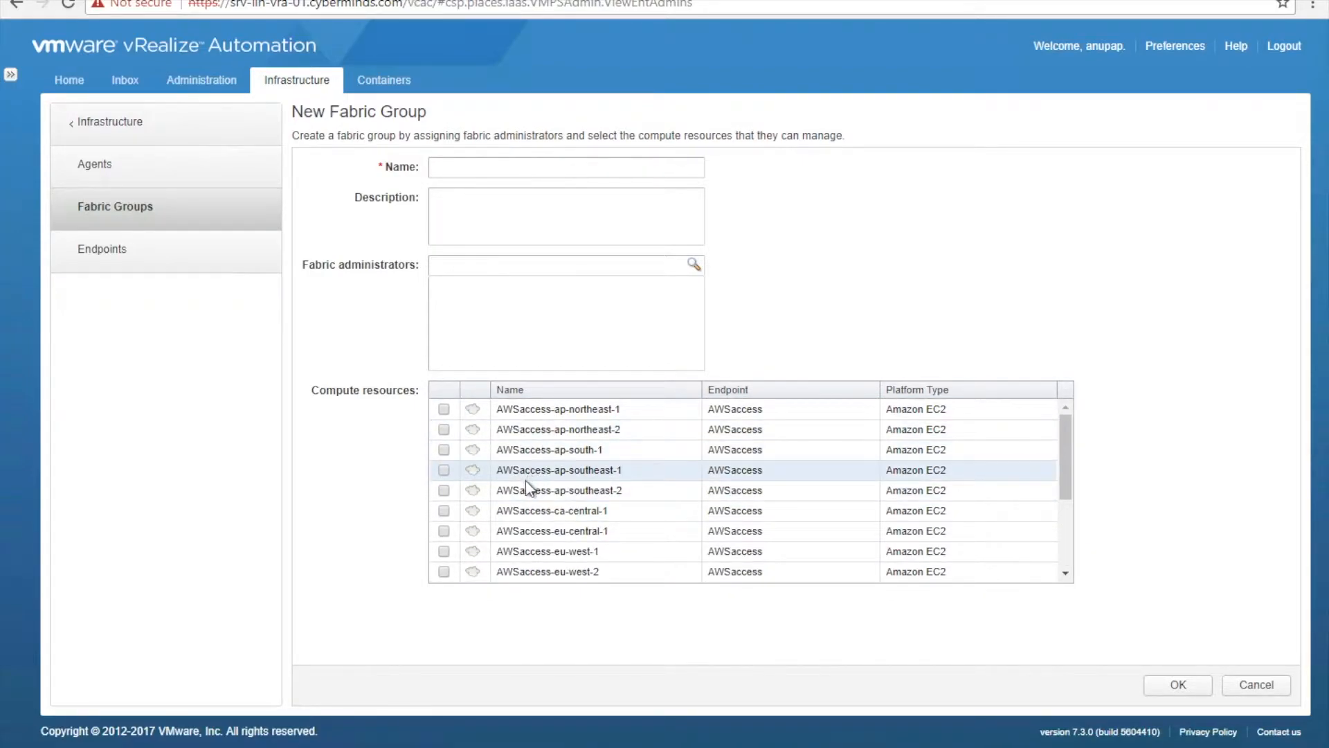
scroll(519, 498, down, 3)
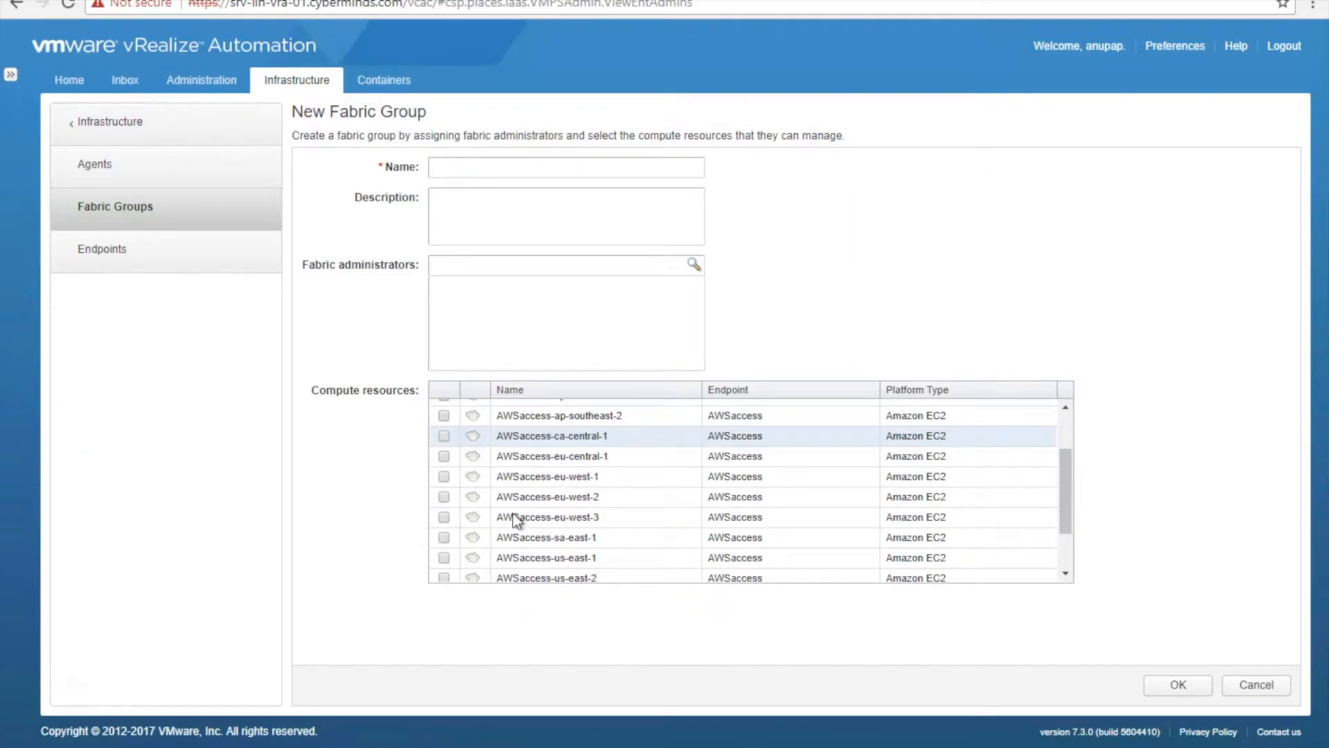
scroll(516, 521, down, 1)
scroll(516, 520, down, 3)
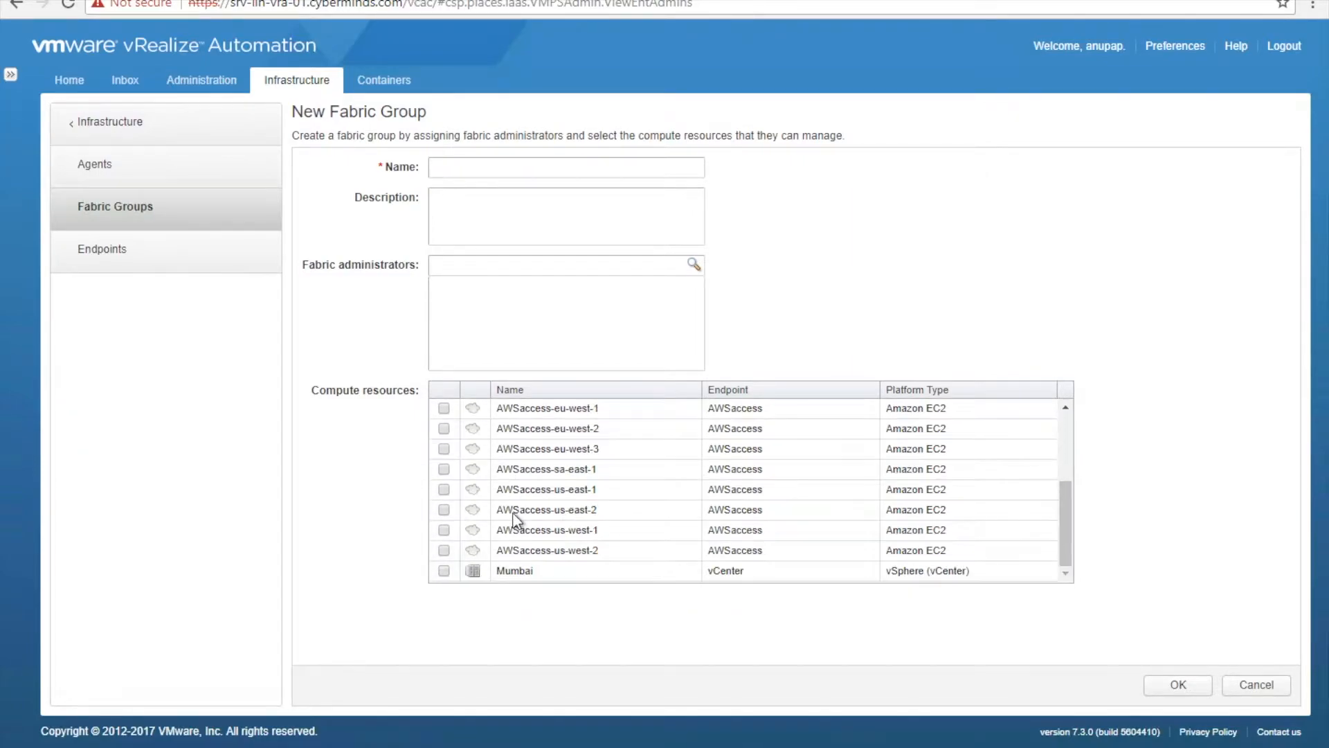
scroll(516, 520, up, 5)
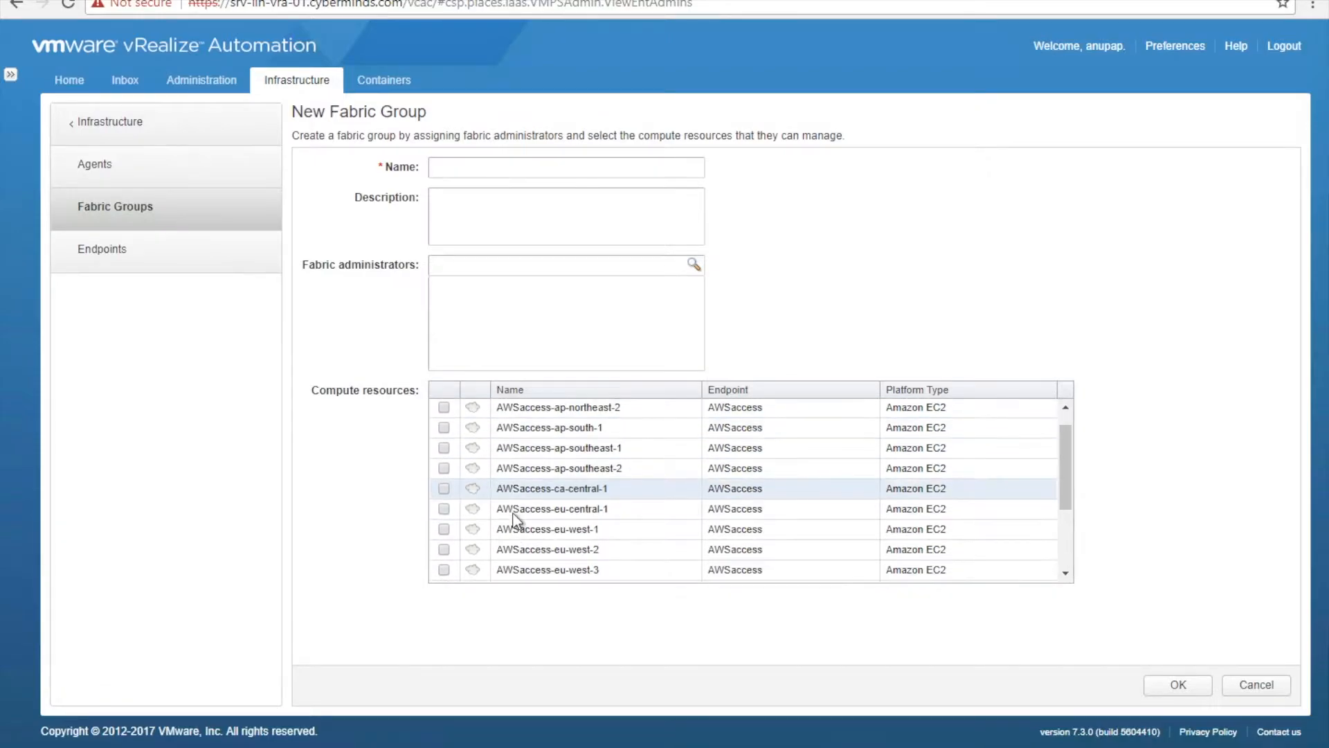
key(ctrl+Left)
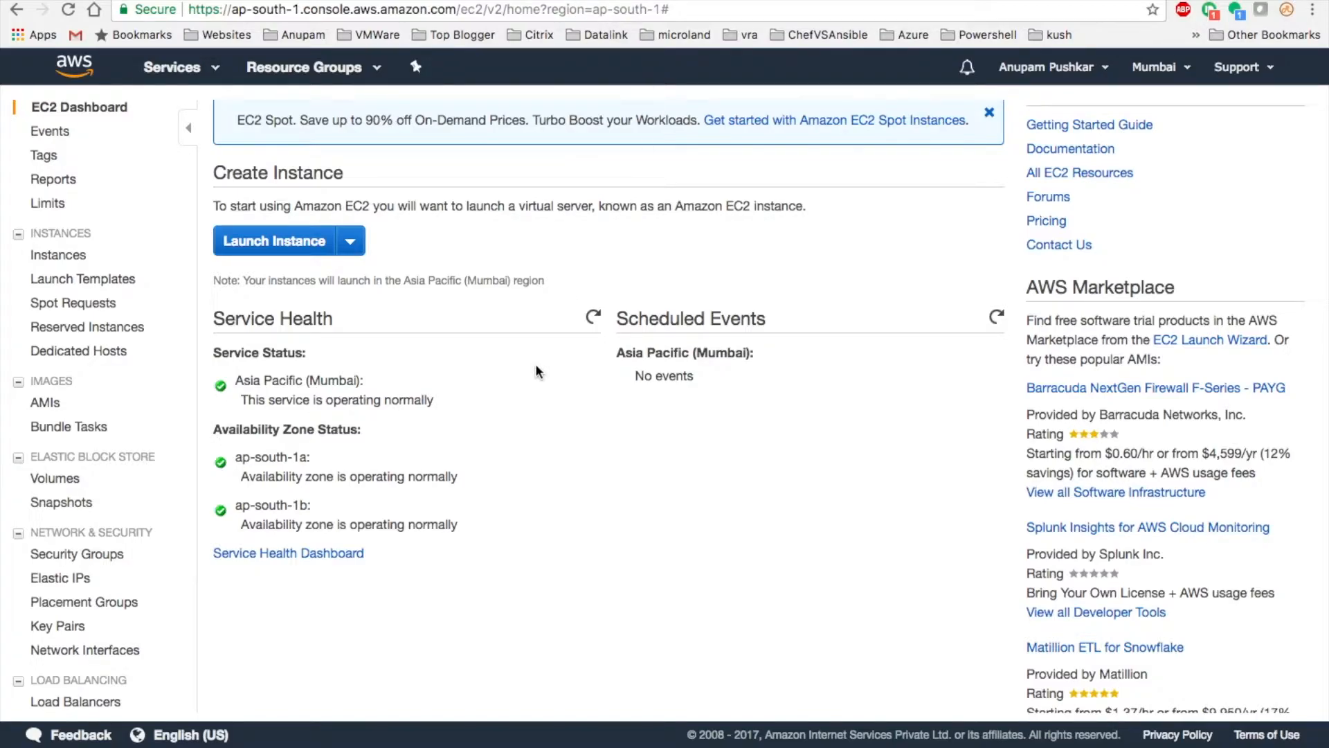
key(ctrl+Right)
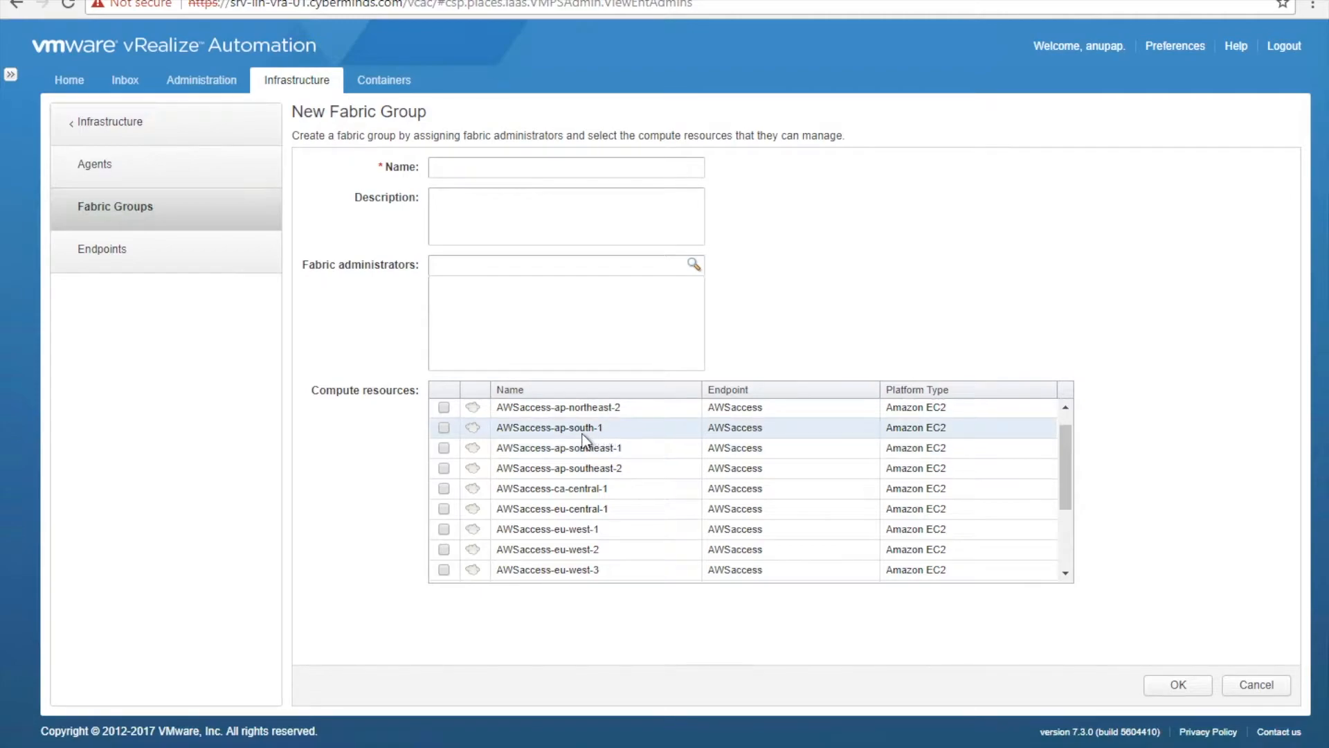
click(492, 423)
click(1066, 407)
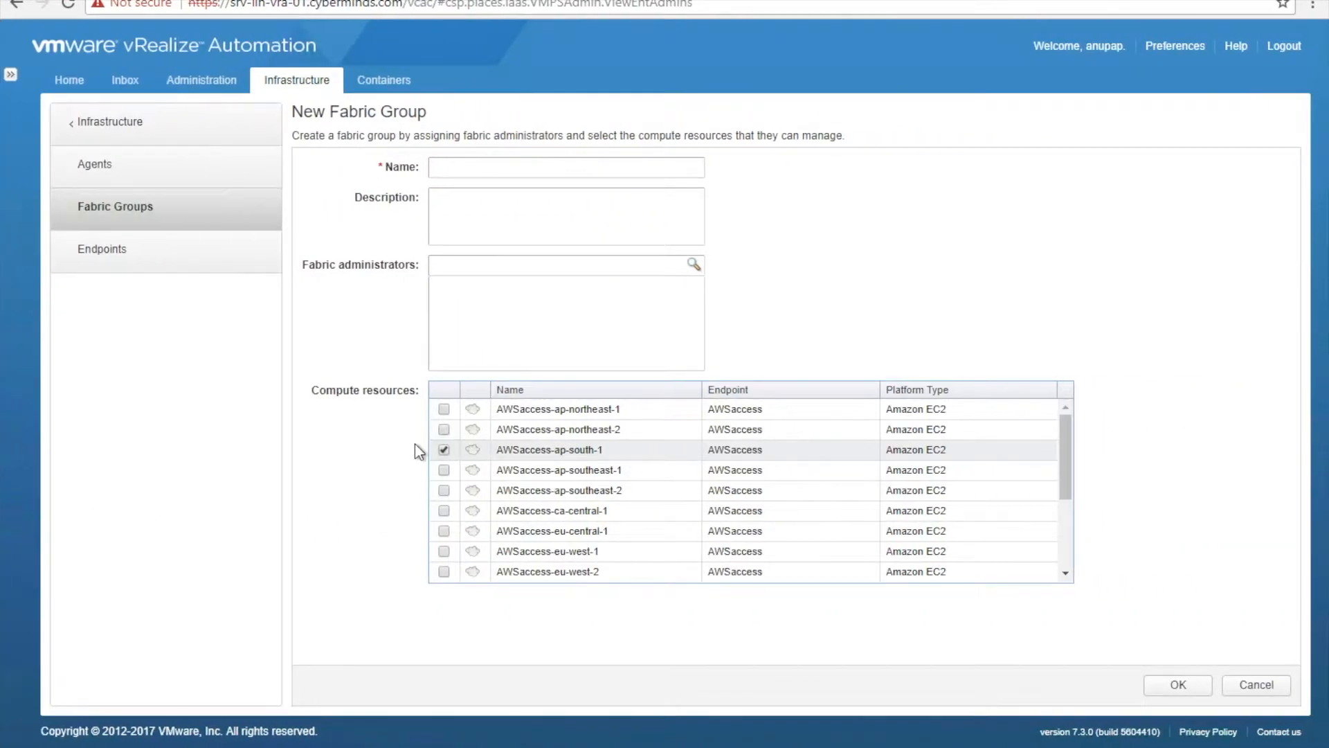
- Name the fabric group AWSMumbai, add the admin account as fabric administrator, and save
click(585, 169)
text(Mu)
key(BackSpace)
key(BackSpace)
text(AWSMumab)
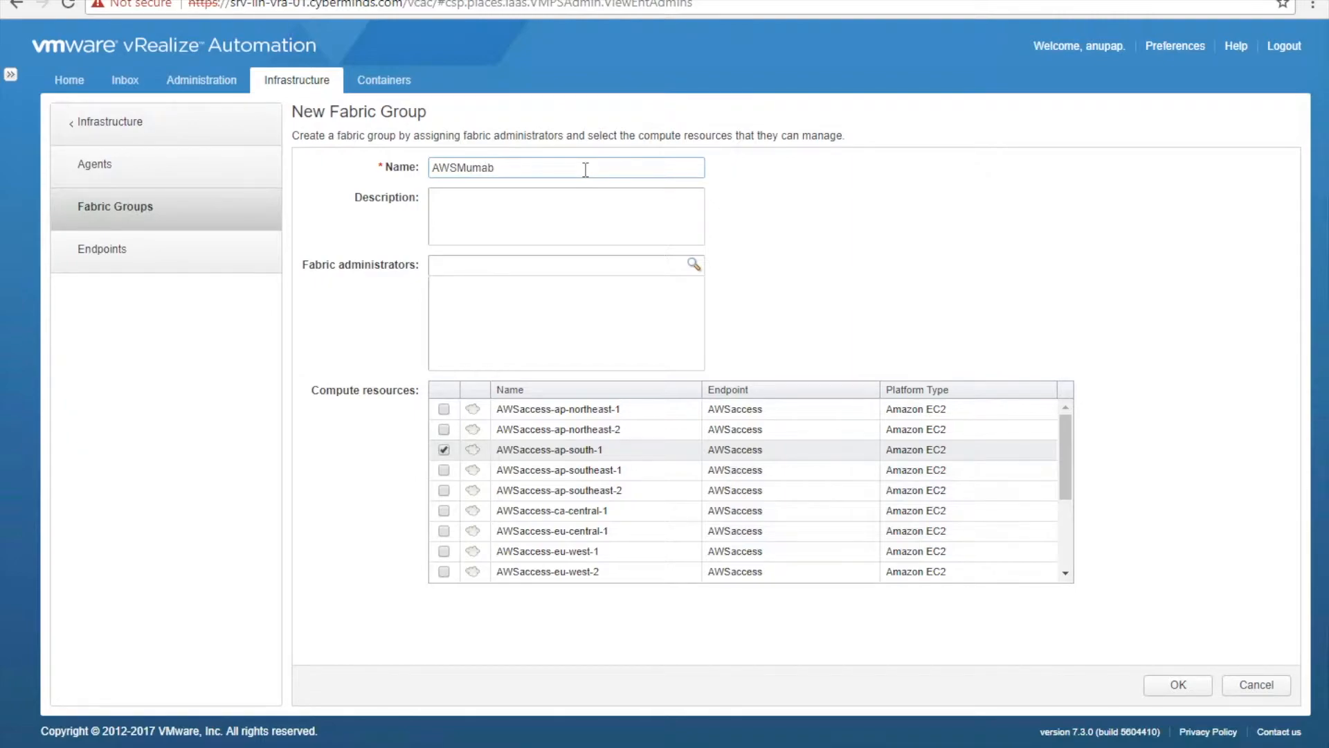
text(ai)
click(576, 269)
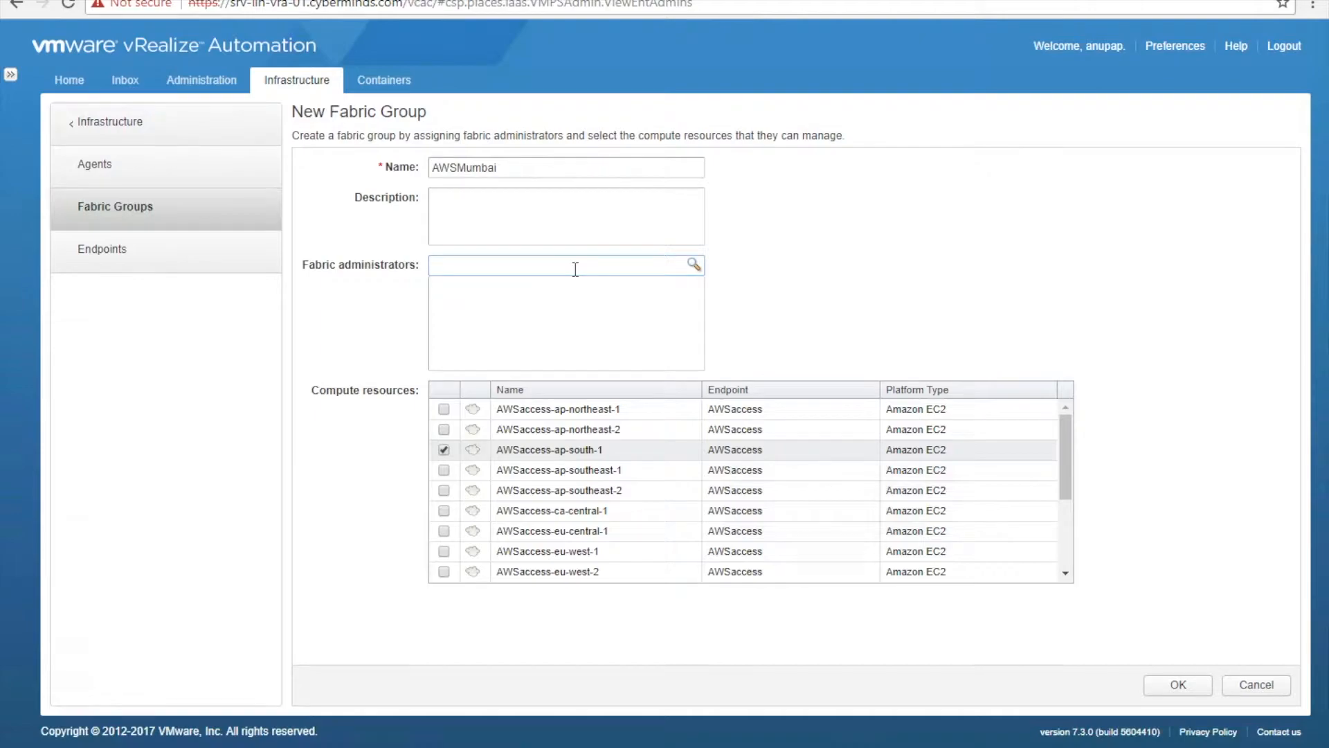
text(vra)
click(572, 286)
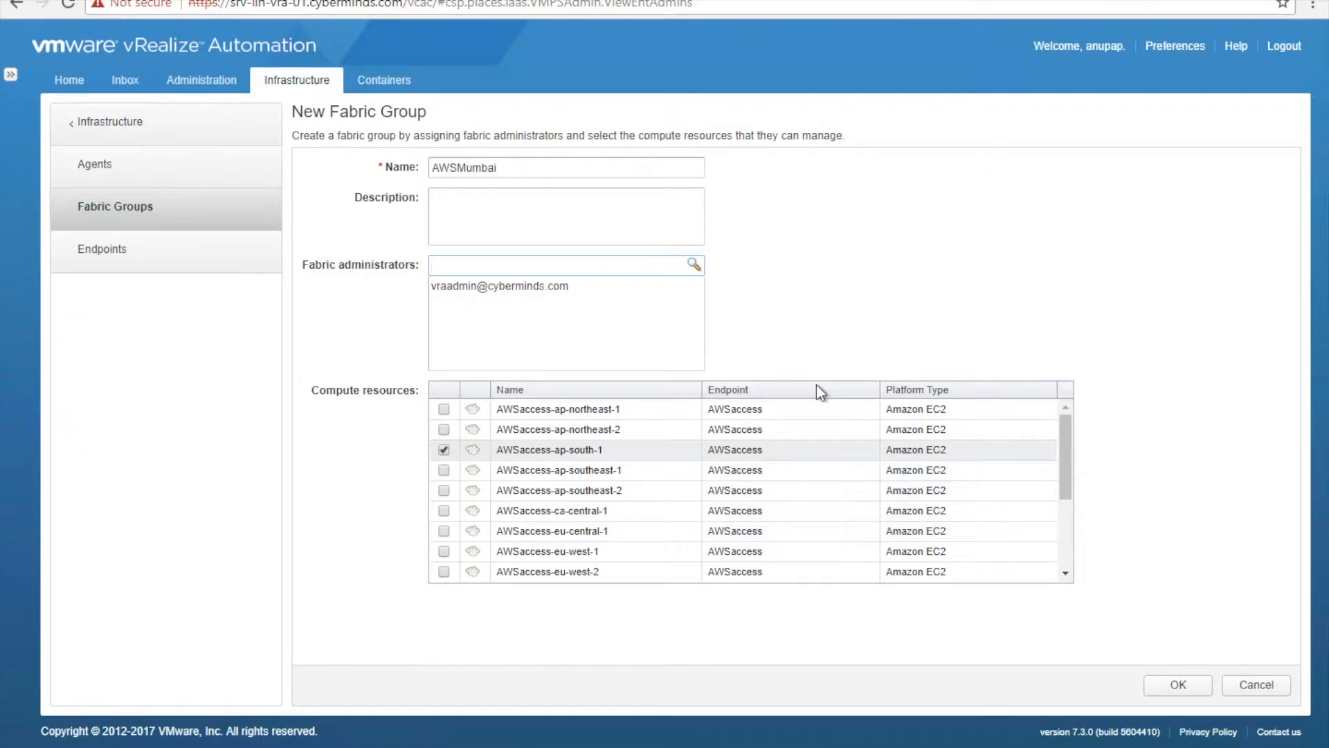
click(1186, 687)
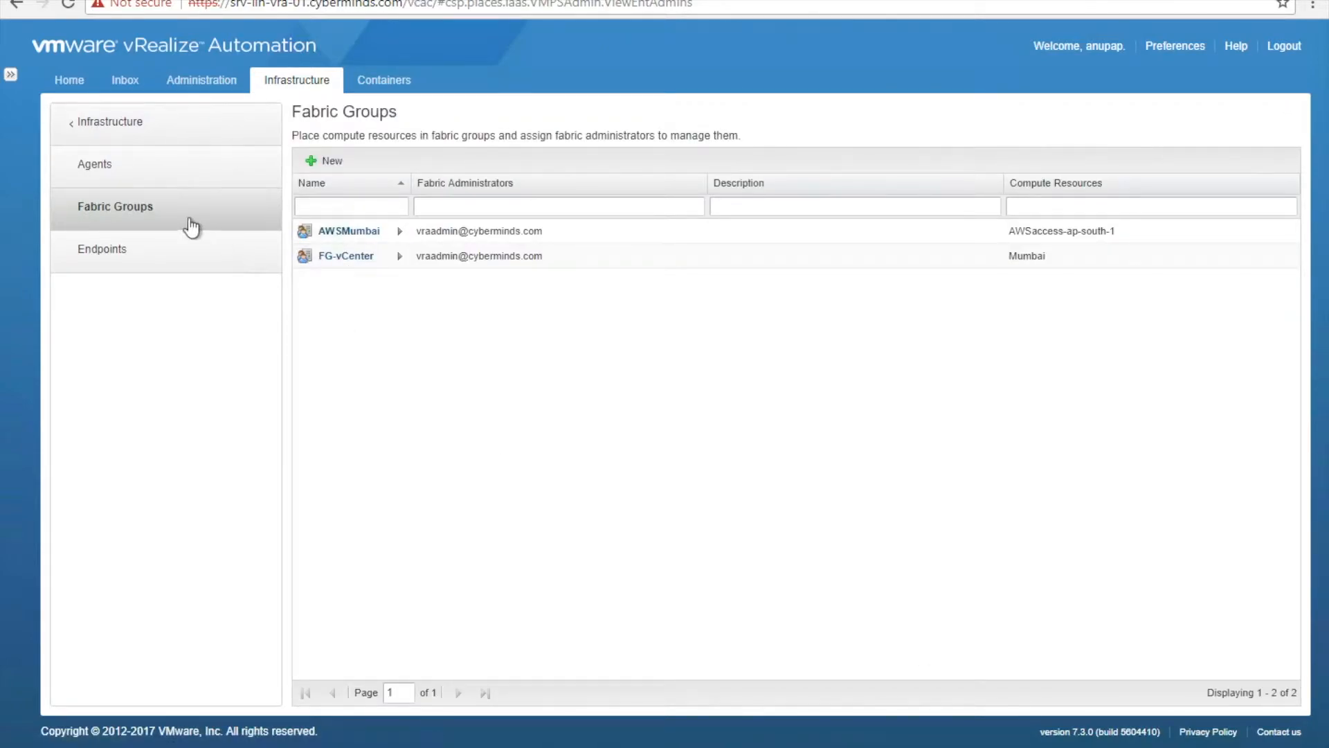
- Check Compute Resources lists AWSaccess-ap-south-1 with data collection on, then open Reservations
click(177, 119)
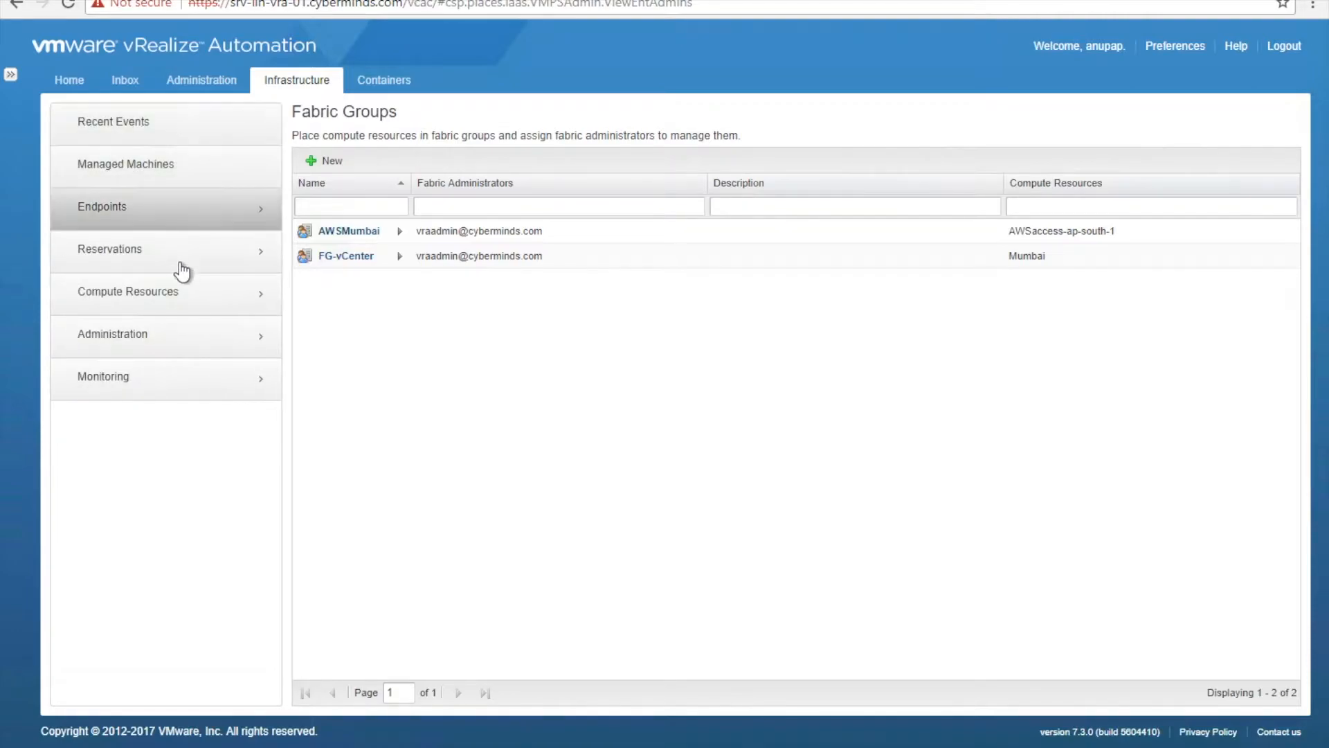
click(185, 298)
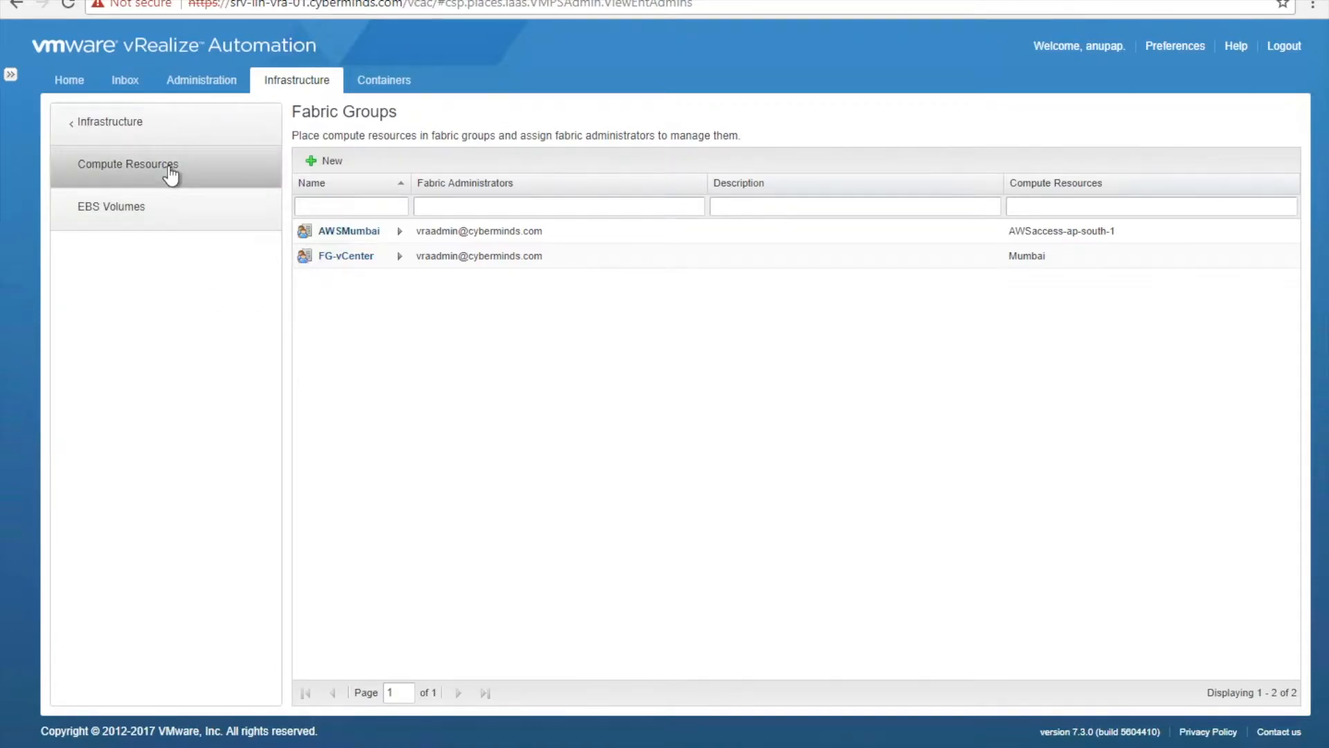
click(169, 169)
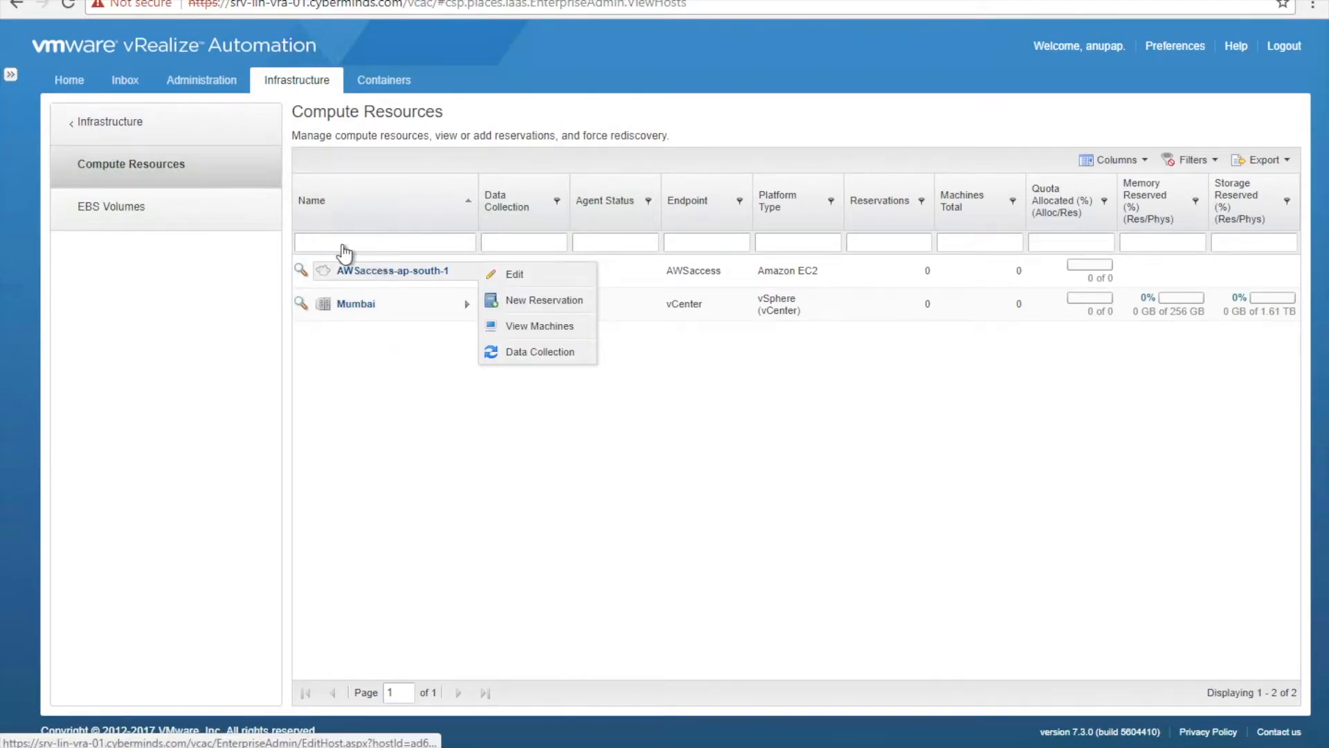
click(229, 139)
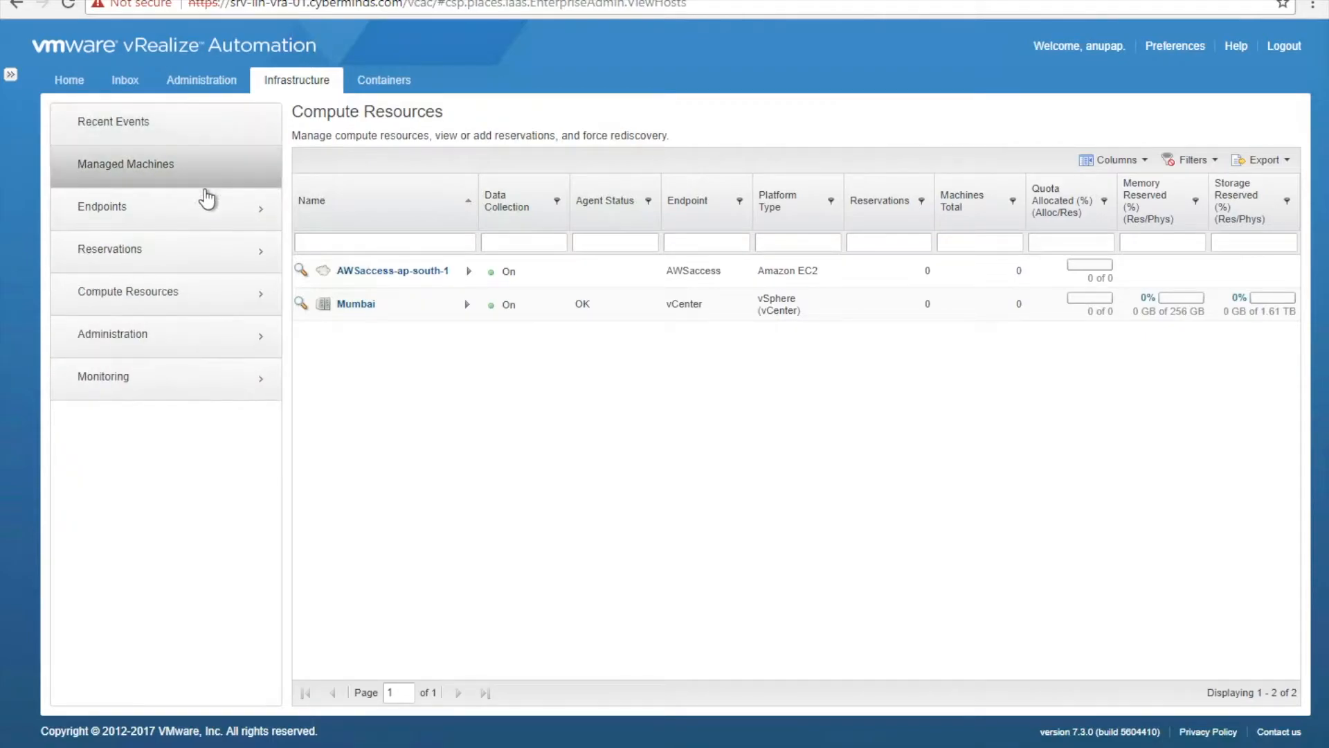
click(213, 247)
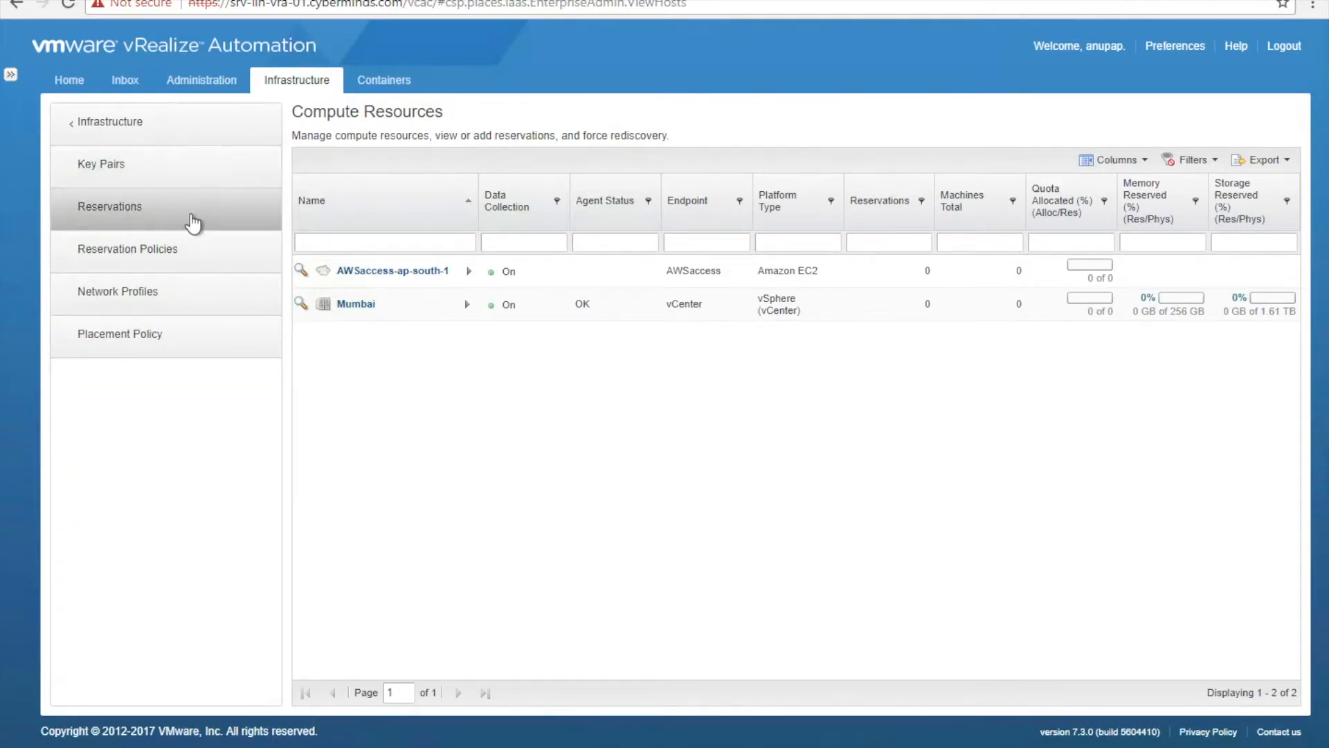
- View the reservations list, glance at the AWS console, then open the Key Pairs list
click(193, 221)
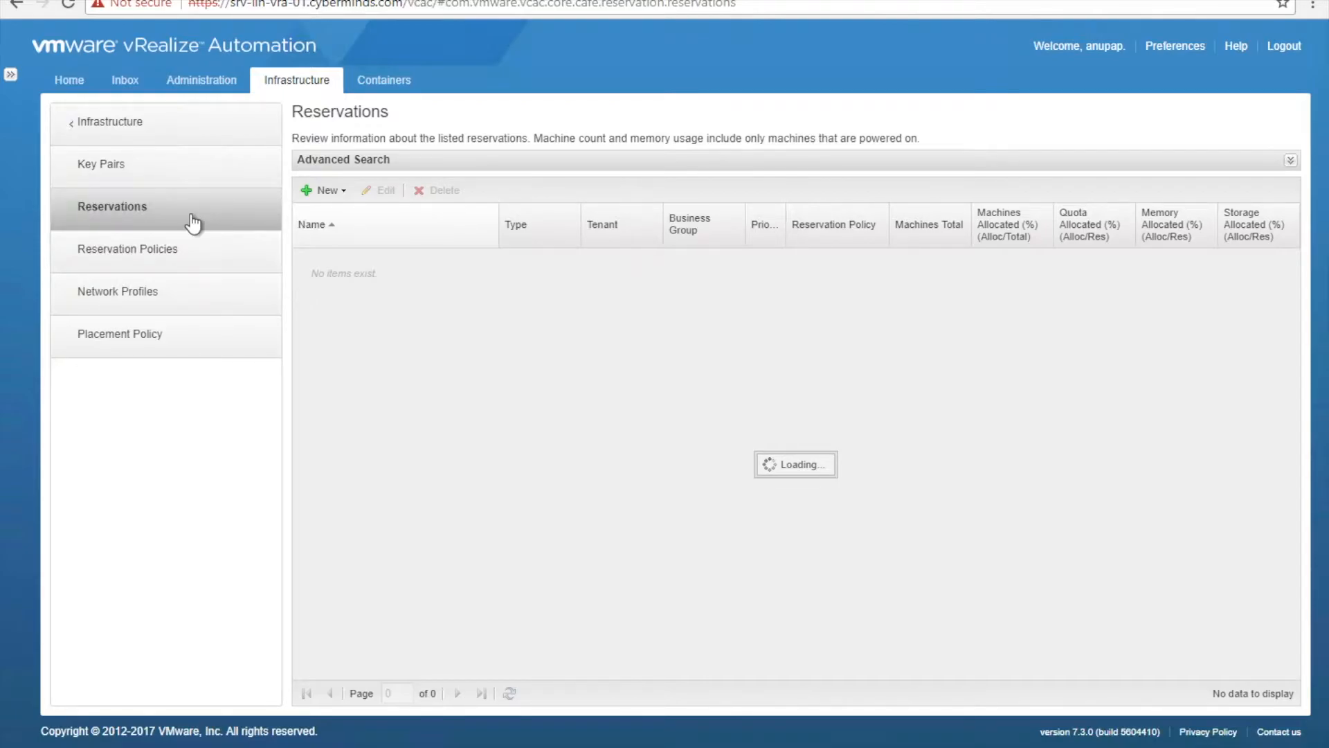
key(ctrl+Left)
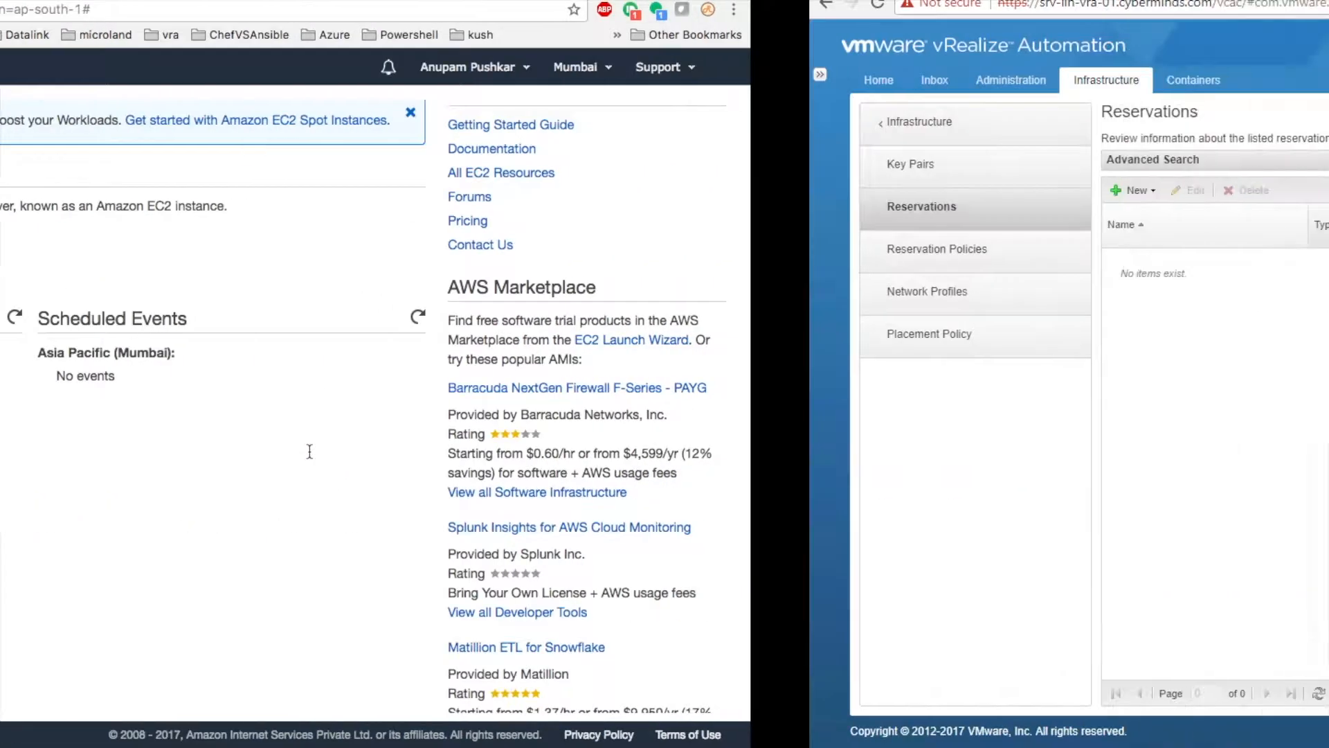
key(ctrl+Right)
click(148, 169)
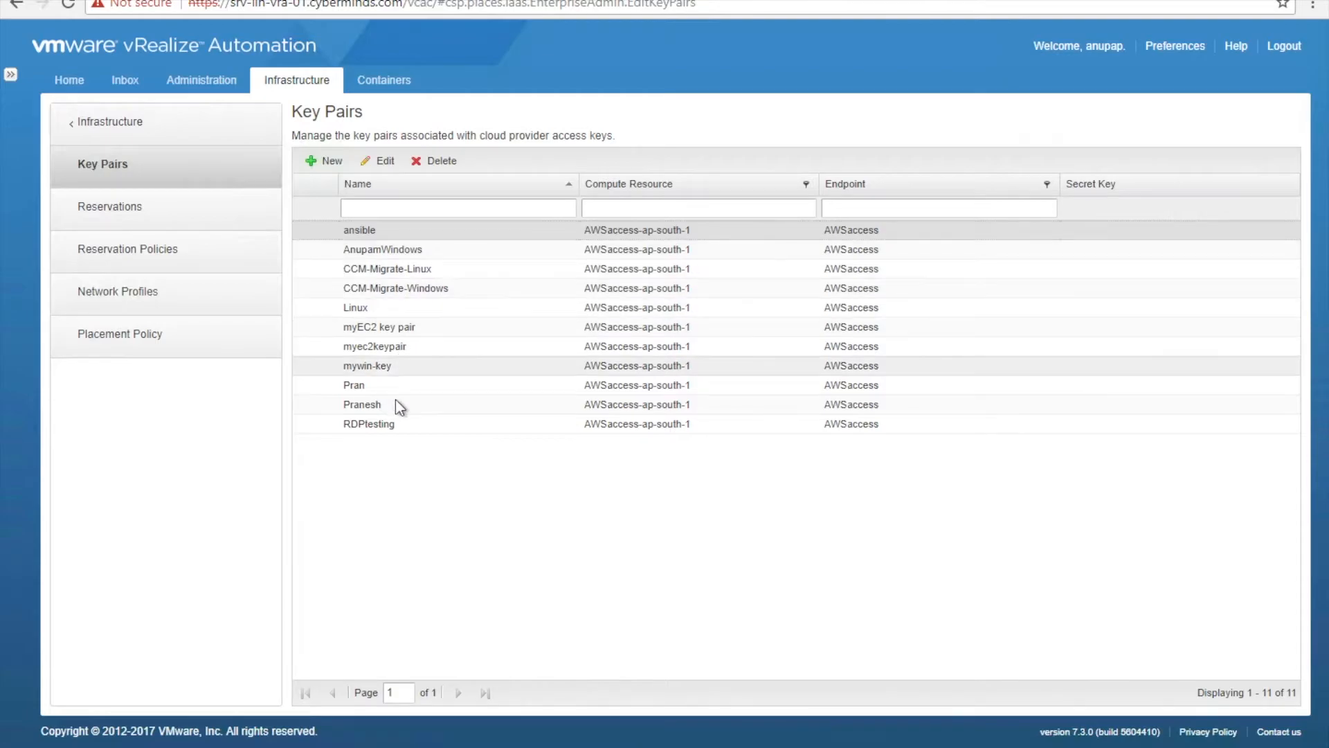
- Create and save a key pair named vraAWSMAC on compute resource AWSaccess-ap-south-1
click(317, 163)
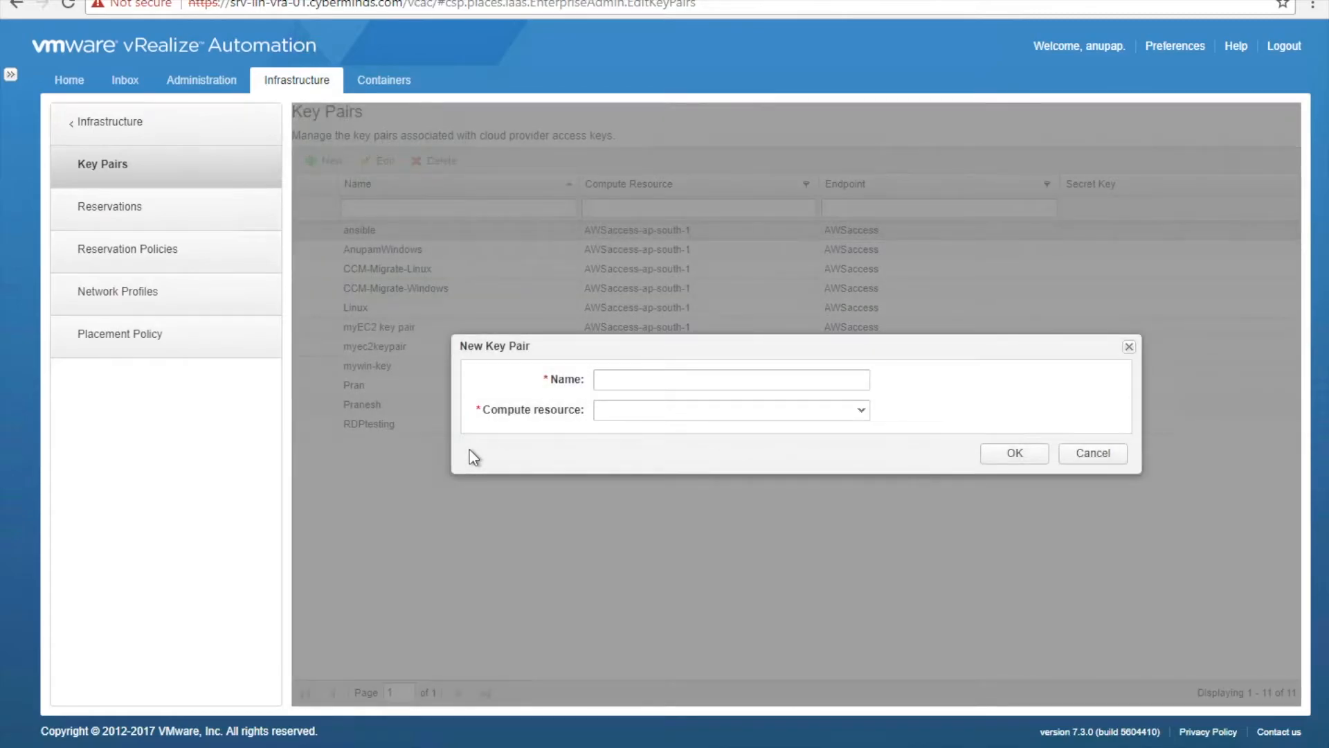
right_click(648, 379)
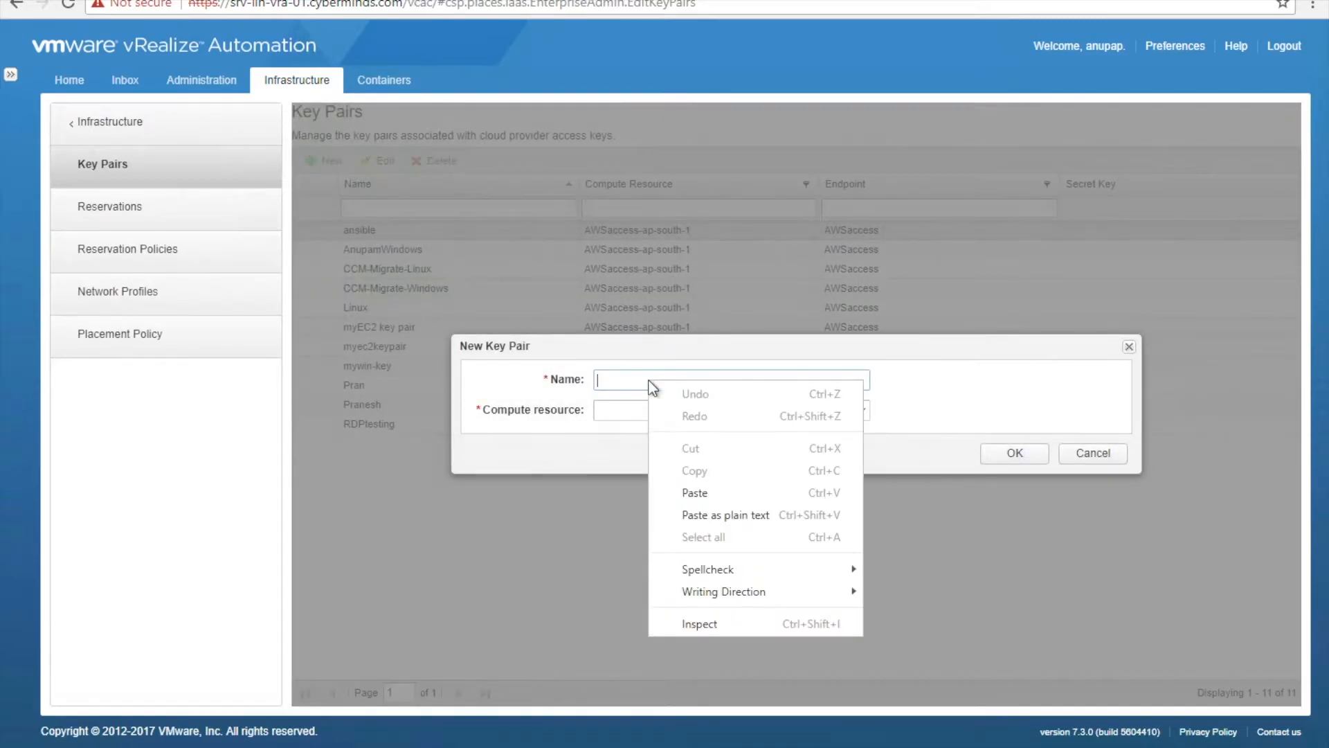
click(635, 380)
text(vraAWS)
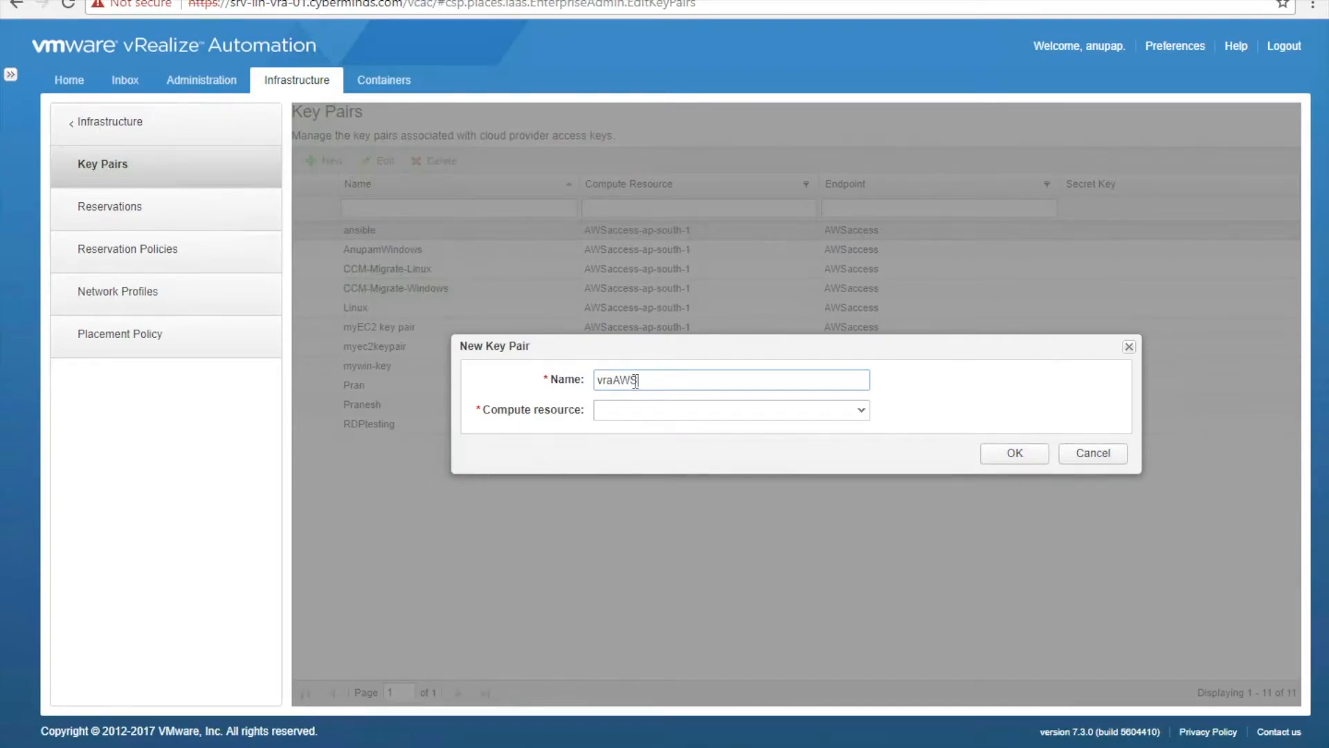
text(MAC)
drag(637, 380, 667, 383)
click(668, 384)
click(743, 415)
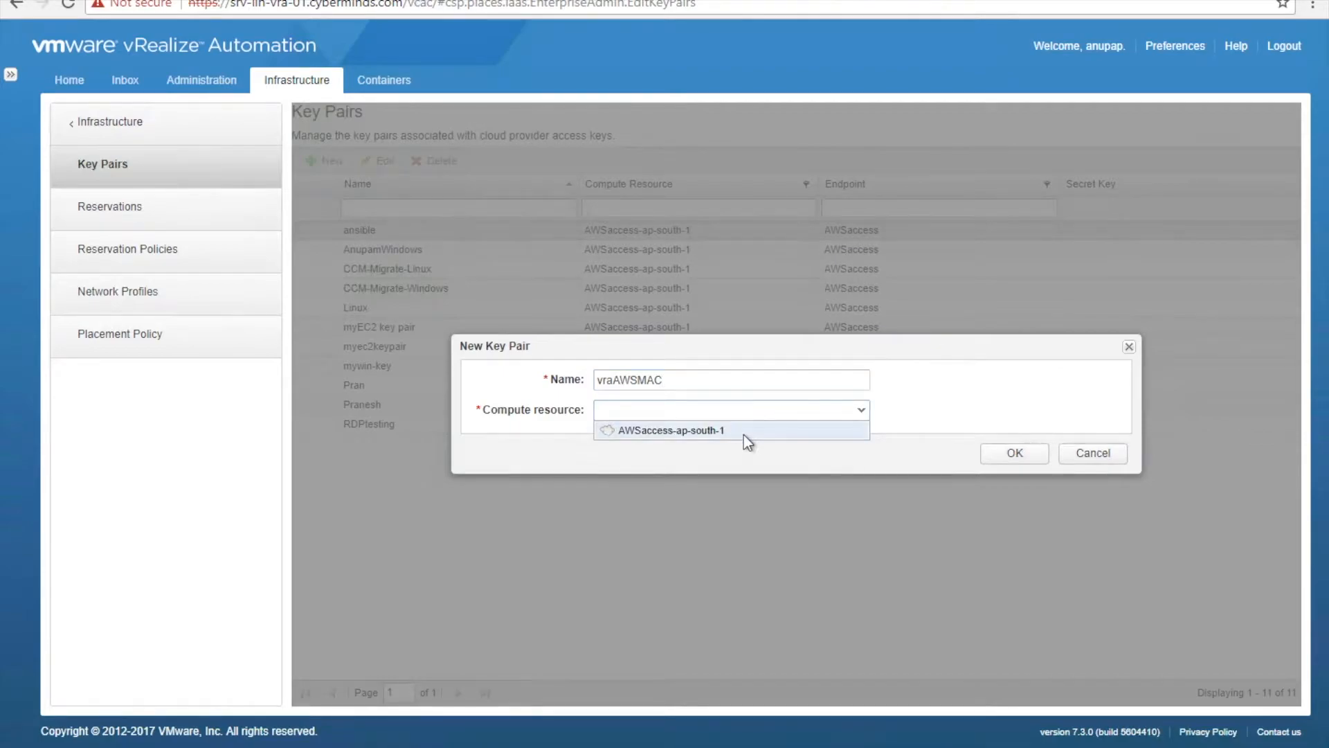
click(743, 435)
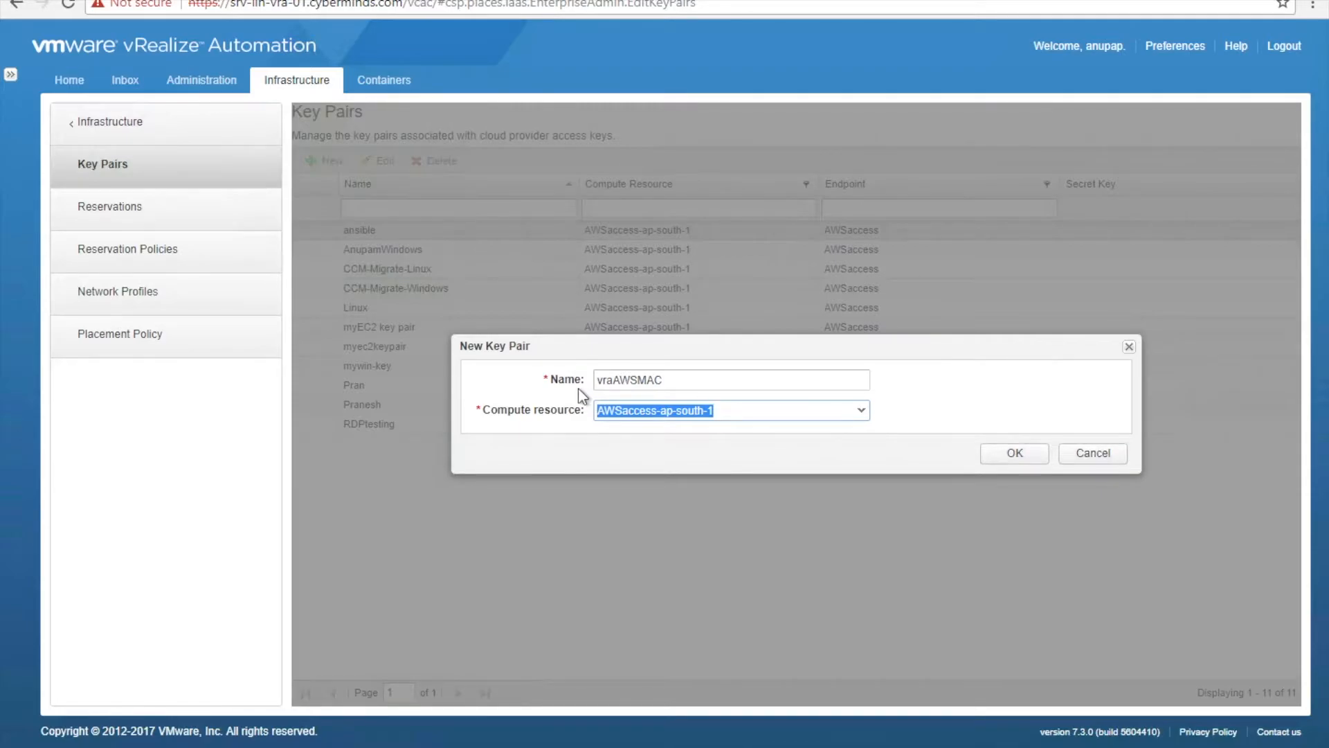
click(1014, 457)
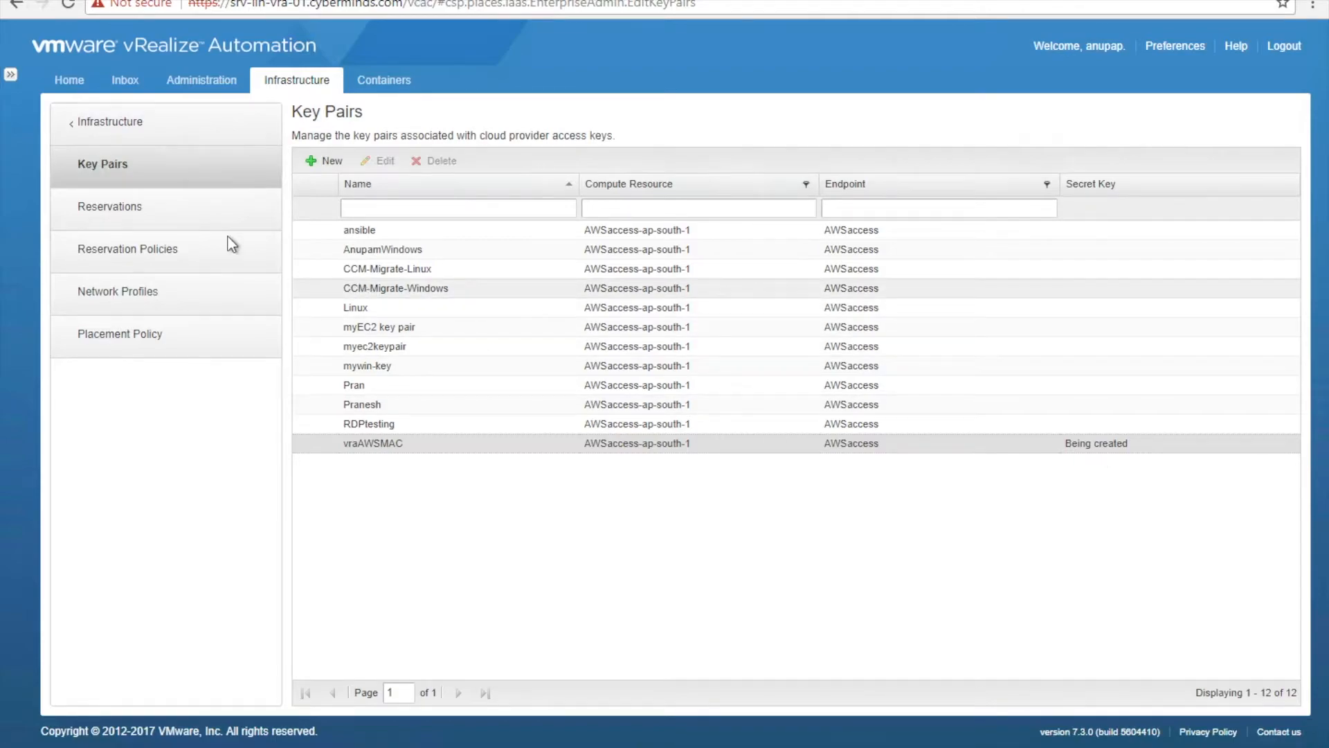
- Download the secret key file for the vraAWSMAC key pair
click(161, 220)
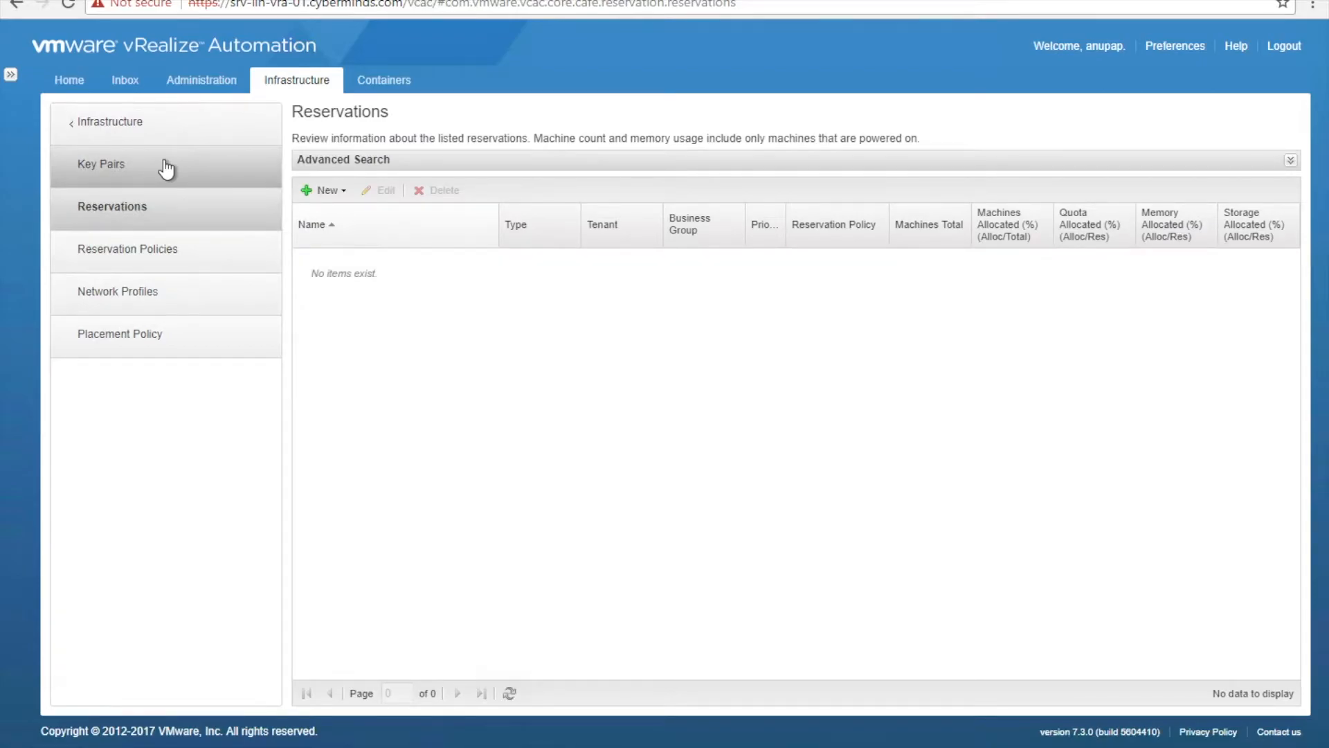
click(166, 169)
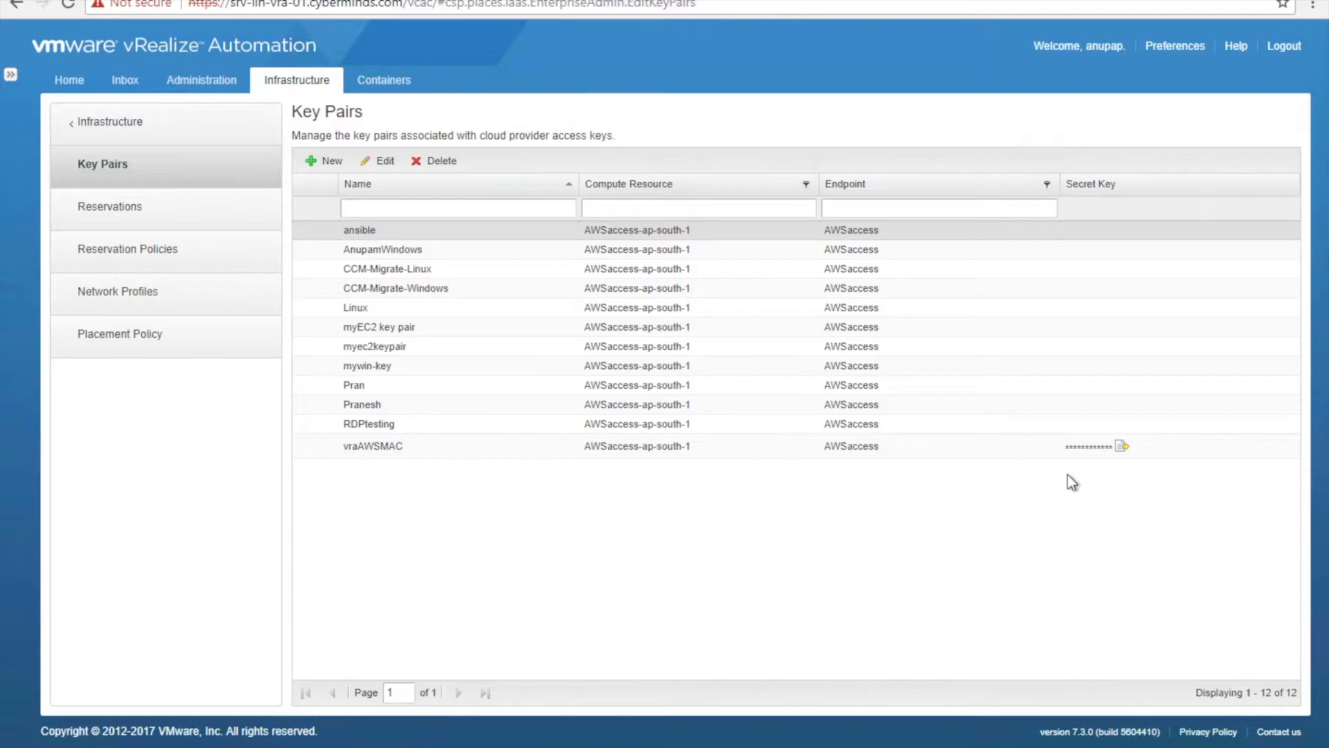
click(1122, 448)
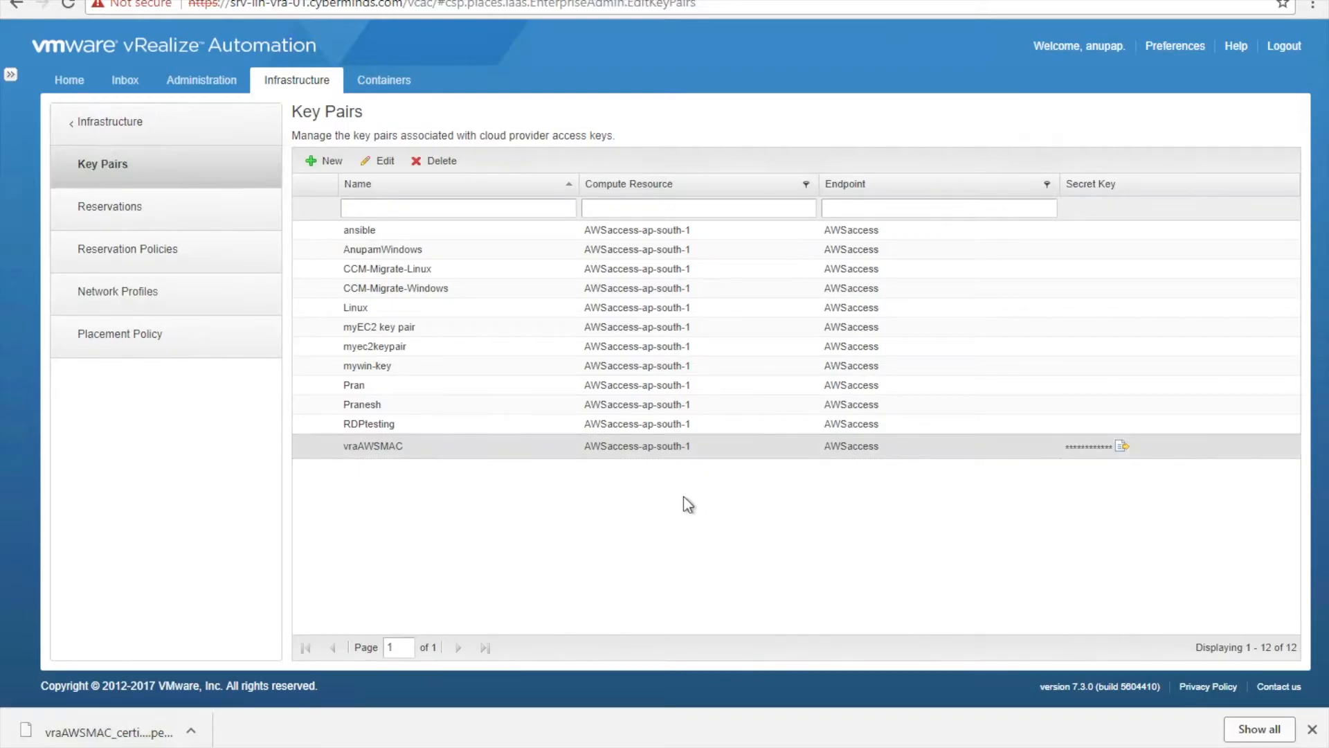
- Discard an extra new key pair draft and go to the Reservations page
click(315, 161)
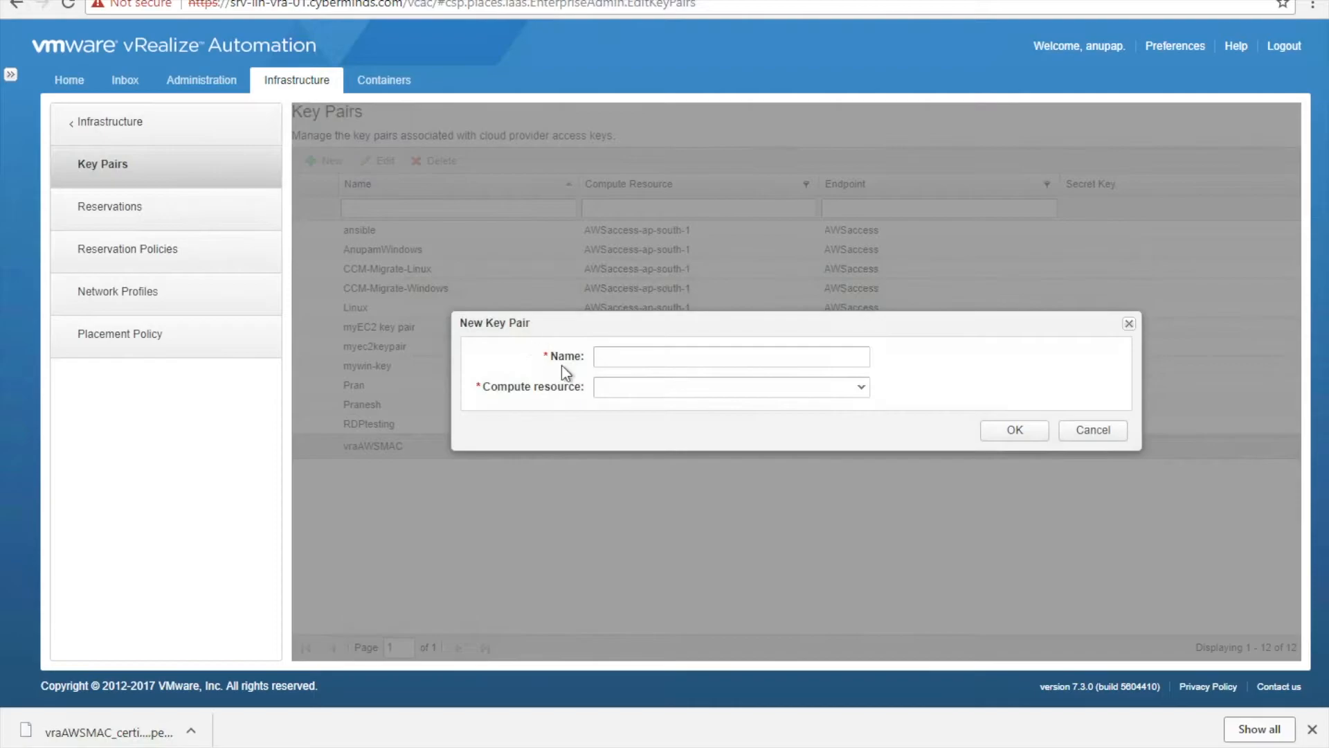
click(668, 394)
click(668, 393)
click(1094, 431)
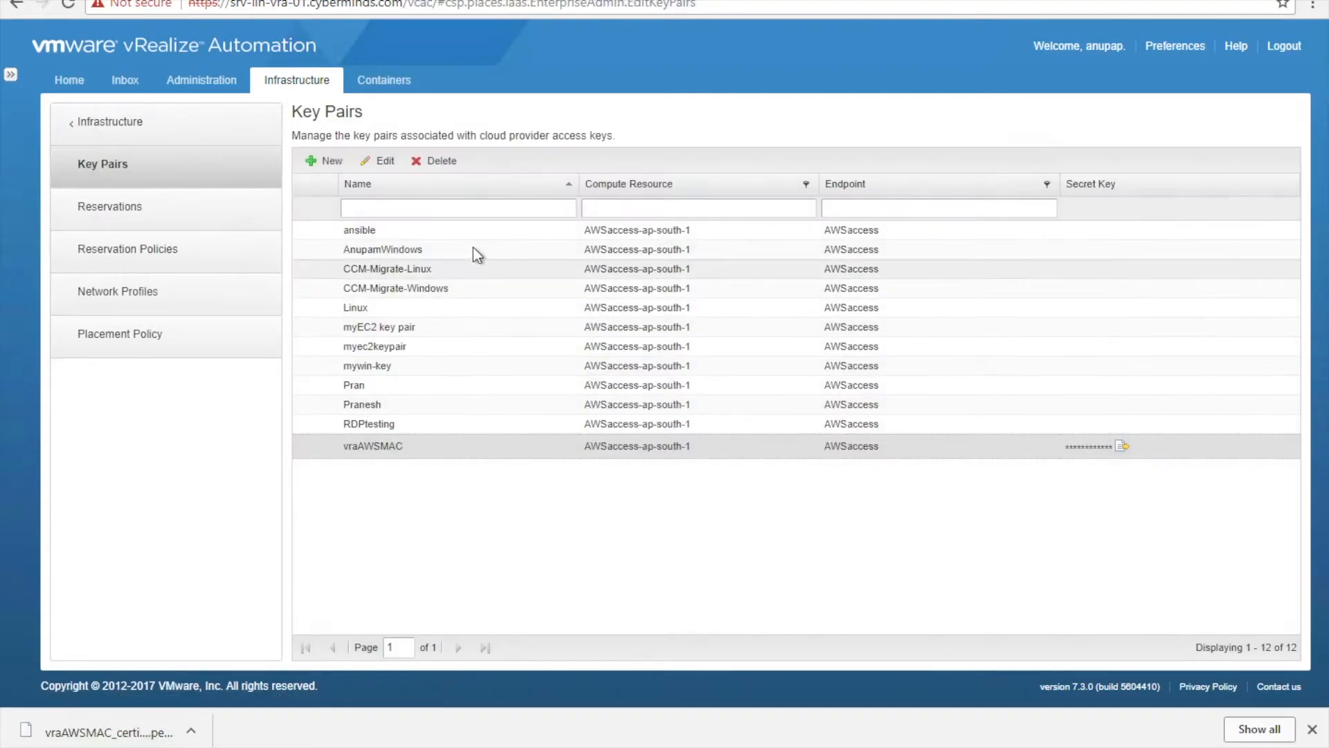
click(128, 211)
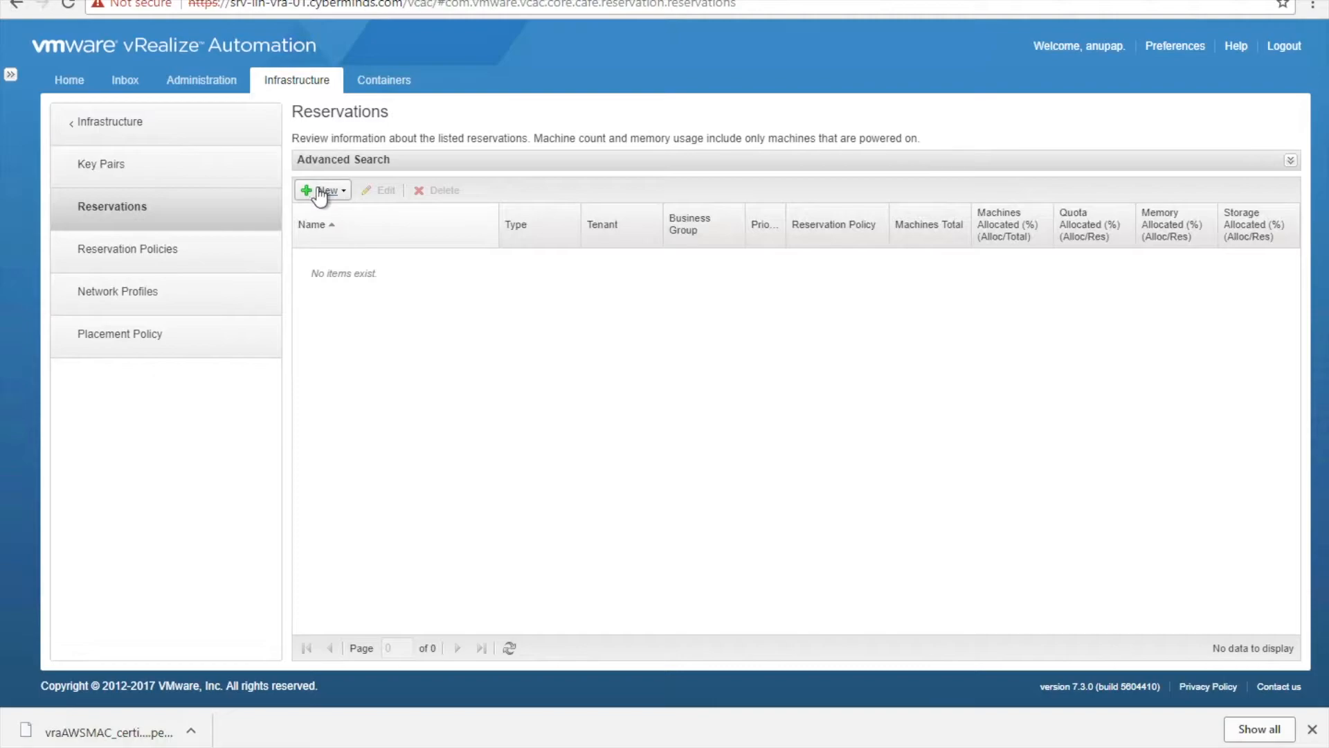
- Start an Amazon EC2 reservation named ResMumbai with tenant vsphere.local
click(320, 192)
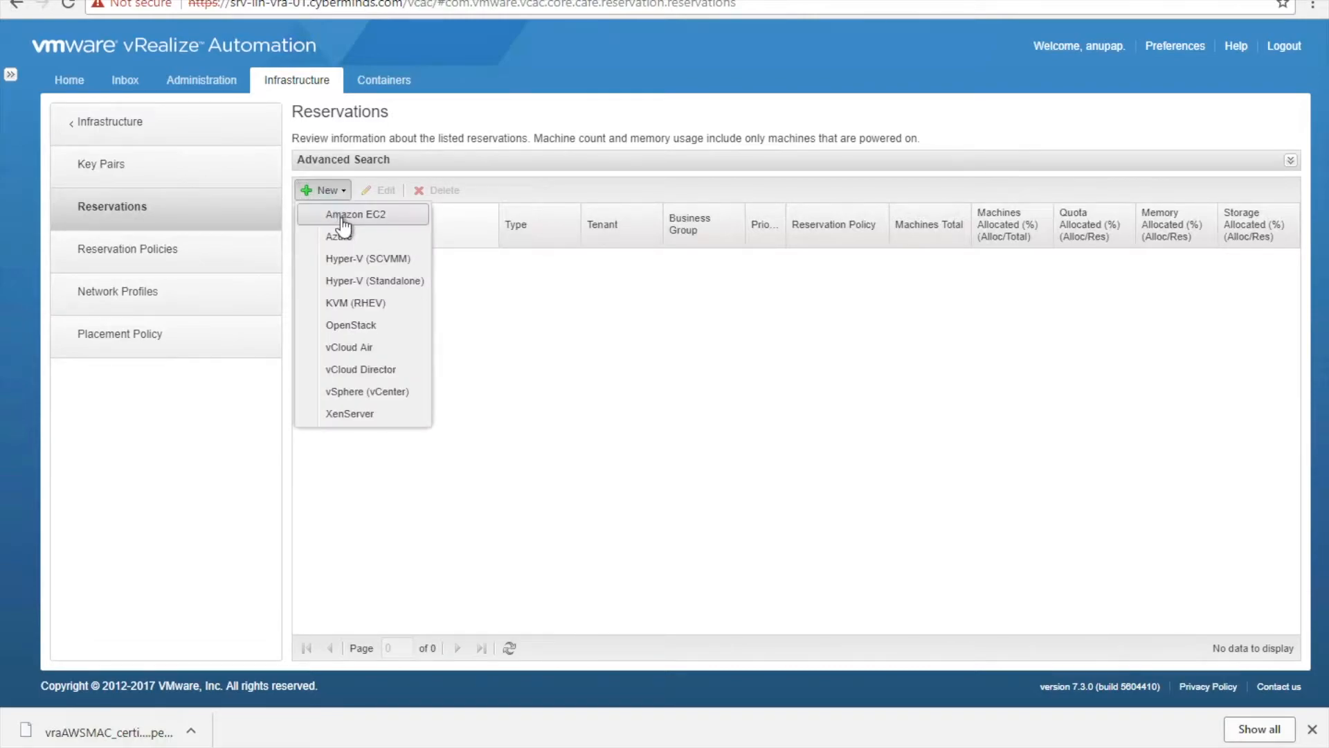
click(342, 216)
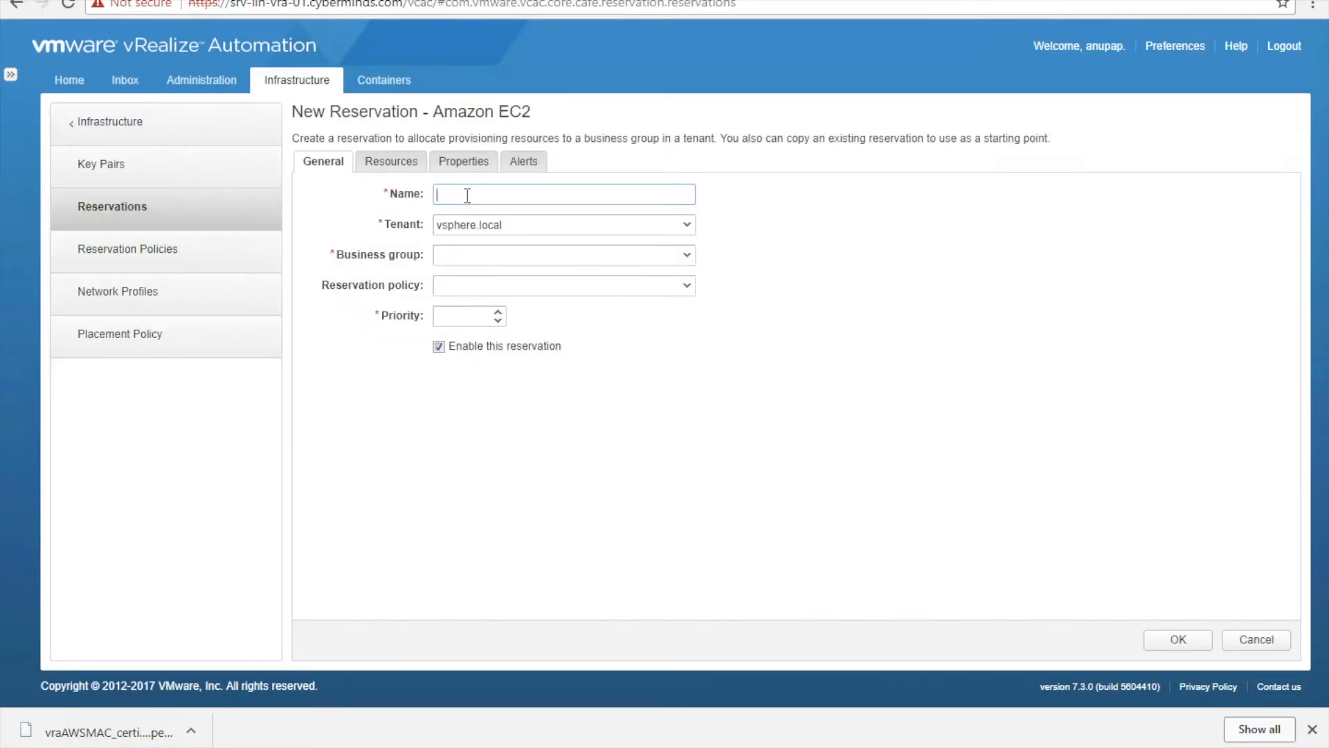
text(Mumbai)
key(Left)
key(Left)
key(Left)
key(Left)
key(Left)
key(Left)
text(Res)
click(692, 236)
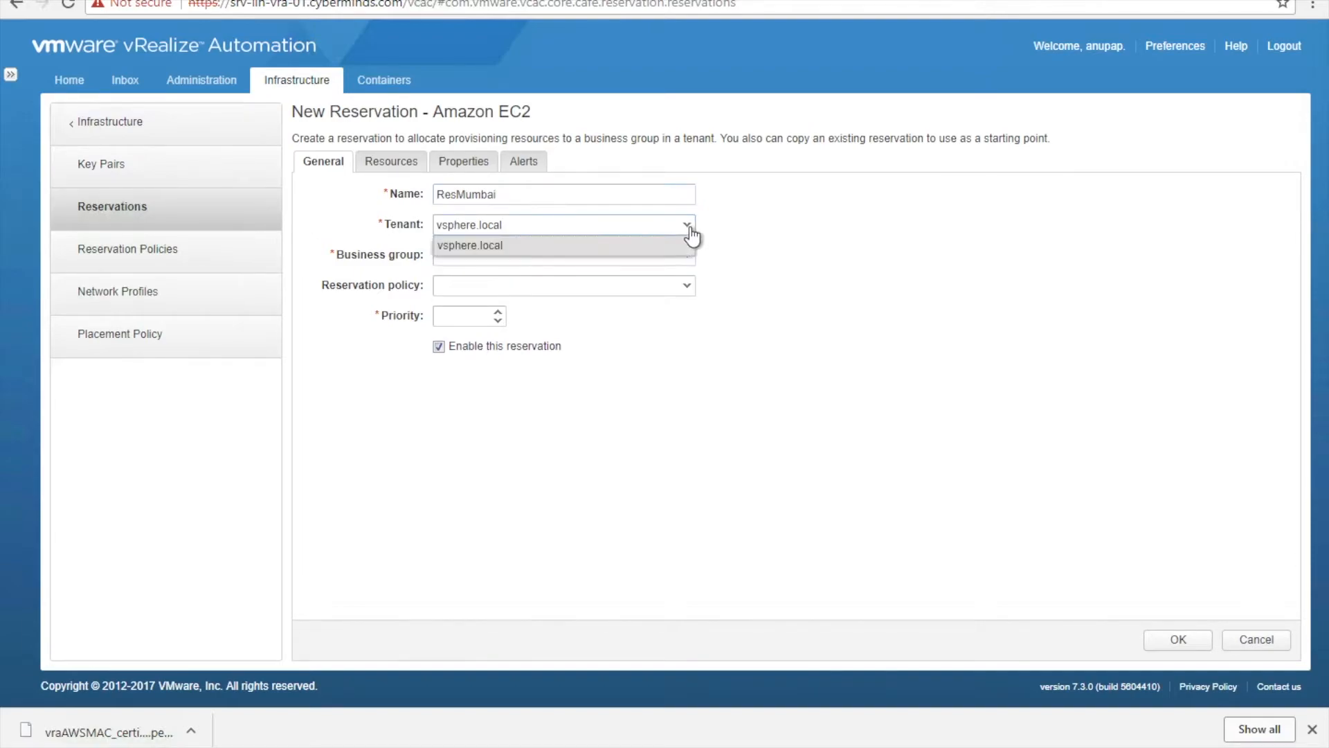
click(692, 241)
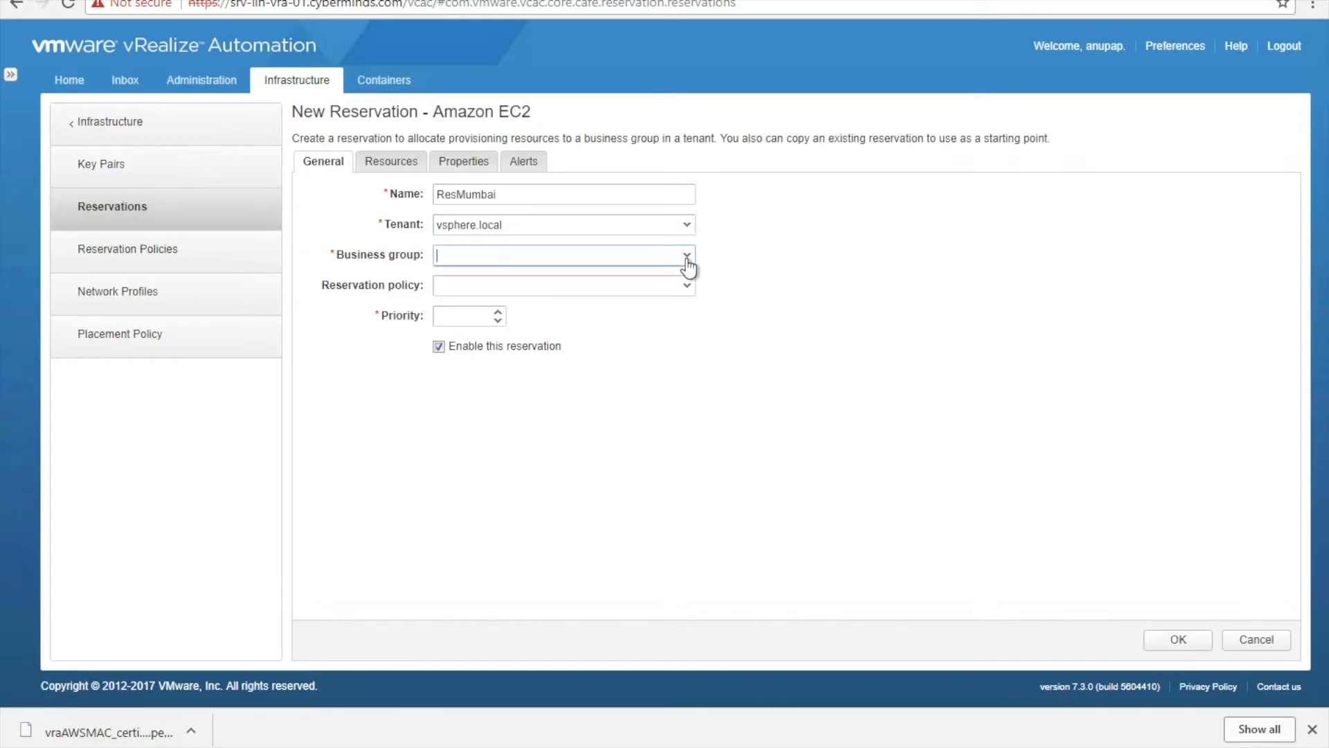
- Check the business group and reservation policy lists, then leave for the Administration section
click(688, 288)
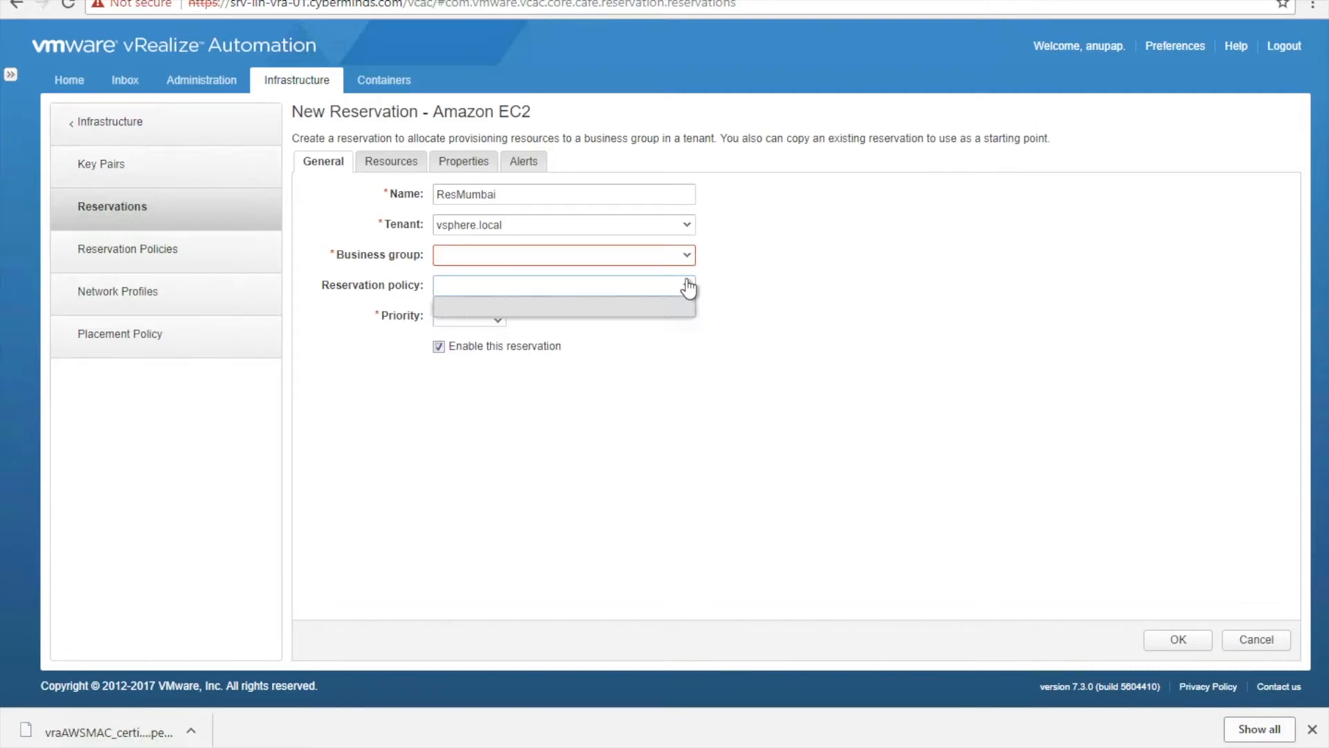
click(743, 284)
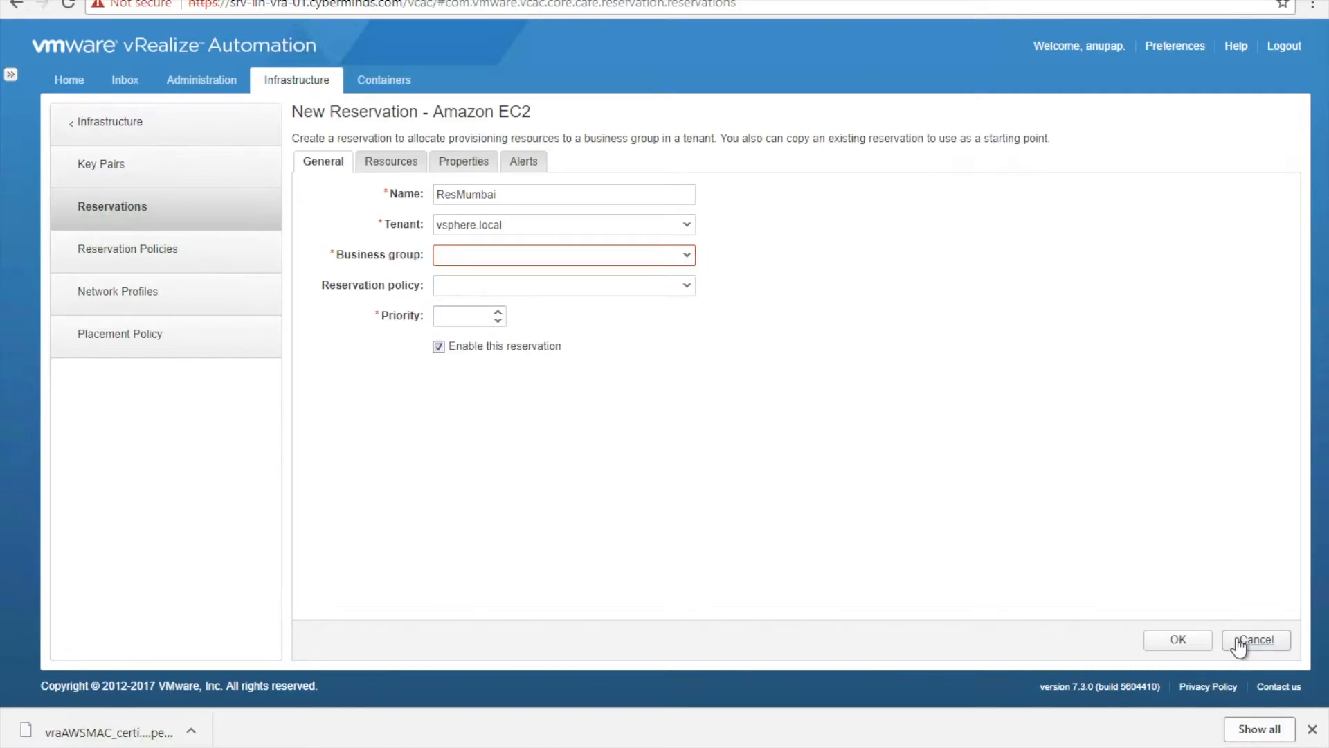
click(128, 140)
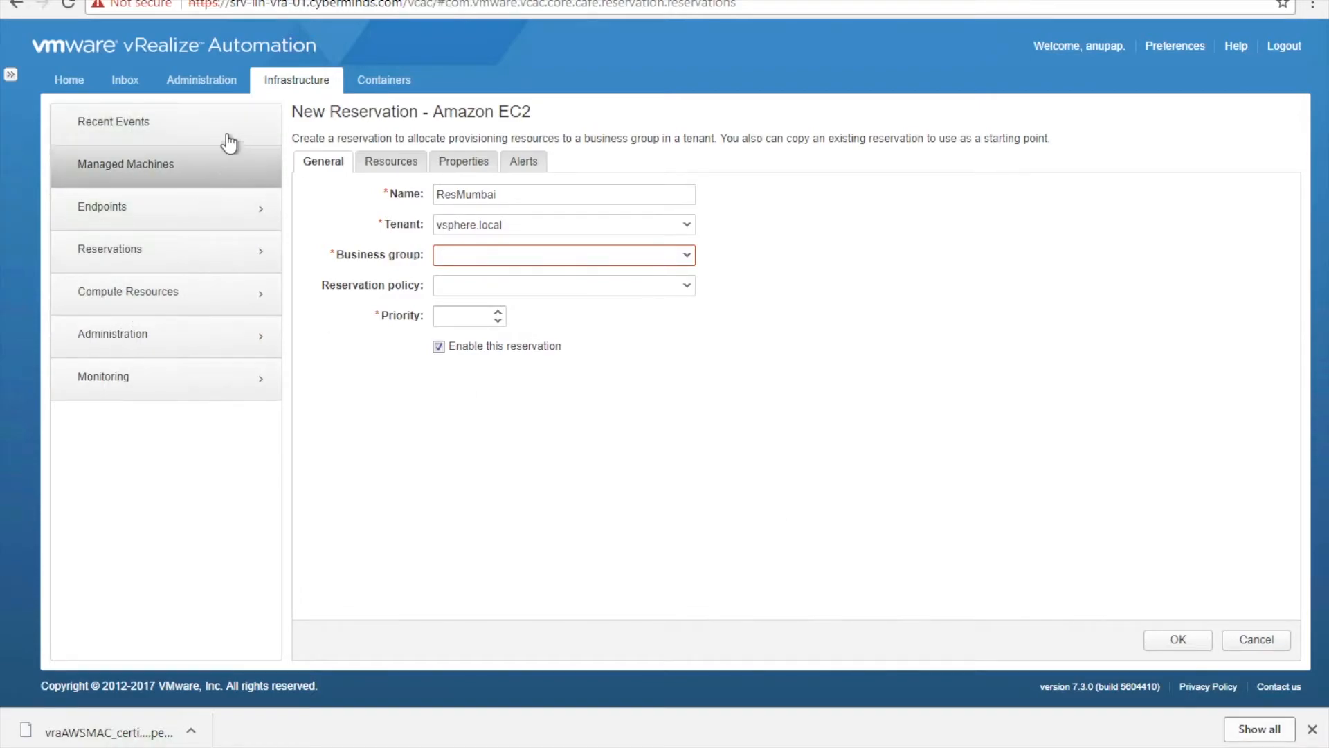
click(230, 85)
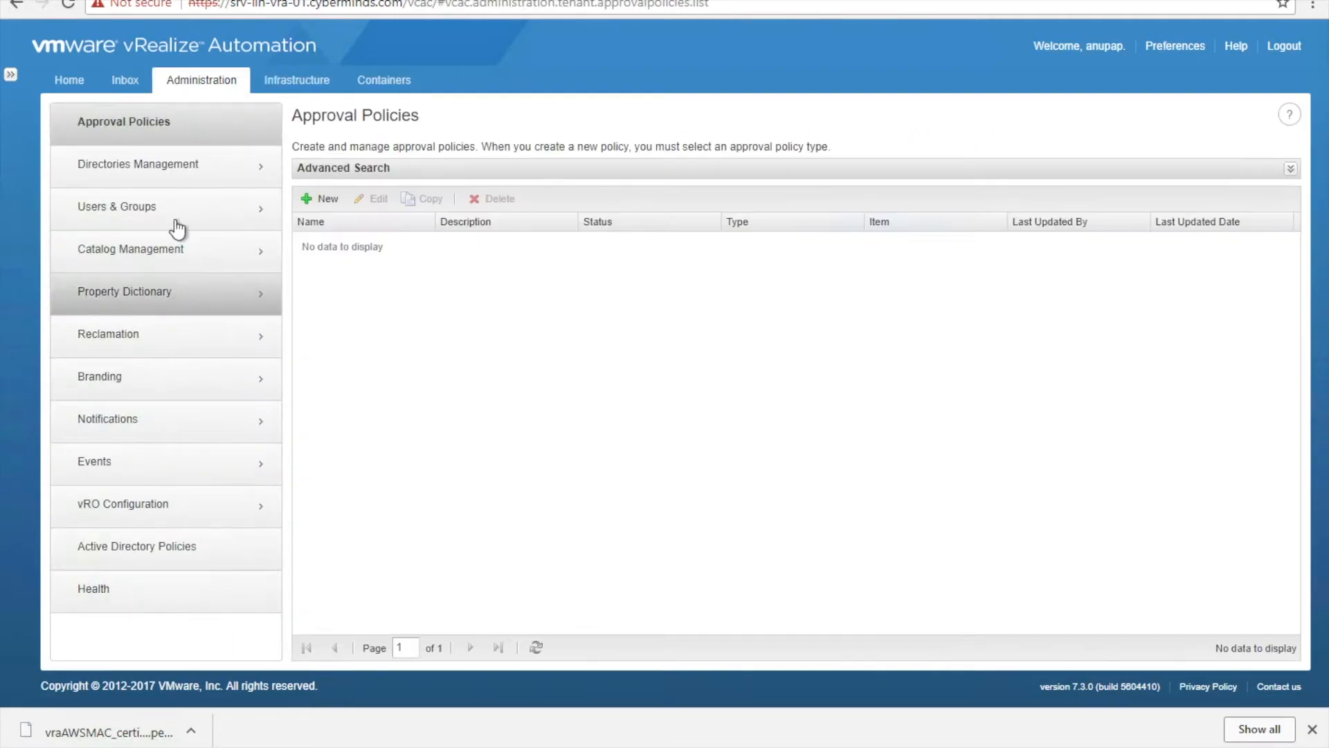
- Create business group Dev with the manager's notification e-mail and continue to Members
click(176, 223)
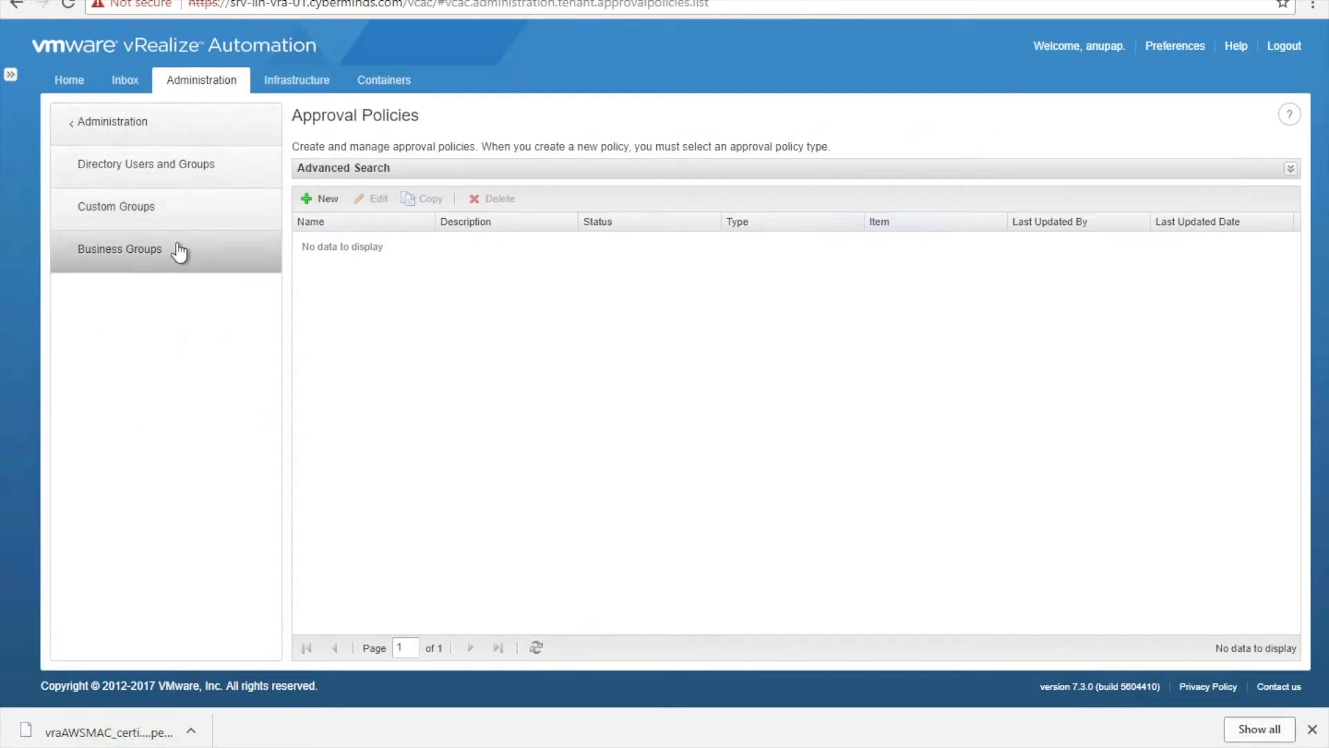
click(179, 249)
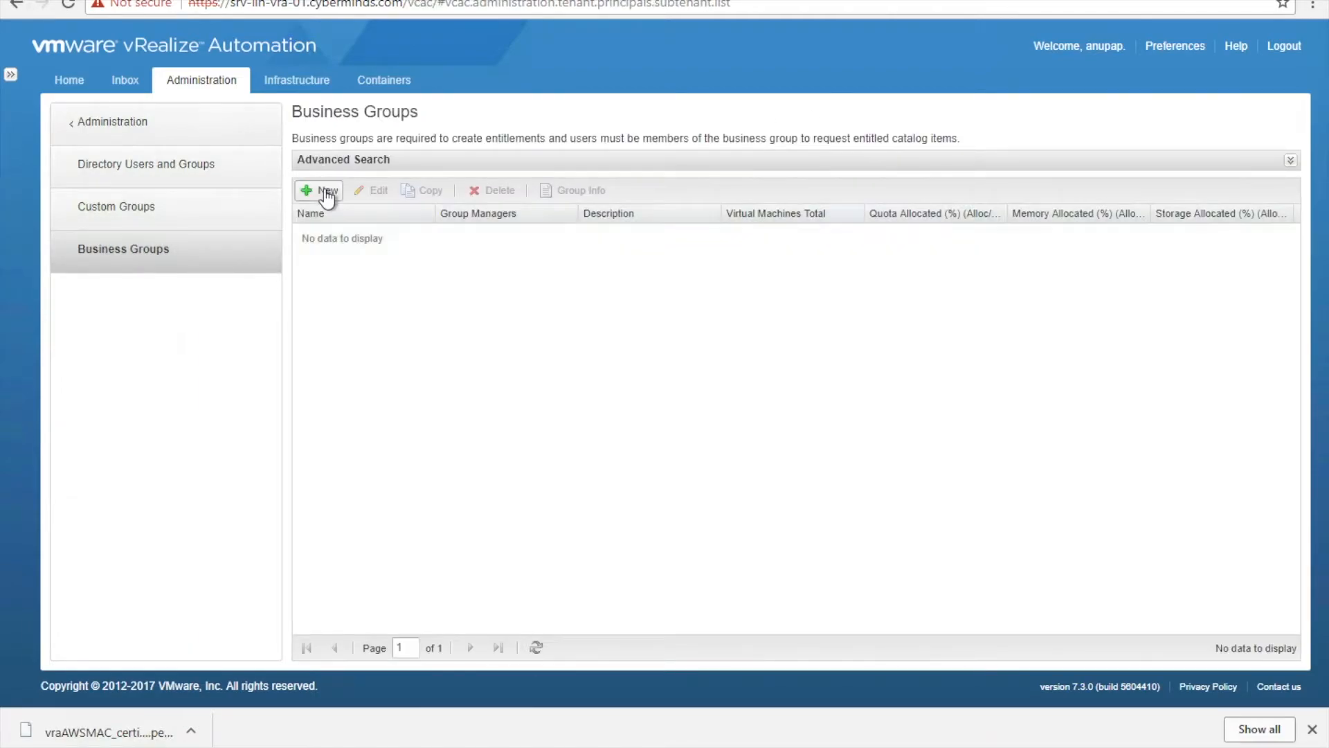
click(322, 204)
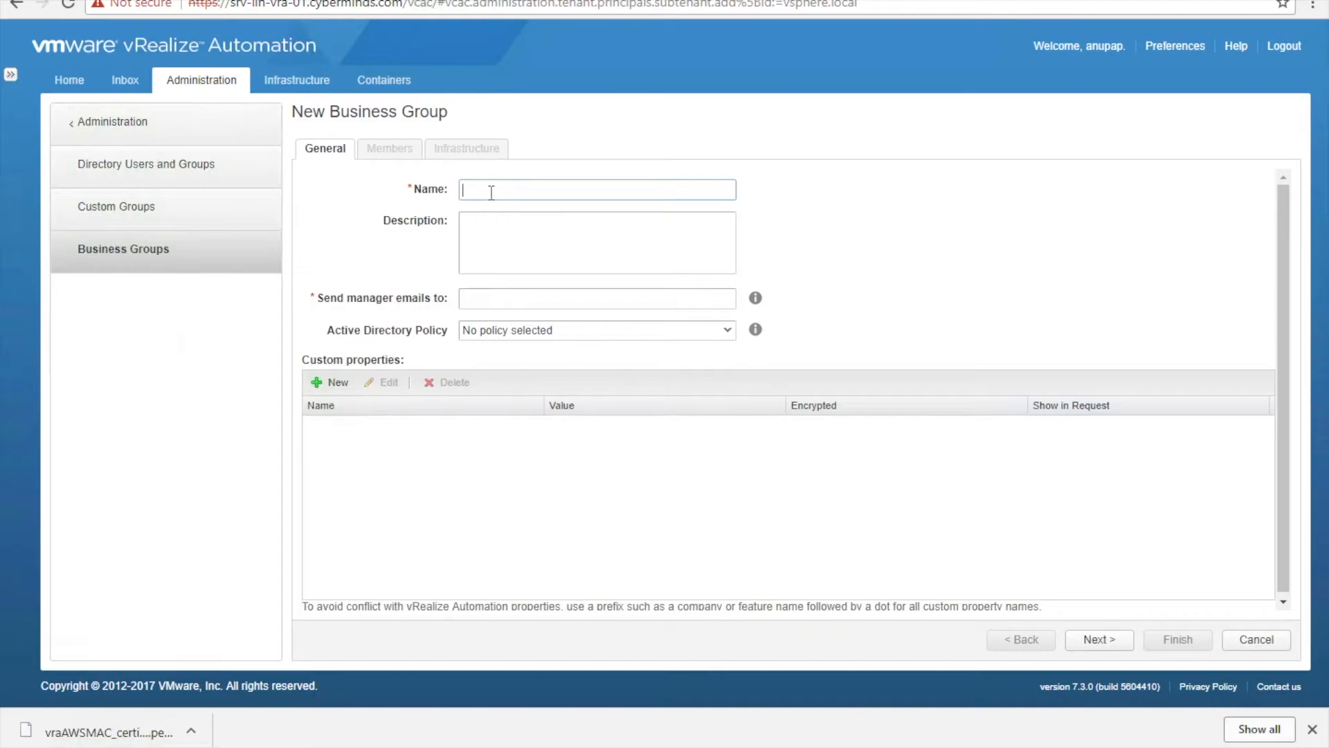
text(D)
key(Tab)
key(Tab)
key(Tab)
key(Tab)
key(shift+Tab)
key(shift+Tab)
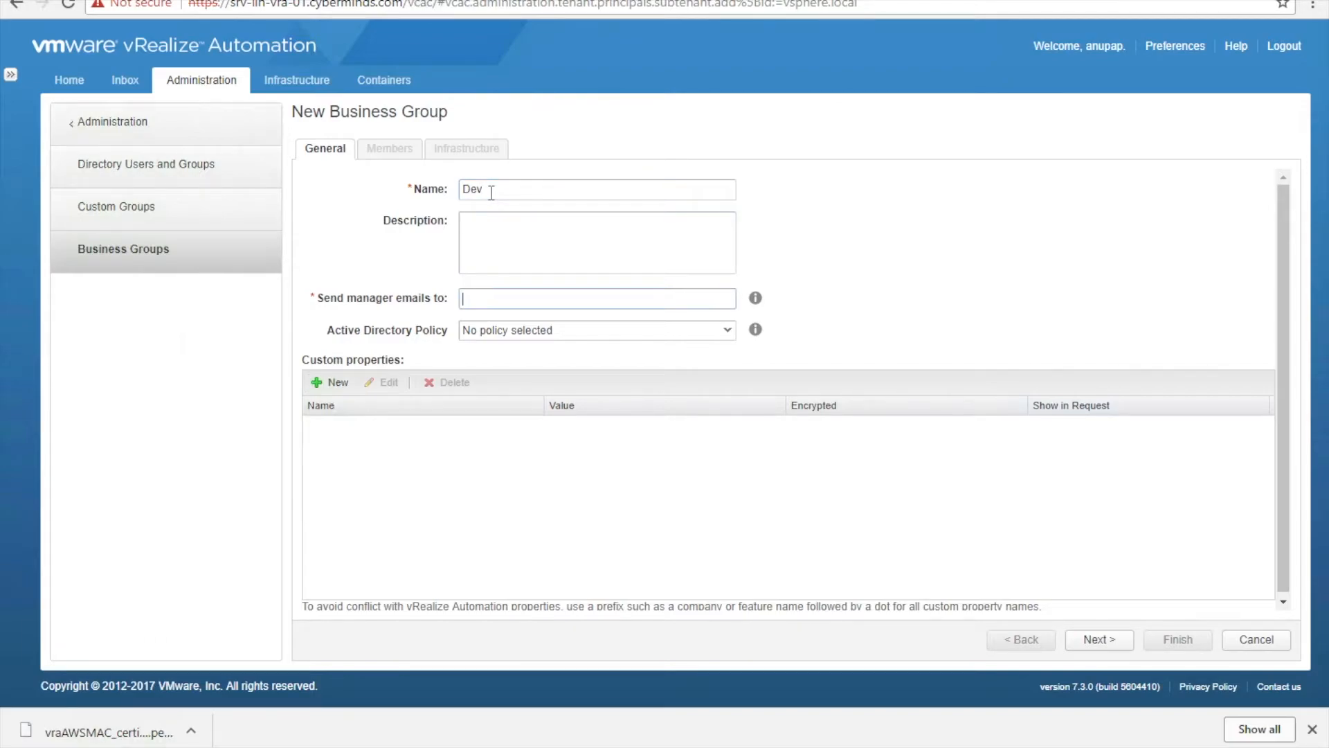
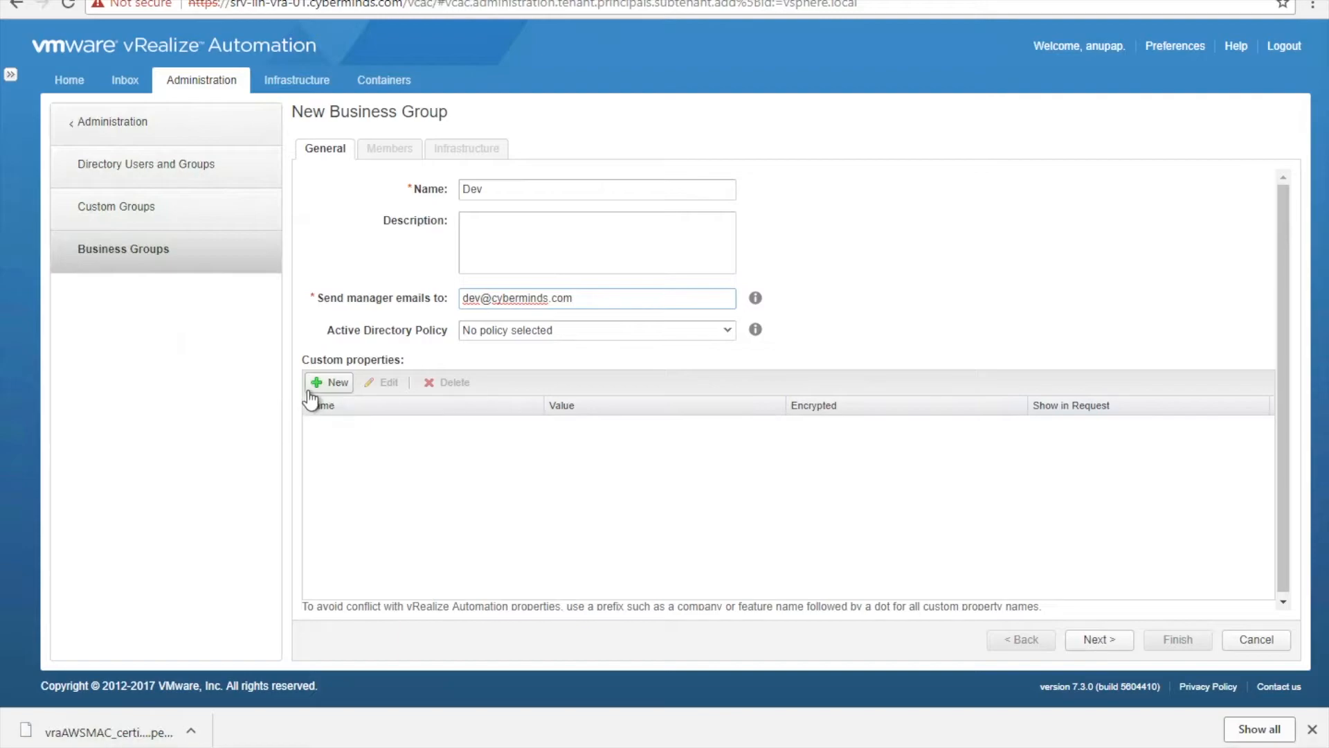
click(1098, 639)
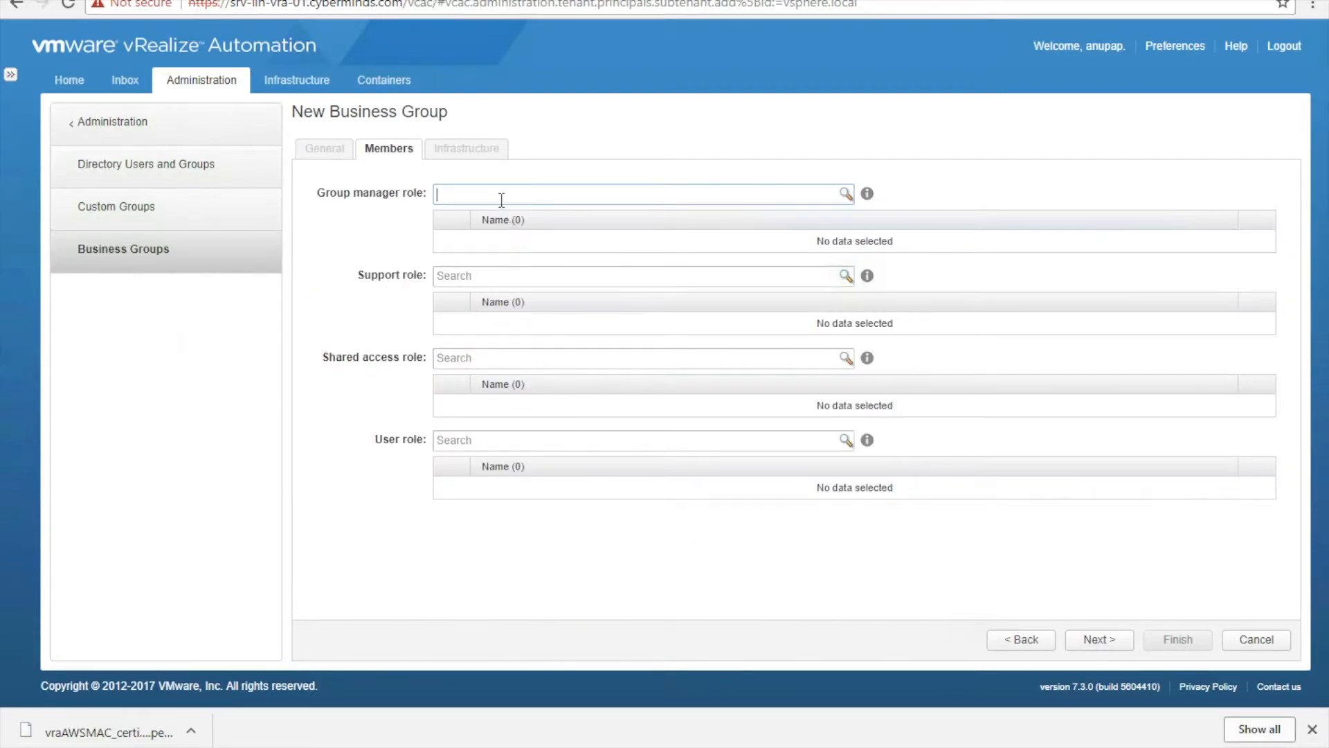
- Give the admin user the group manager, support, shared access and user roles in Dev
text(vra)
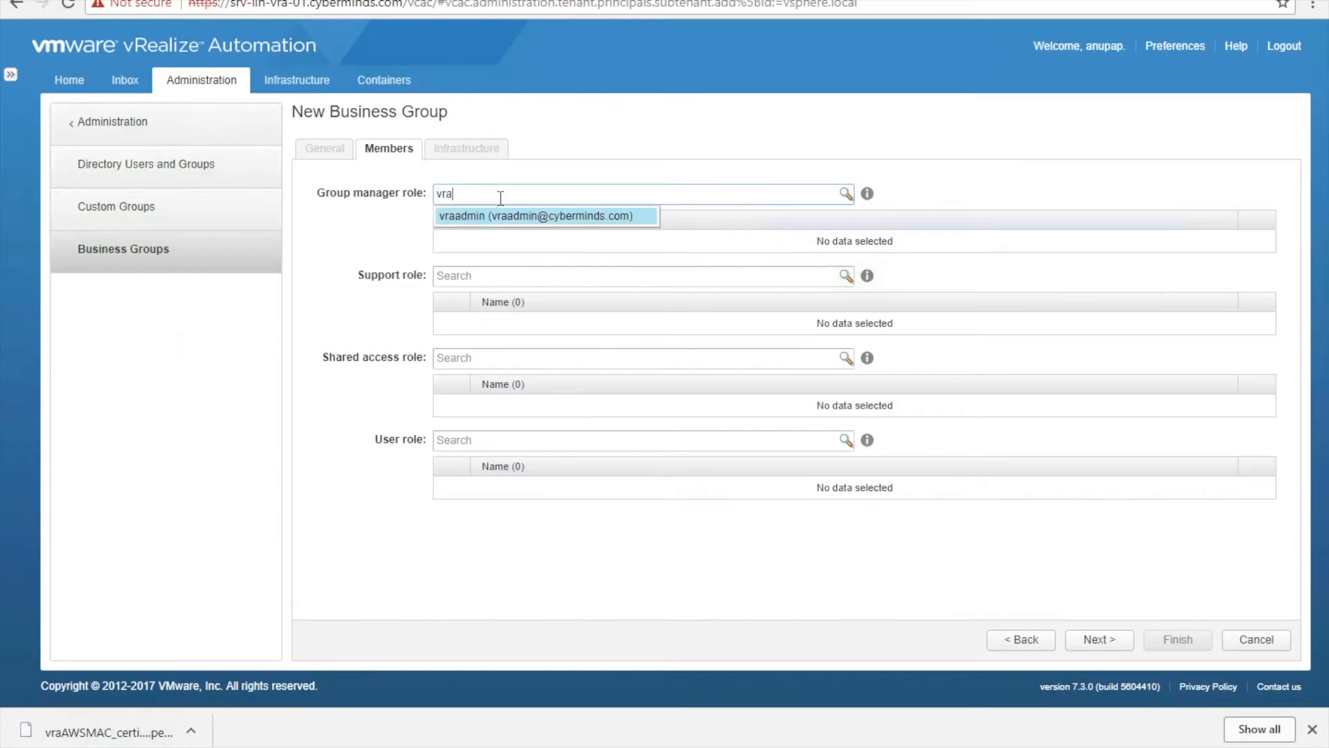
key(Return)
click(507, 281)
text(vra)
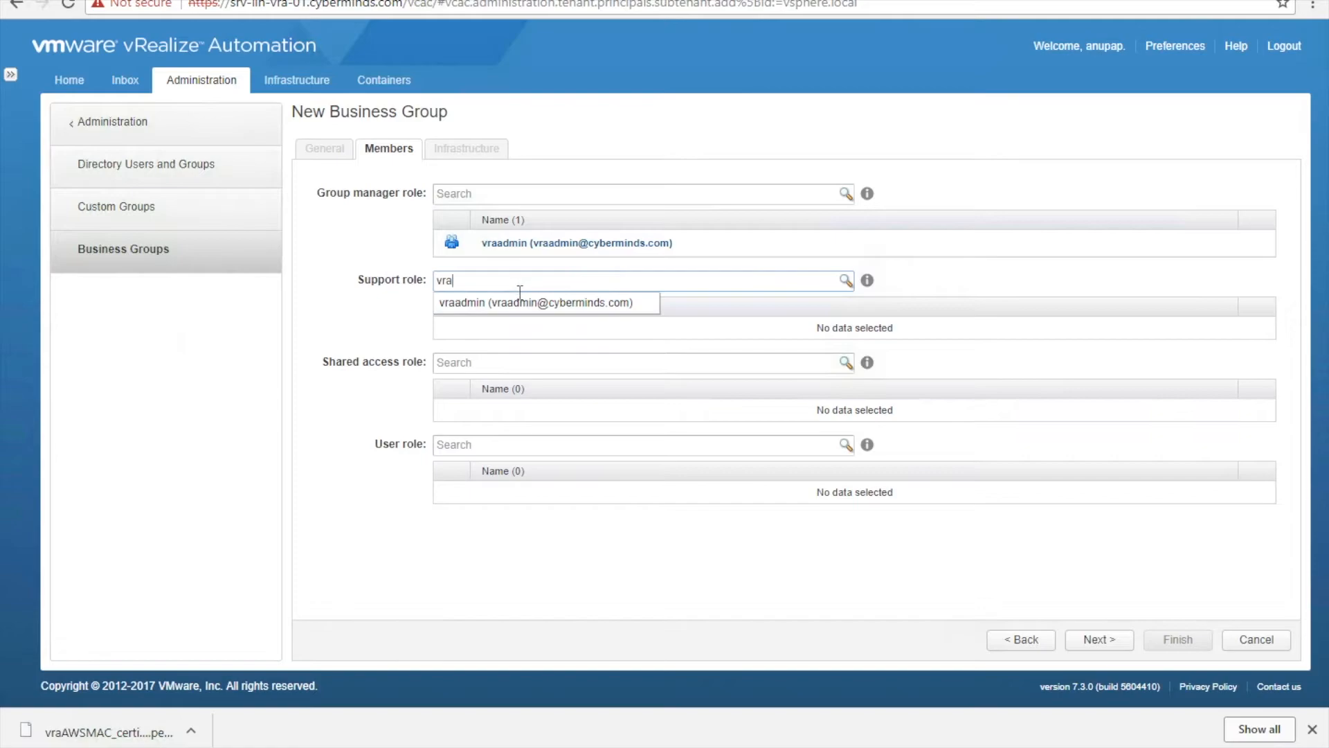
key(Return)
click(504, 367)
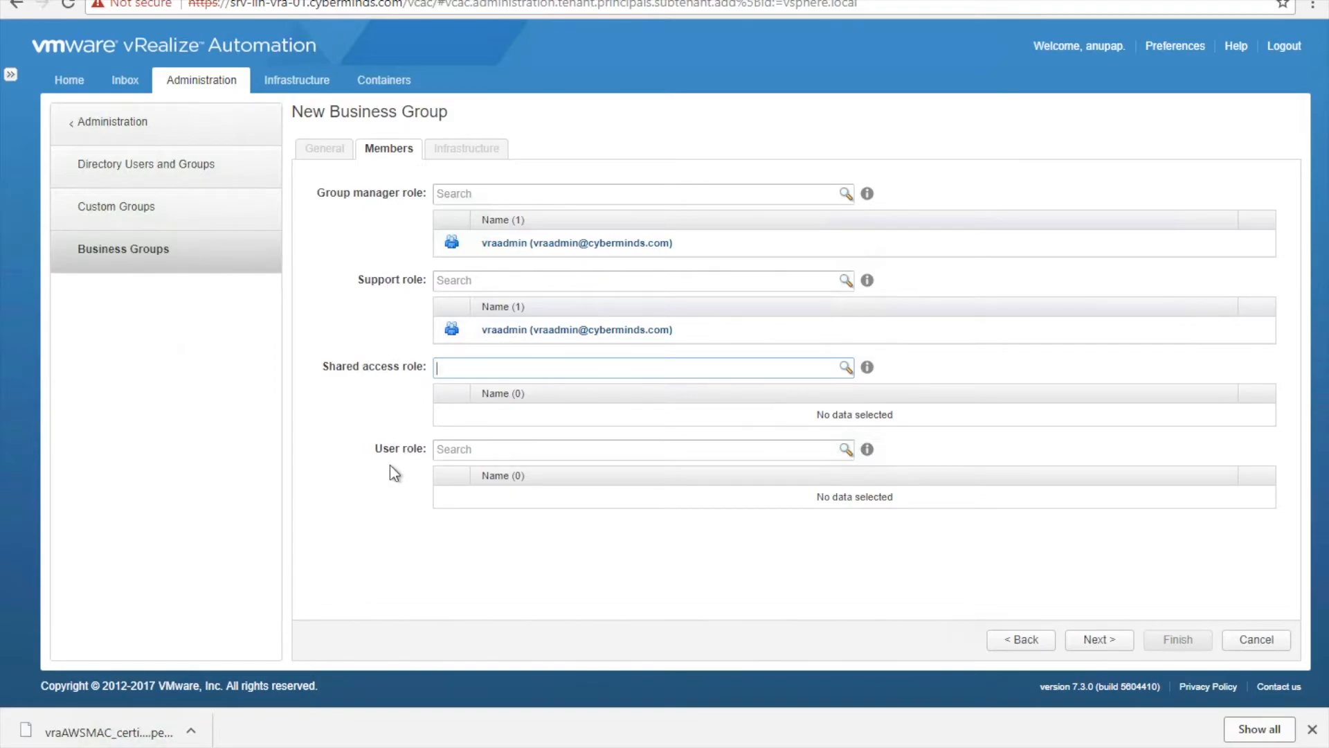
click(480, 396)
click(521, 456)
text(vra)
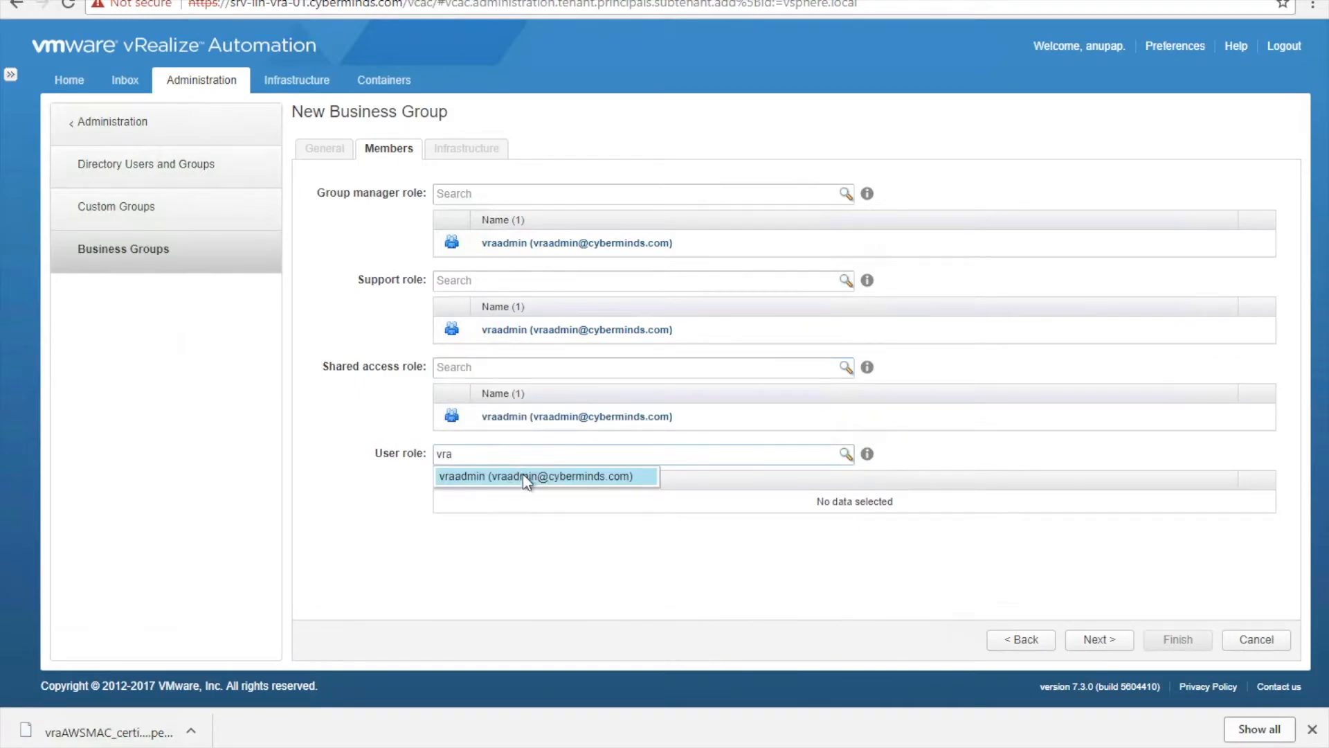
click(522, 475)
- Review the default machine prefix and finish creating the Dev business group
click(1098, 638)
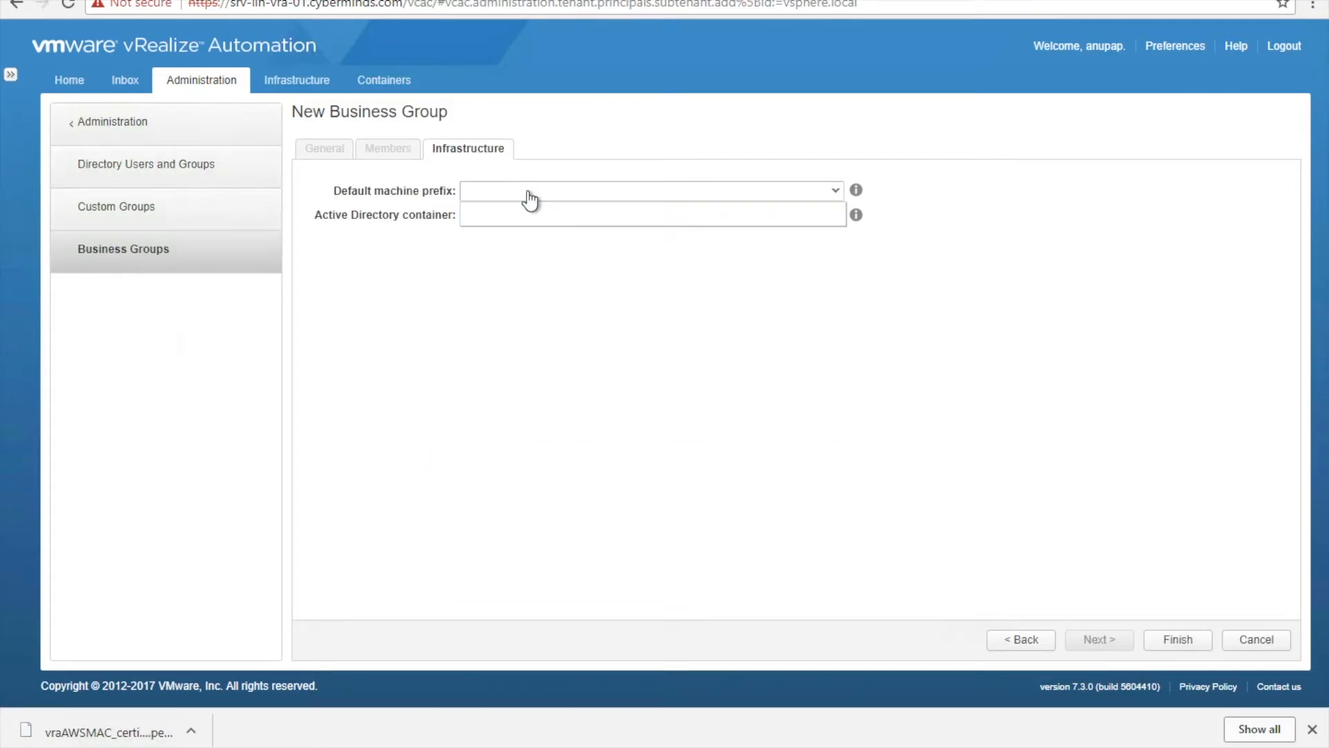
click(627, 196)
click(1166, 641)
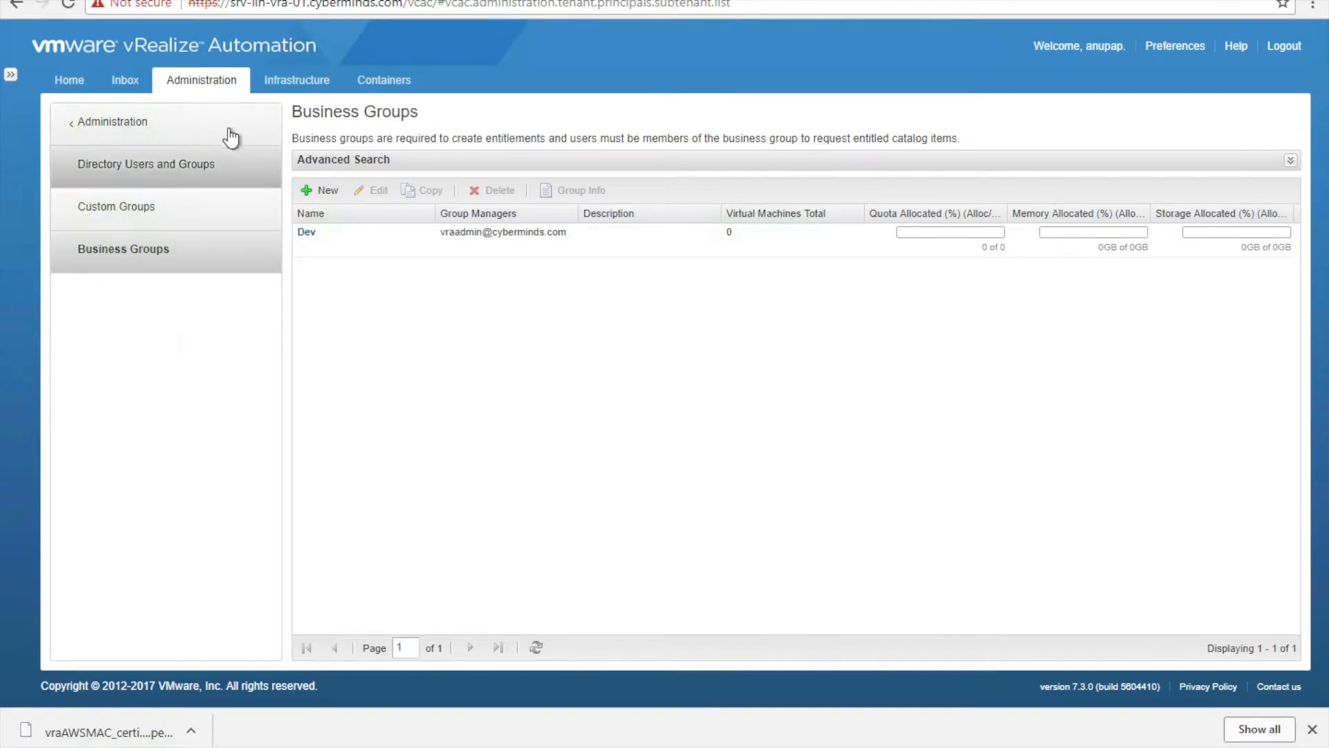
- Look at reservation policies, abandon a new policy, and return to the reservations list
click(297, 78)
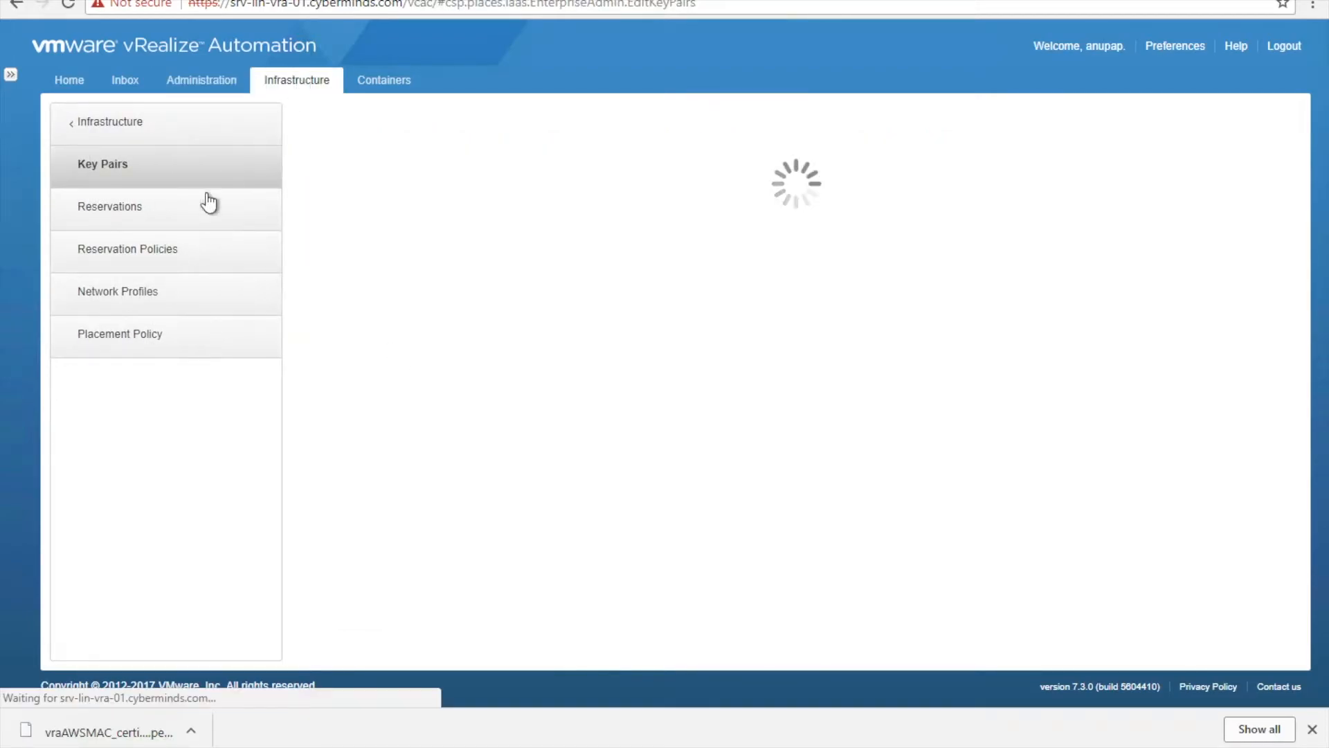
click(164, 251)
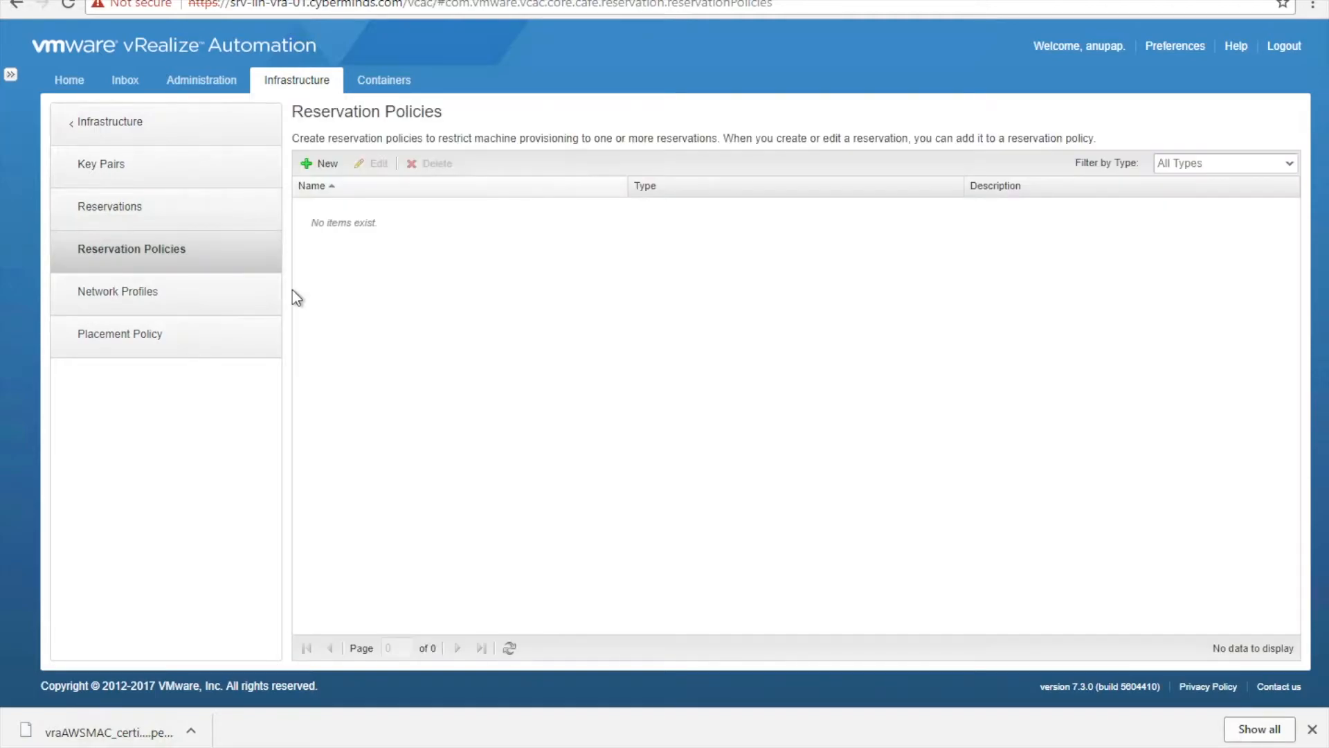
click(320, 164)
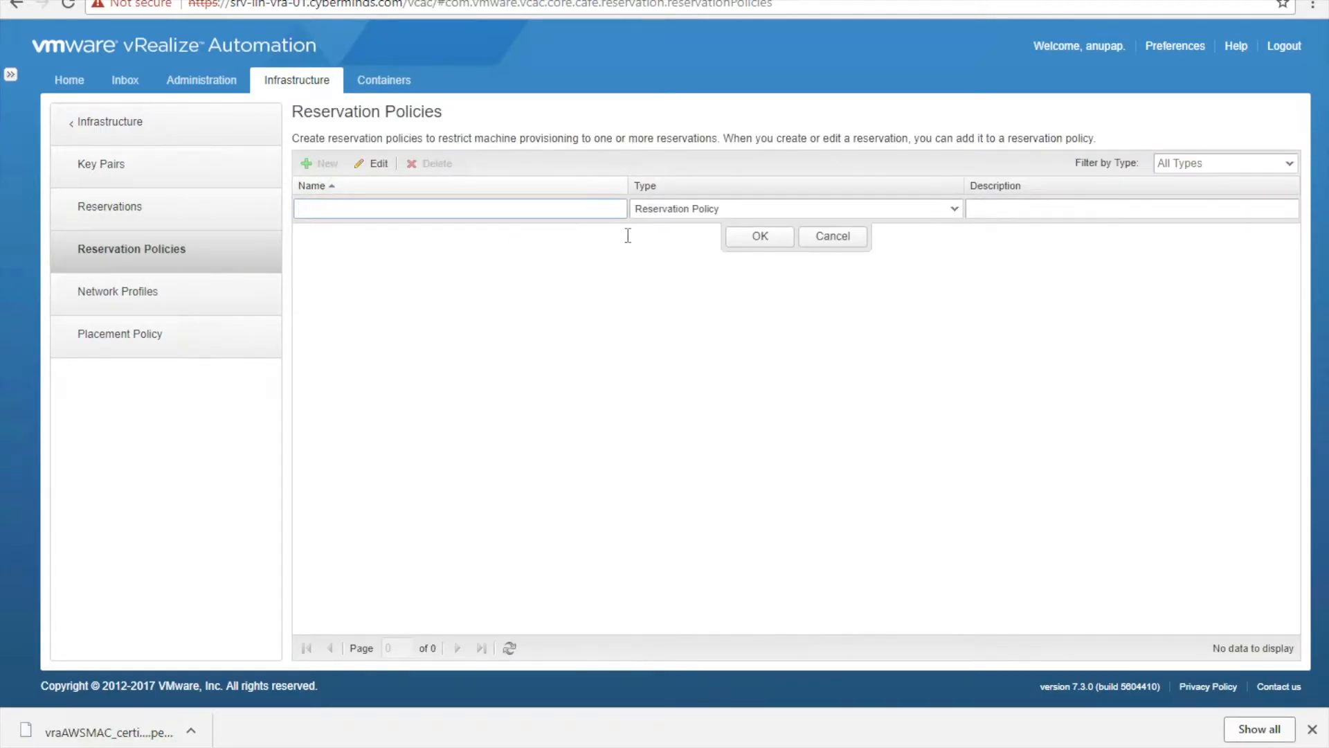
click(831, 237)
click(82, 214)
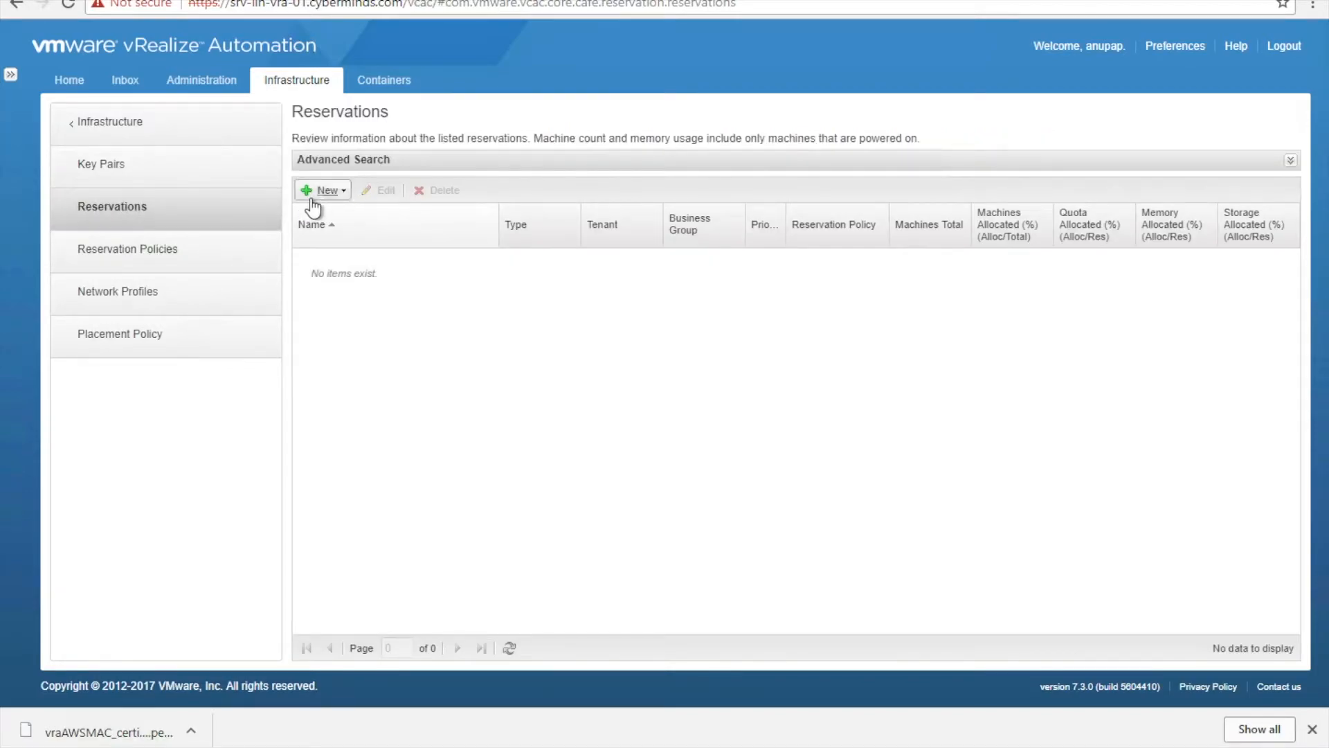
- Create Amazon EC2 reservation ResMumbai for business group Dev with priority 1
click(326, 193)
click(346, 216)
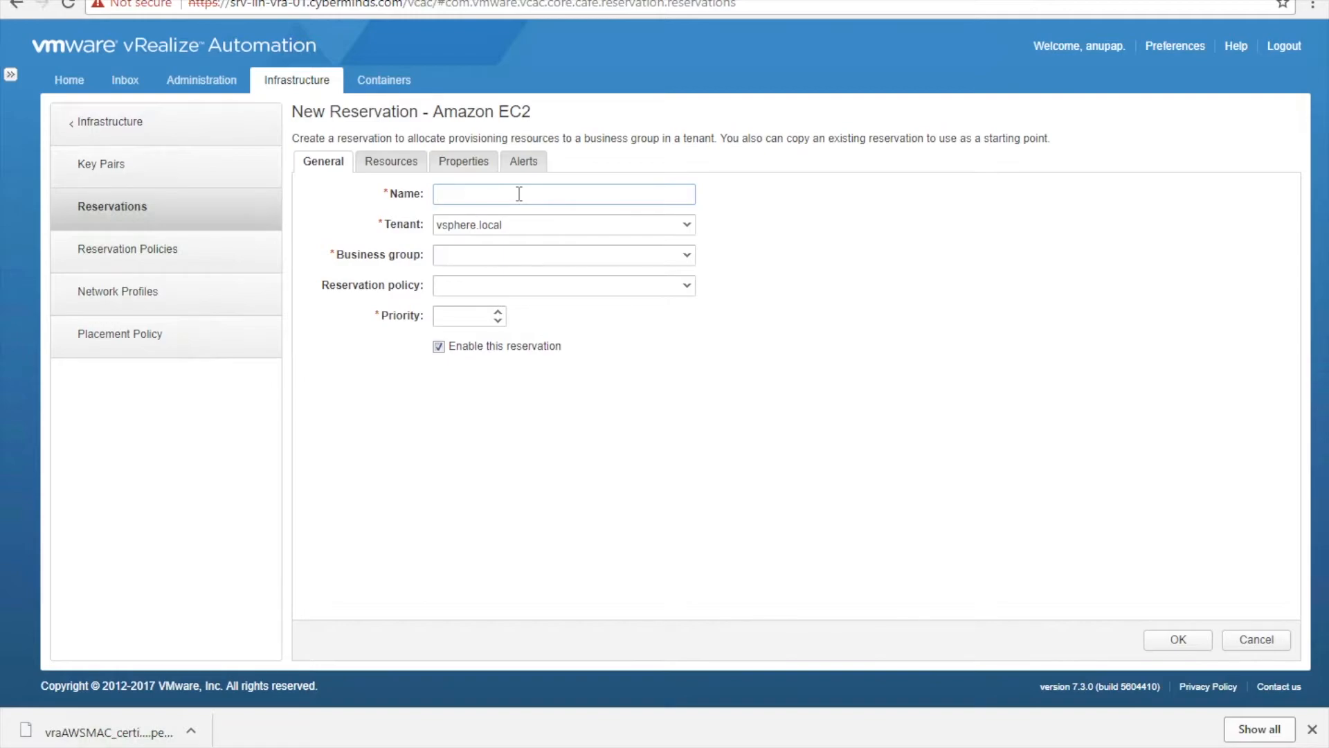
text(ResMumbai)
click(685, 256)
click(635, 279)
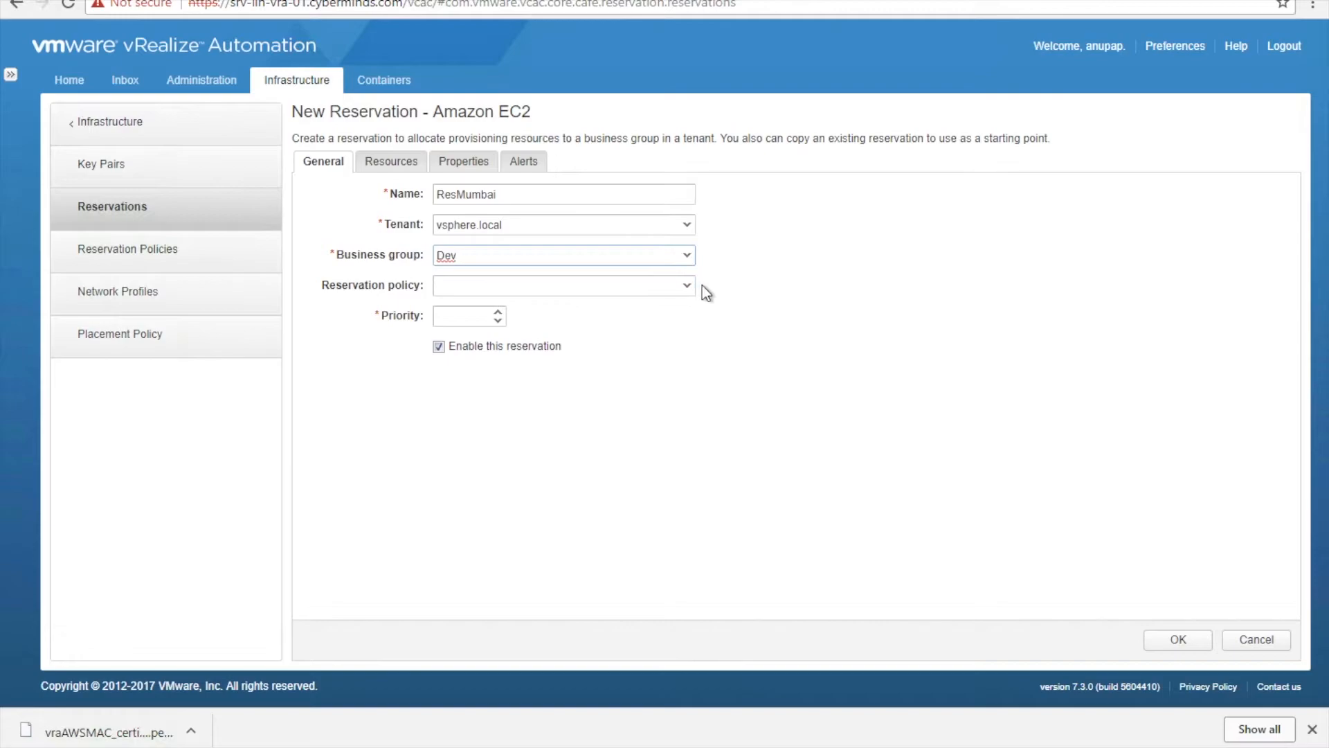
click(470, 315)
click(393, 164)
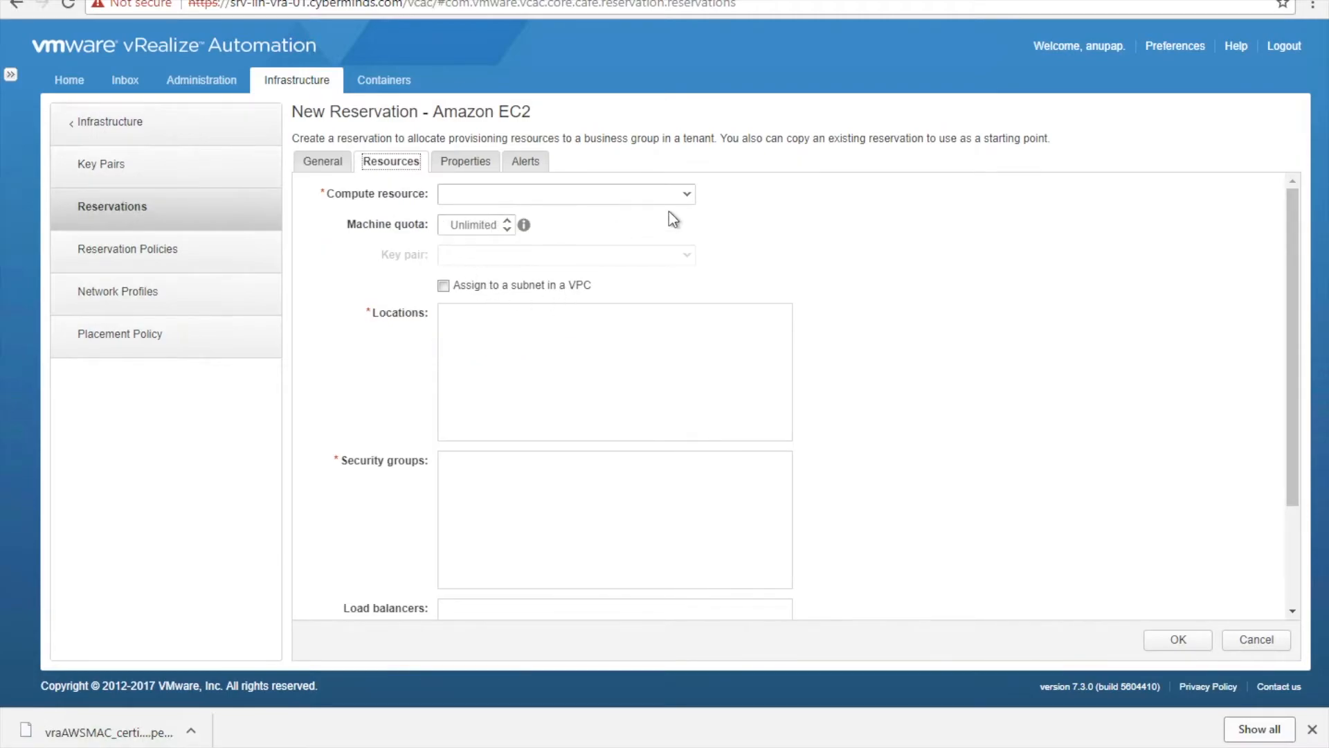
- Use AWSaccess-ap-south-1 with location ap-south-1a, enable VPC subnet assignment, and select vpc-90104af9
click(688, 196)
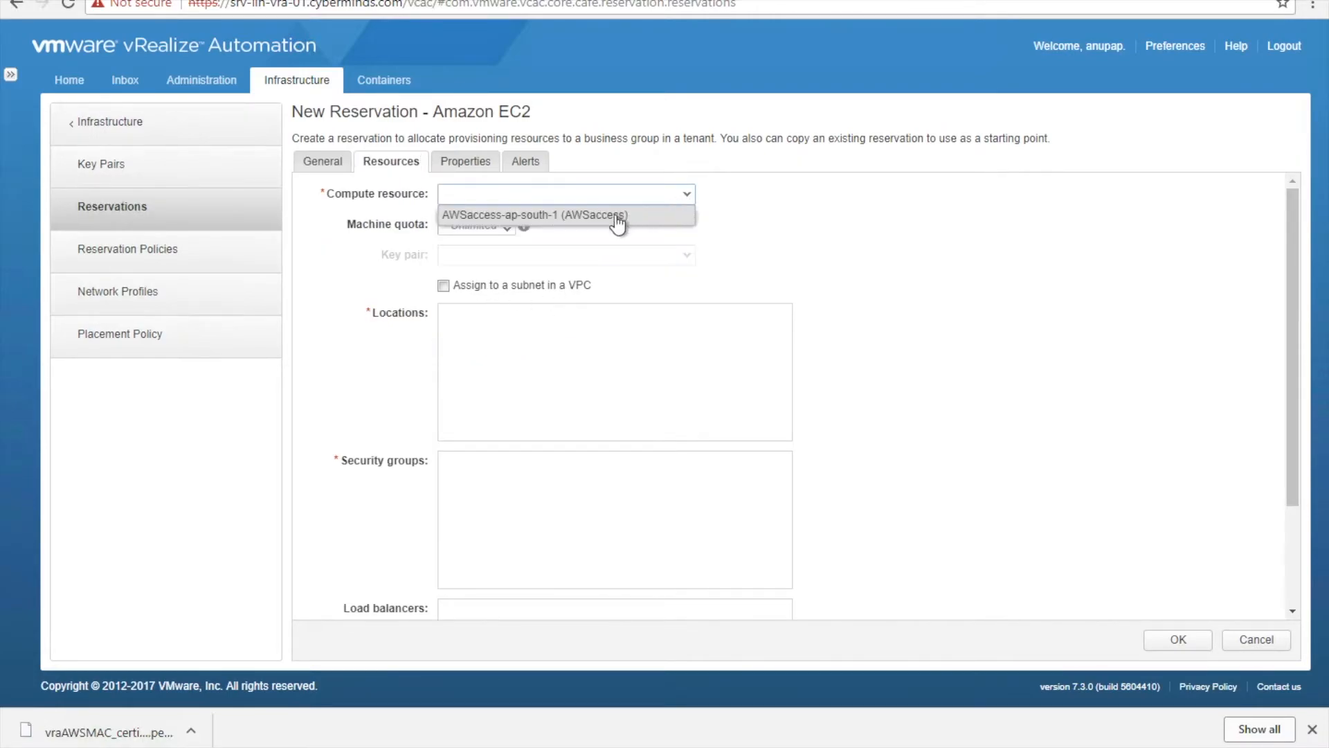
click(613, 216)
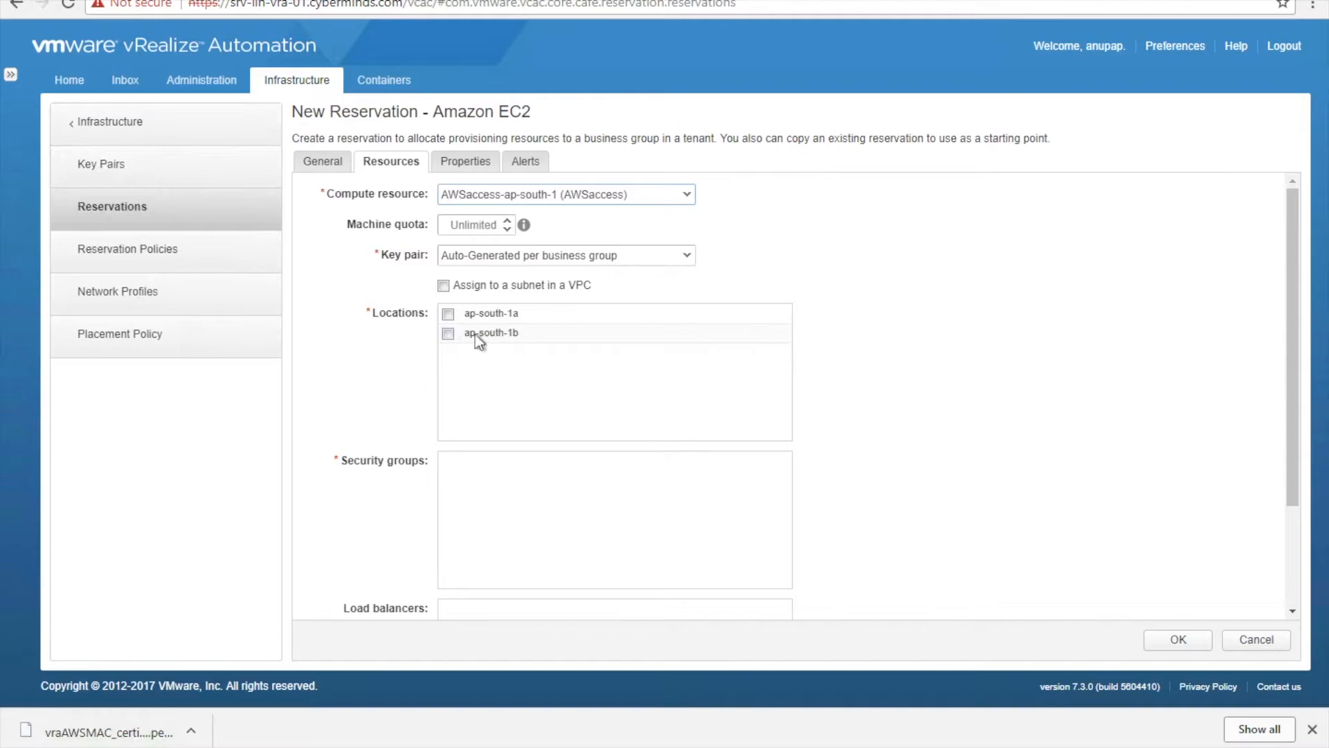
click(448, 315)
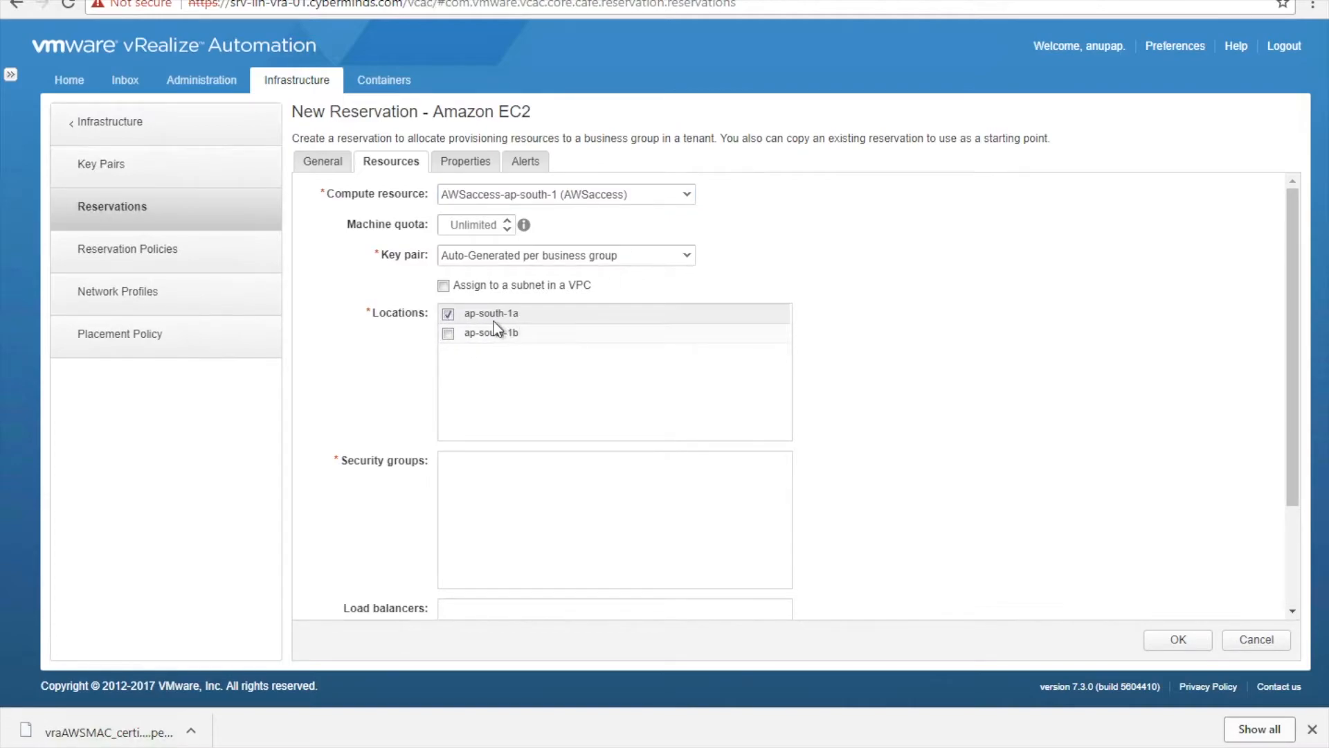
drag(1295, 284, 550, 377)
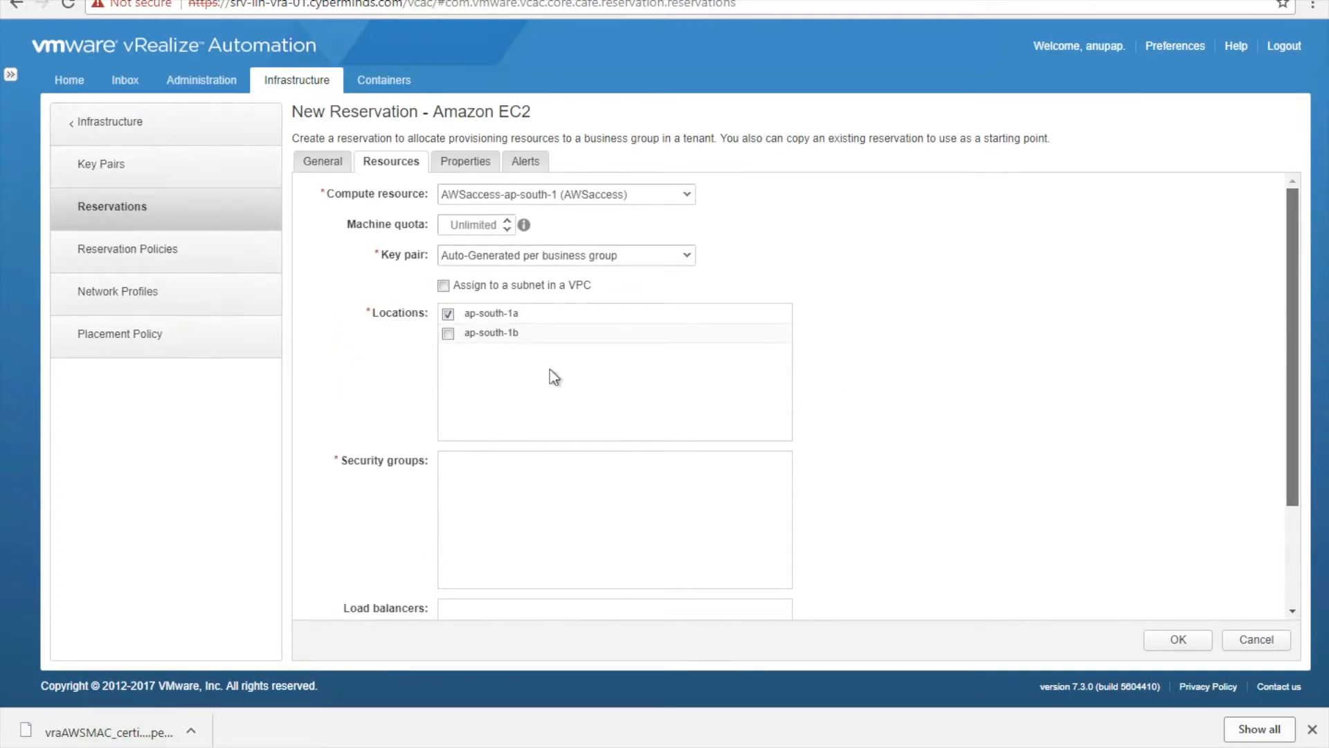
click(443, 286)
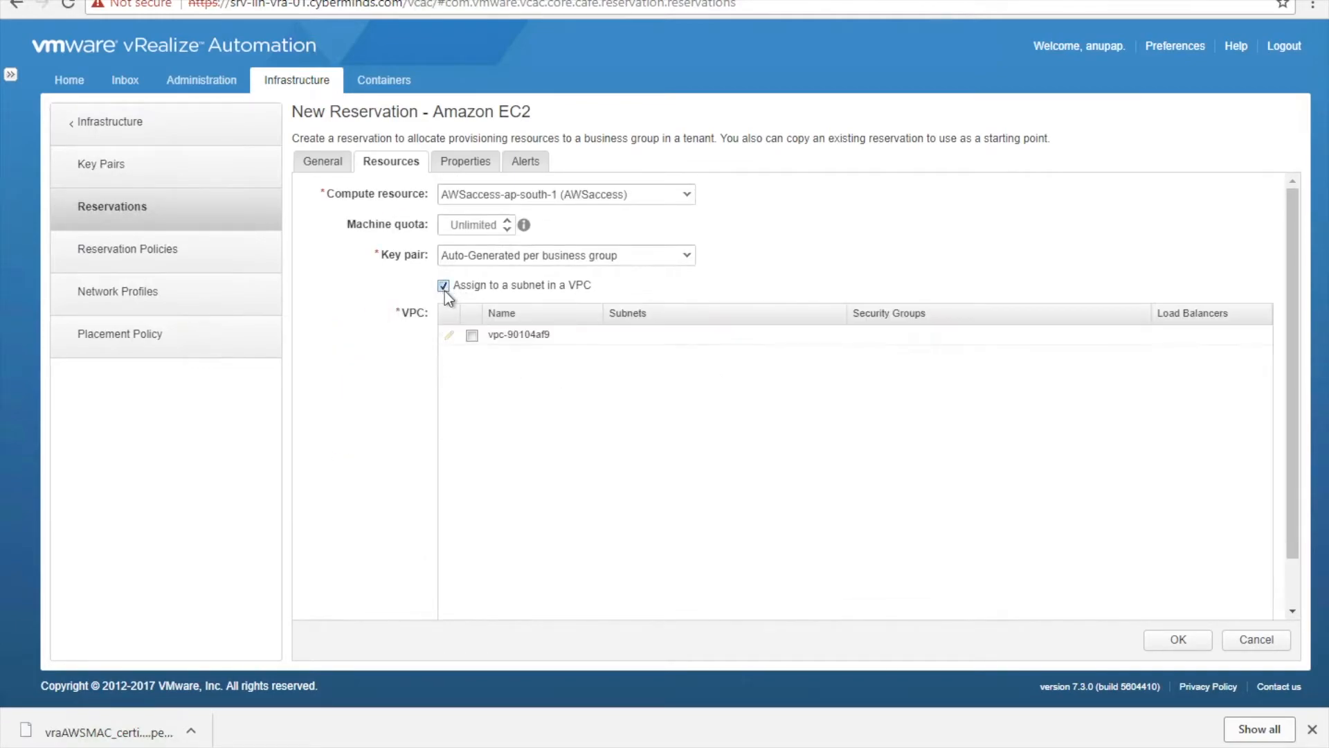
click(472, 337)
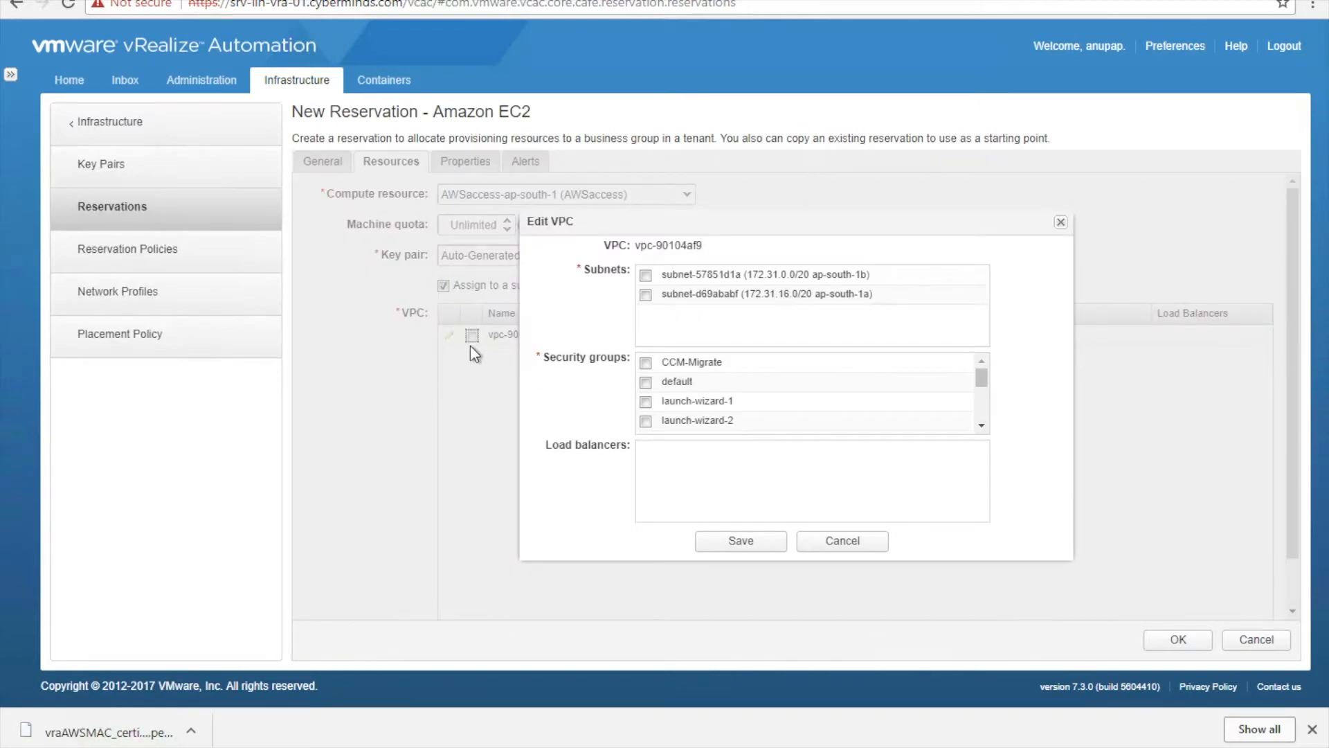
- Attach subnet-d69ababf and security group RDPOnly to vpc-90104af9, then save the ResMumbai reservation
click(856, 547)
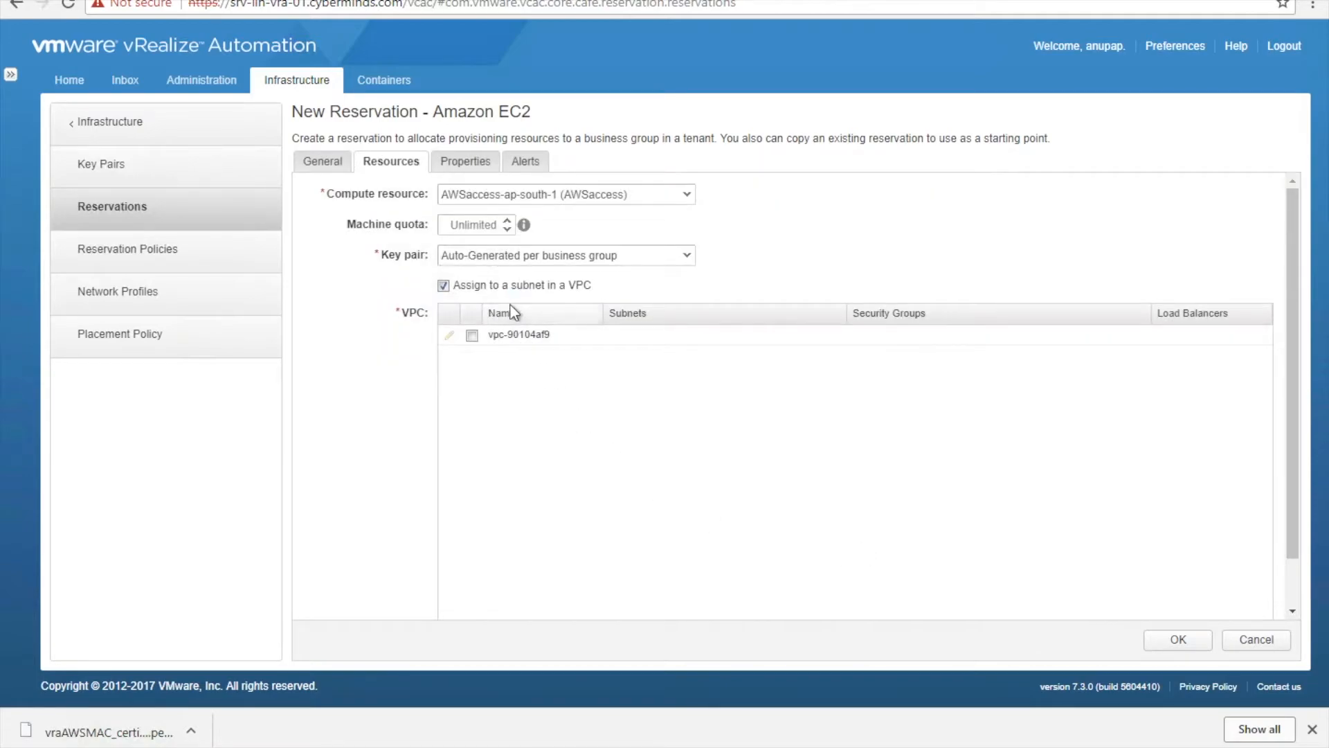
click(472, 336)
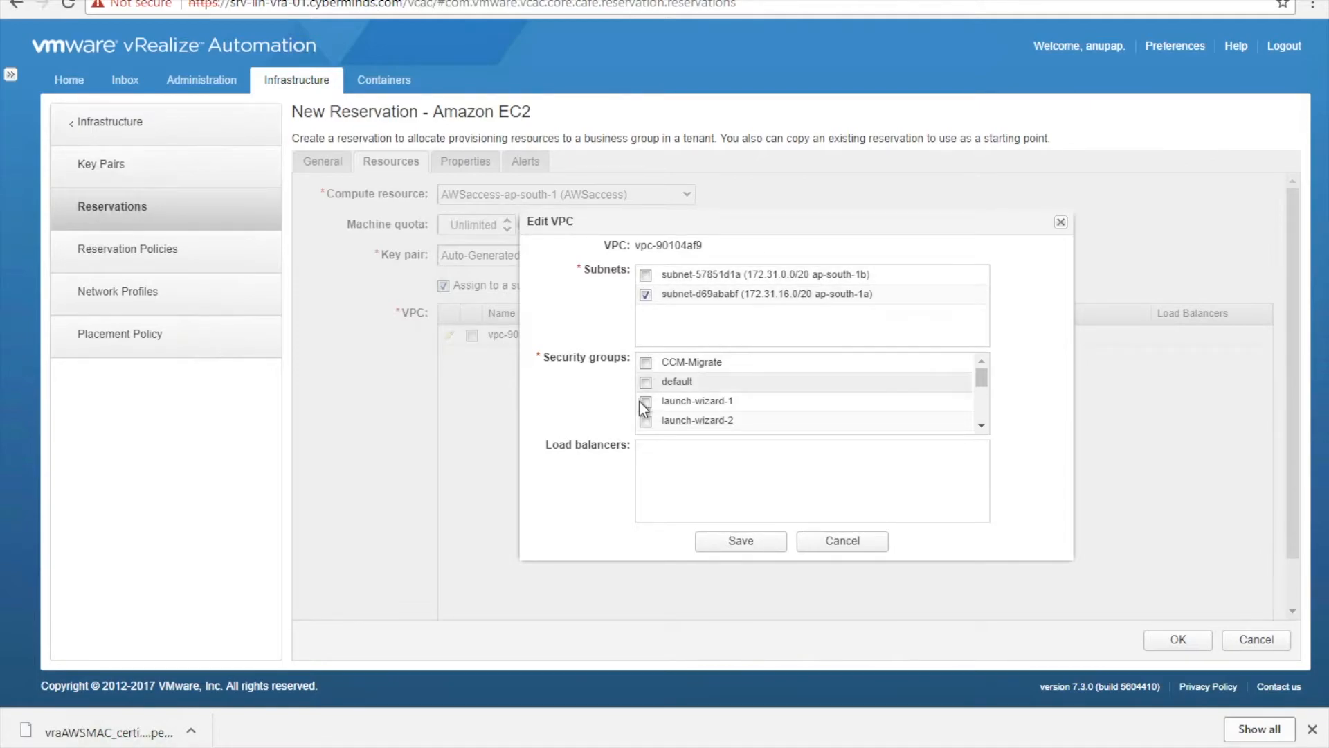
scroll(646, 414, down, 2)
scroll(646, 414, down, 1)
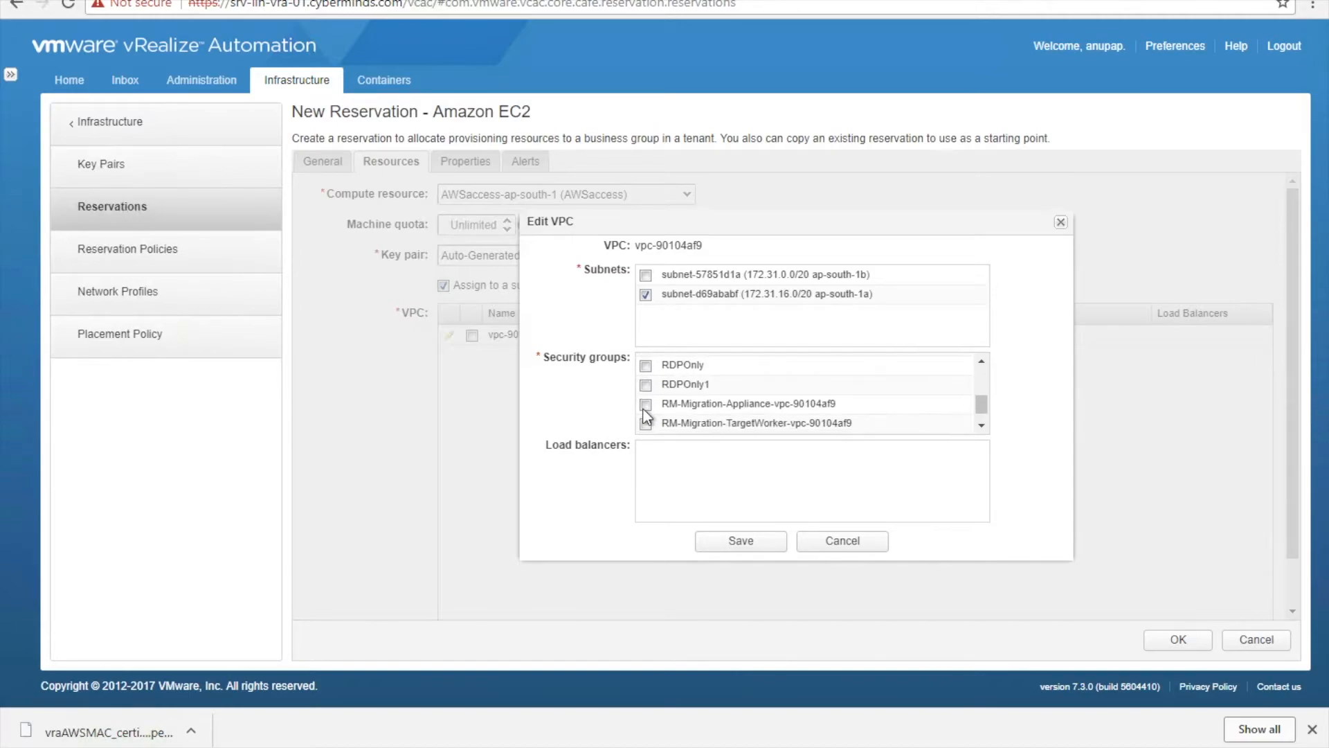
click(646, 367)
click(741, 544)
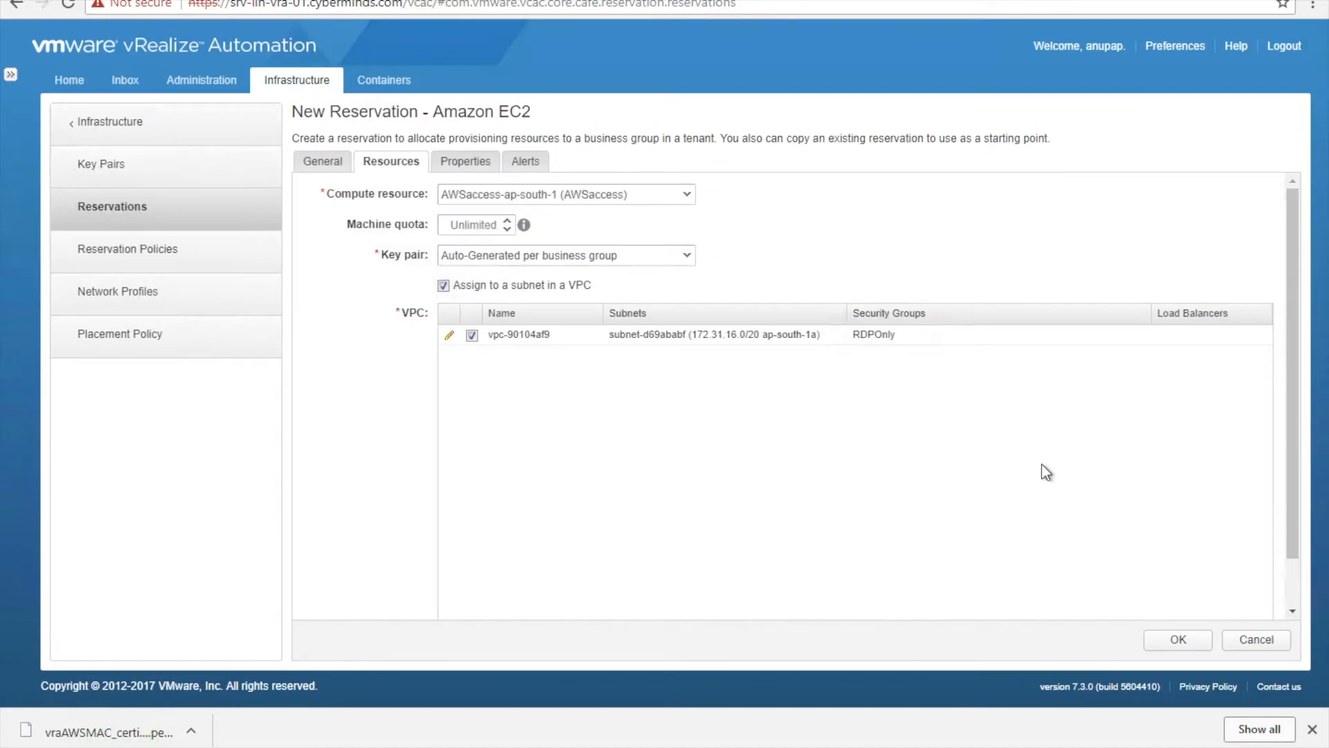
scroll(1046, 472, down, 1)
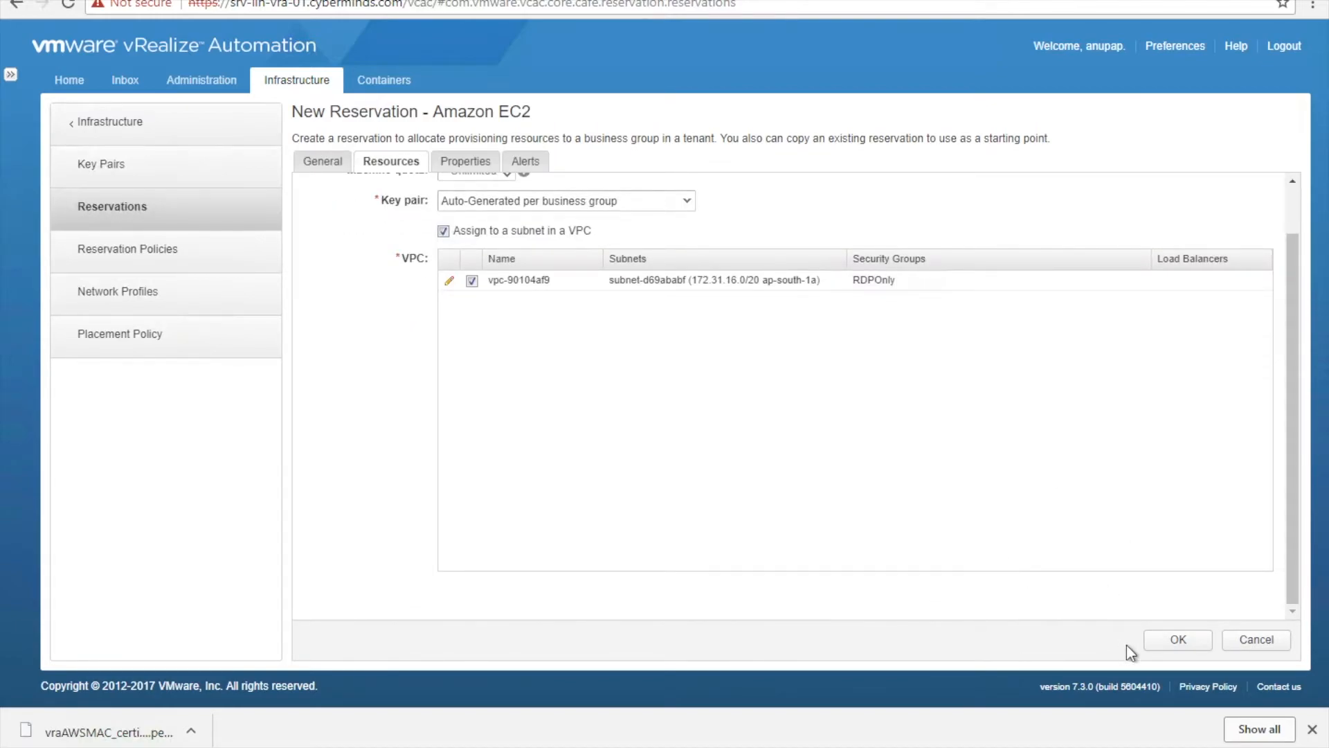
click(1170, 640)
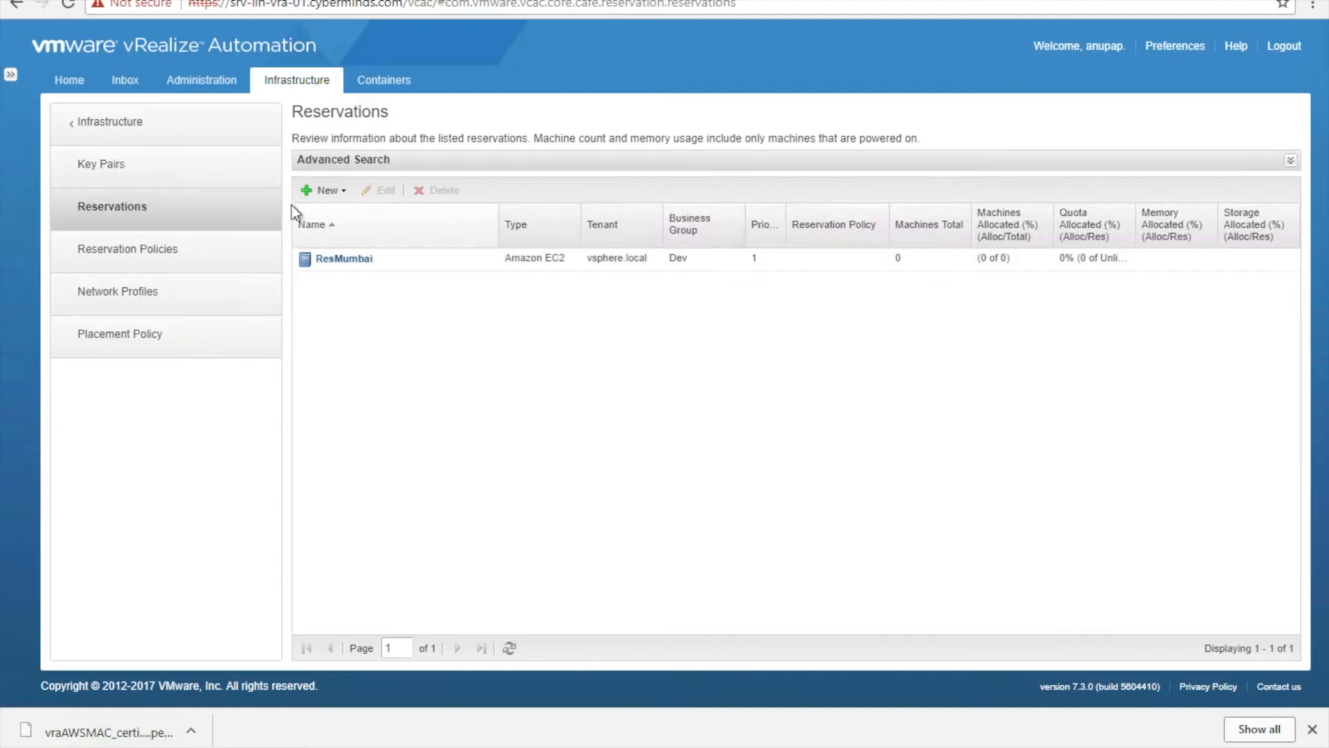
- Start a new custom group named Admin with description 'Access to everything'
click(243, 130)
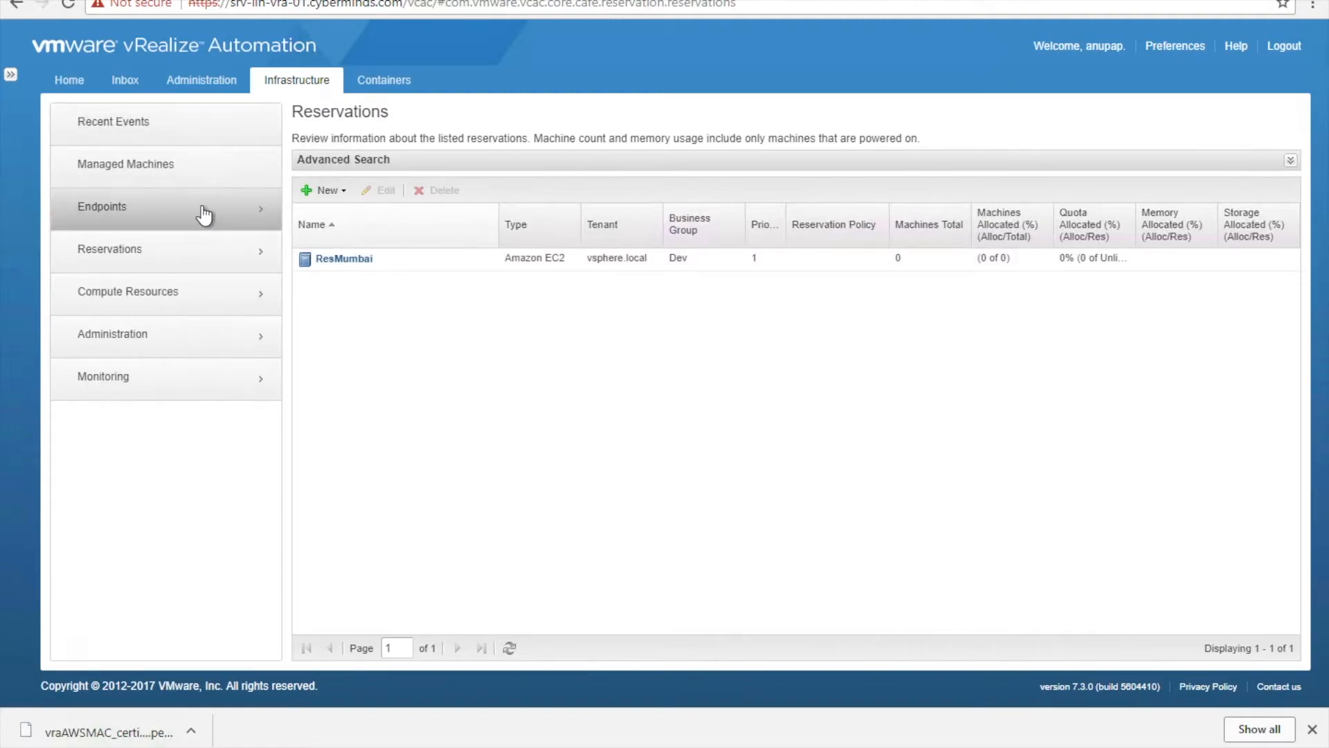
click(216, 82)
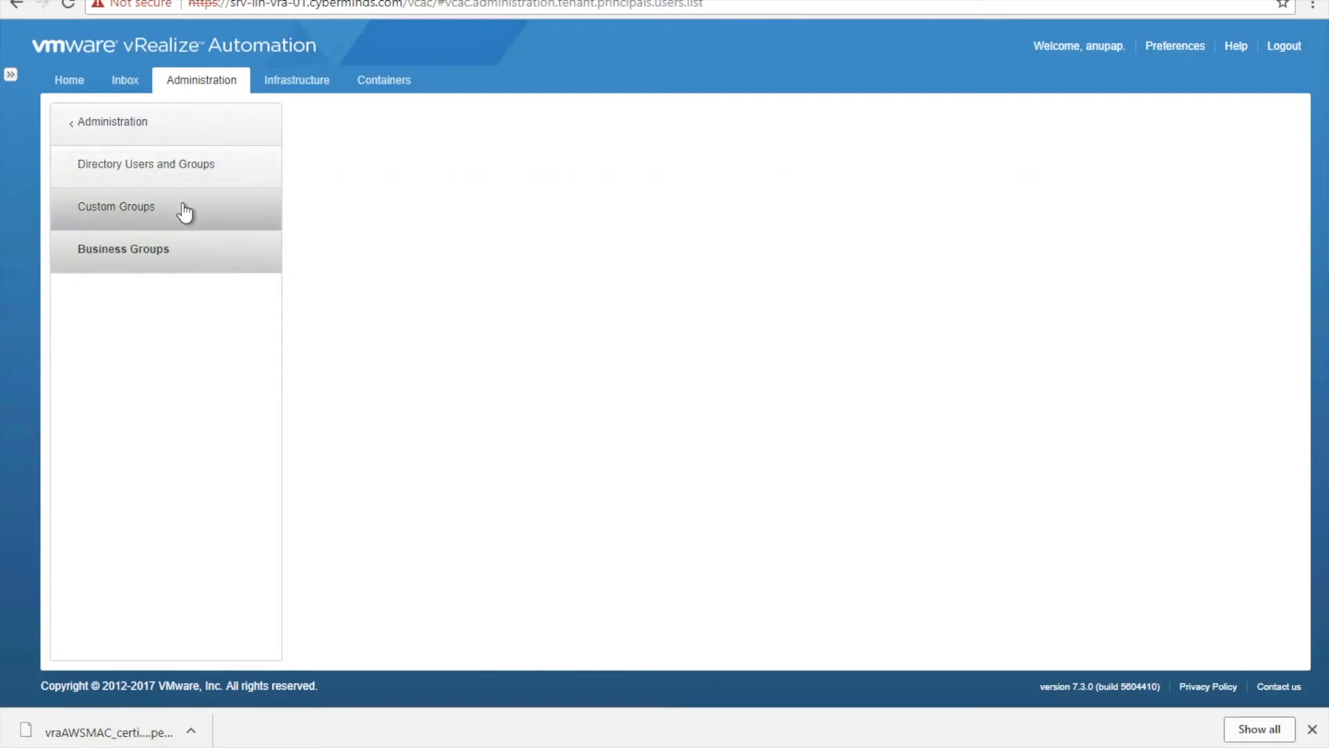
click(184, 210)
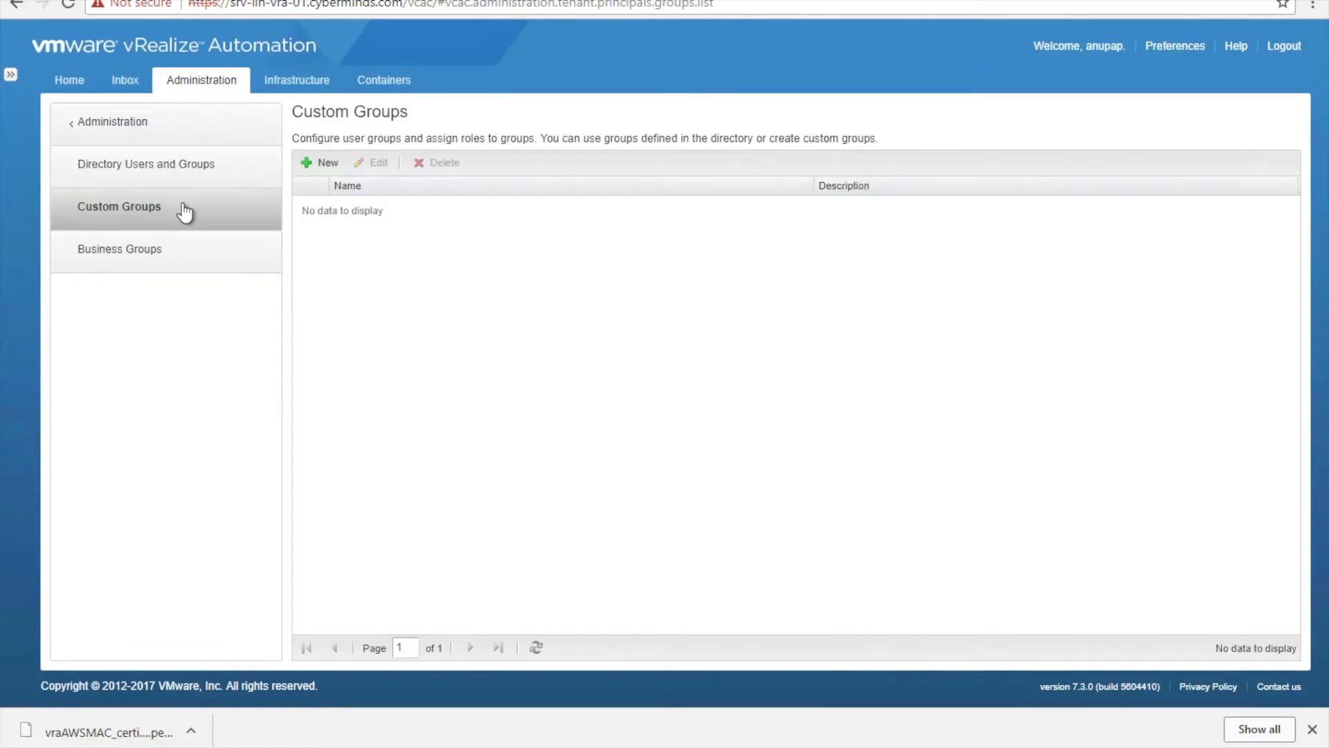
click(144, 174)
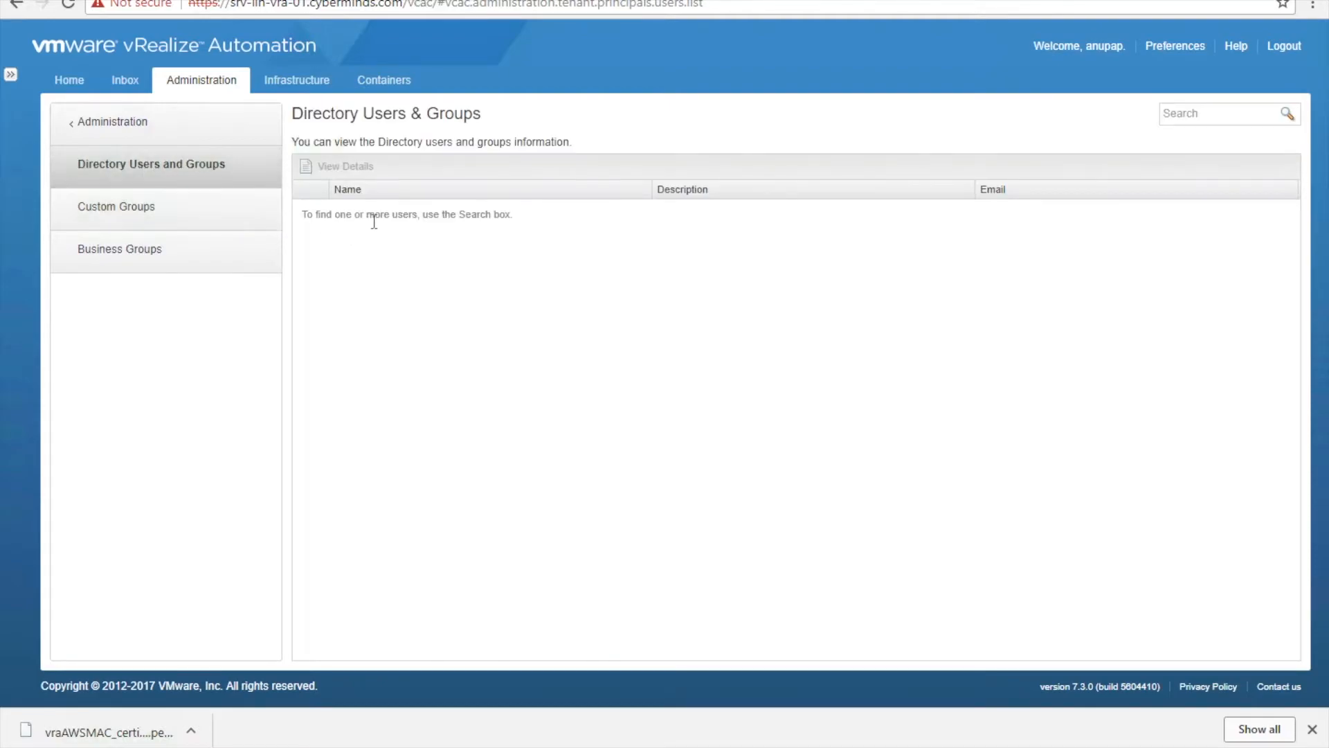
click(232, 207)
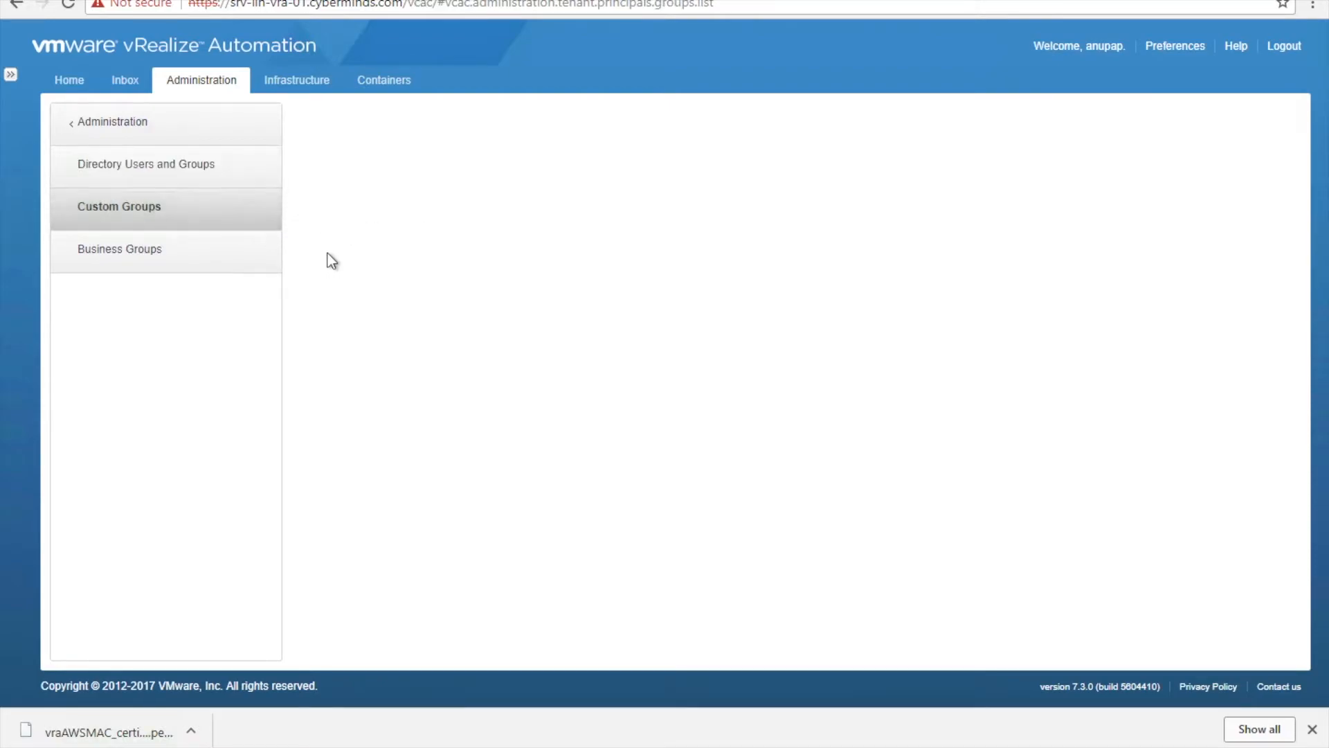
click(318, 170)
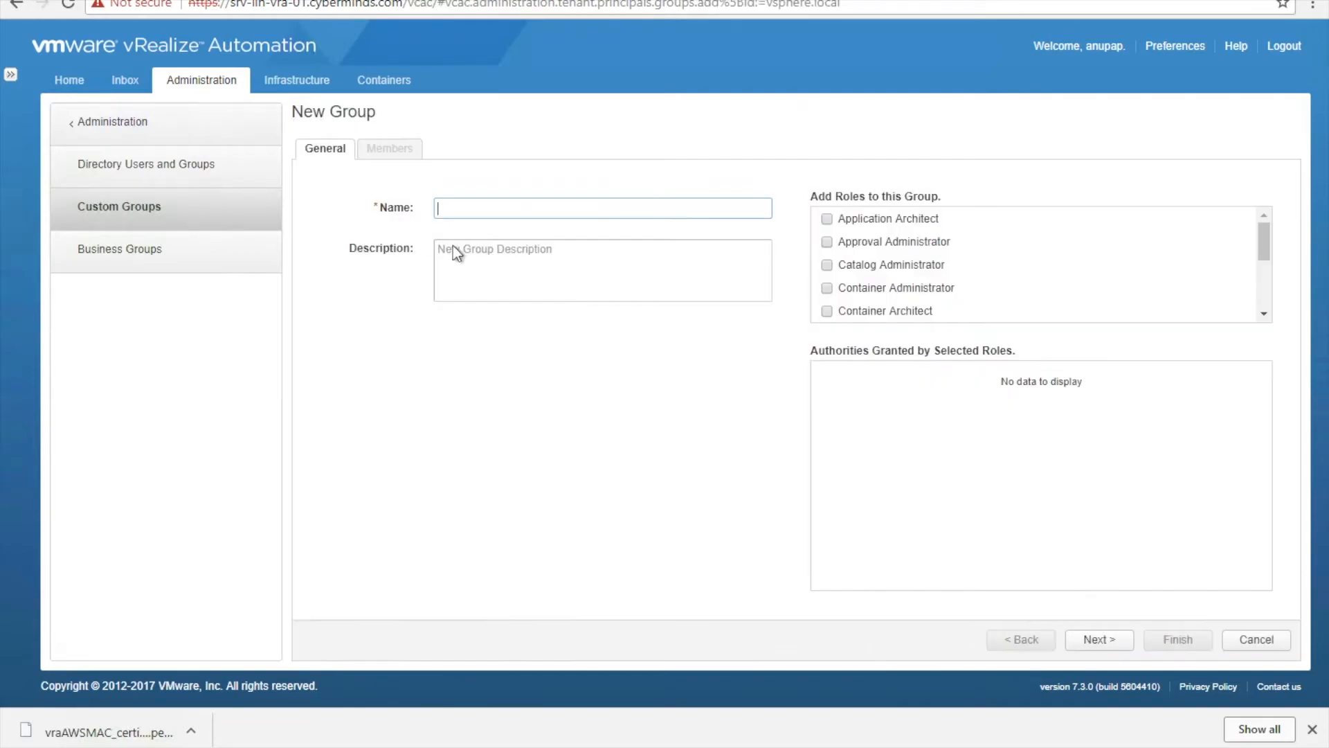
text(Admin)
key(Tab)
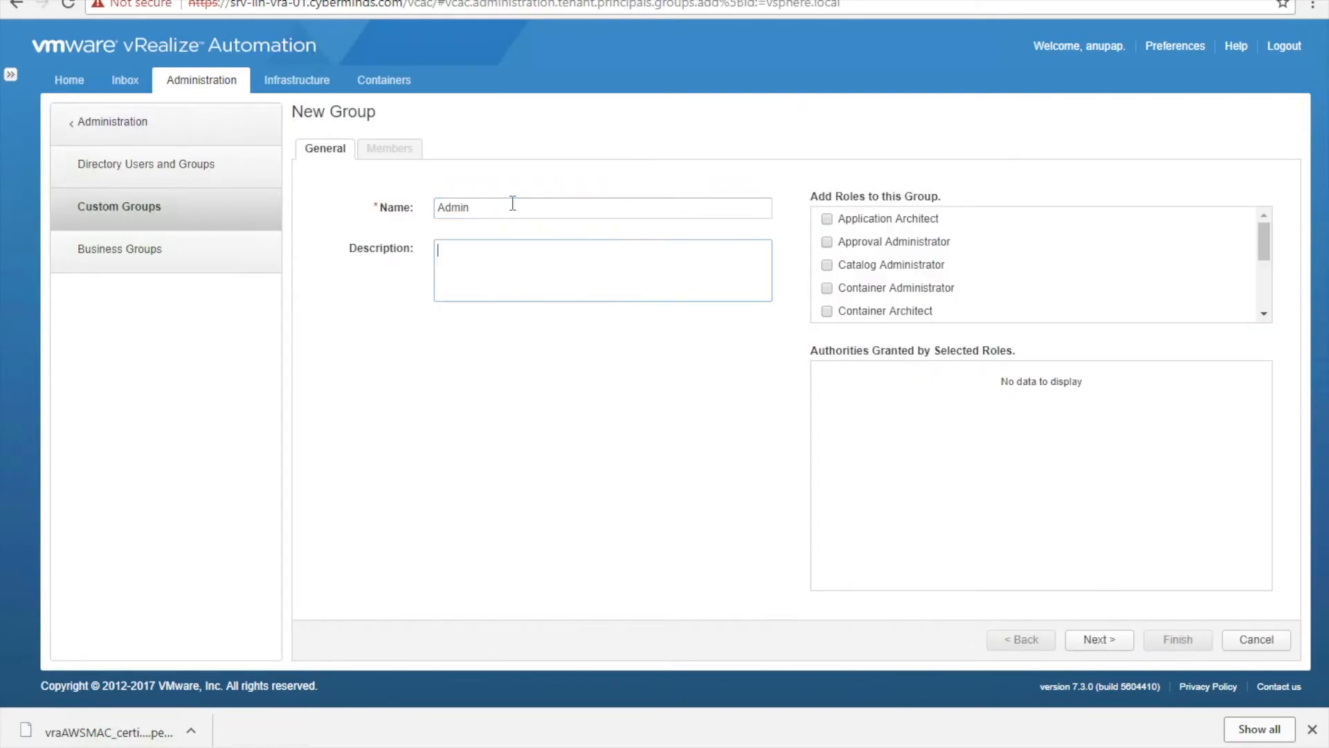
text(Access)
text(verything)
- Grant the Admin group every role, from Application Architect through XaaS Architect
click(828, 218)
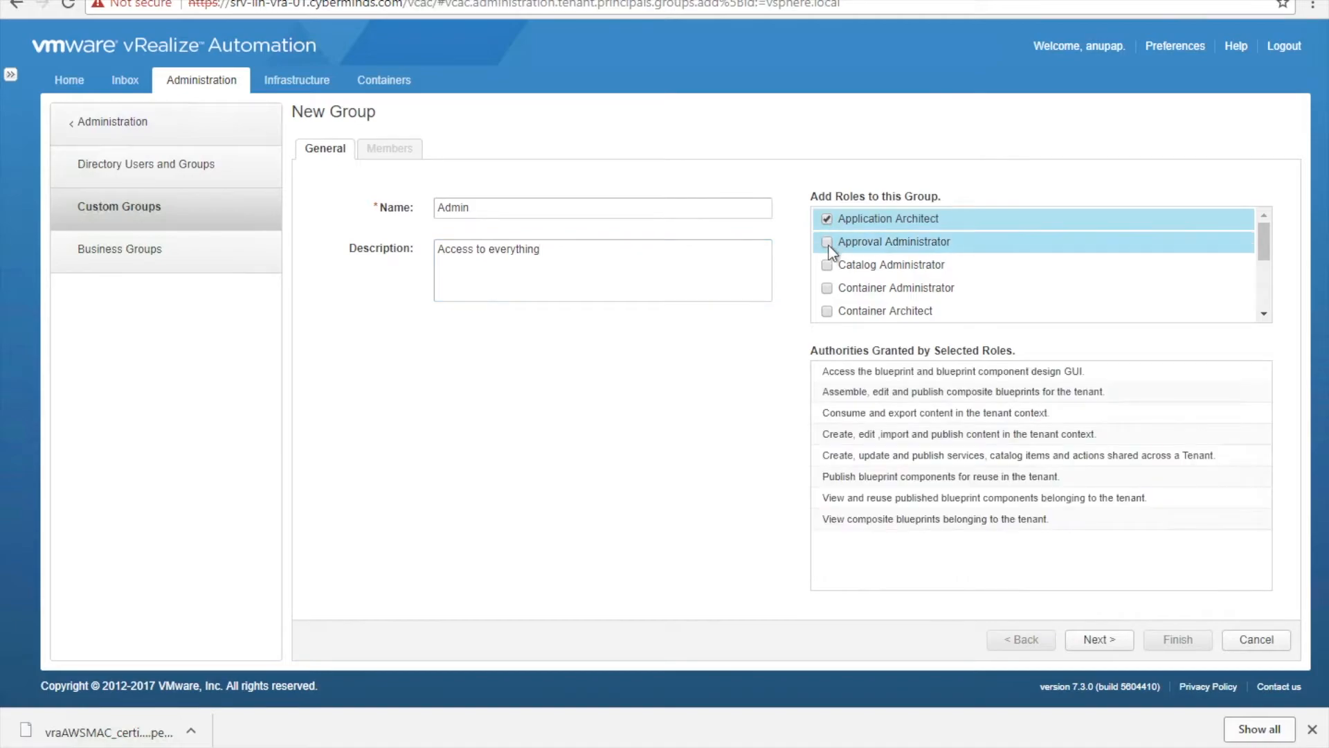
click(826, 241)
click(826, 289)
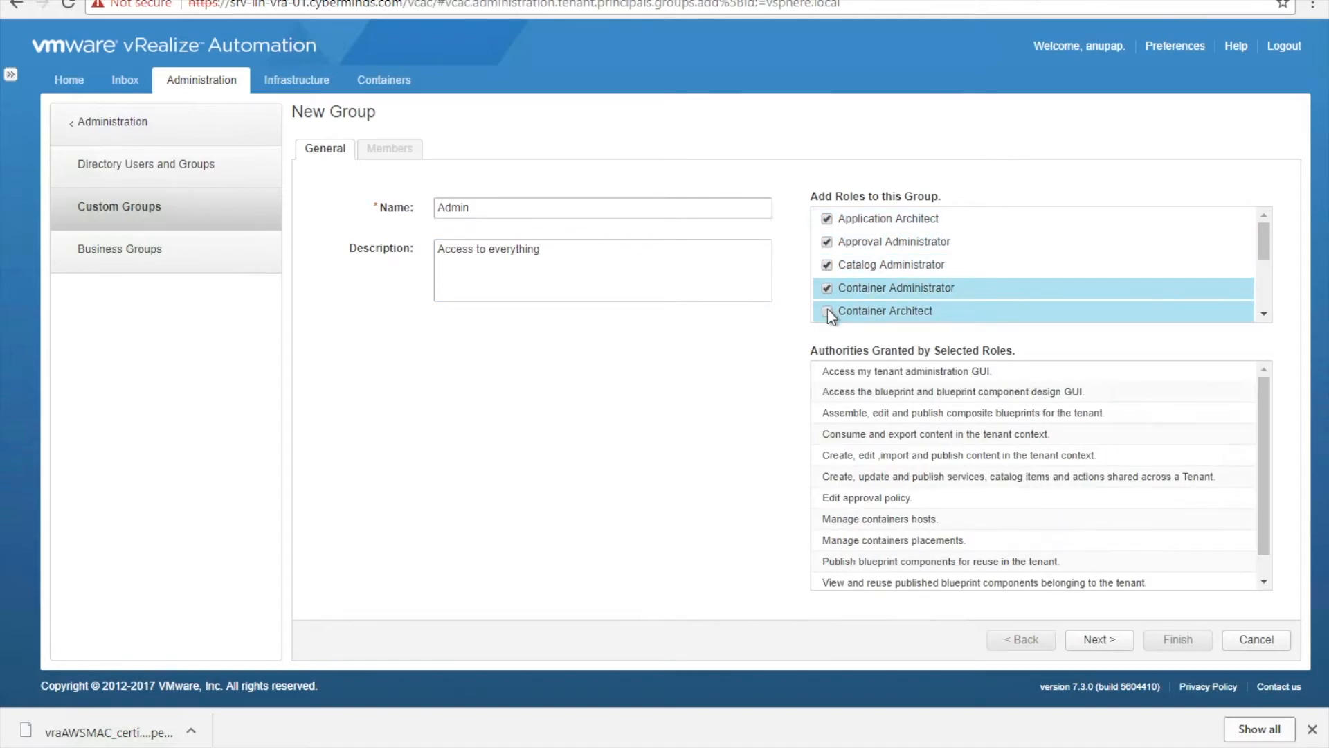
click(827, 310)
scroll(911, 292, down, 3)
scroll(911, 292, up, 3)
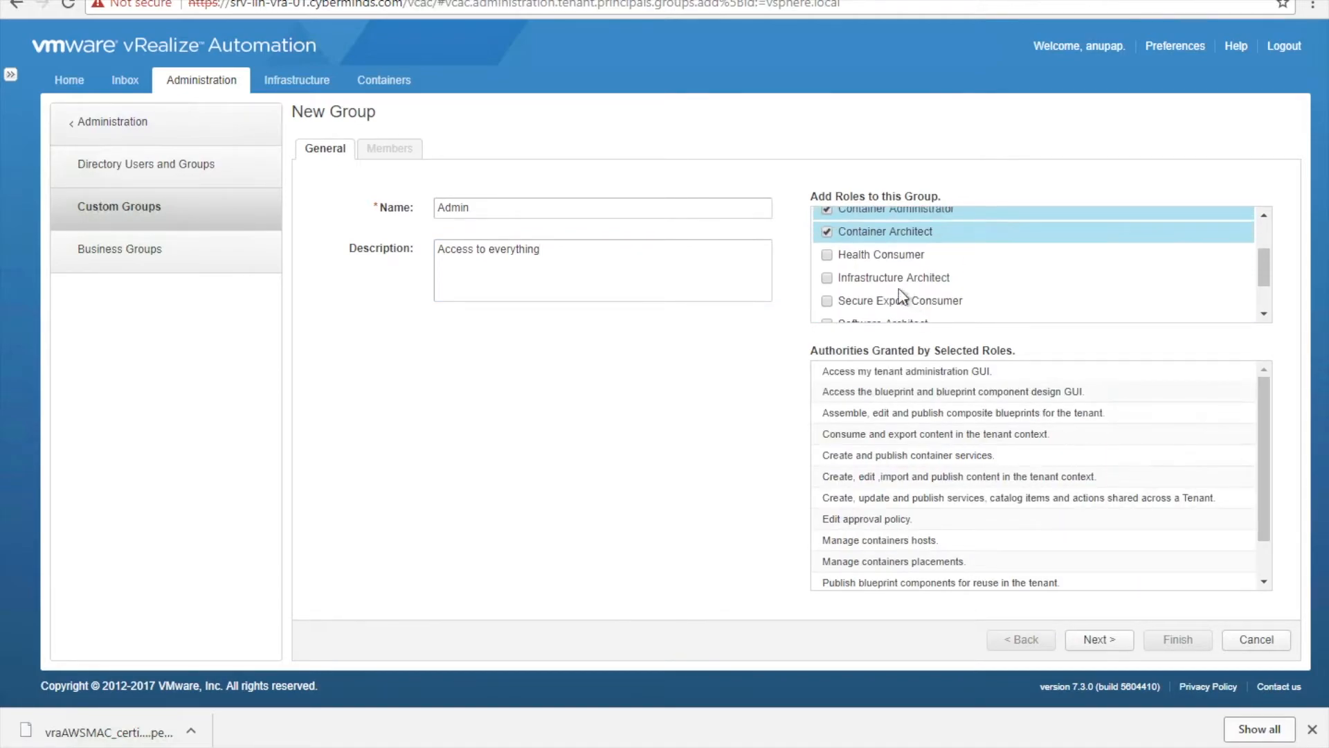
click(827, 257)
click(828, 279)
click(827, 302)
scroll(828, 303, down, 2)
click(827, 263)
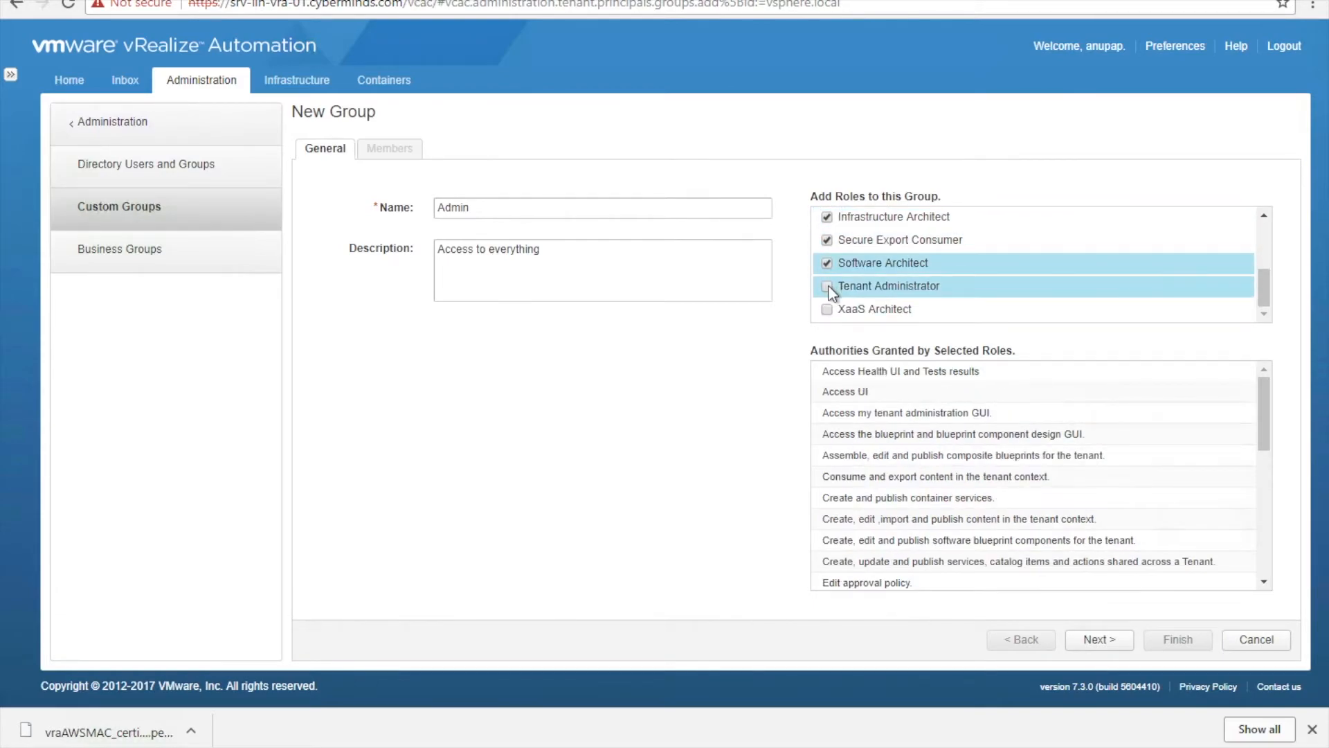
click(827, 286)
click(828, 309)
scroll(862, 280, up, 3)
scroll(862, 280, down, 3)
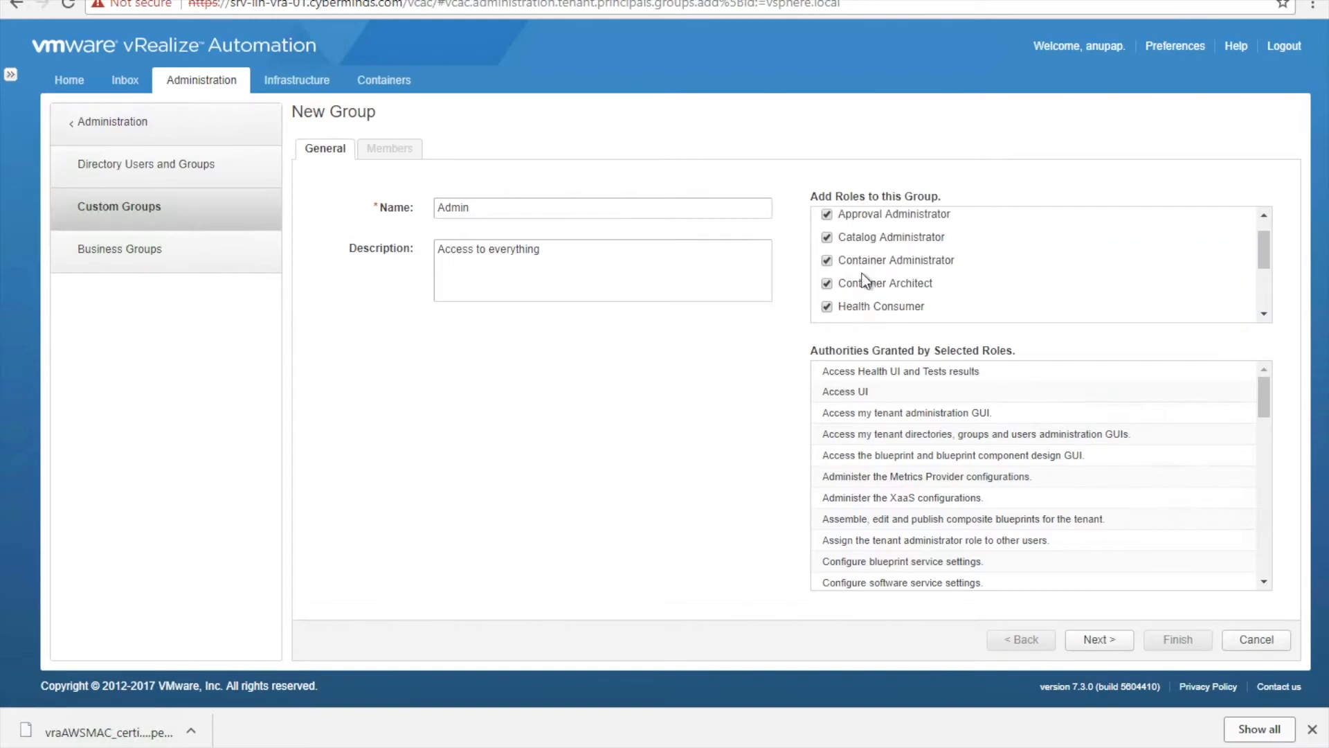
- Add the admin user as the group's member and finish the Admin group
click(1112, 642)
click(492, 223)
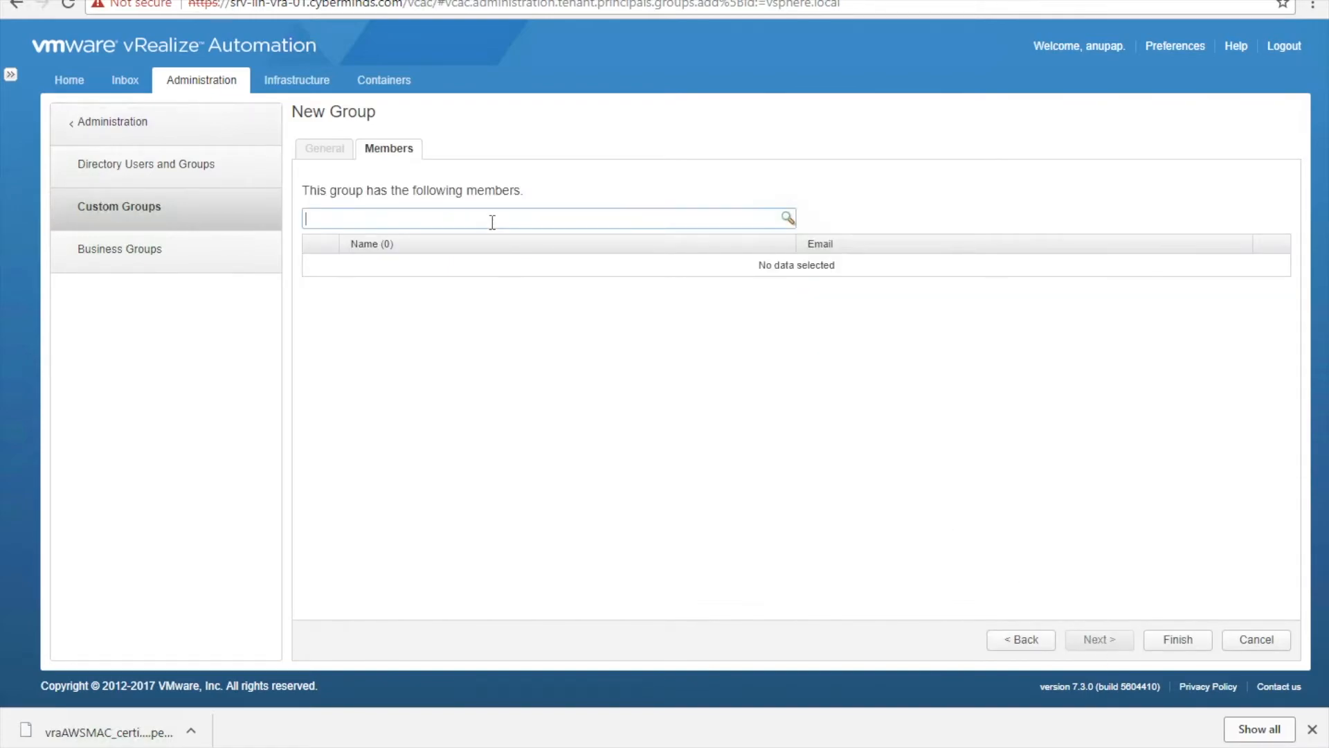
text(vra)
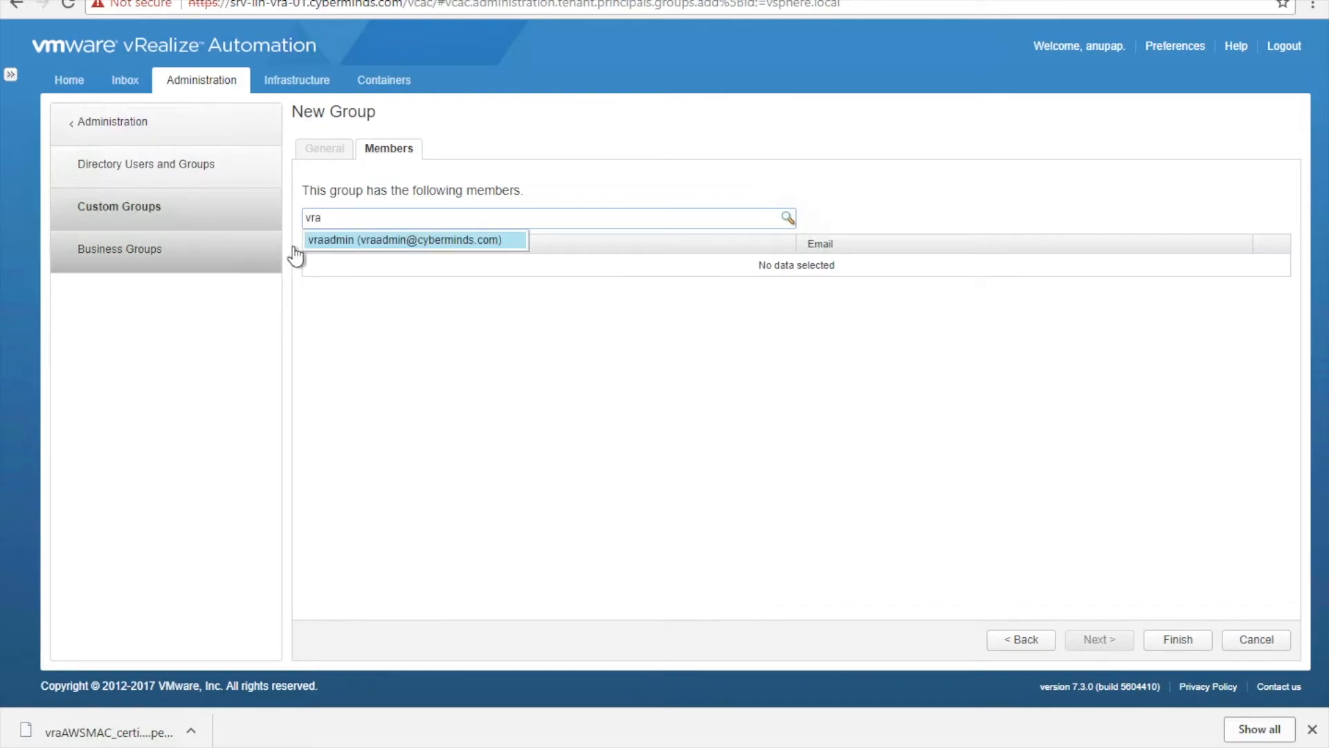
click(336, 239)
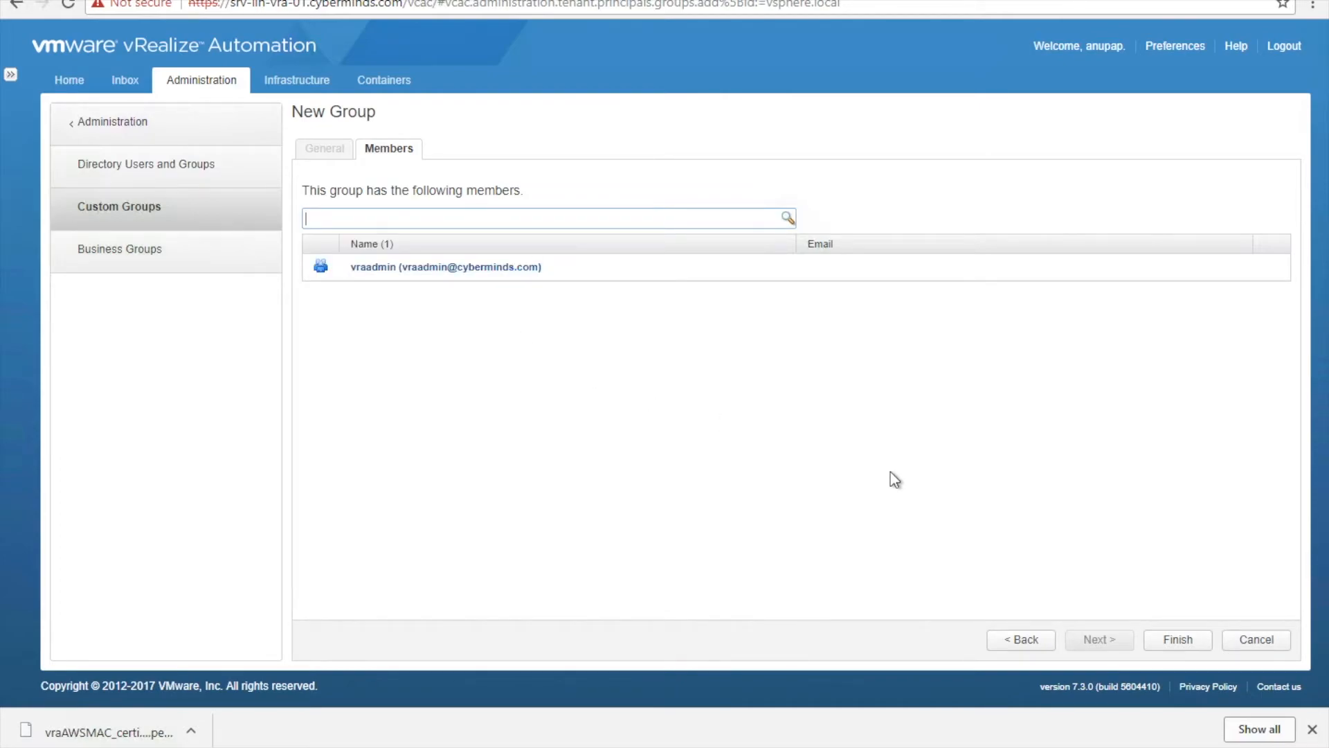
click(1183, 637)
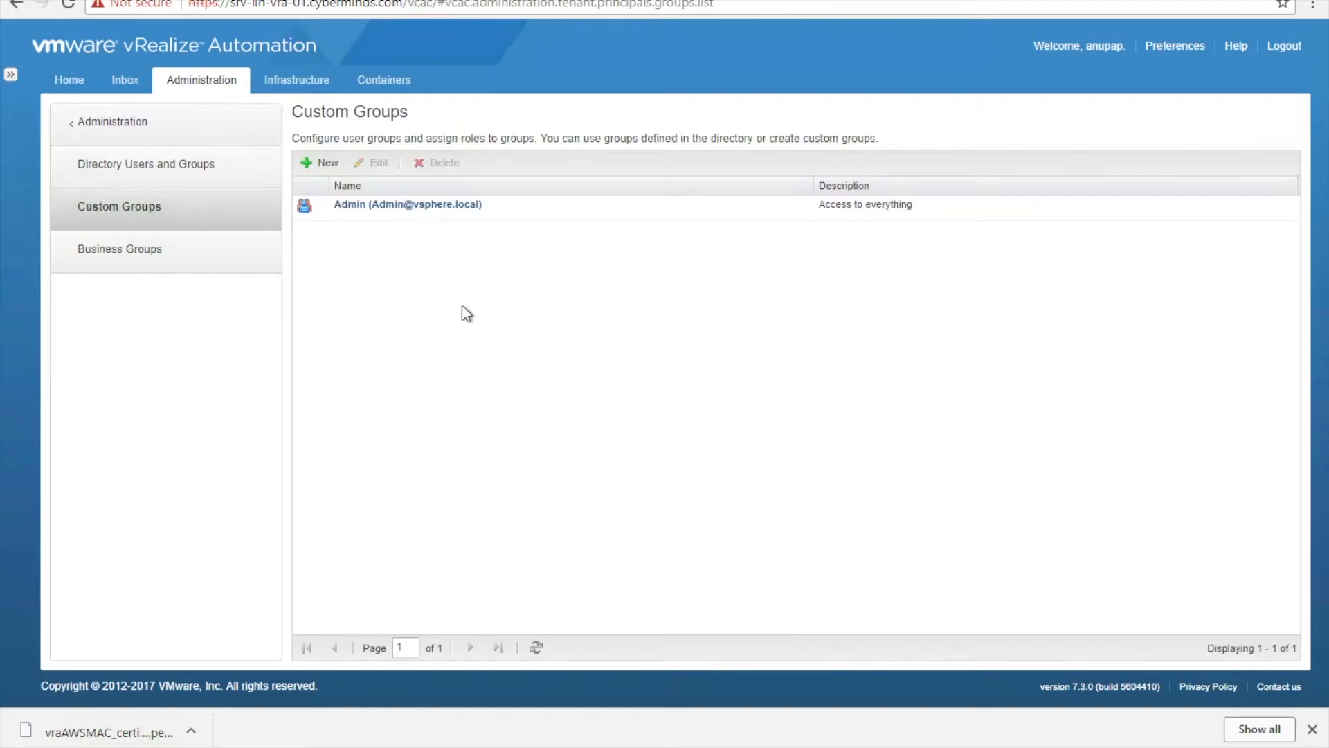
- Reload vRealize Automation and open the Design > Blueprints list
click(252, 6)
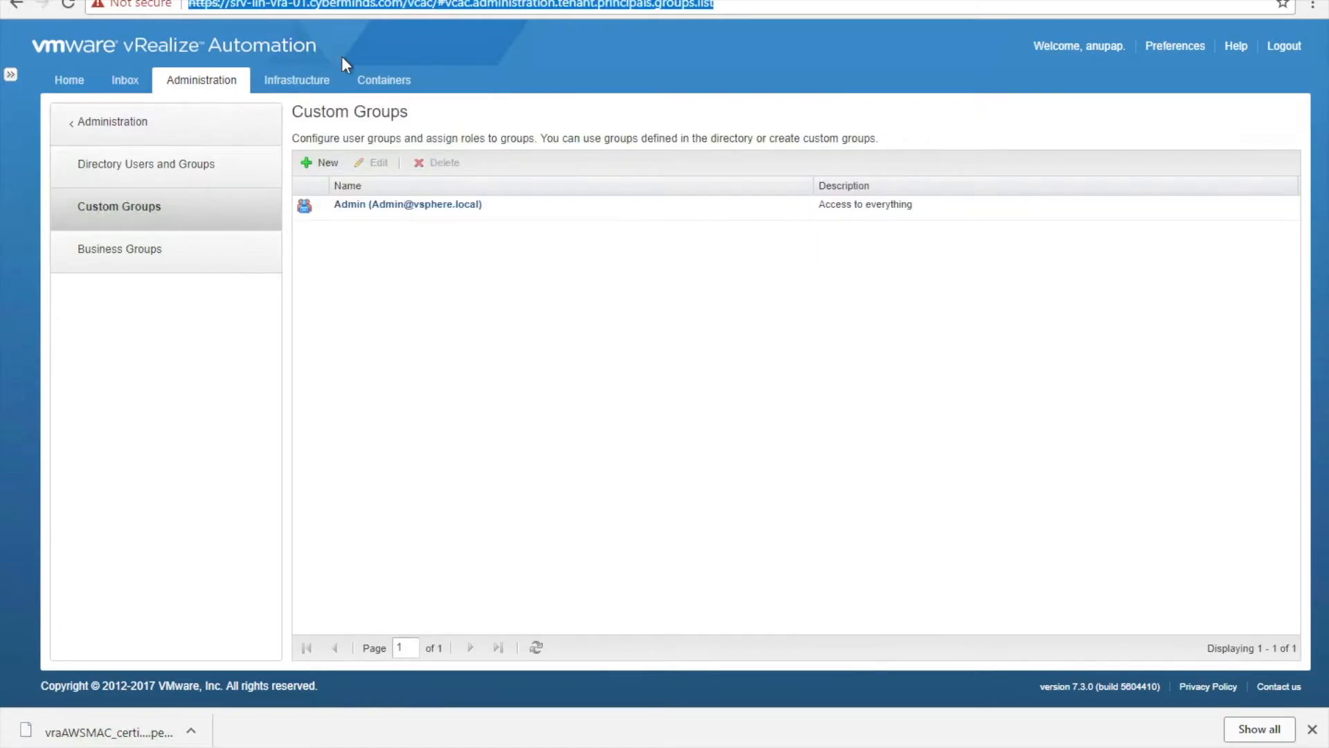
key(Return)
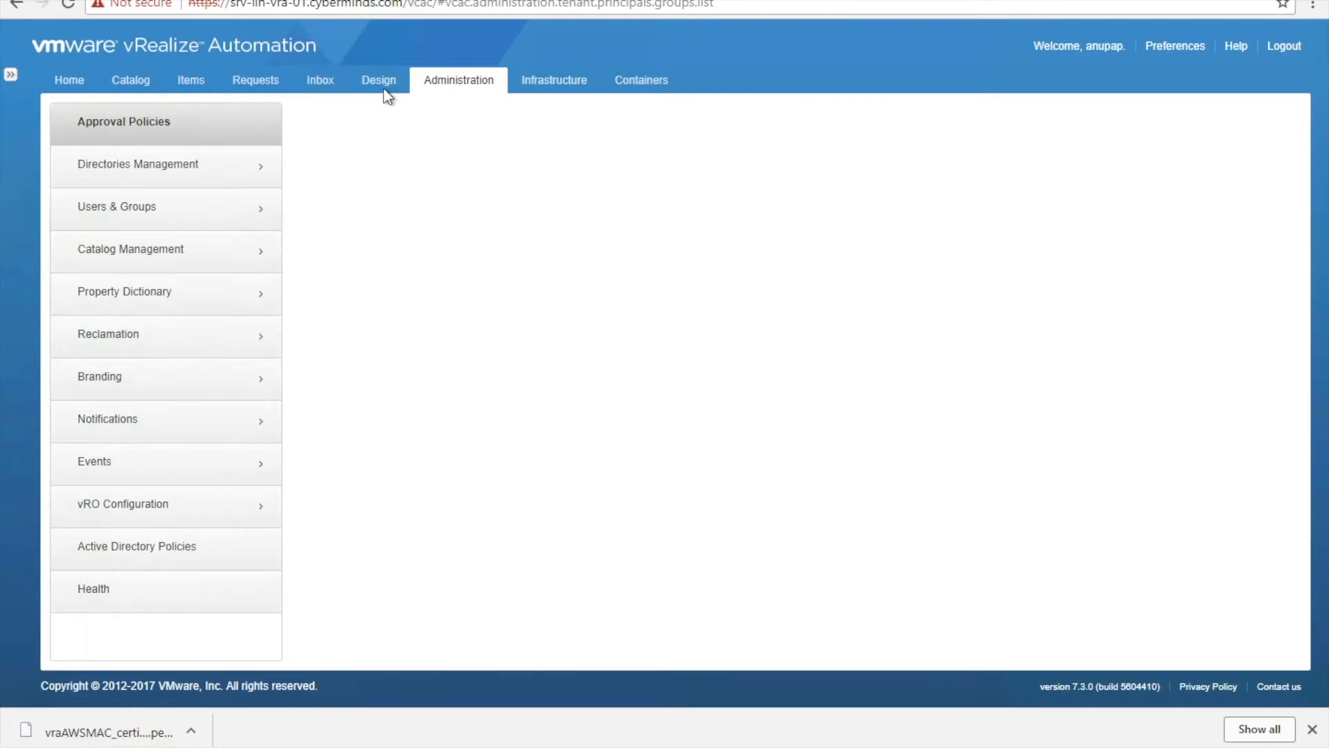
click(378, 83)
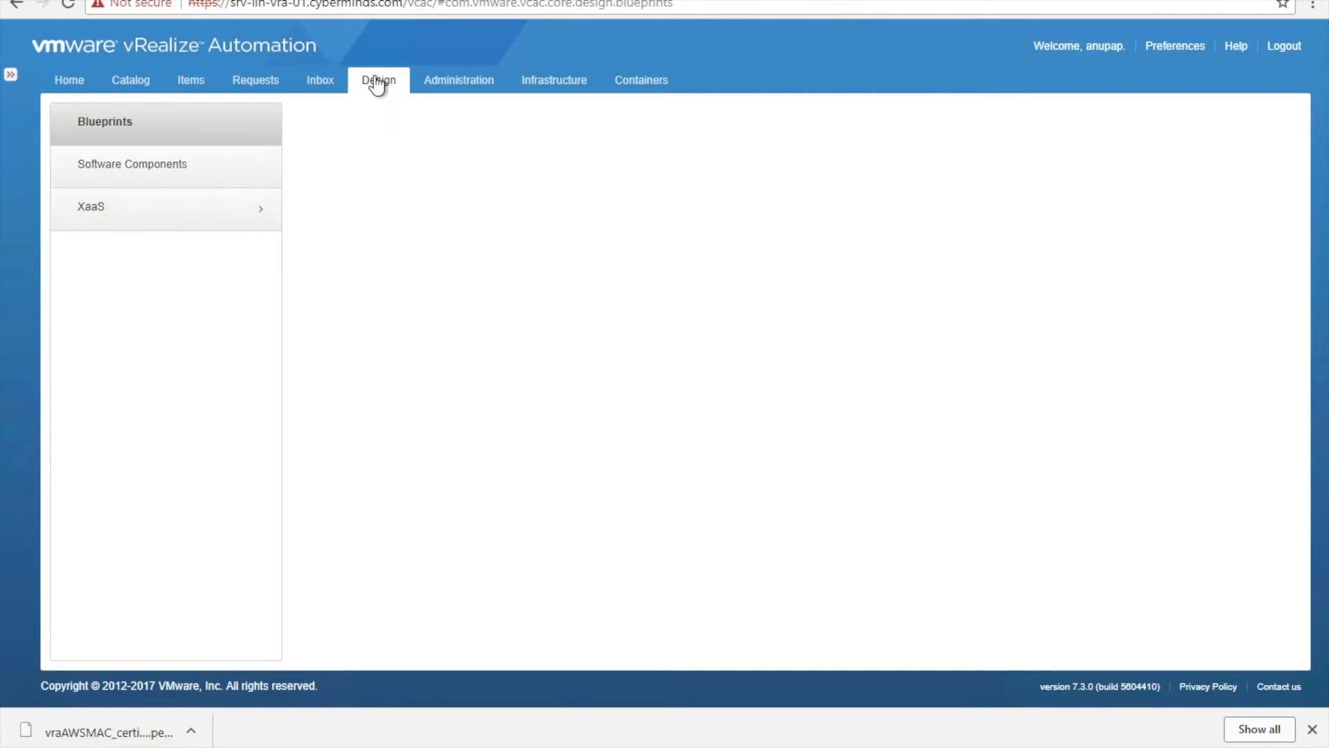
click(103, 131)
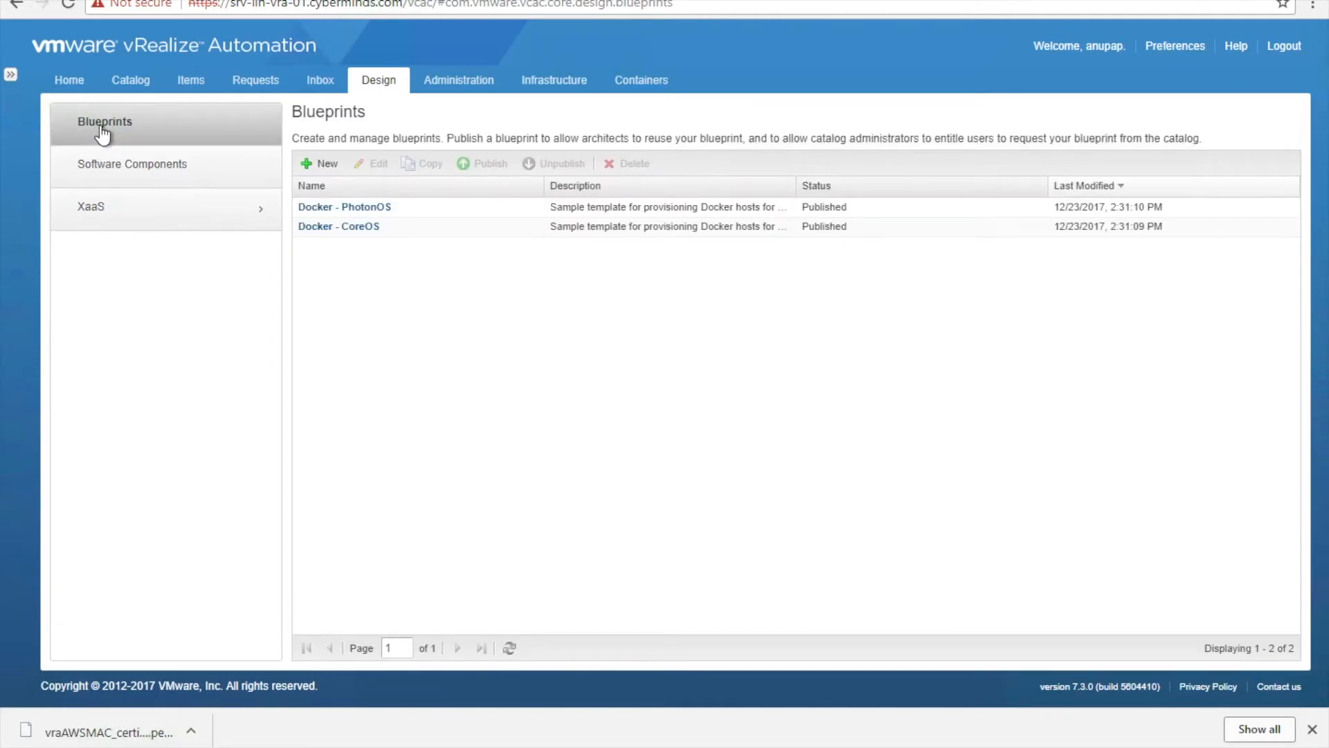
- Create blueprint AWSWindowsVM with a 1-day archive period
click(321, 164)
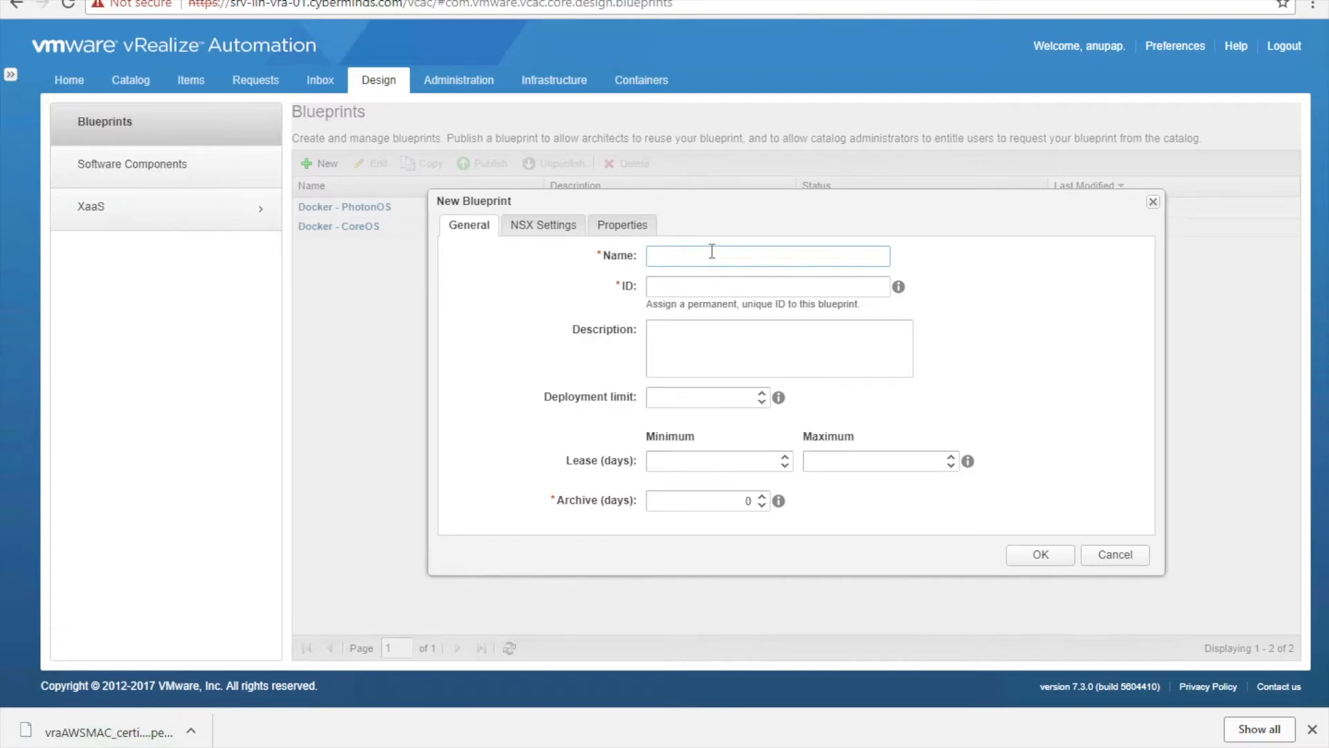
text(AWS)
text(Linu)
text(xVM)
key(BackSpace)
key(BackSpace)
key(BackSpace)
text(WindowsVM)
click(706, 339)
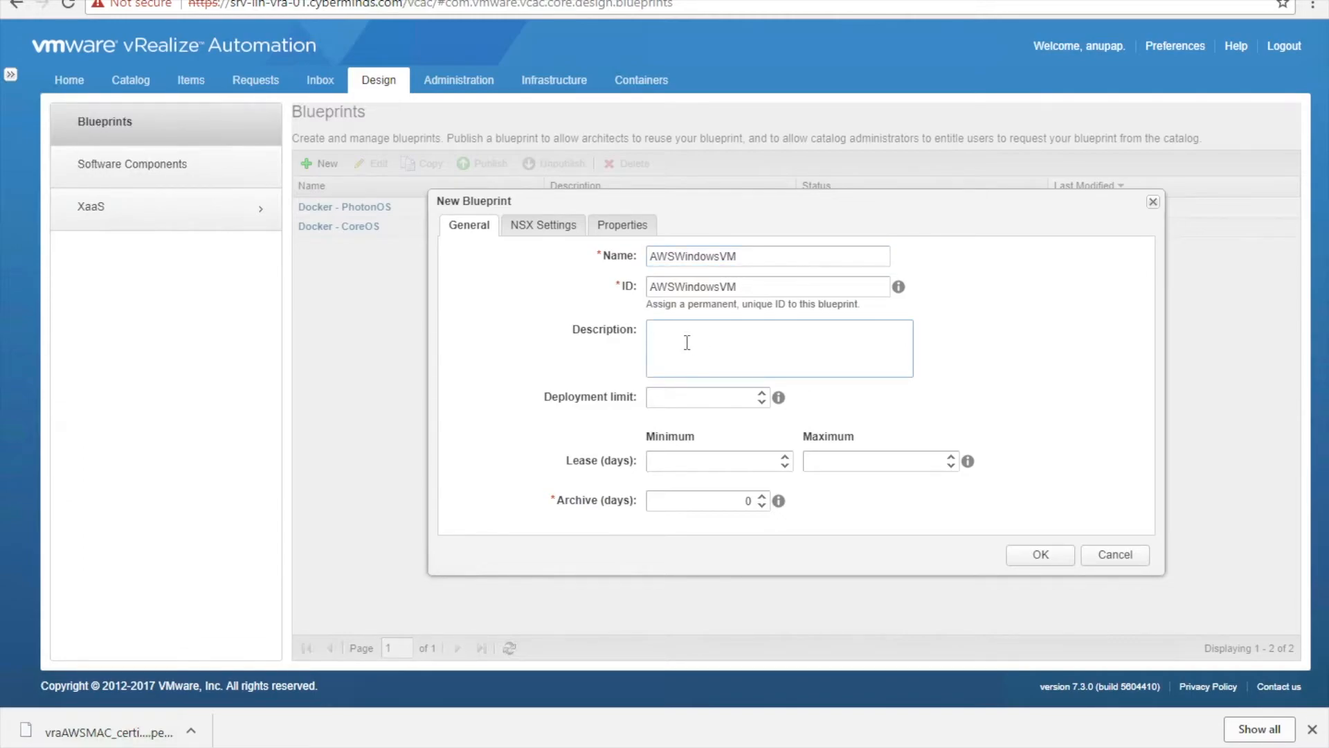
click(728, 502)
key(Up)
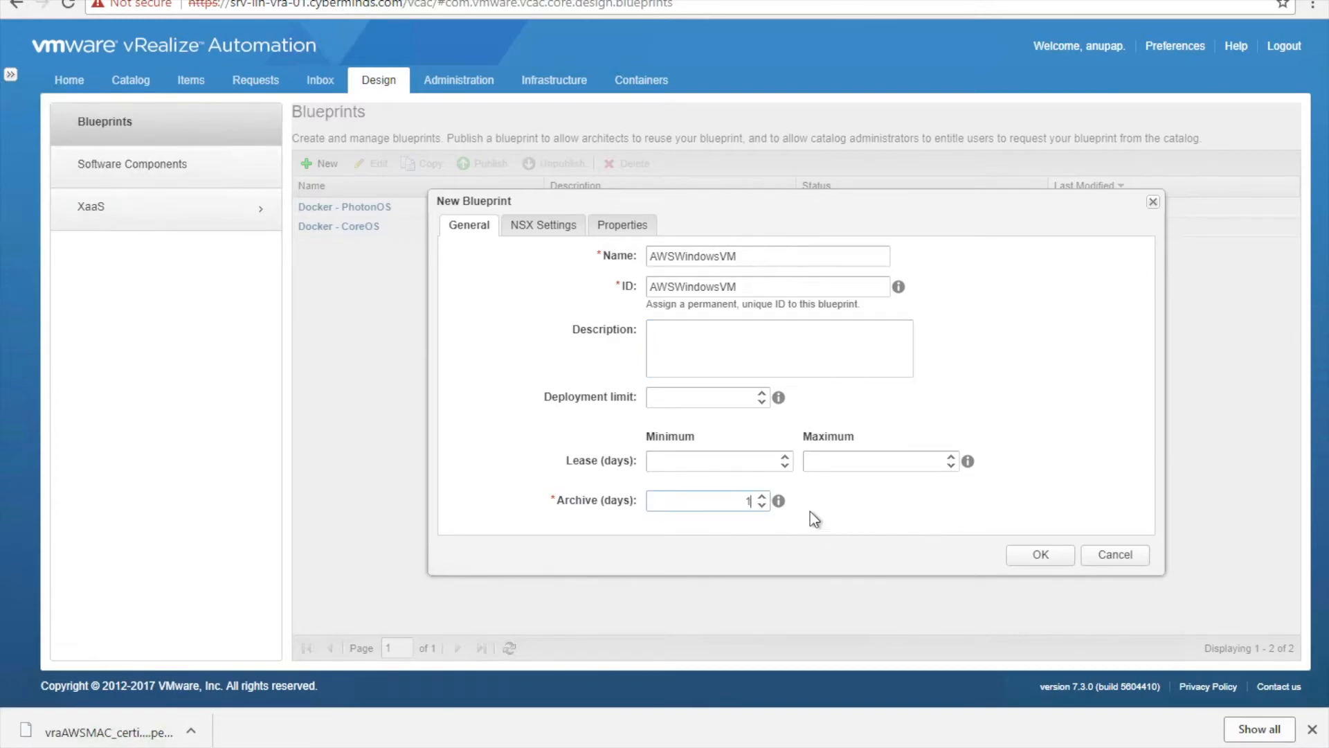
click(723, 466)
click(1041, 557)
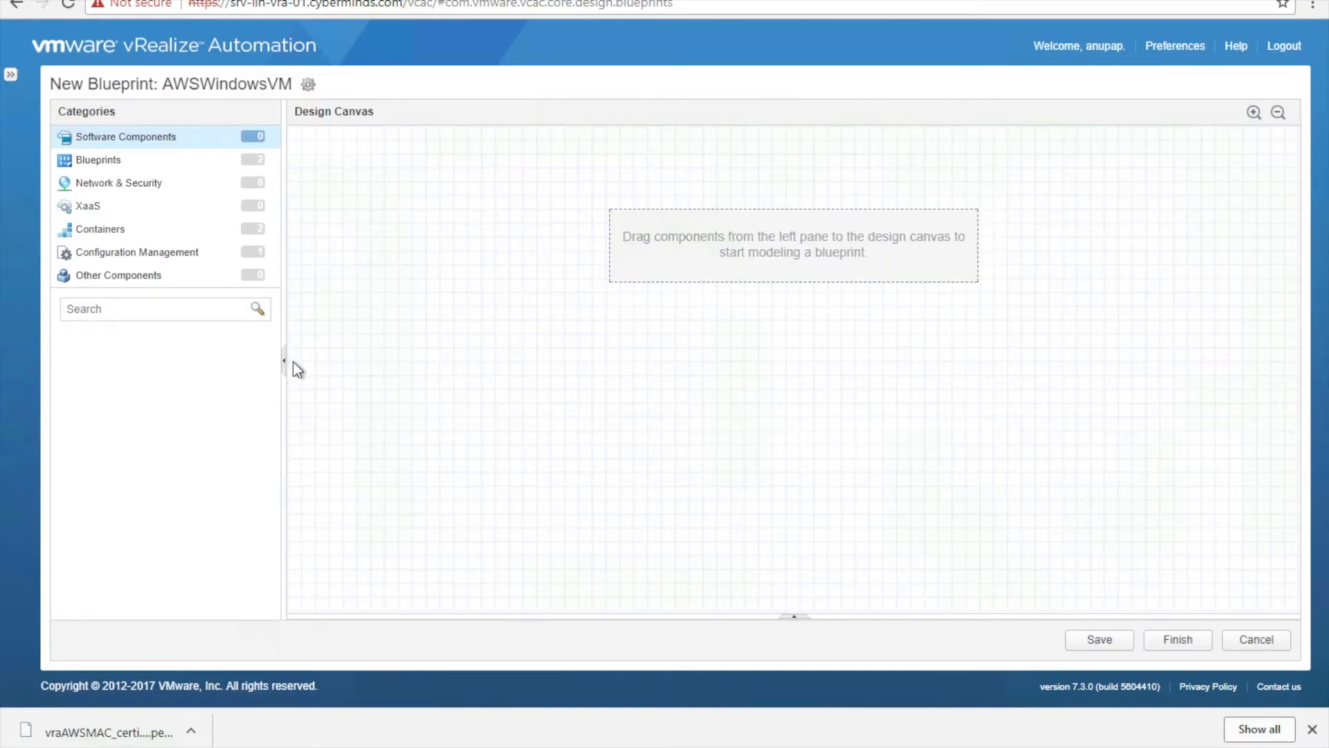
- Browse the component categories: Blueprints, Containers, Configuration Management, Software Components, and Network & Security
click(153, 158)
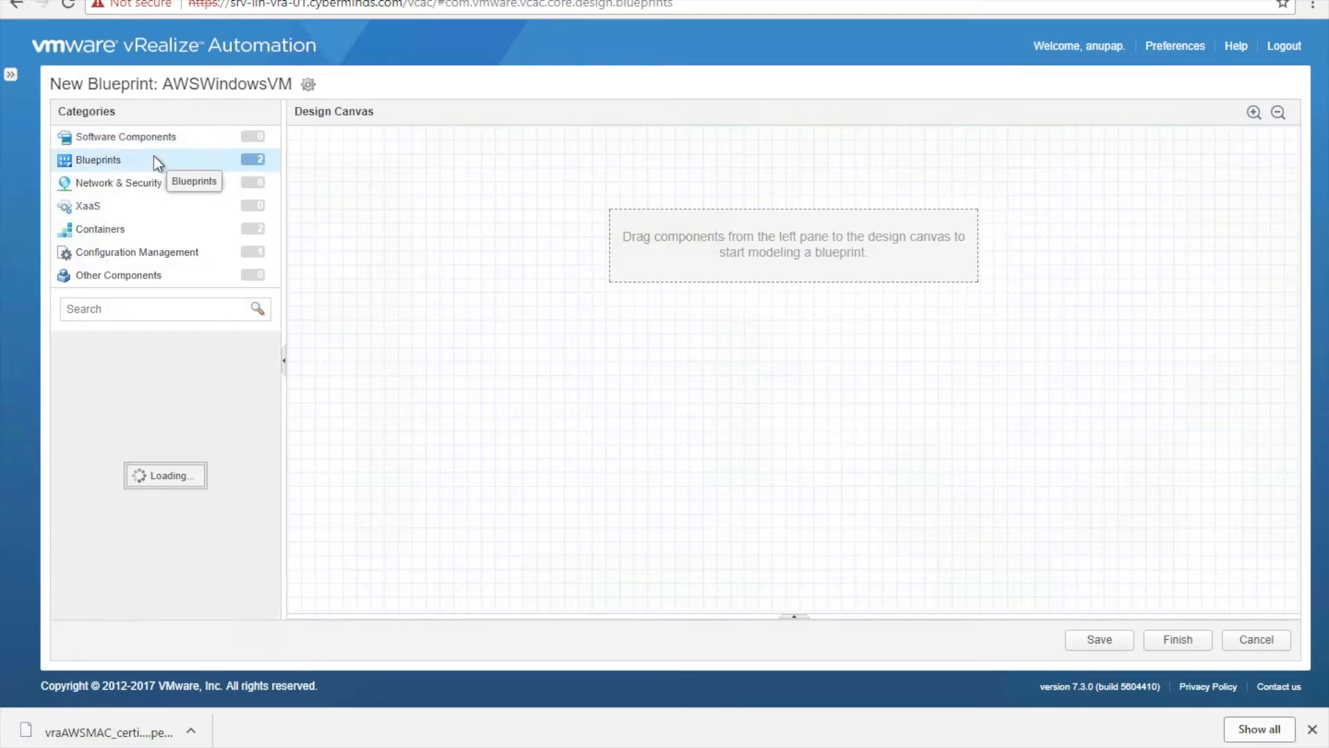
click(160, 232)
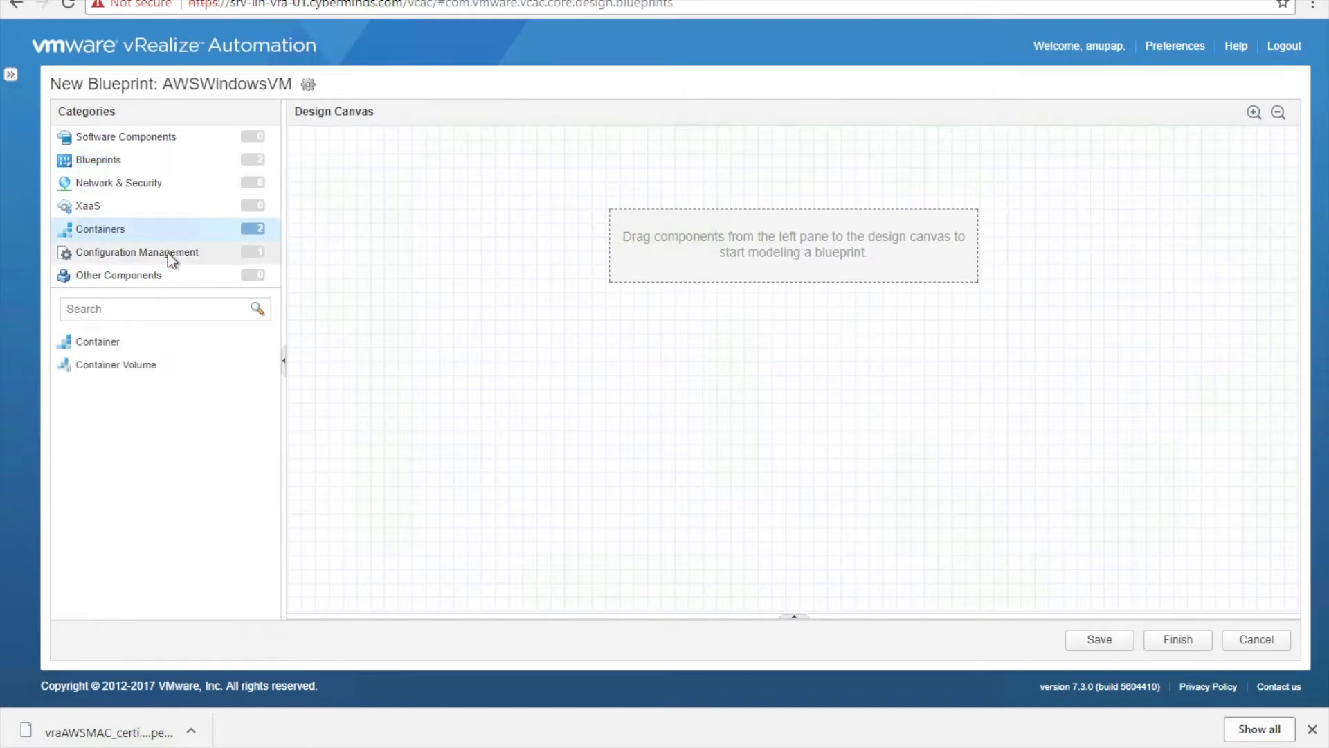
click(167, 256)
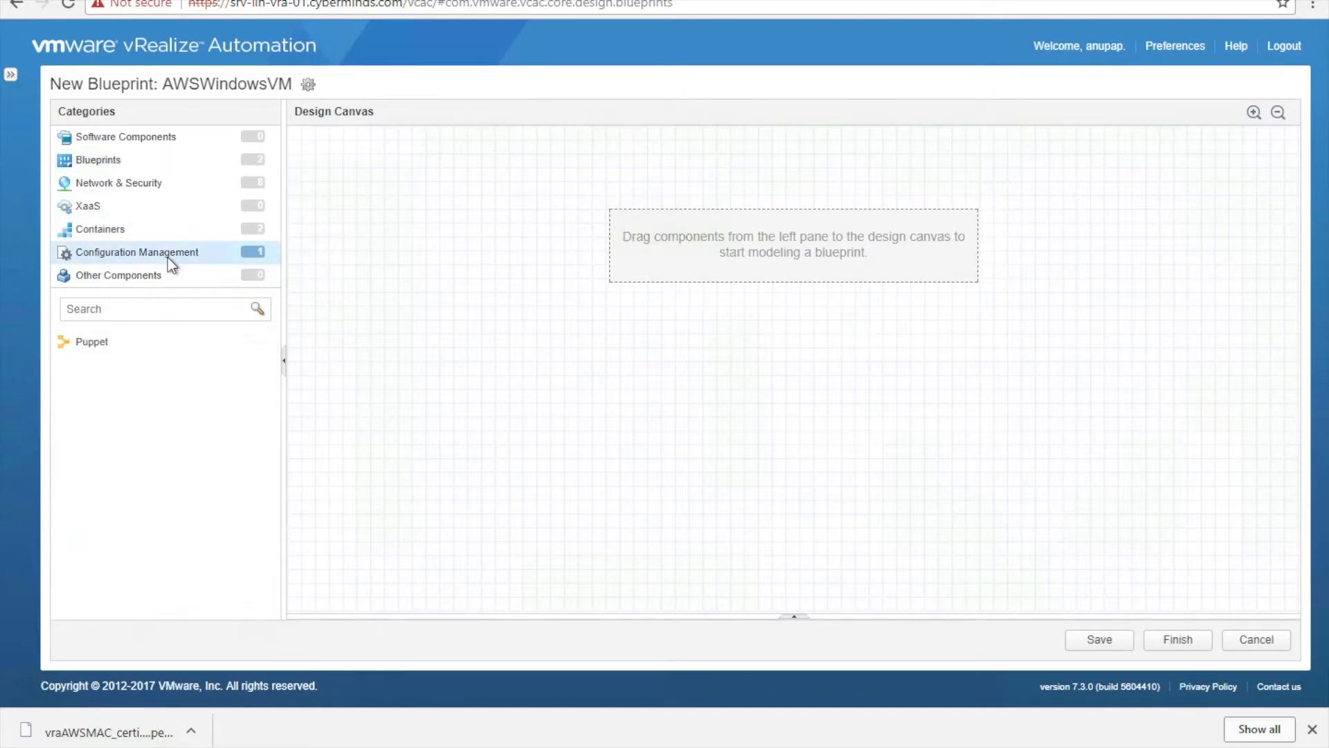
click(162, 139)
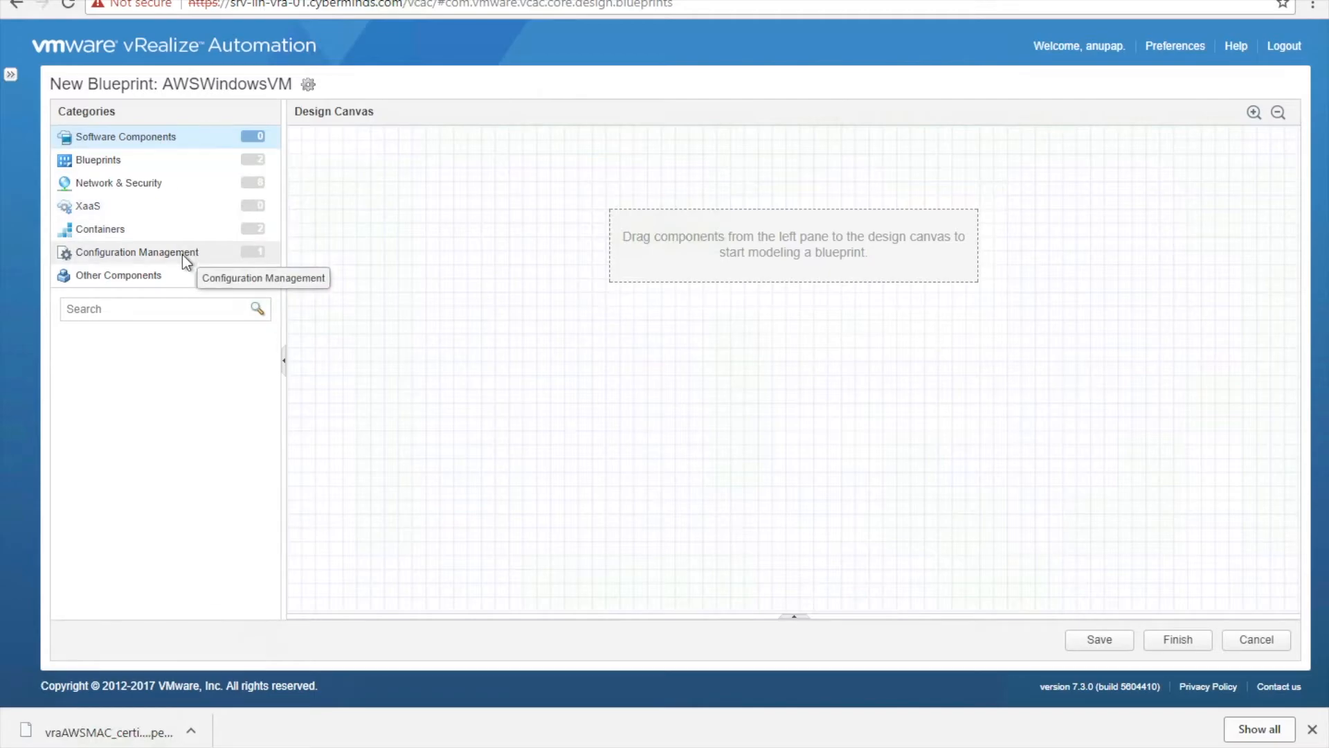
click(168, 161)
click(169, 181)
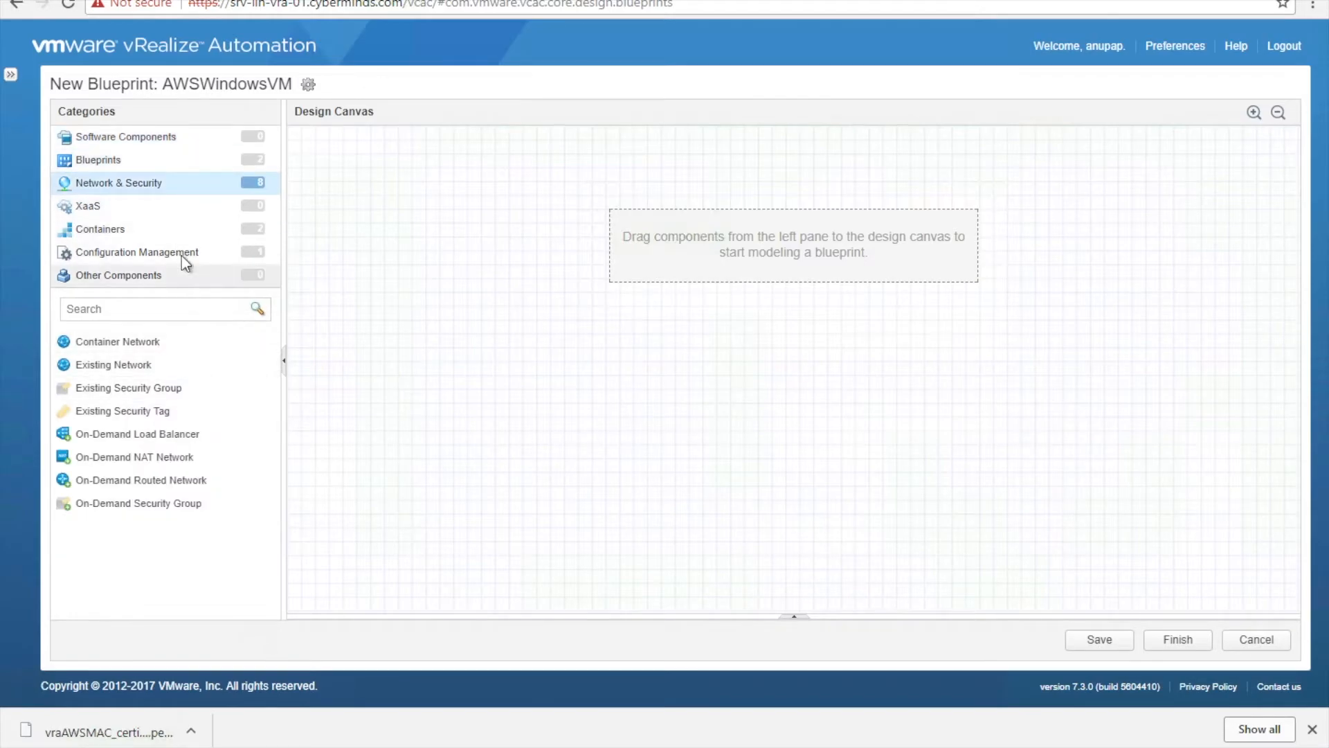
click(173, 133)
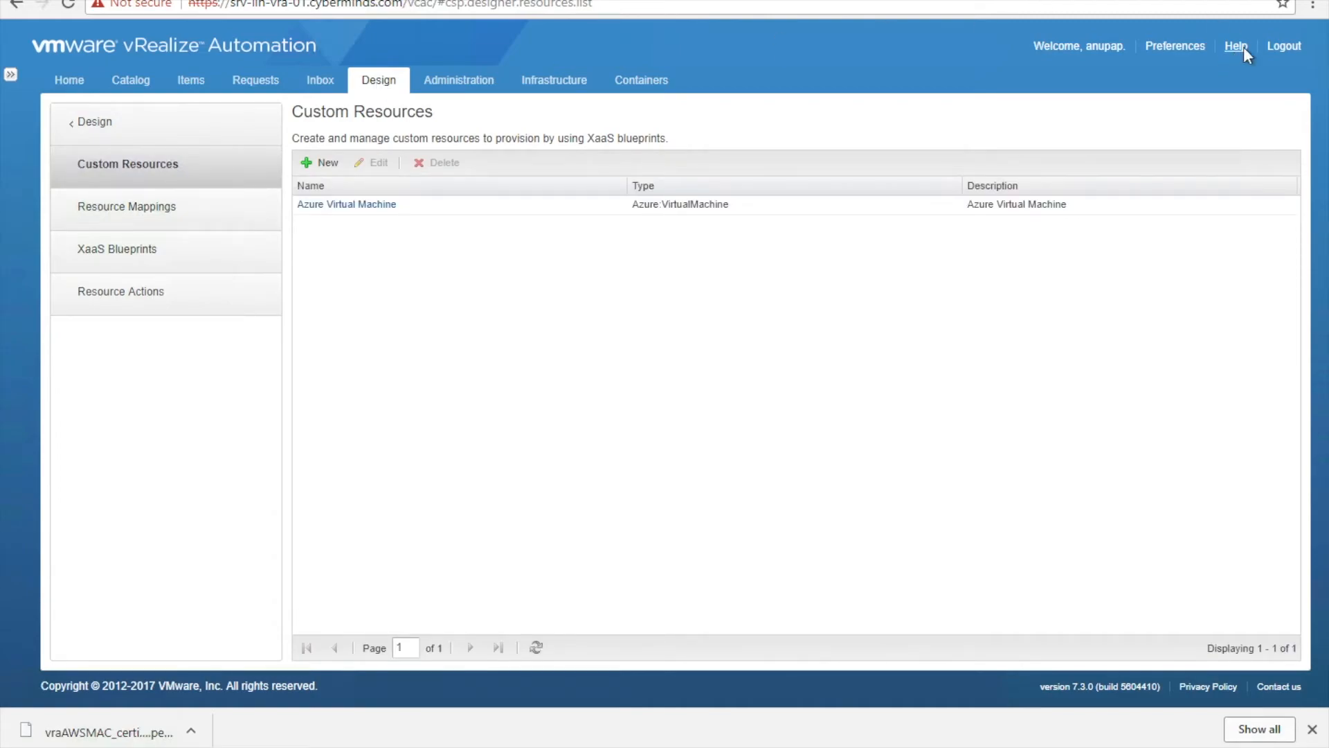
- Log out, sign back in with the username, and return to the Design section's Blueprints list
click(1290, 46)
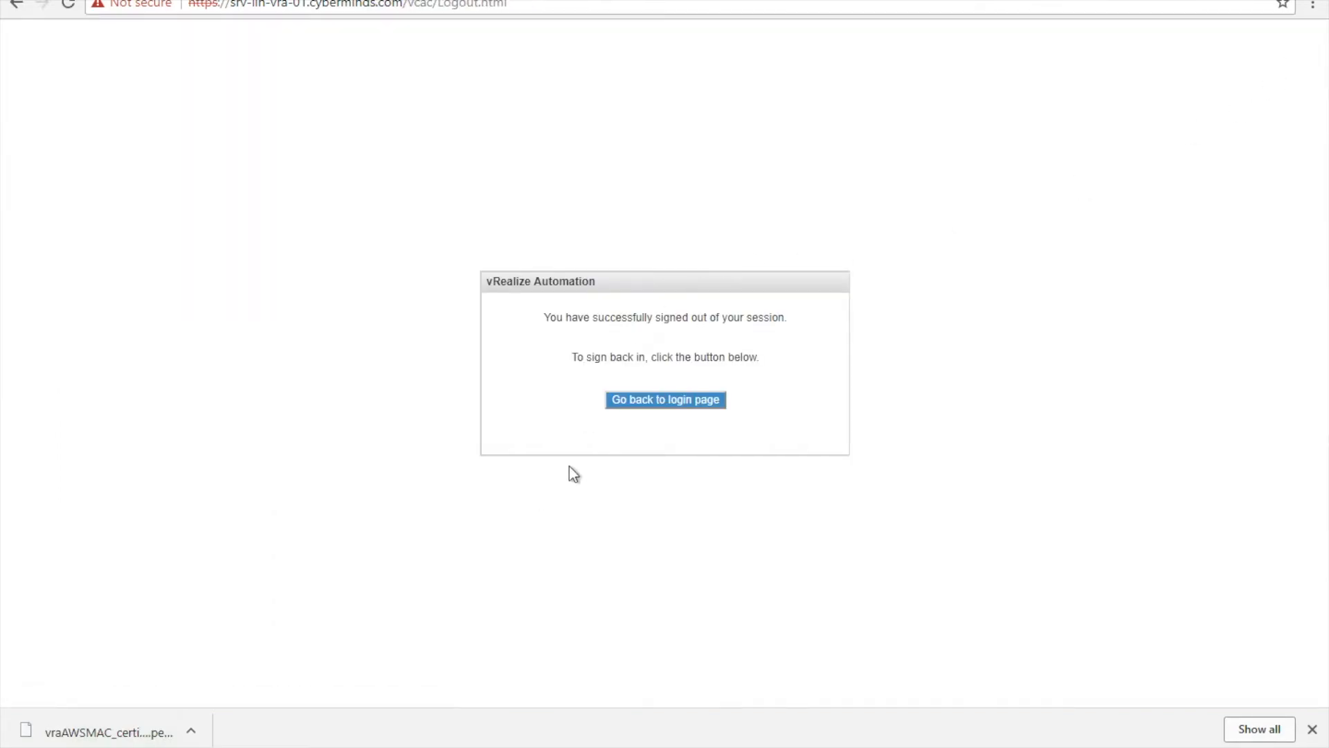
click(647, 407)
click(581, 311)
text(anupap)
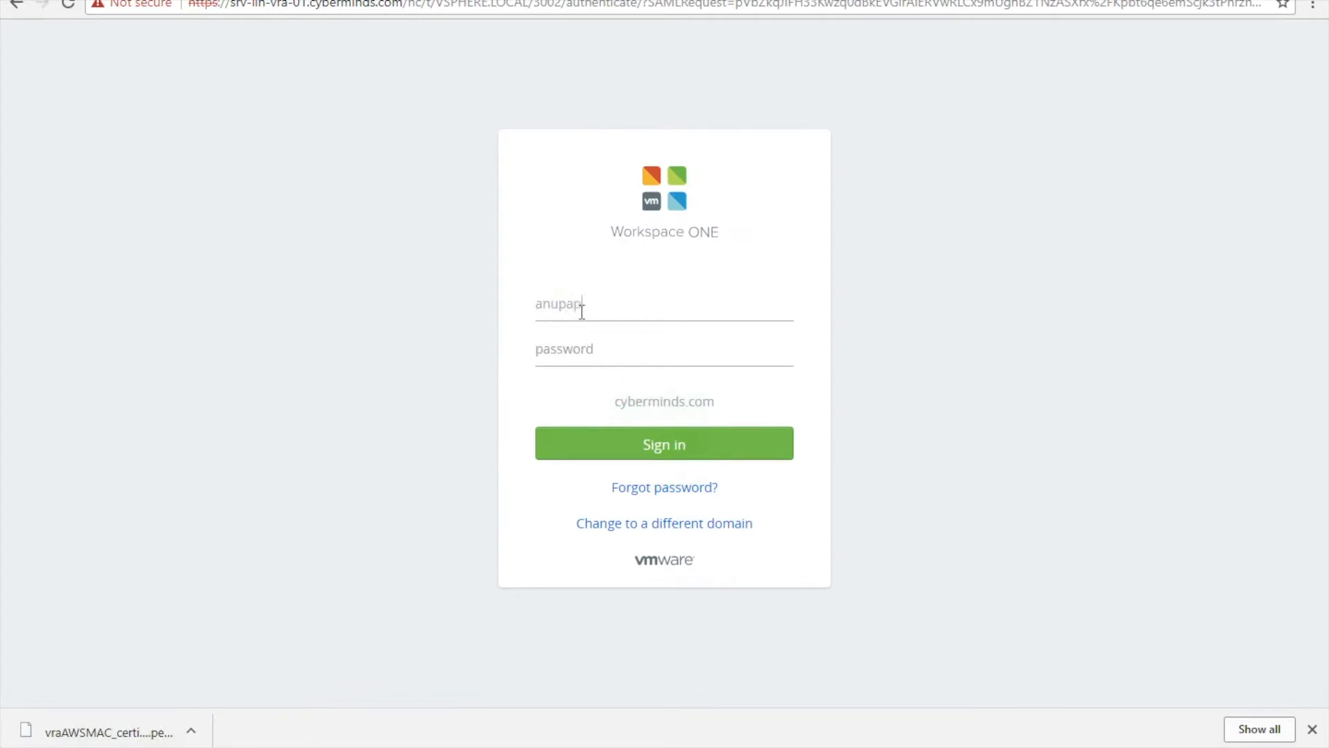
text(••)
key(Return)
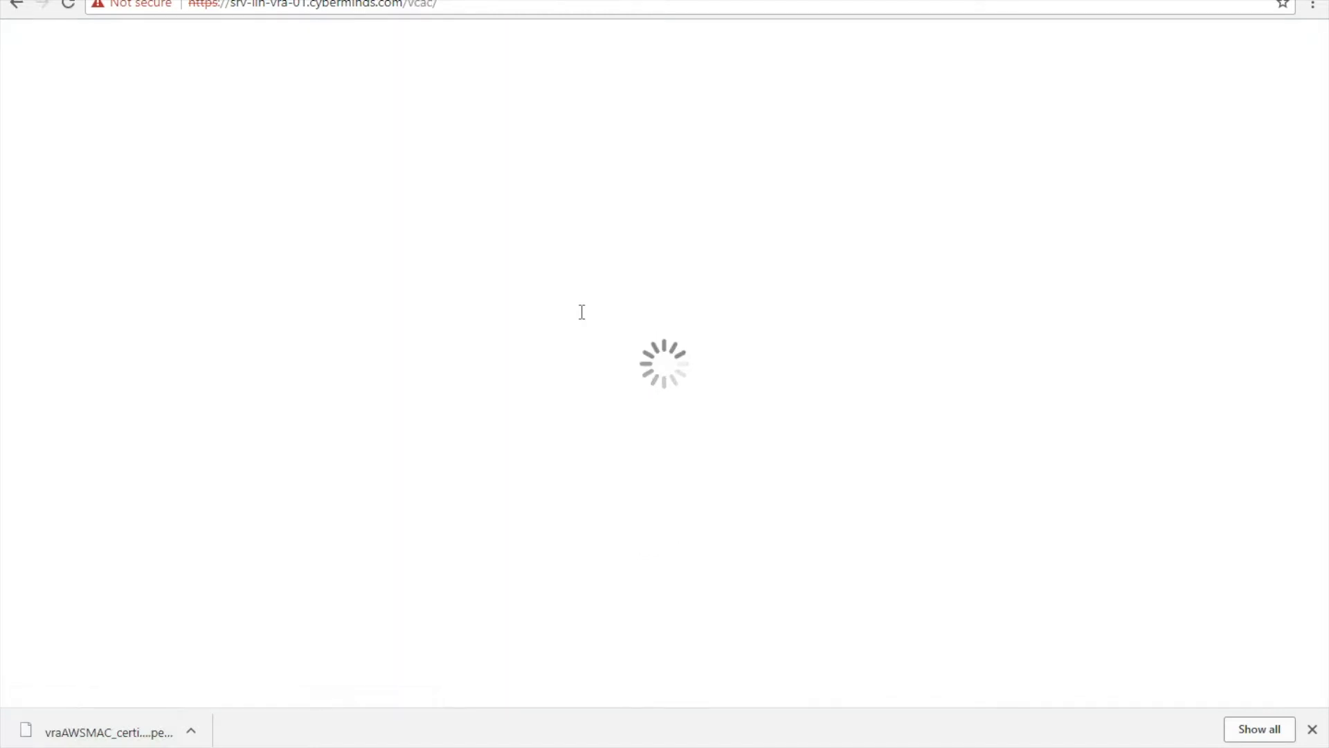
click(380, 81)
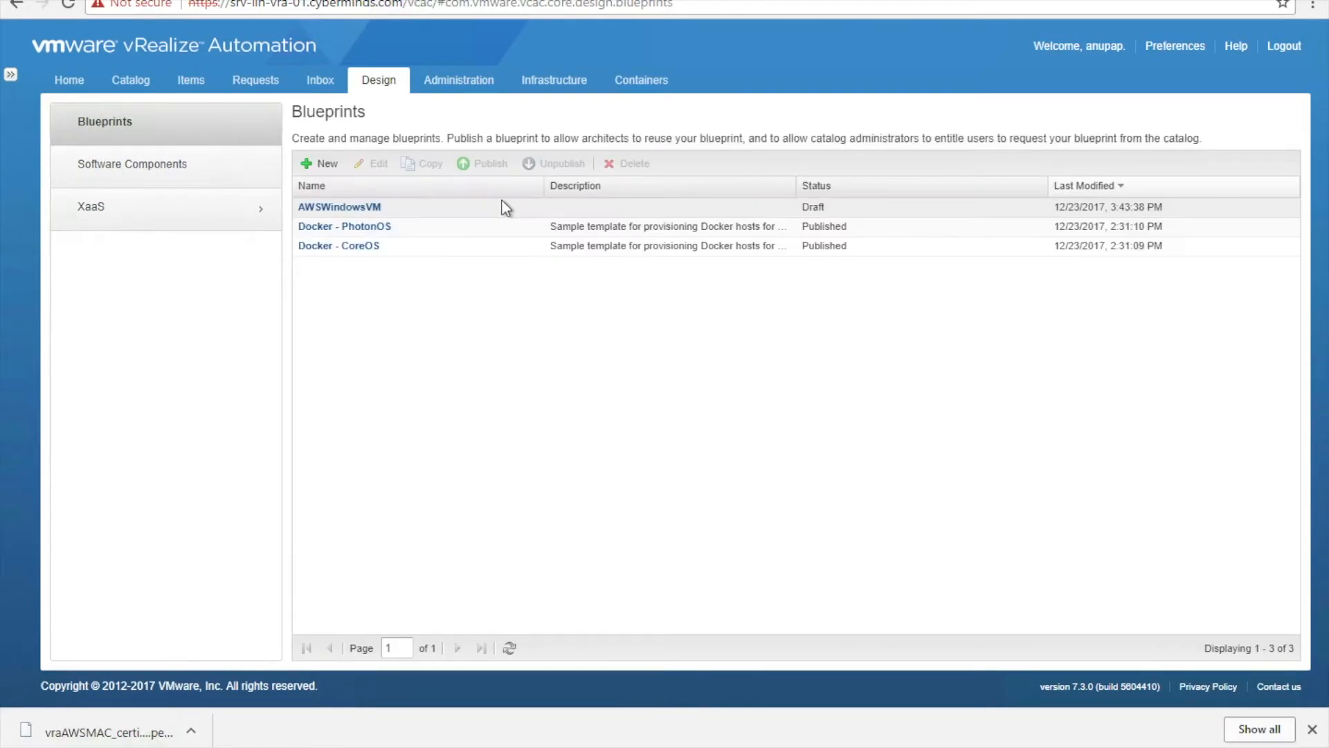
- Edit the AWSWindowsVM blueprint and place an Amazon EC2 Machine on its canvas
click(468, 205)
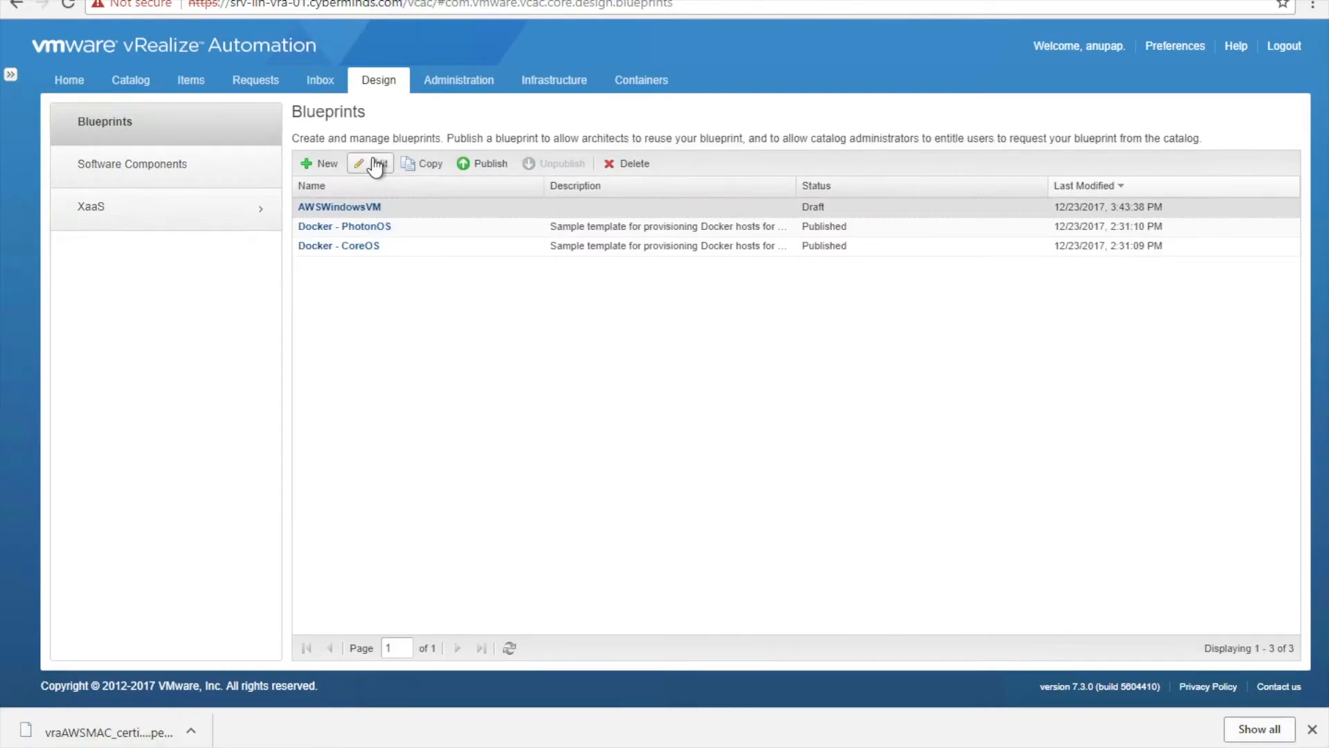
click(374, 164)
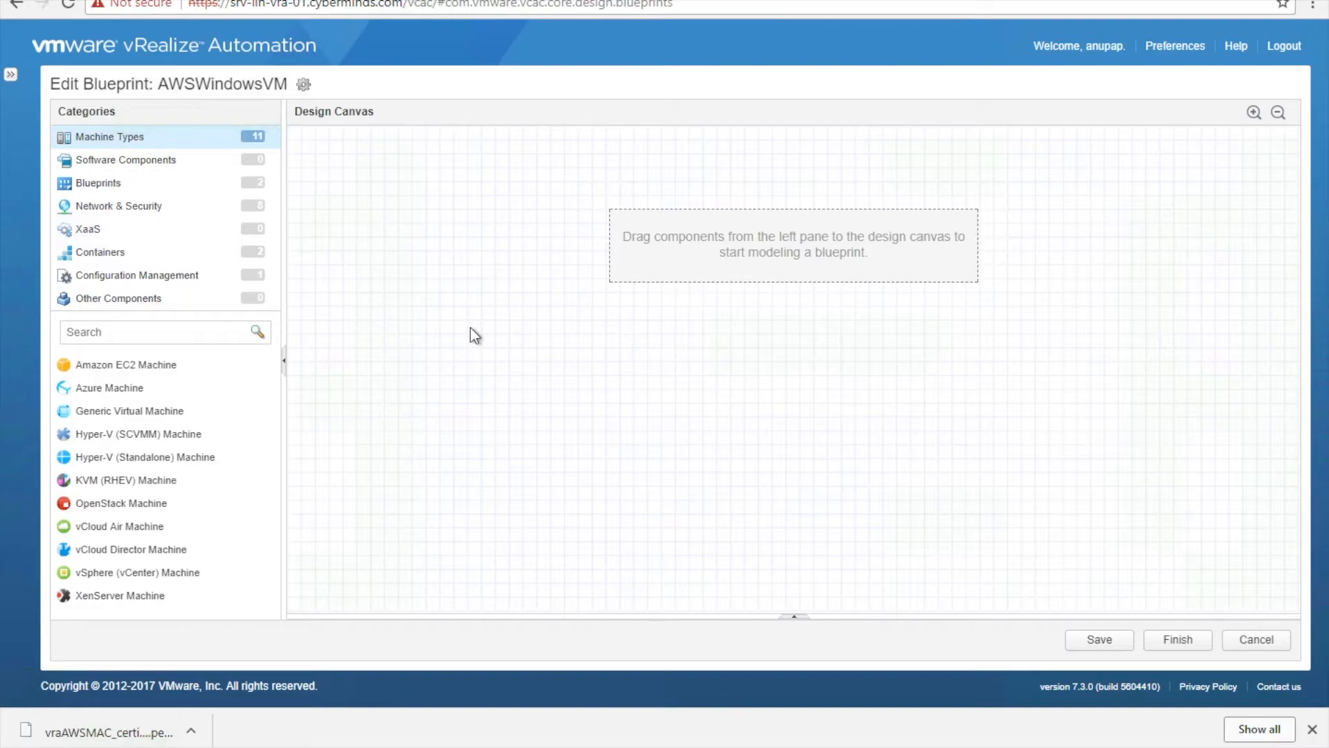
drag(110, 388, 595, 372)
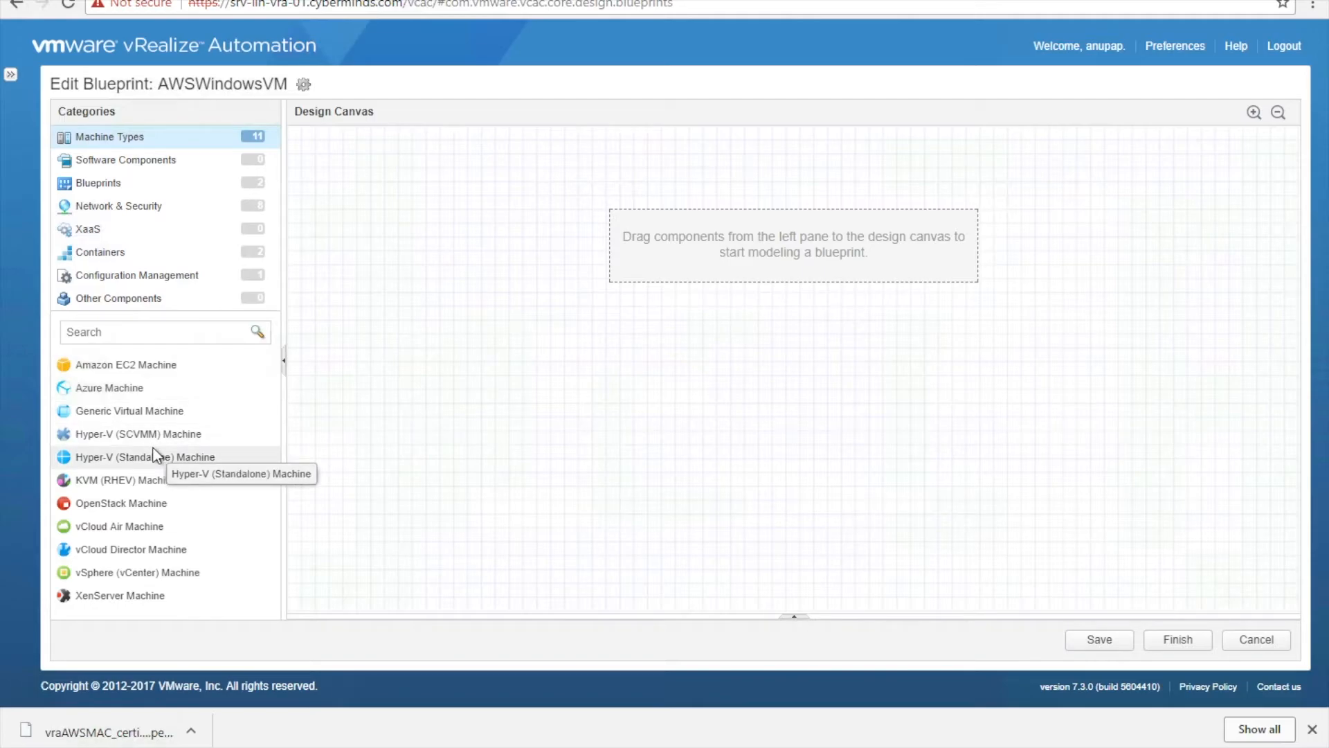
drag(143, 364, 579, 281)
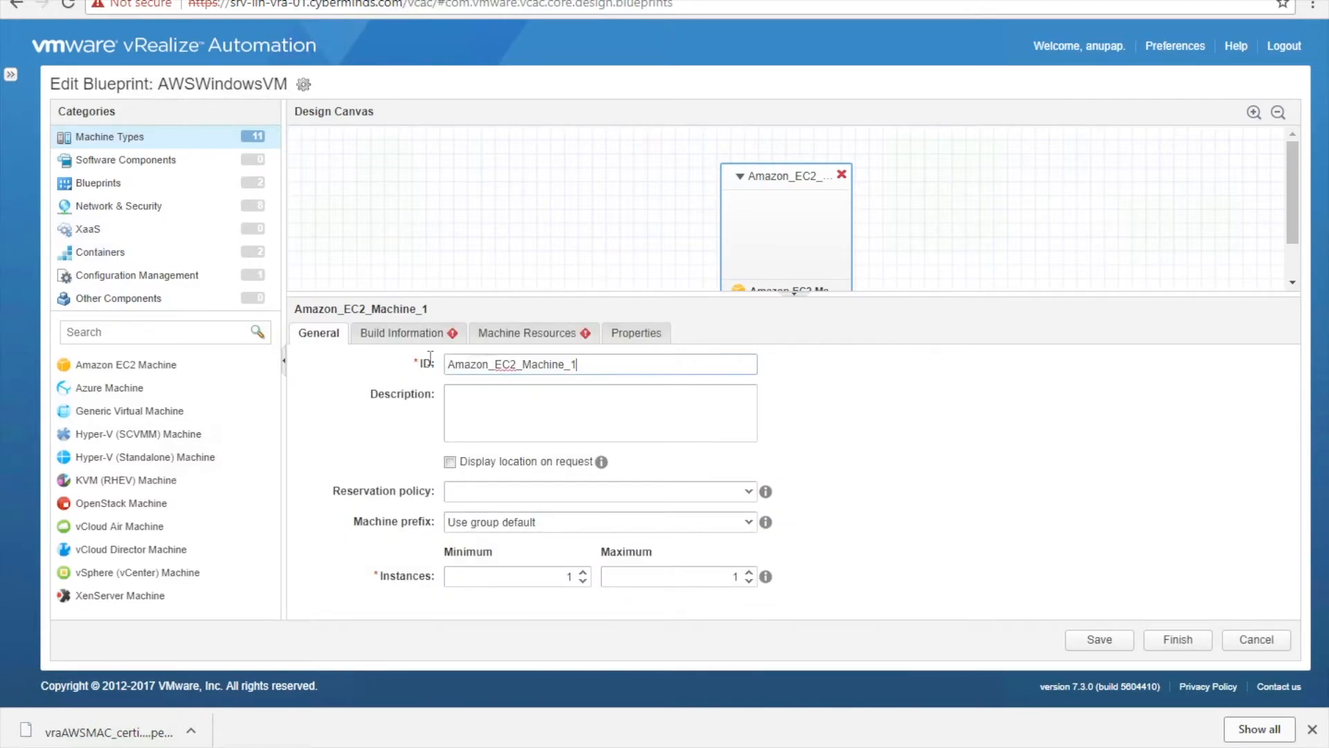
- On Build Information keep Server and CloudProvisioningWorkflow, pick image ami-00034d6f, then go to AWS
drag(591, 365, 325, 351)
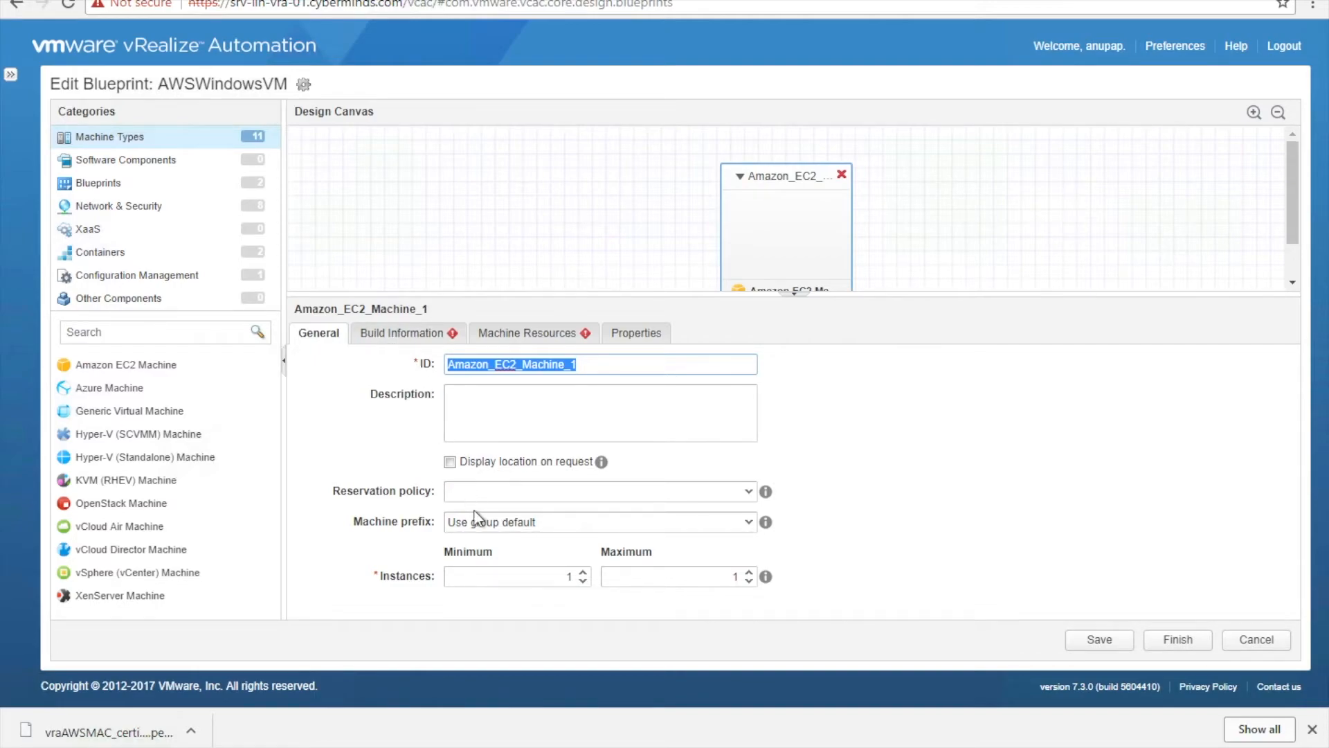
click(396, 335)
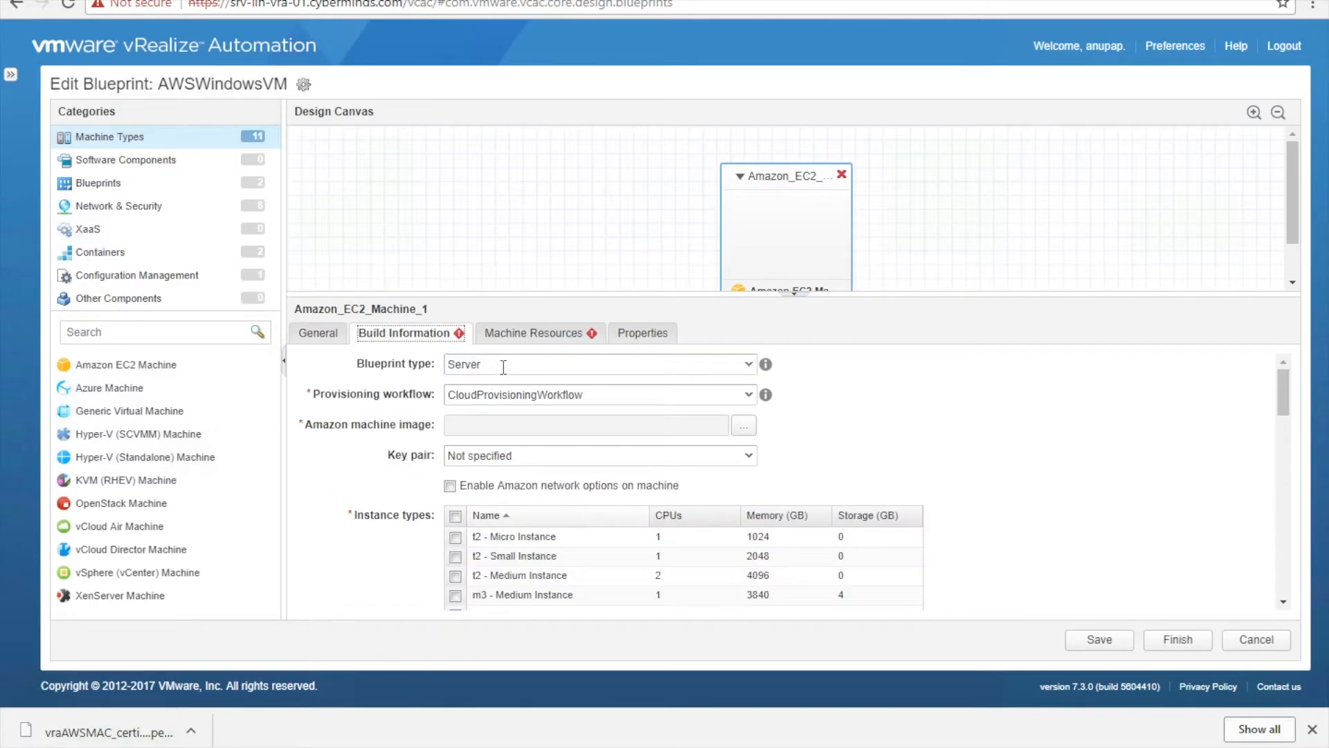
click(749, 365)
click(749, 367)
click(749, 398)
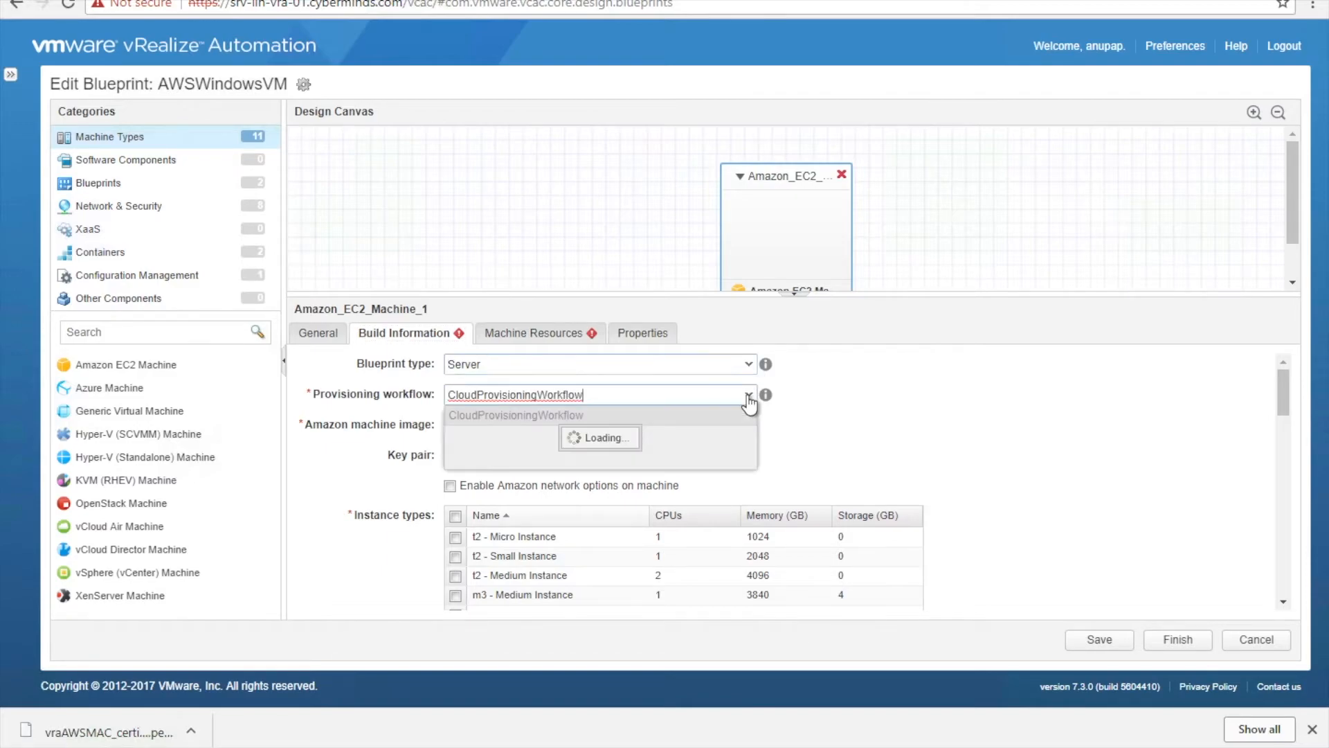
click(749, 399)
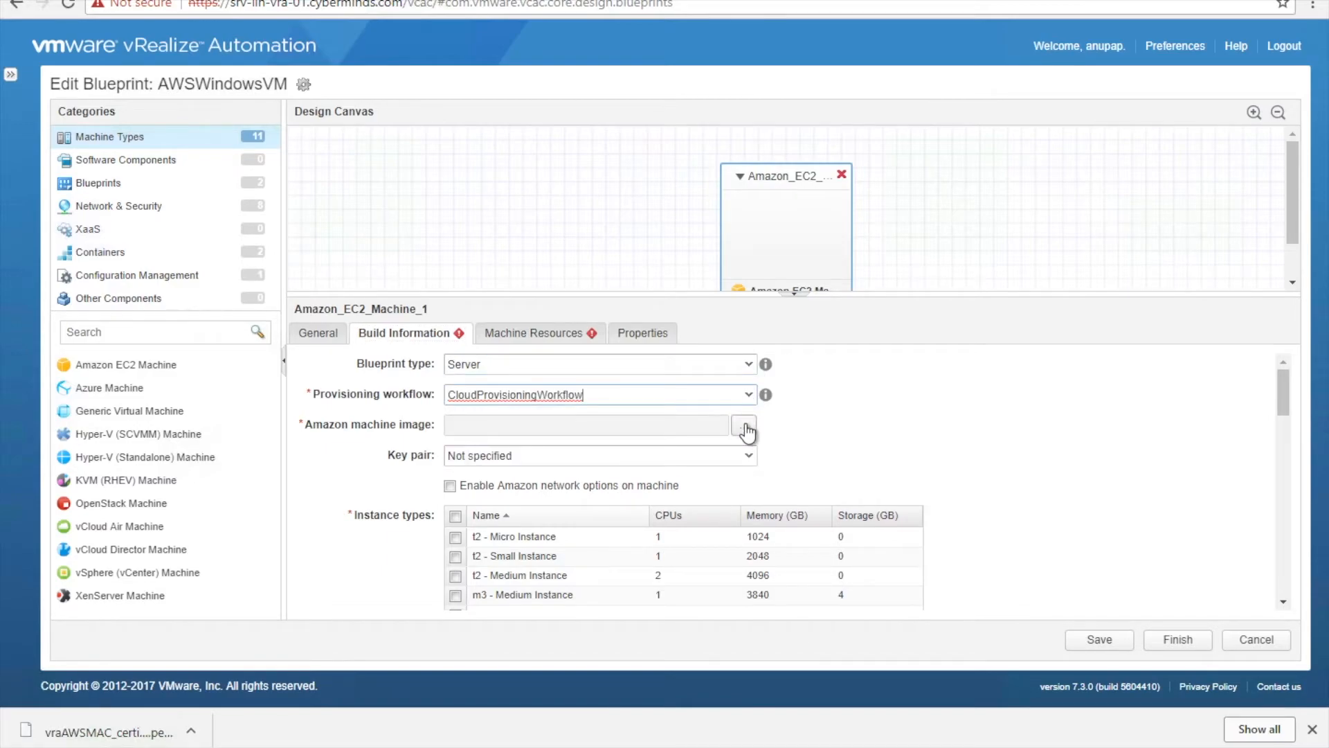
click(745, 427)
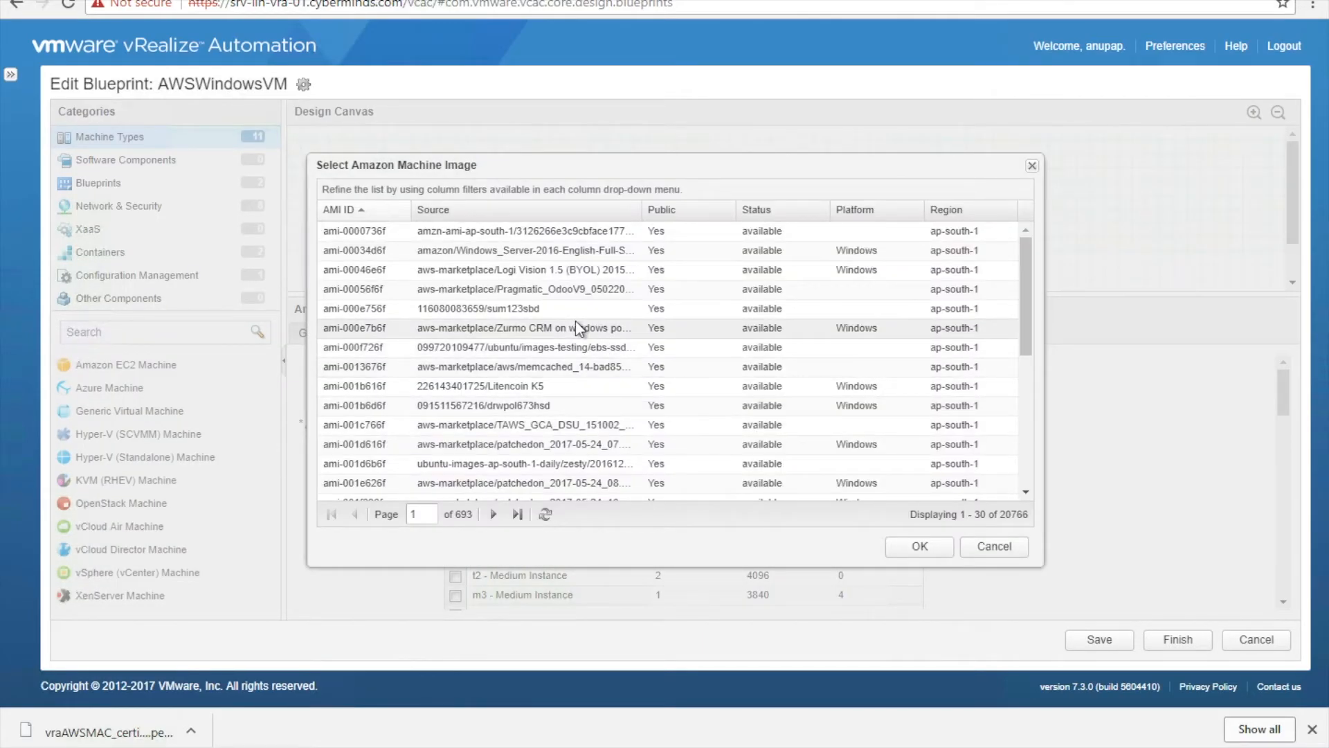
click(483, 257)
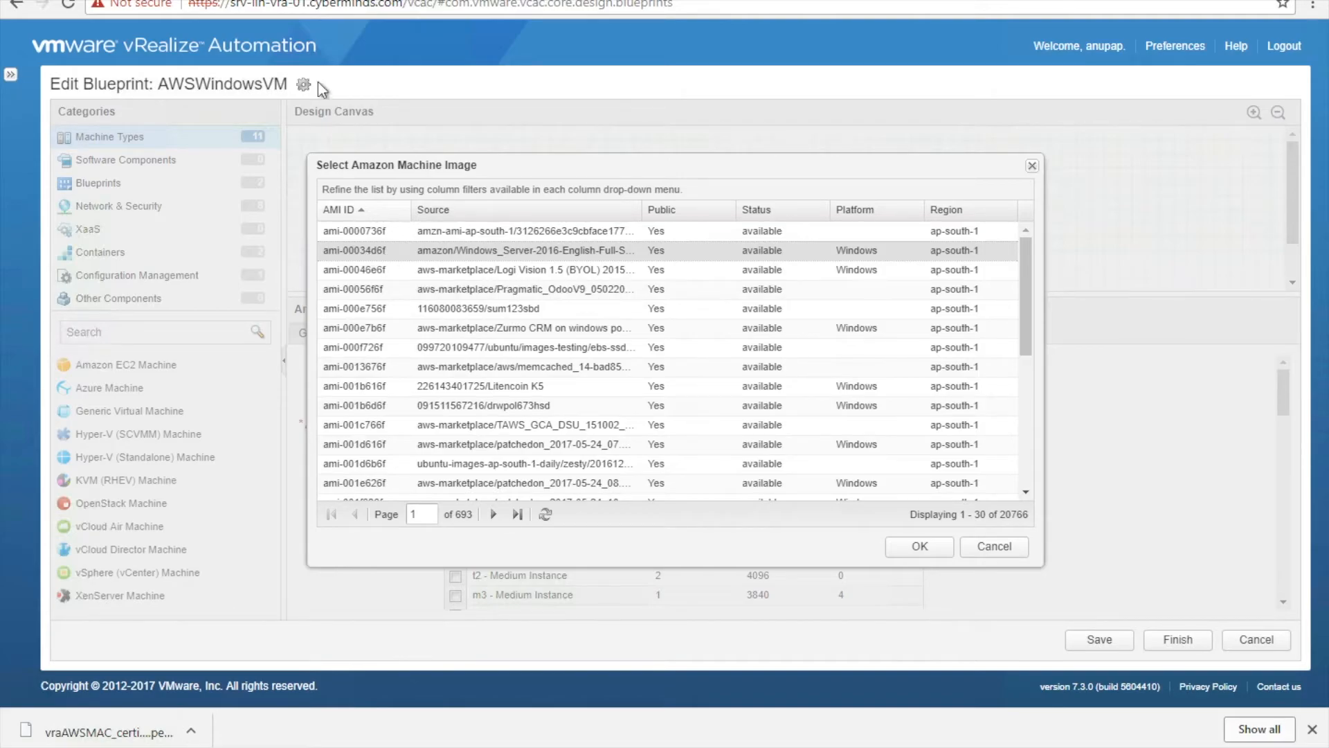
key(ctrl+Left)
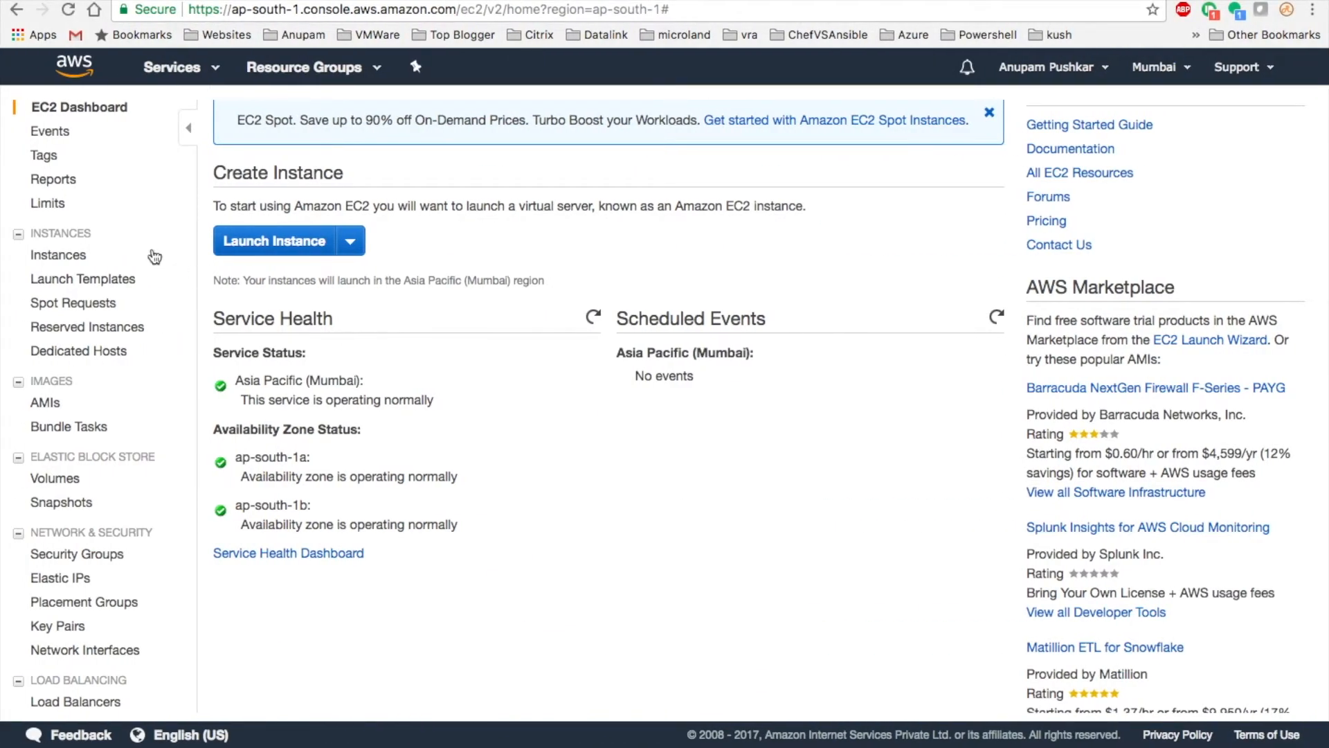
- Find Microsoft Windows Server 2016 Base's AMI ID (ami-100f467f) in the EC2 launch wizard's AMI list
click(274, 244)
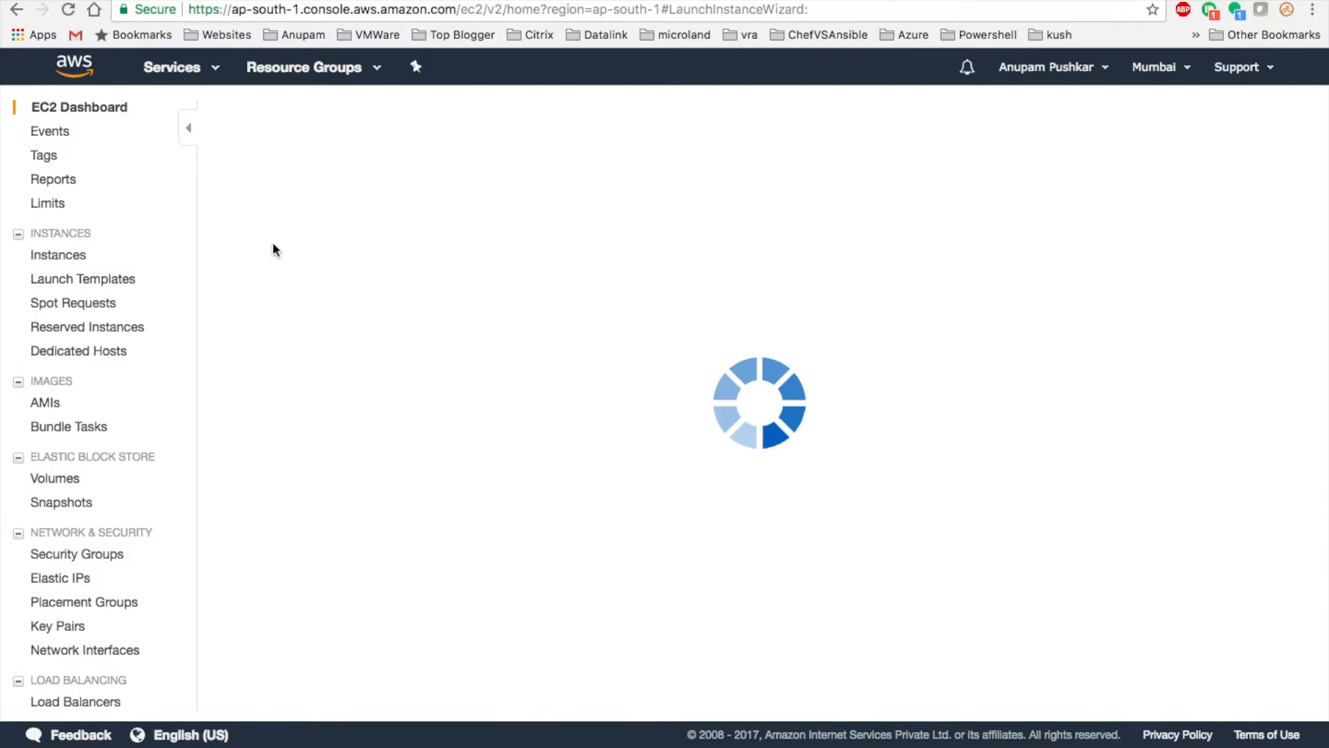
scroll(457, 409, down, 5)
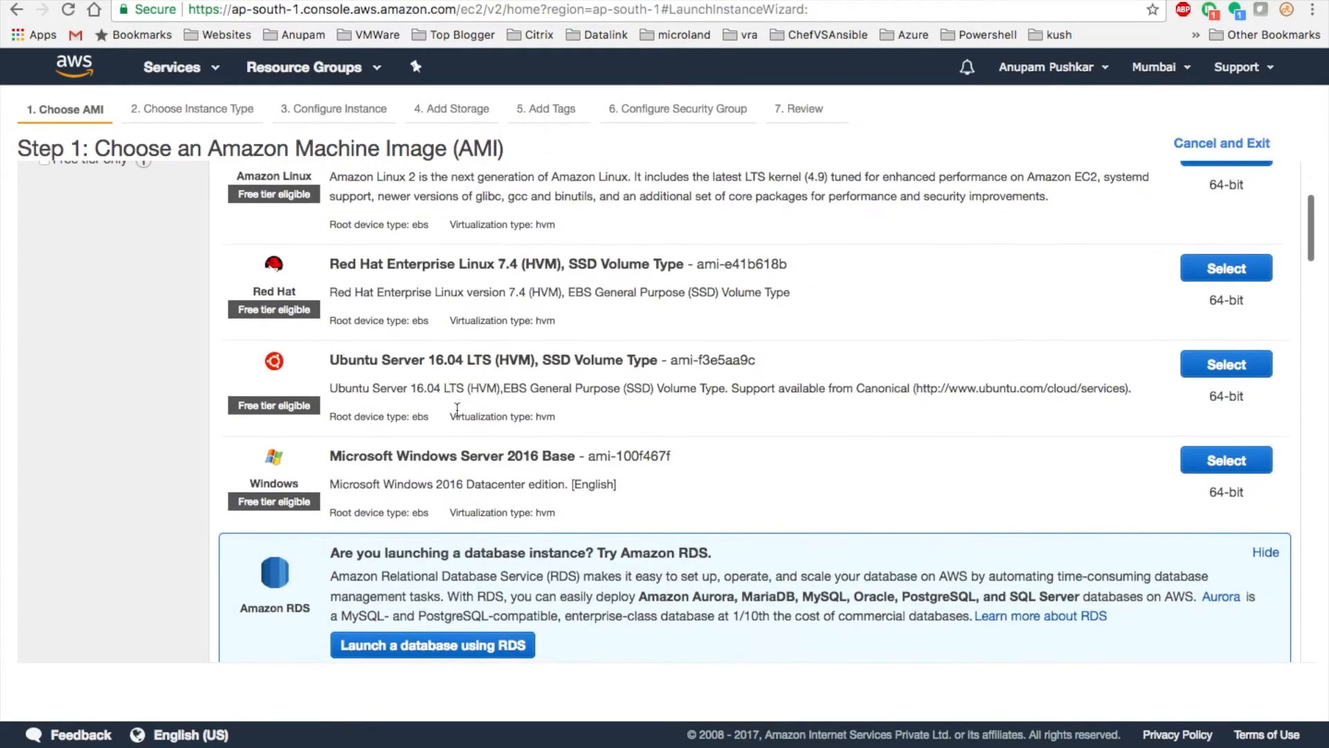
scroll(457, 409, down, 1)
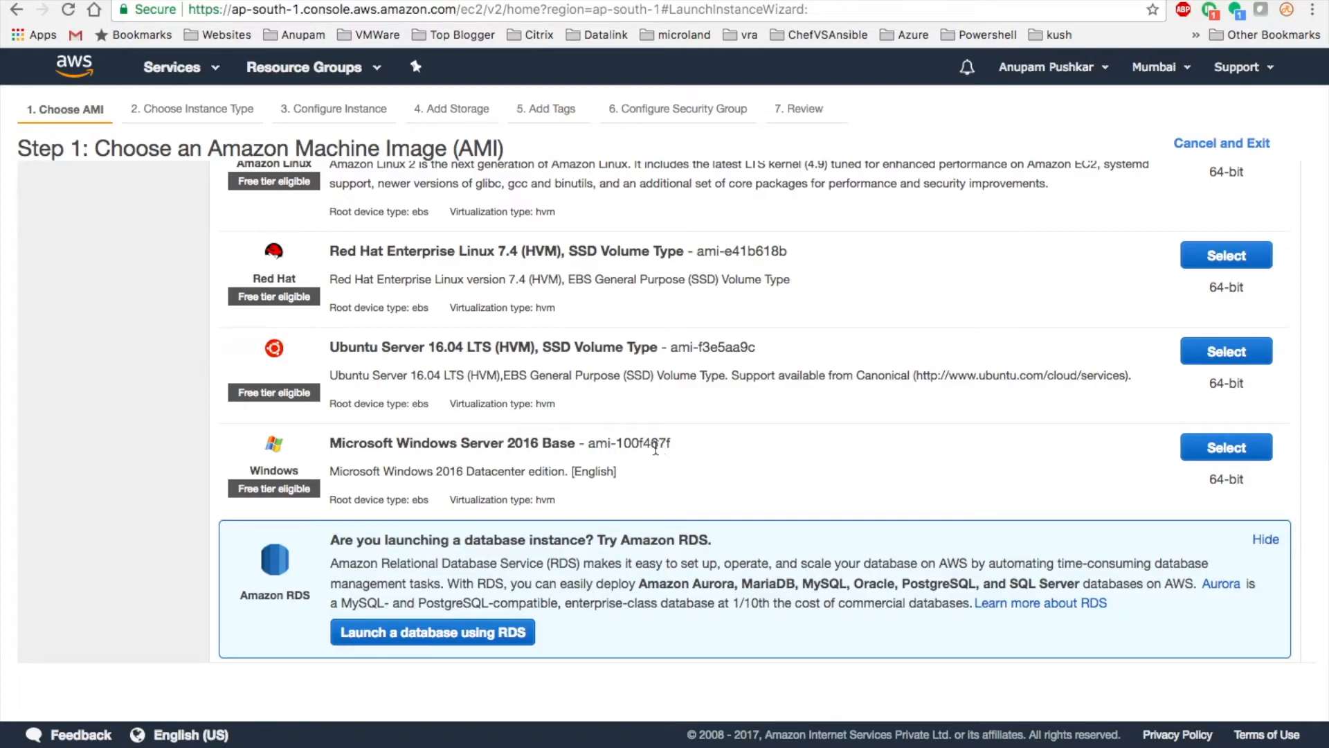
key(ctrl+Right)
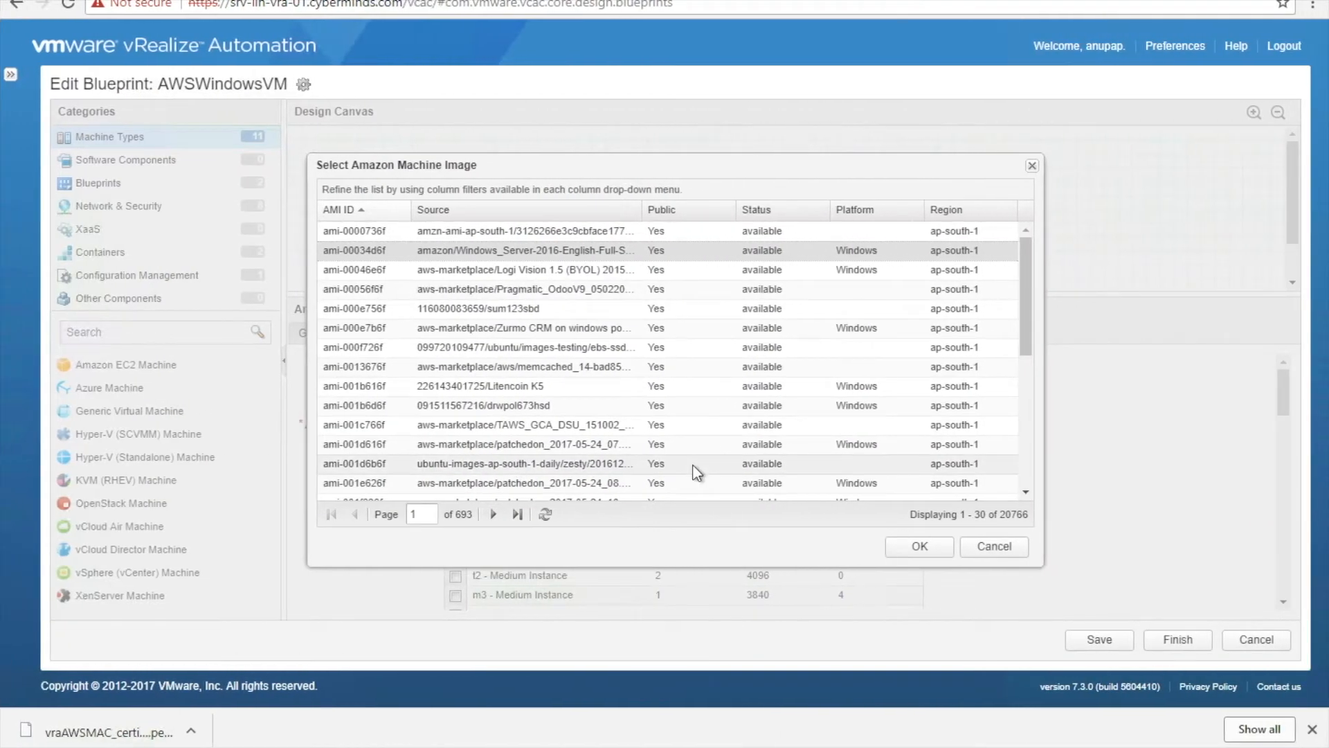
- Sort the Amazon machine image list by AMI ID and bring up that column's filter menu
click(360, 219)
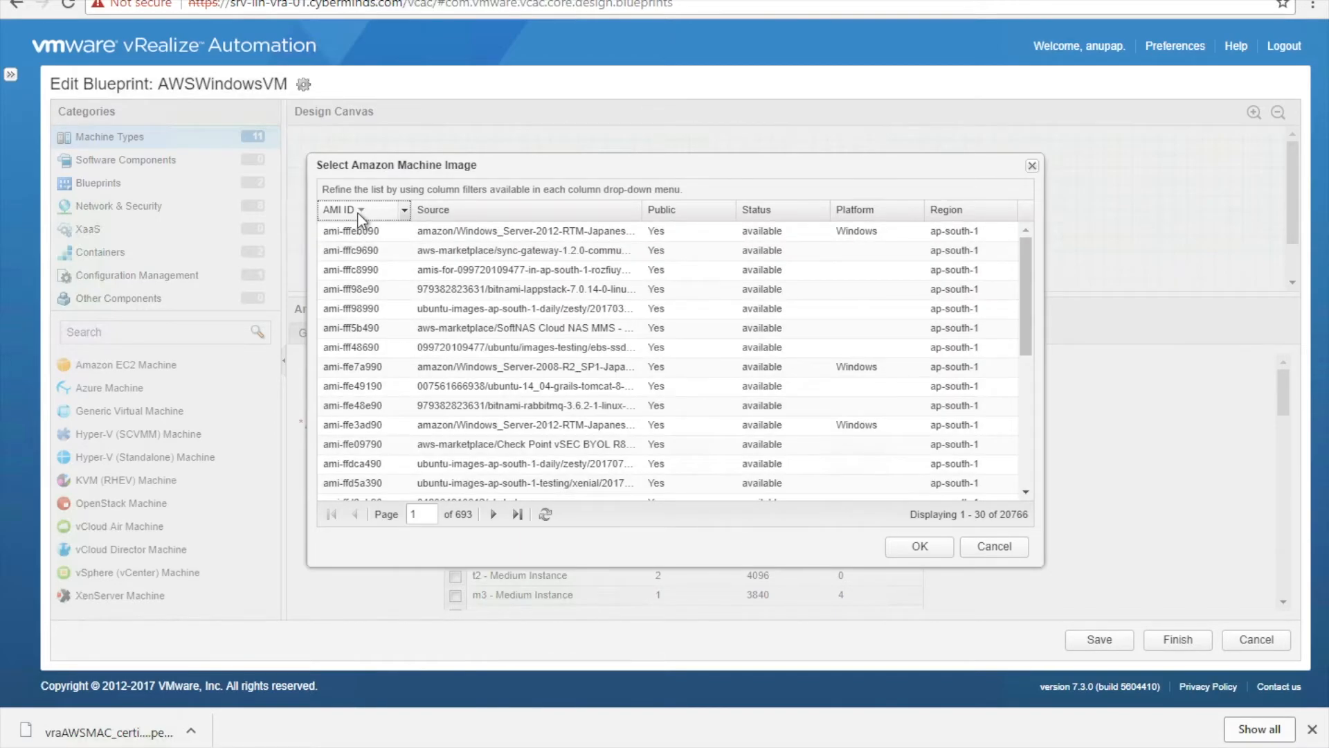
click(405, 211)
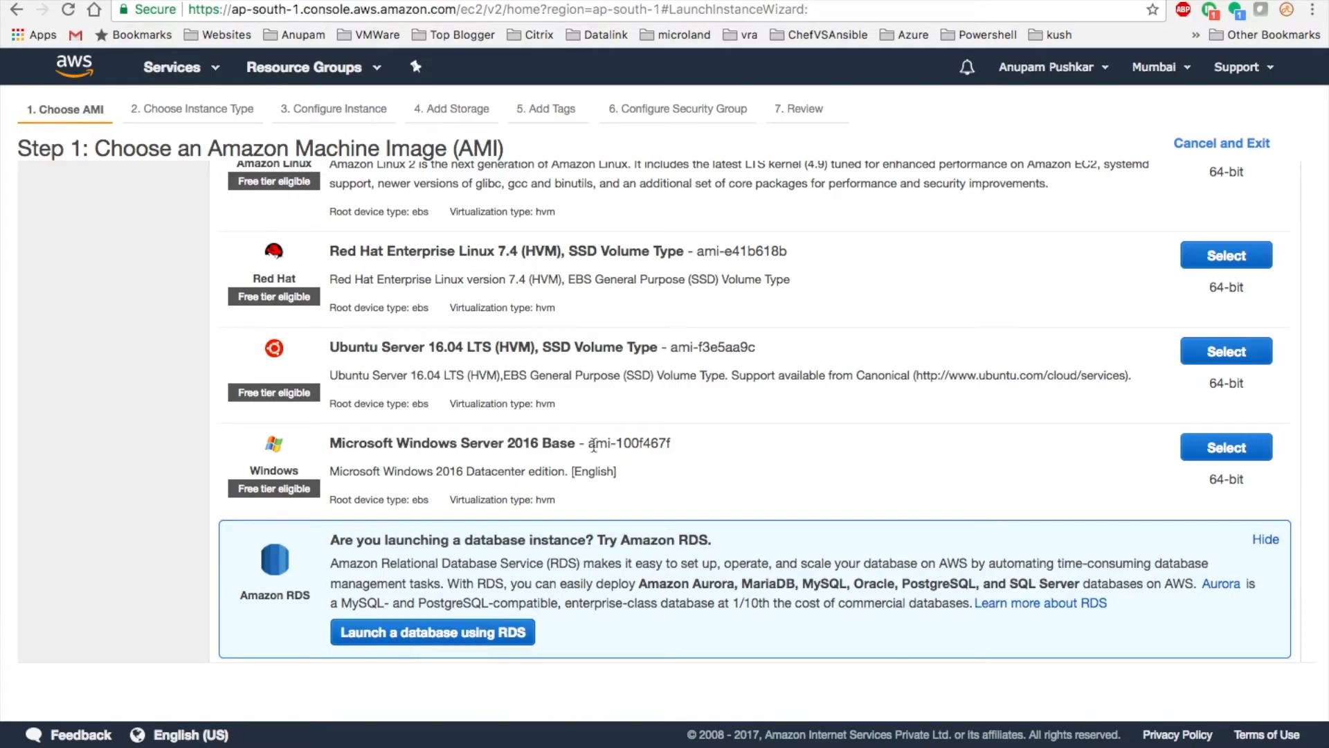
- Copy the Windows Server 2016 Base AMI ID ami-100f467f from the AWS launch wizard
drag(591, 445, 687, 451)
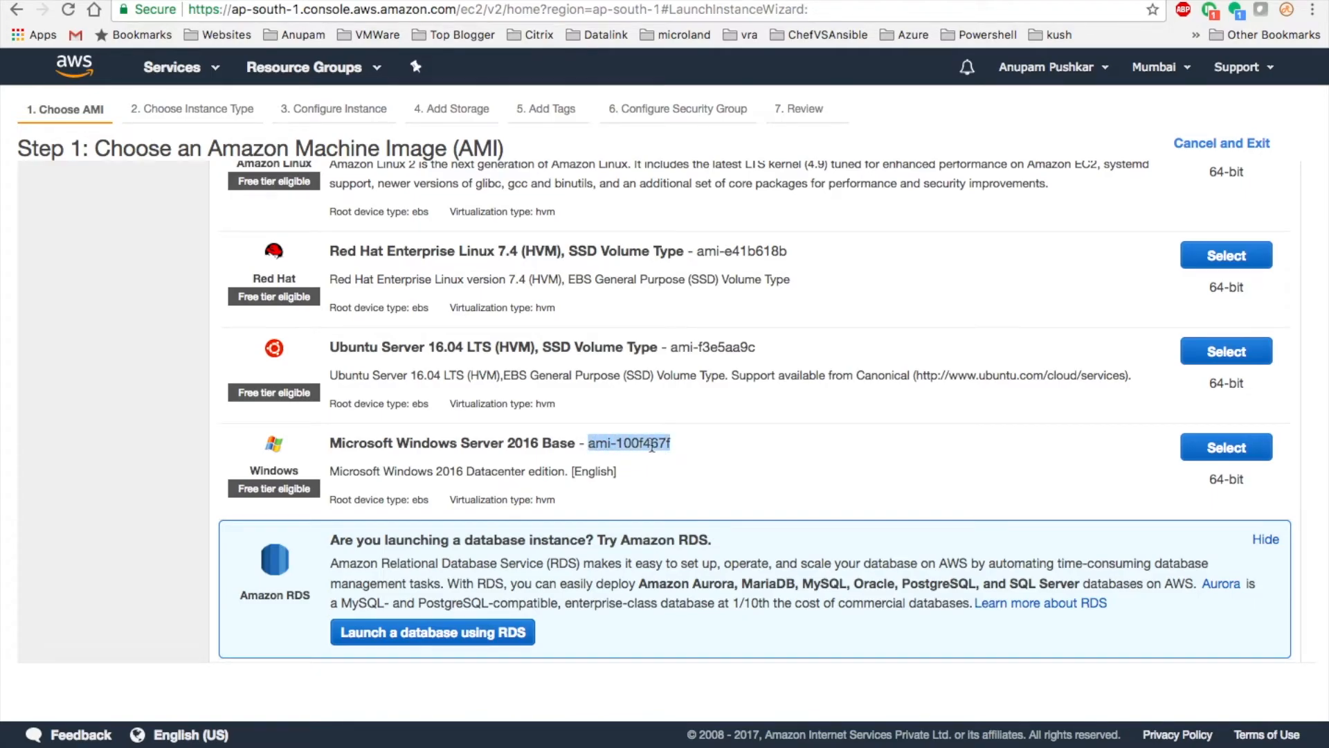
right_click(652, 446)
click(692, 483)
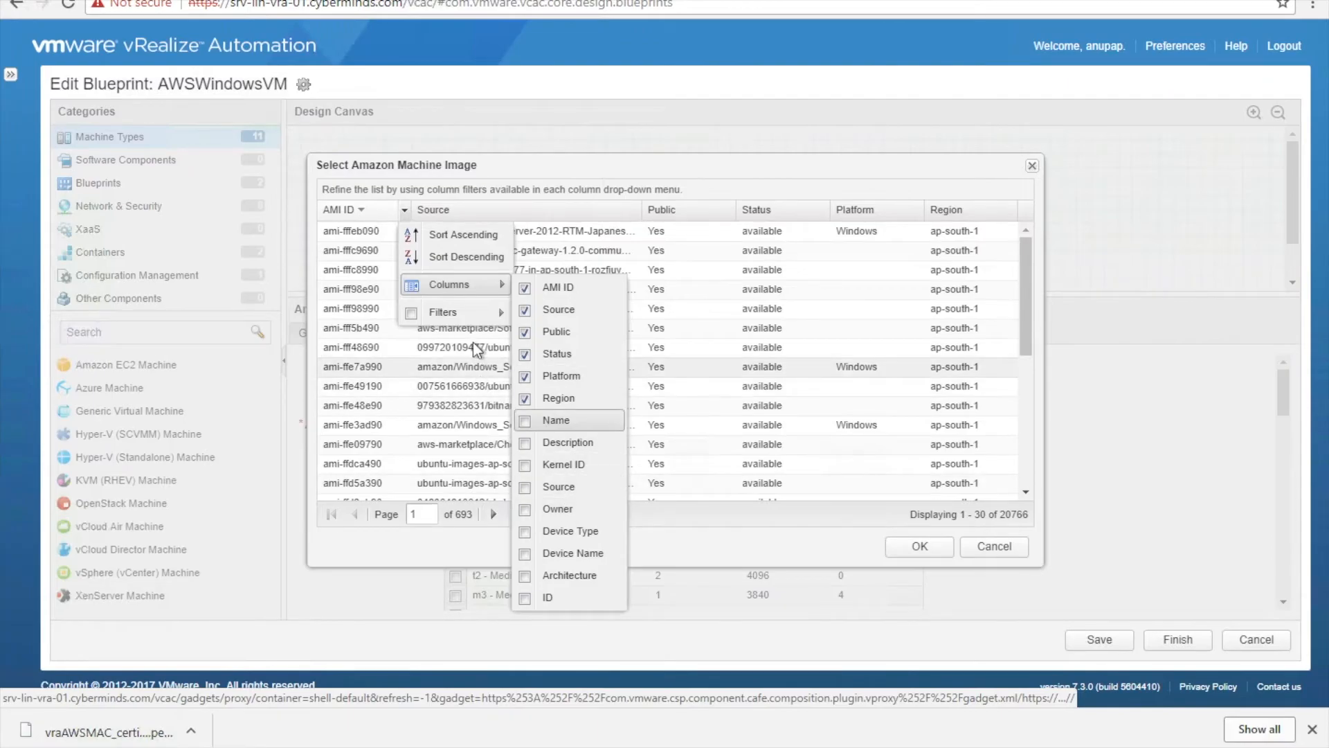
- Filter the image list by the pasted ID and set ami-100f467f as the machine image
mouse_move(450, 313)
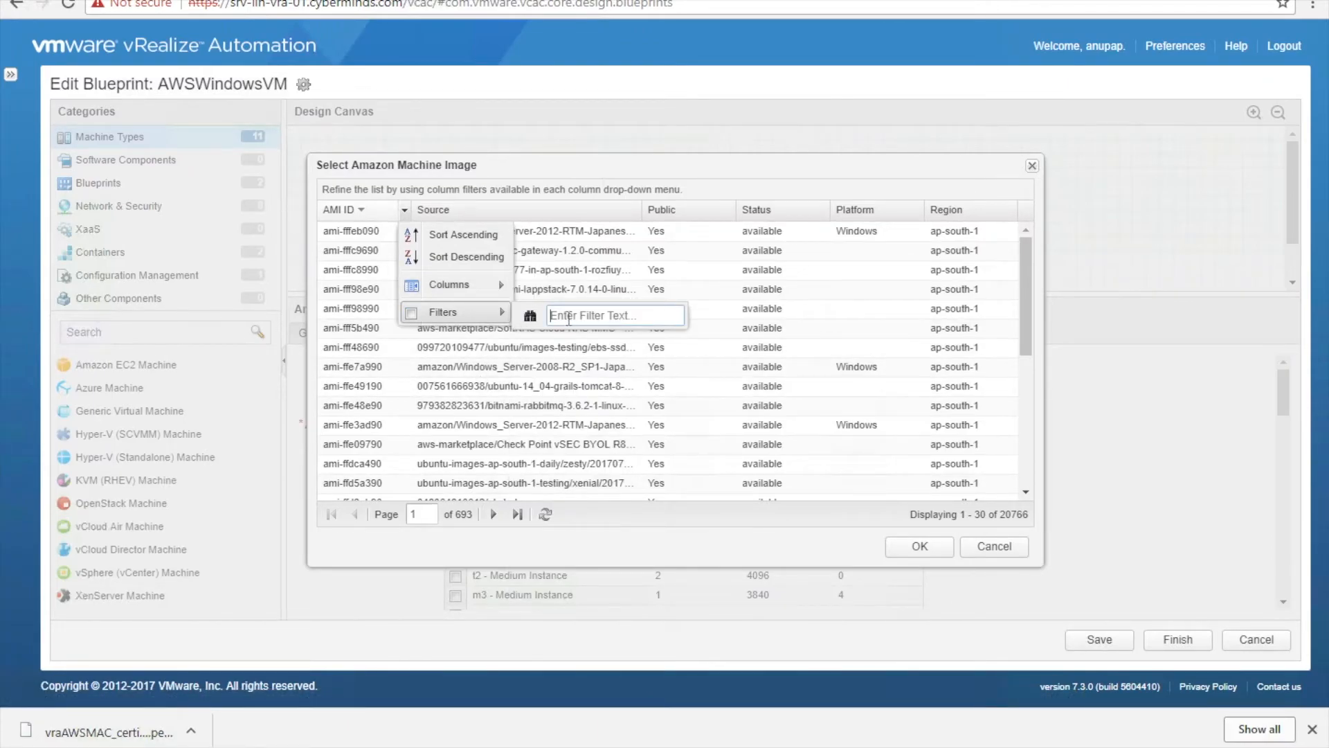
click(568, 317)
key(ctrl+v)
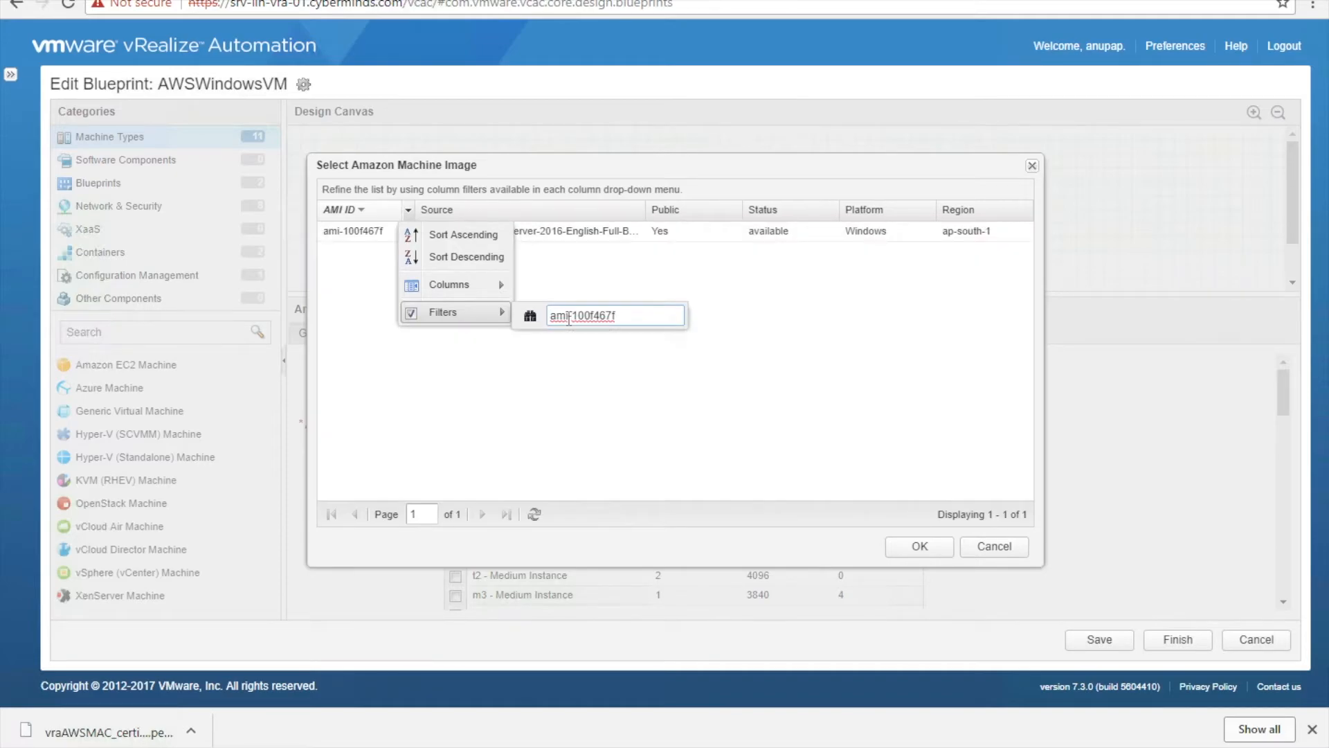
click(591, 231)
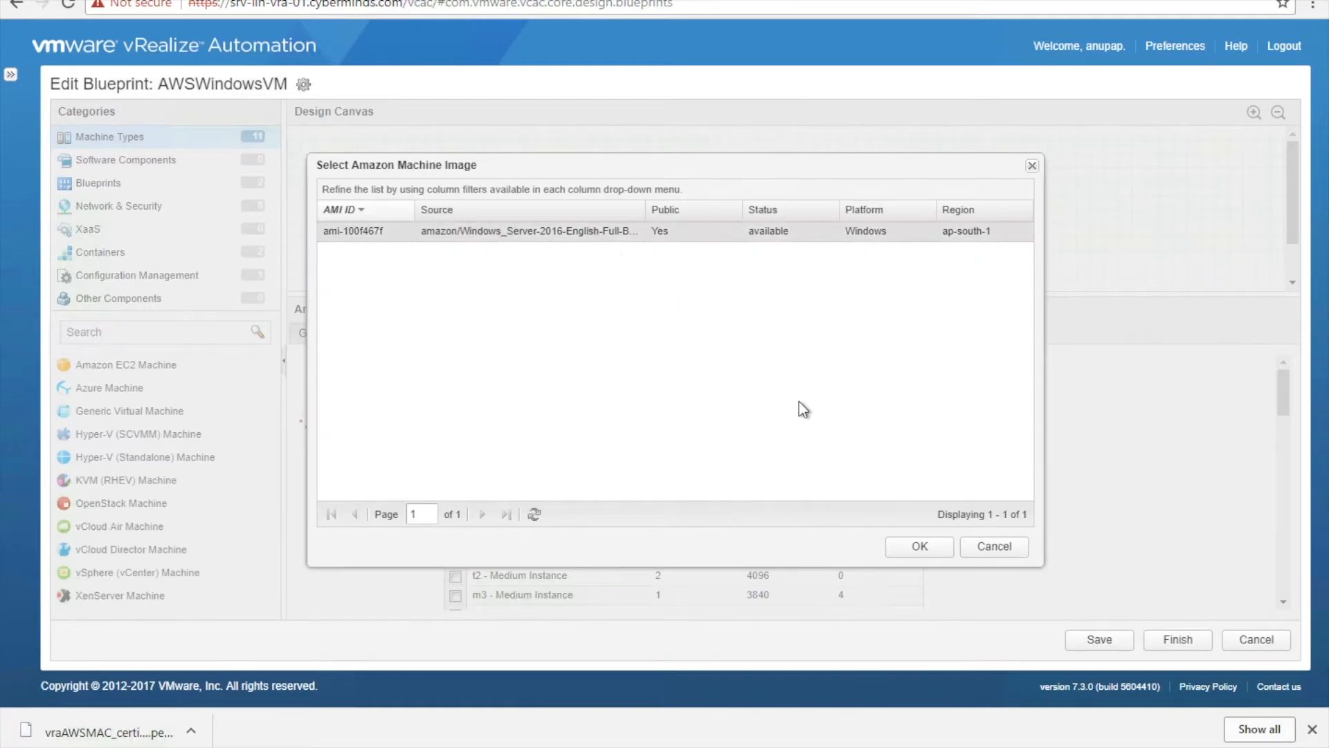
click(899, 547)
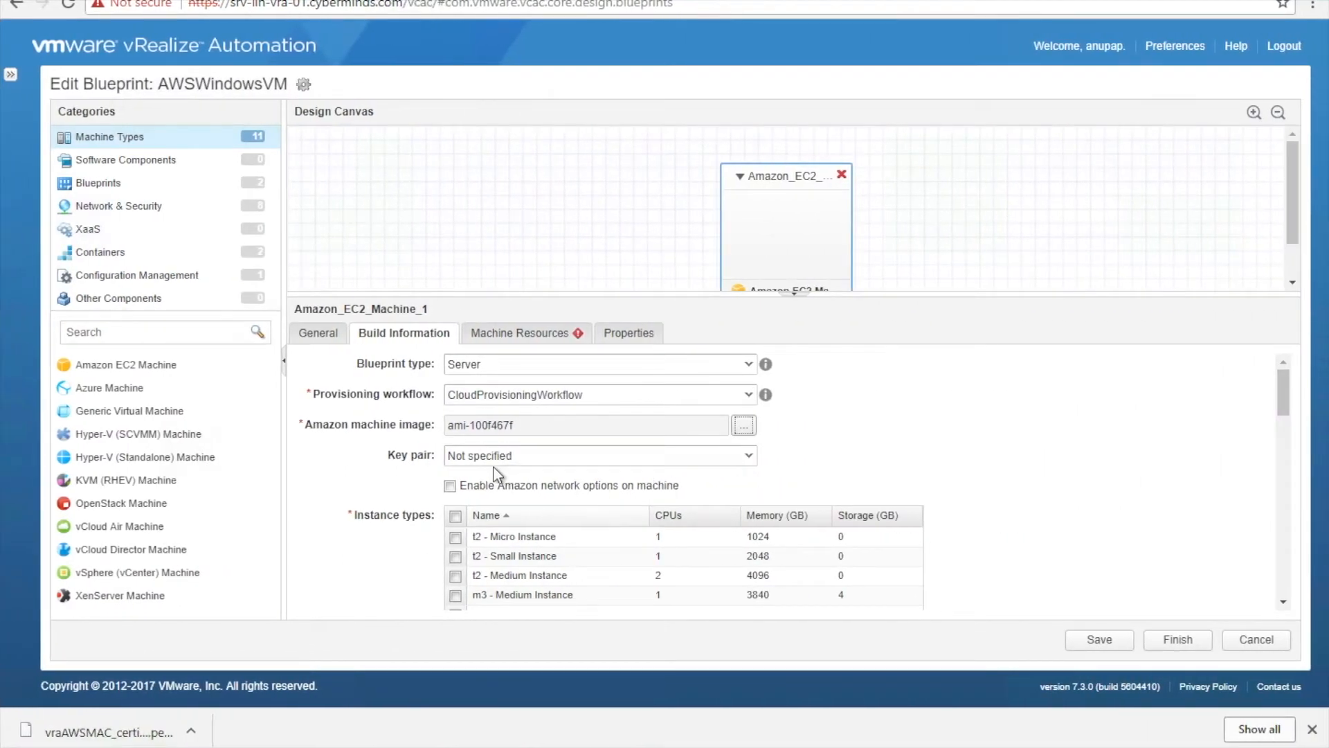
- Try the key pair options and leave the key pair at Not specified
click(549, 456)
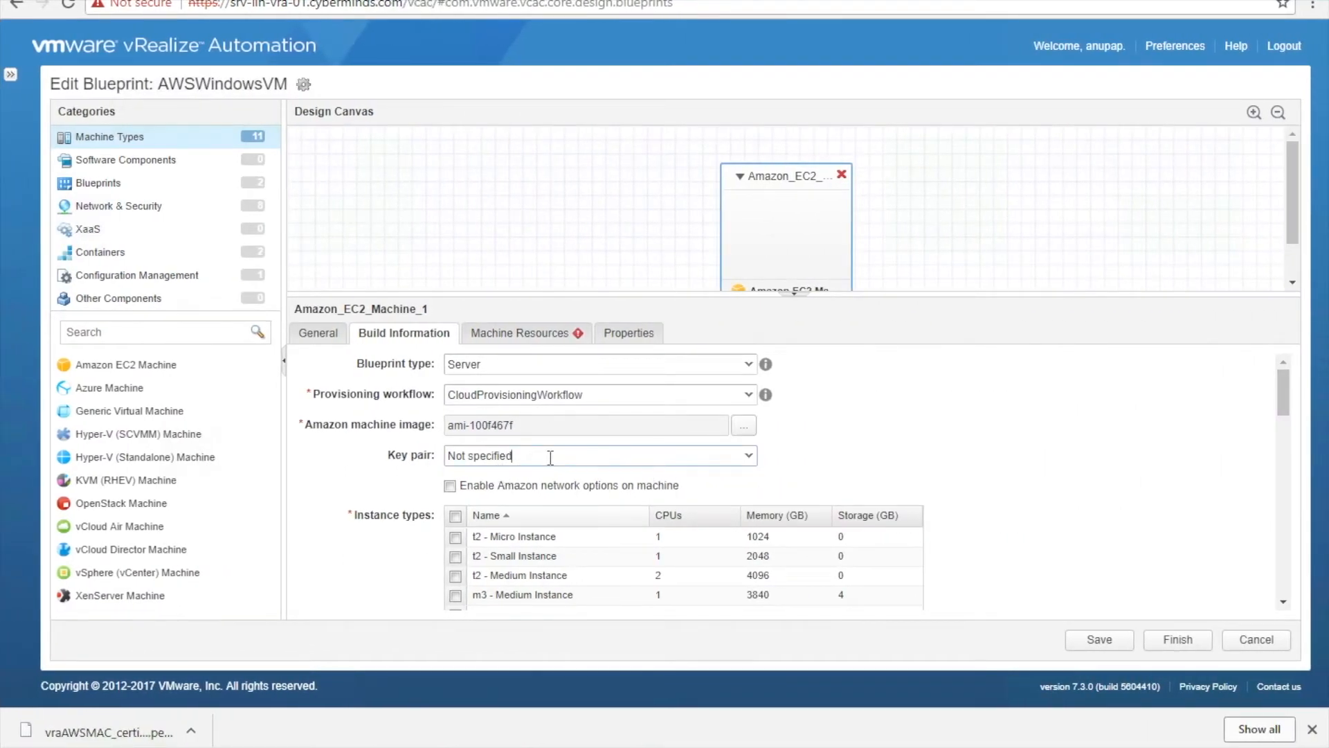
click(749, 458)
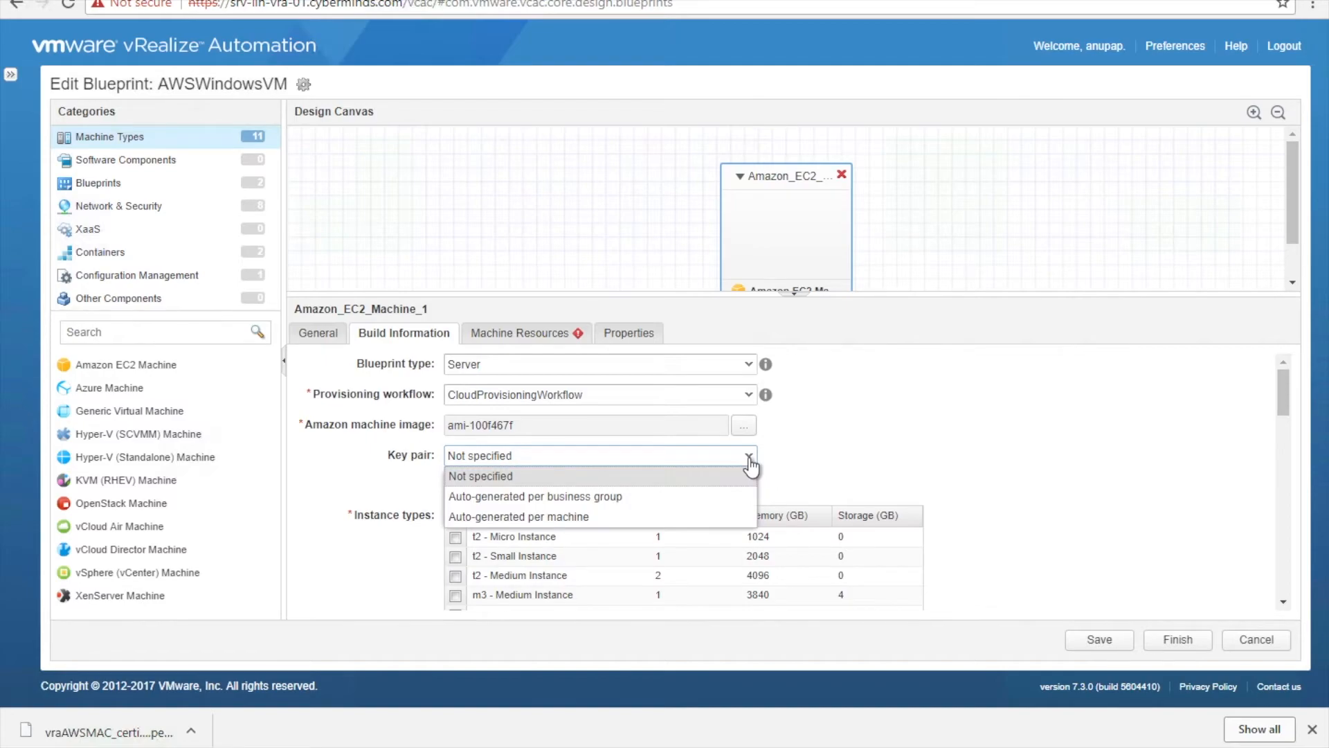
click(616, 500)
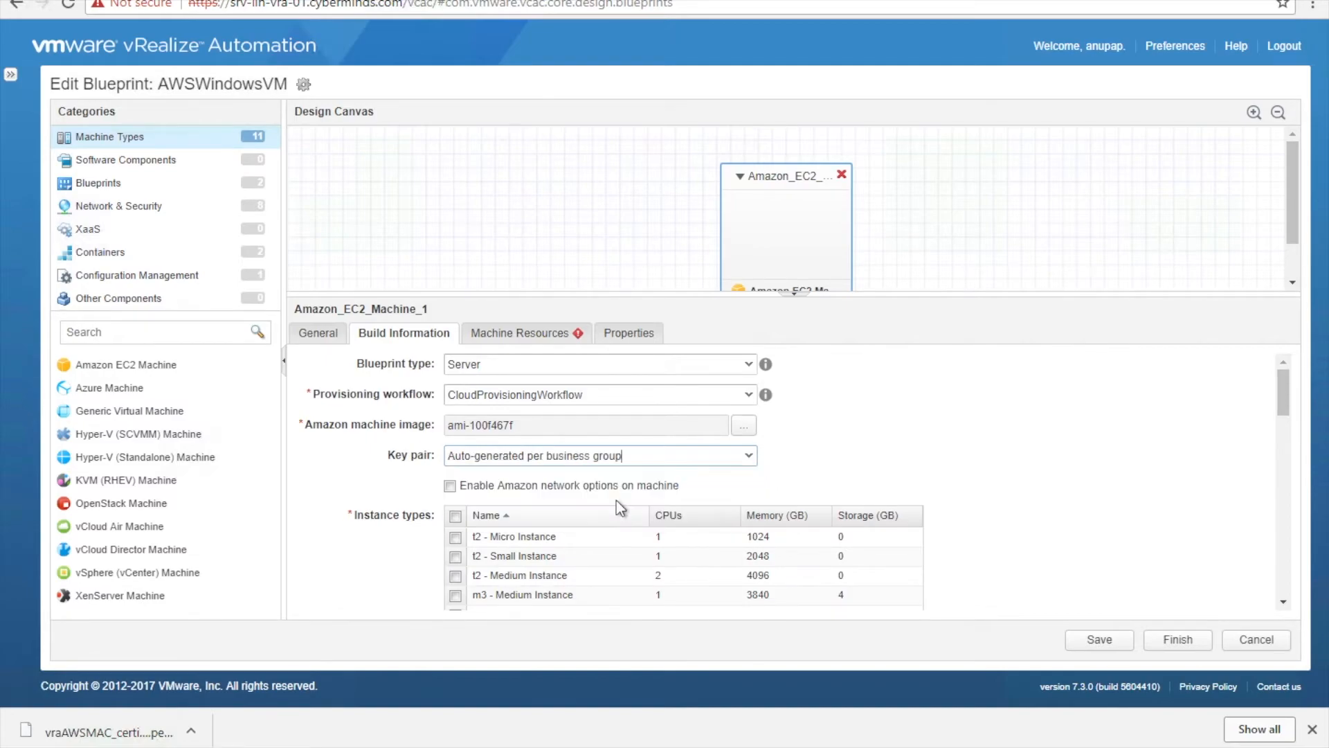
click(749, 459)
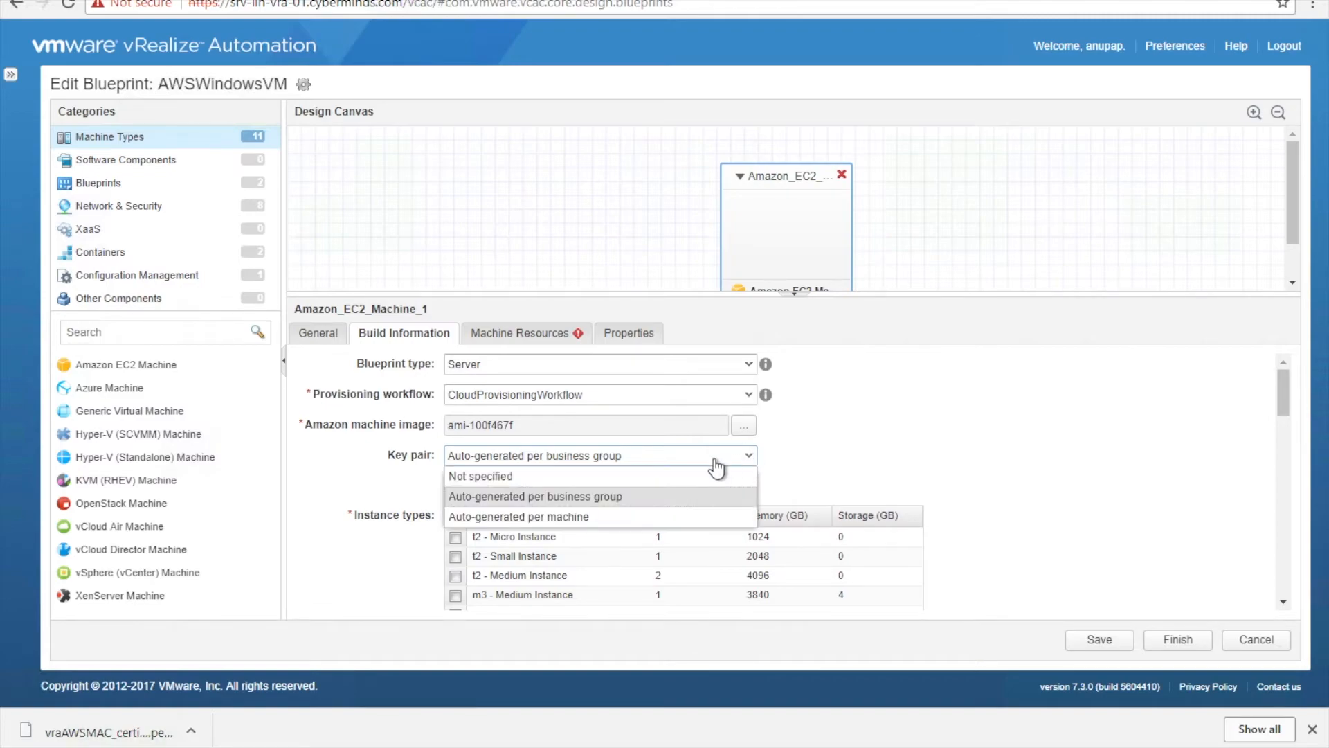
click(684, 474)
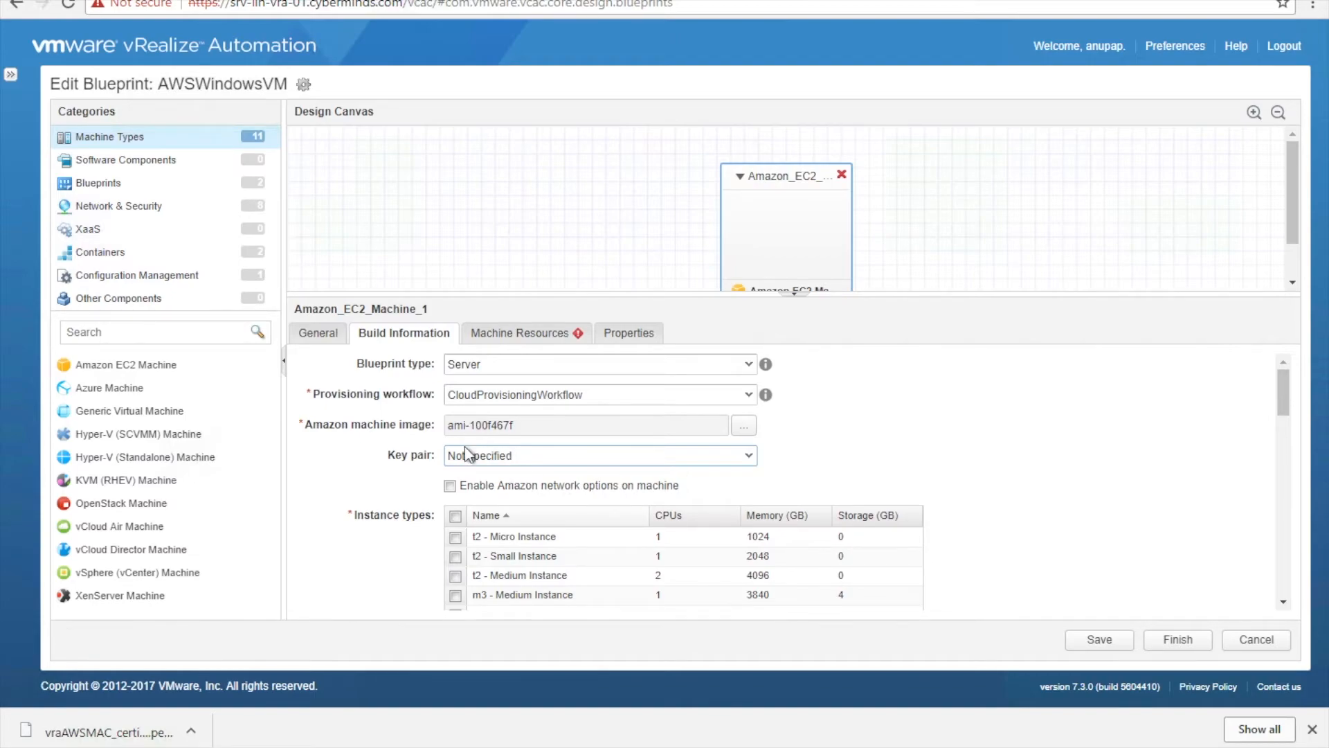
- Allow the t2 - Micro Instance type, review Machine Resources, and finish the AWSWindowsVM blueprint
click(454, 537)
scroll(771, 464, down, 4)
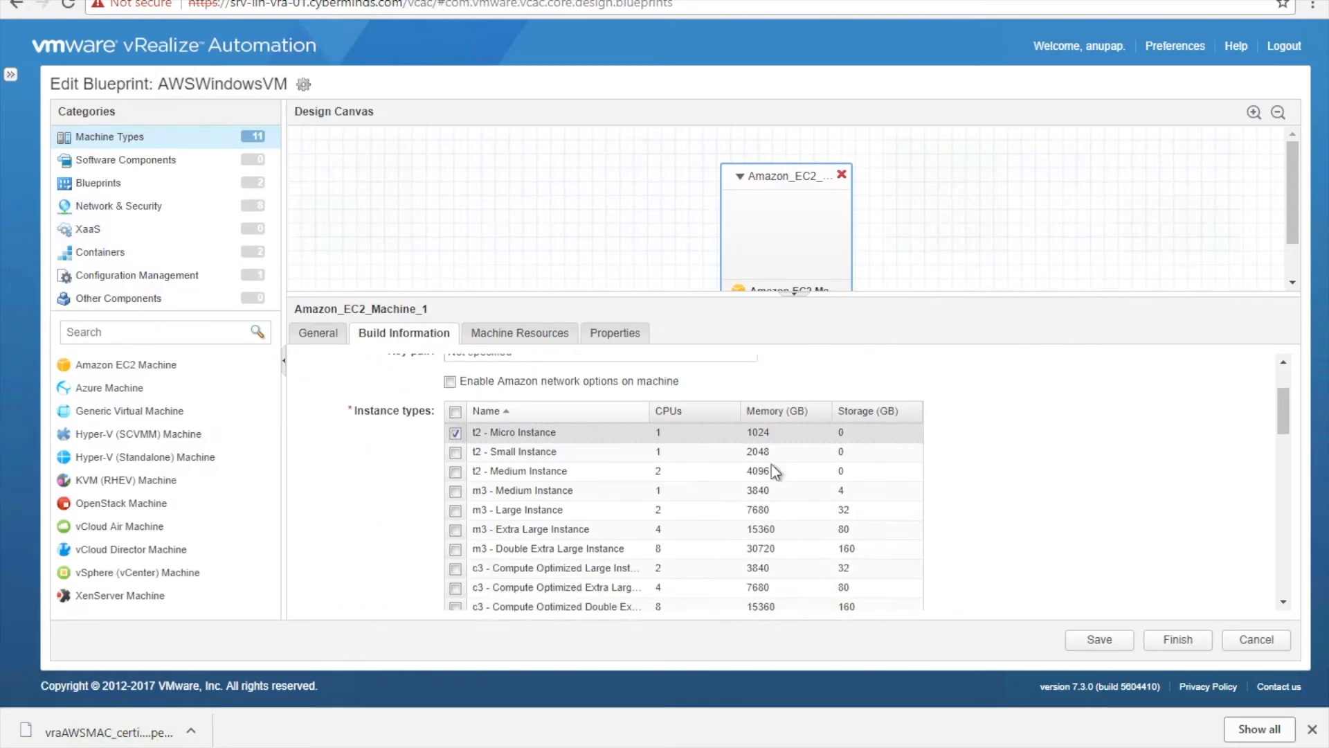
scroll(771, 463, up, 5)
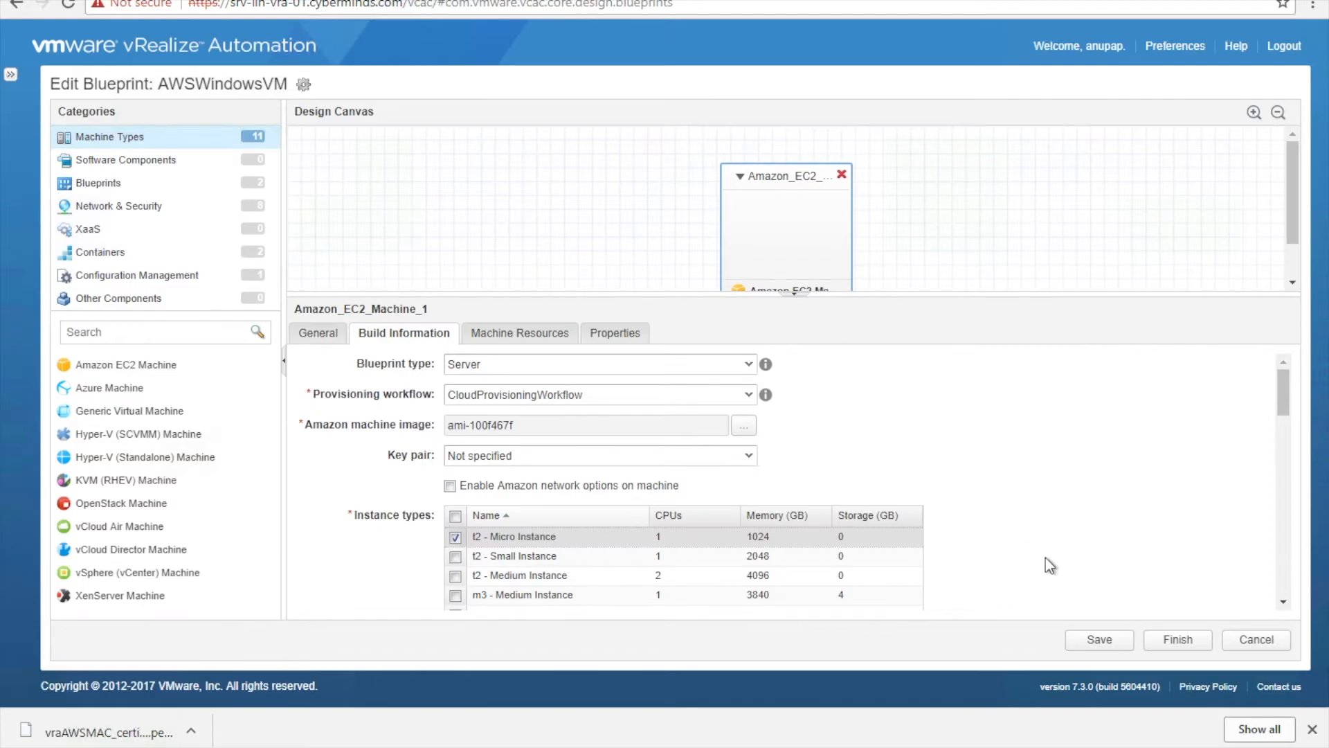
click(496, 336)
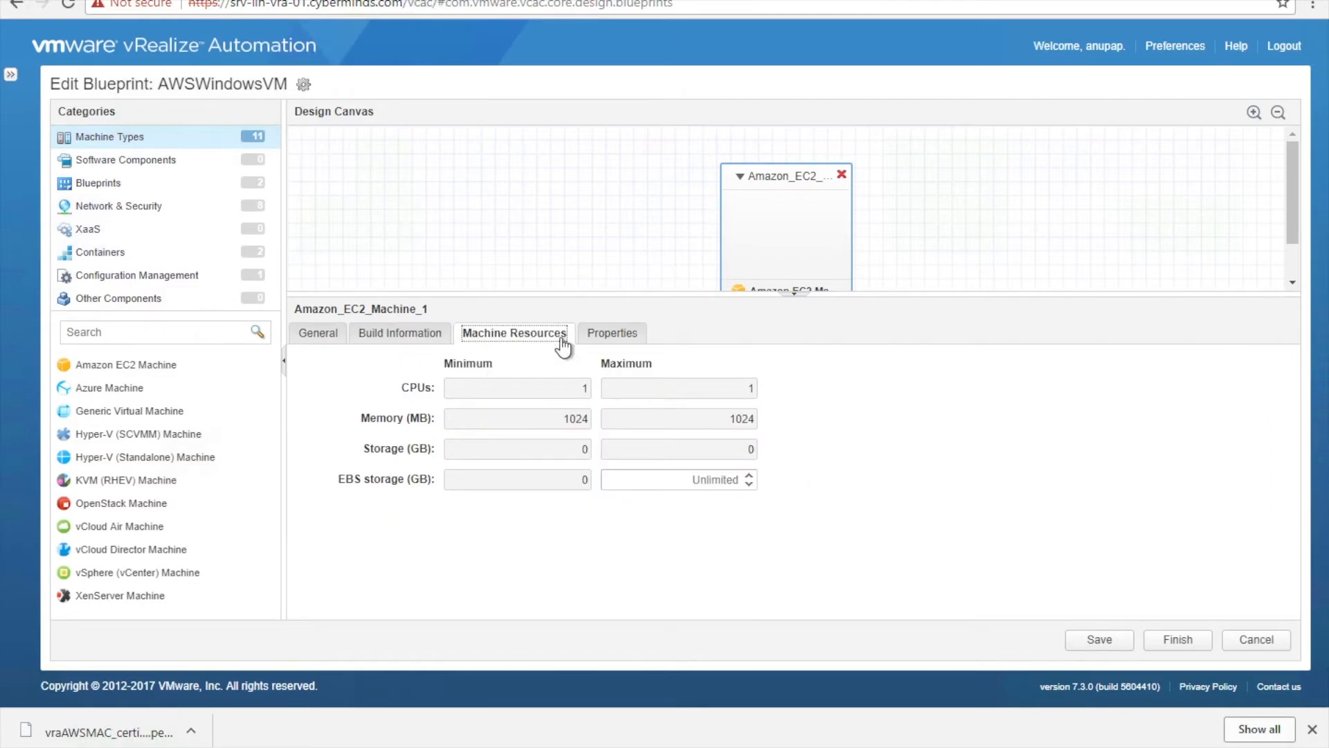
click(396, 334)
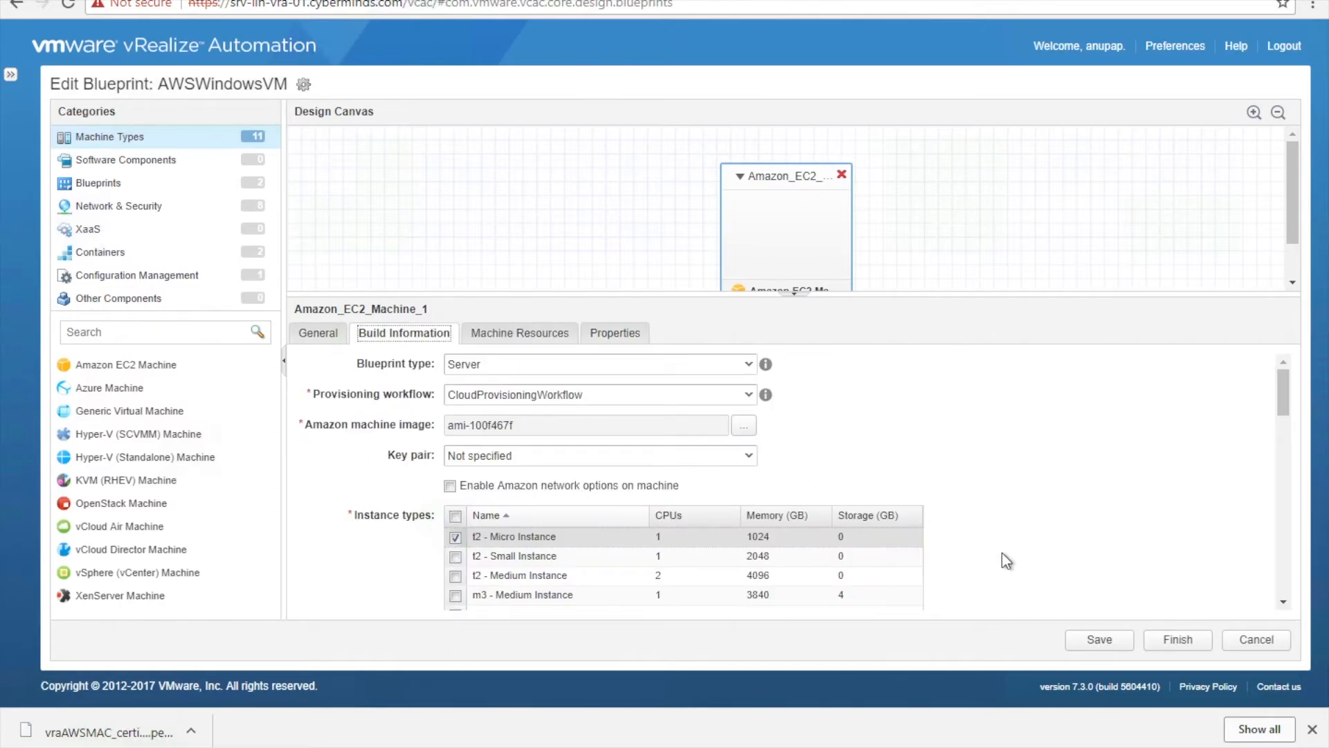
click(1170, 639)
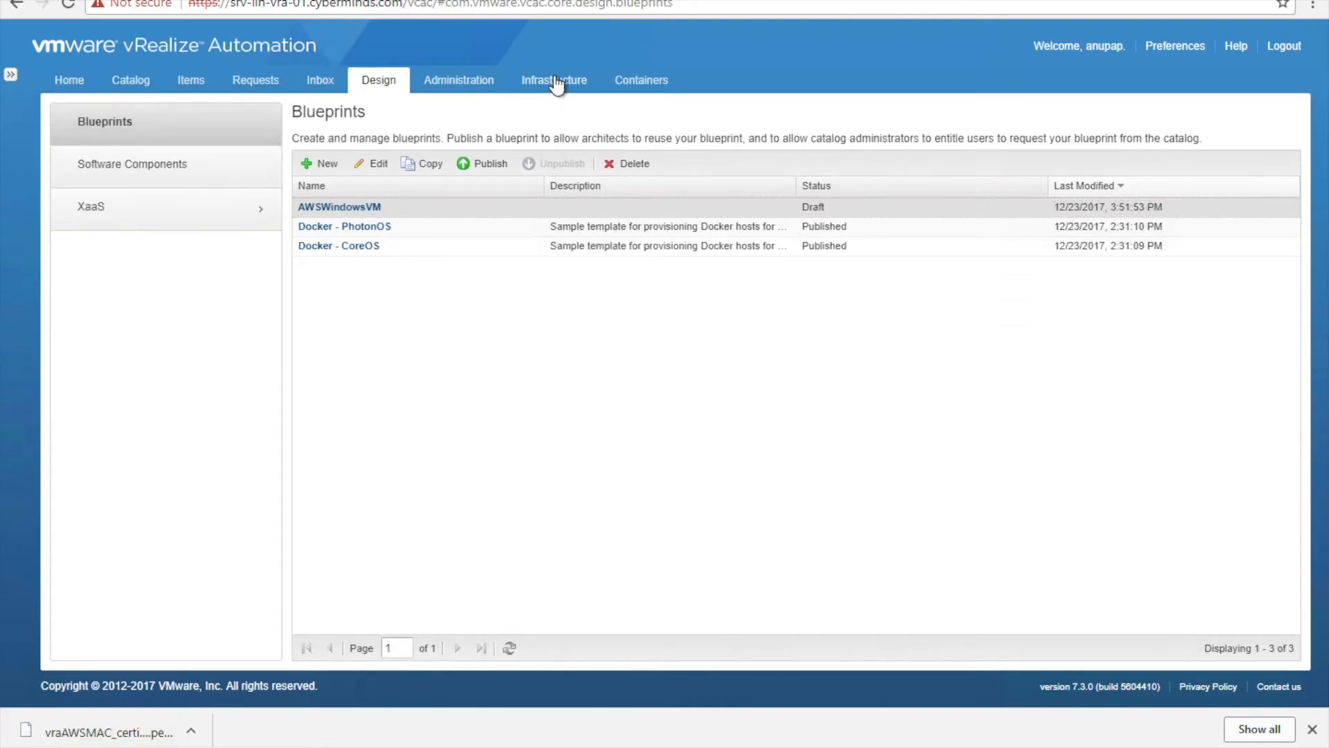
- Open the ResMumbai reservation for editing under Infrastructure > Reservations
click(555, 80)
click(127, 263)
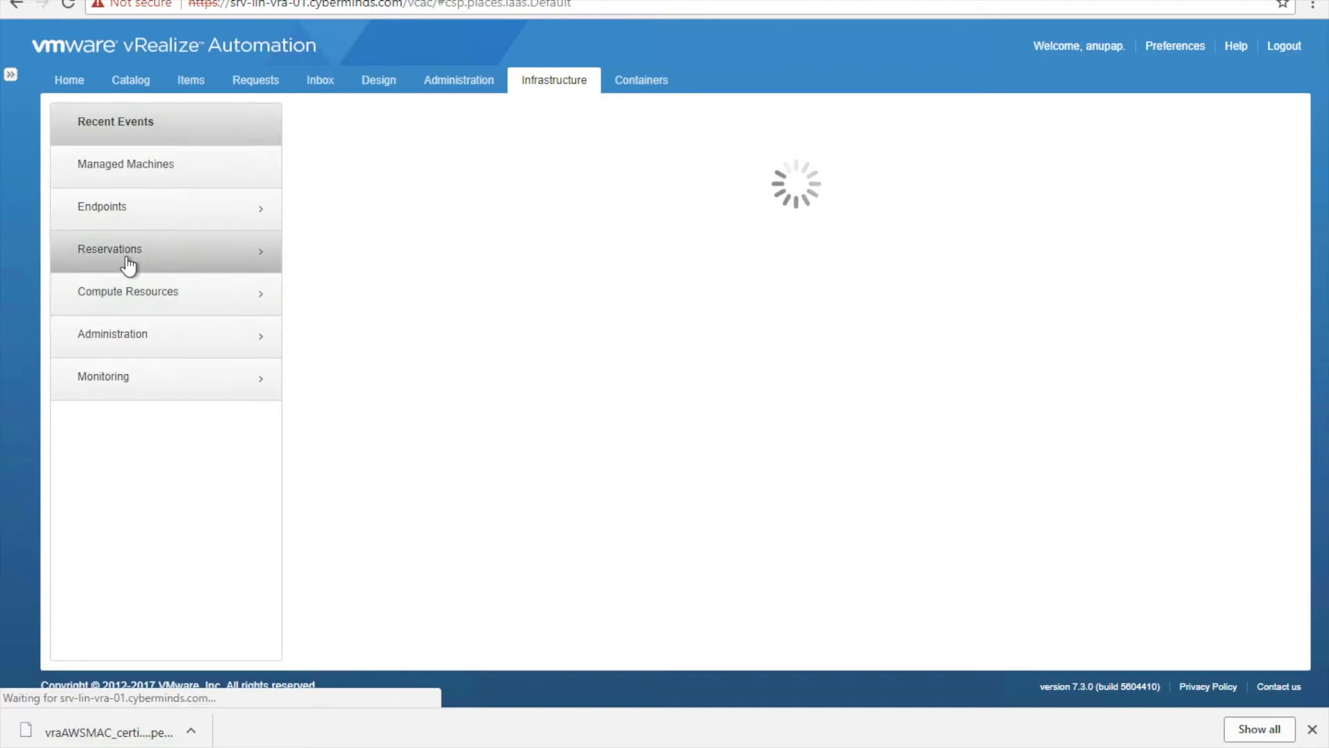
click(130, 201)
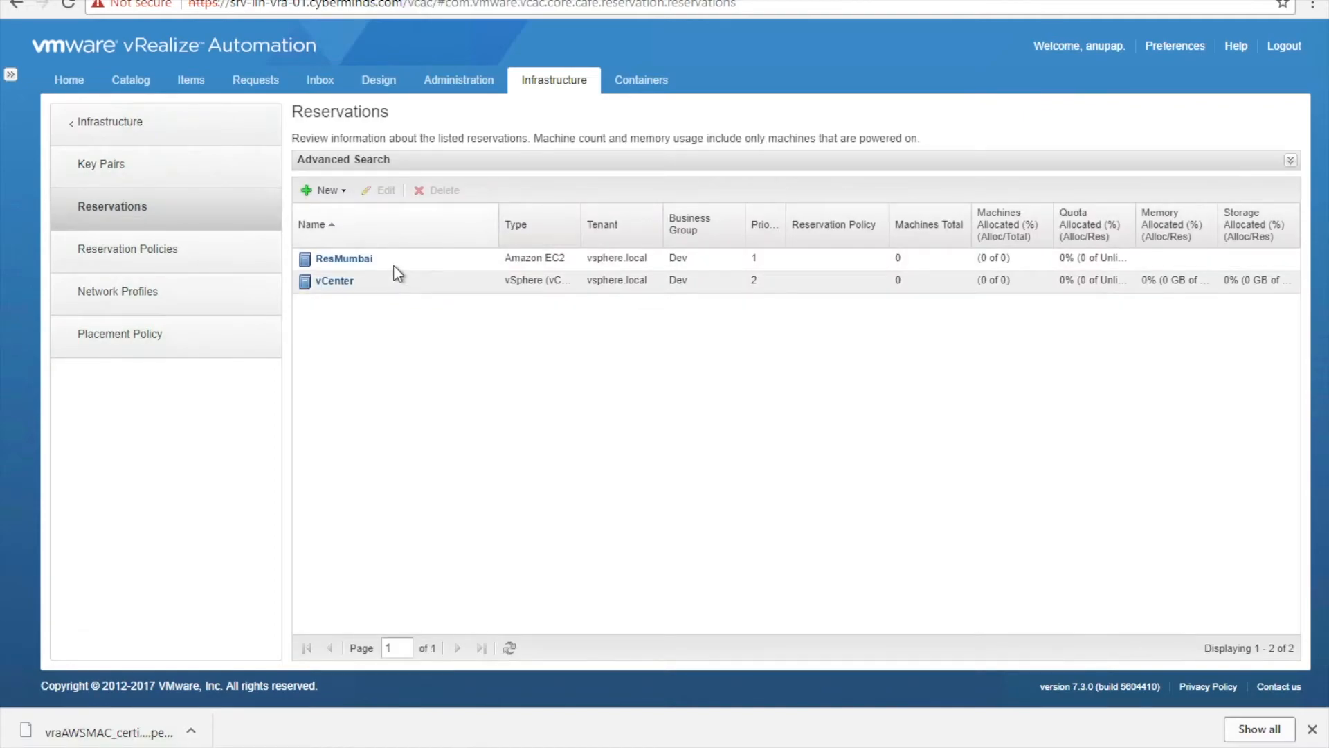
click(398, 265)
click(382, 190)
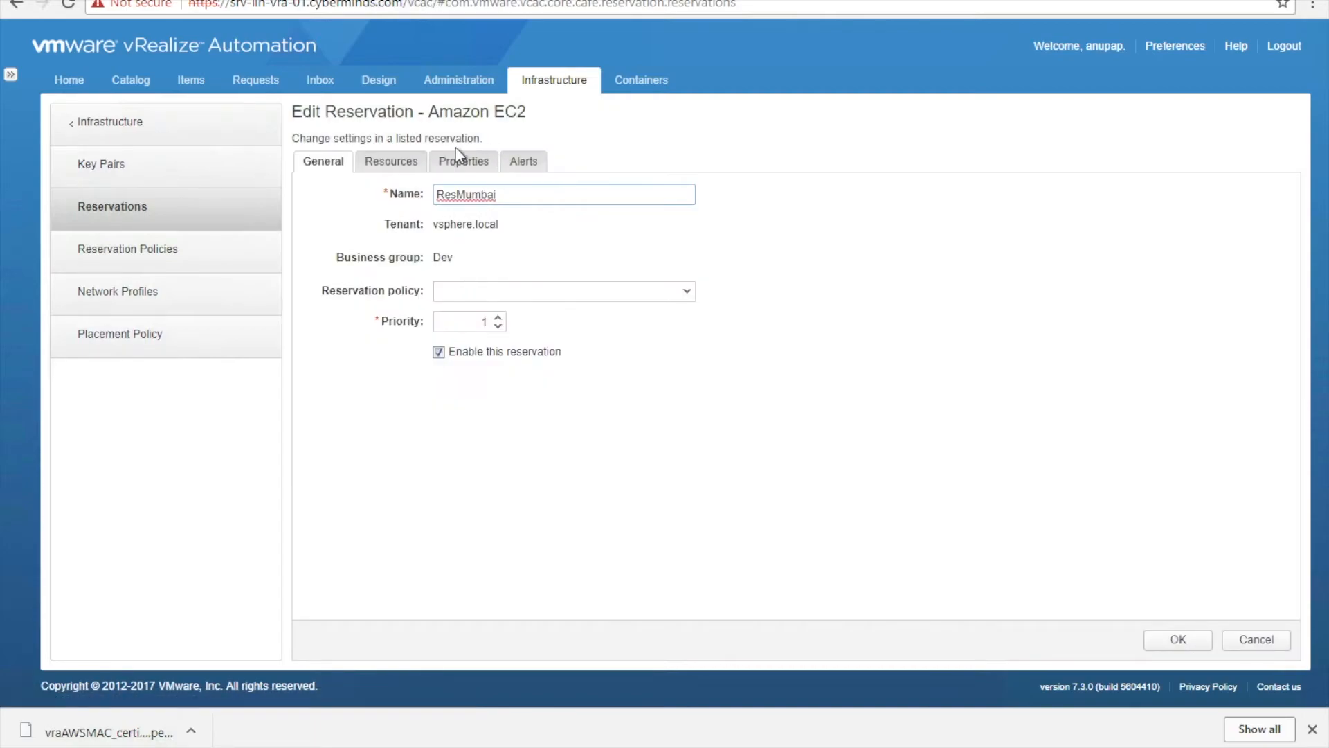
- Set ResMumbai's key pair to the specific key pair vraAWSMAC and save it
click(403, 167)
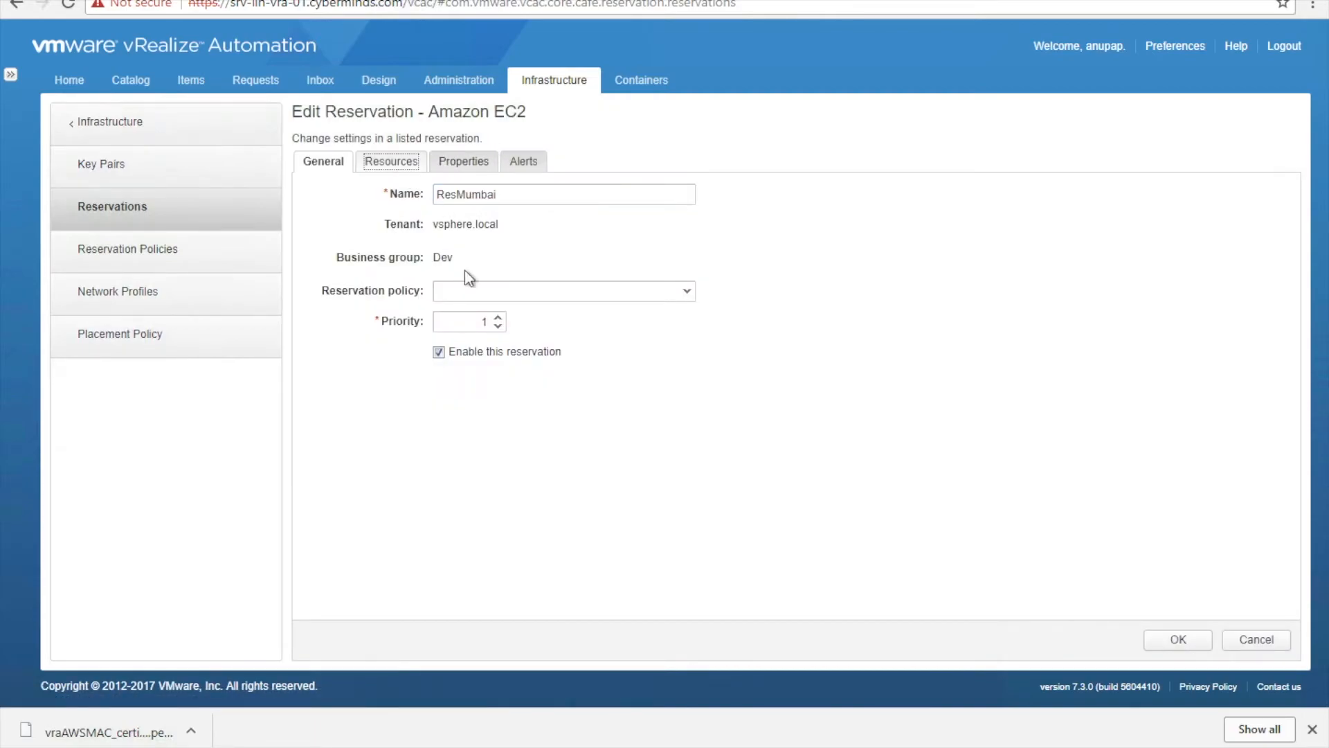
click(687, 262)
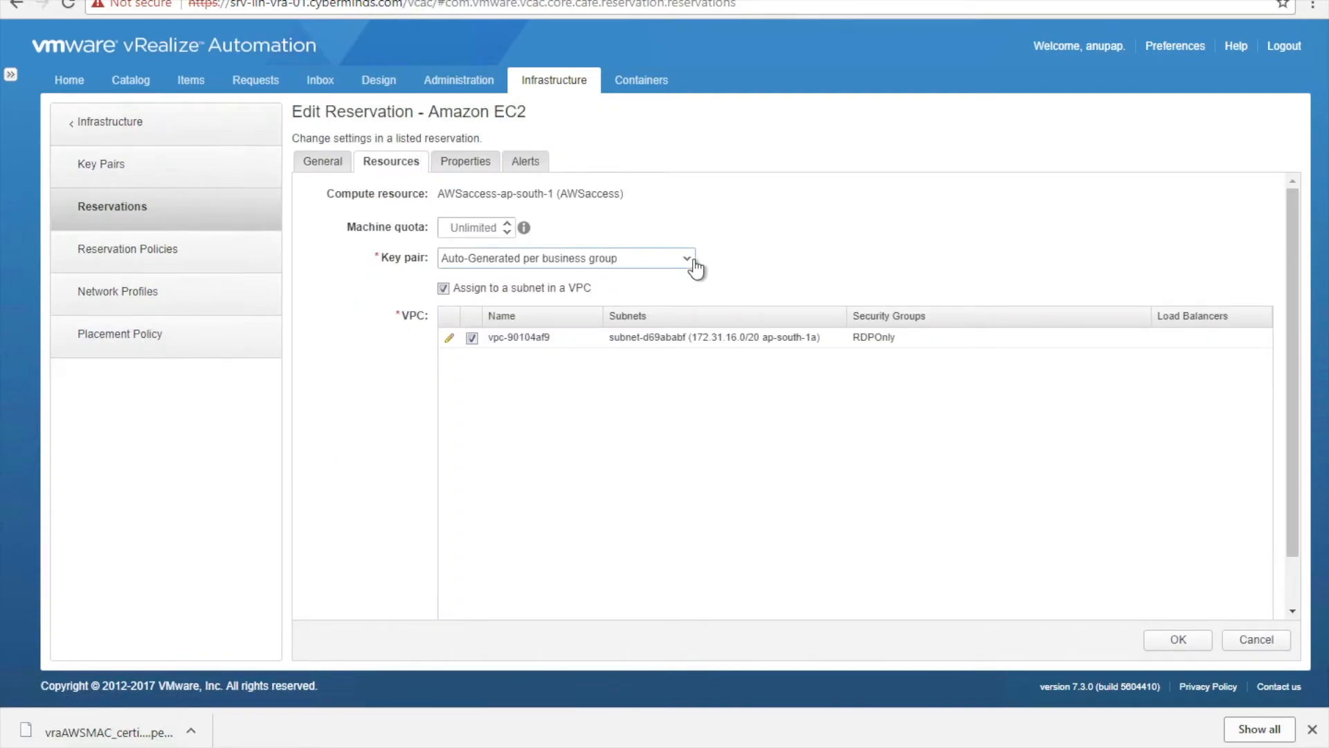
click(544, 339)
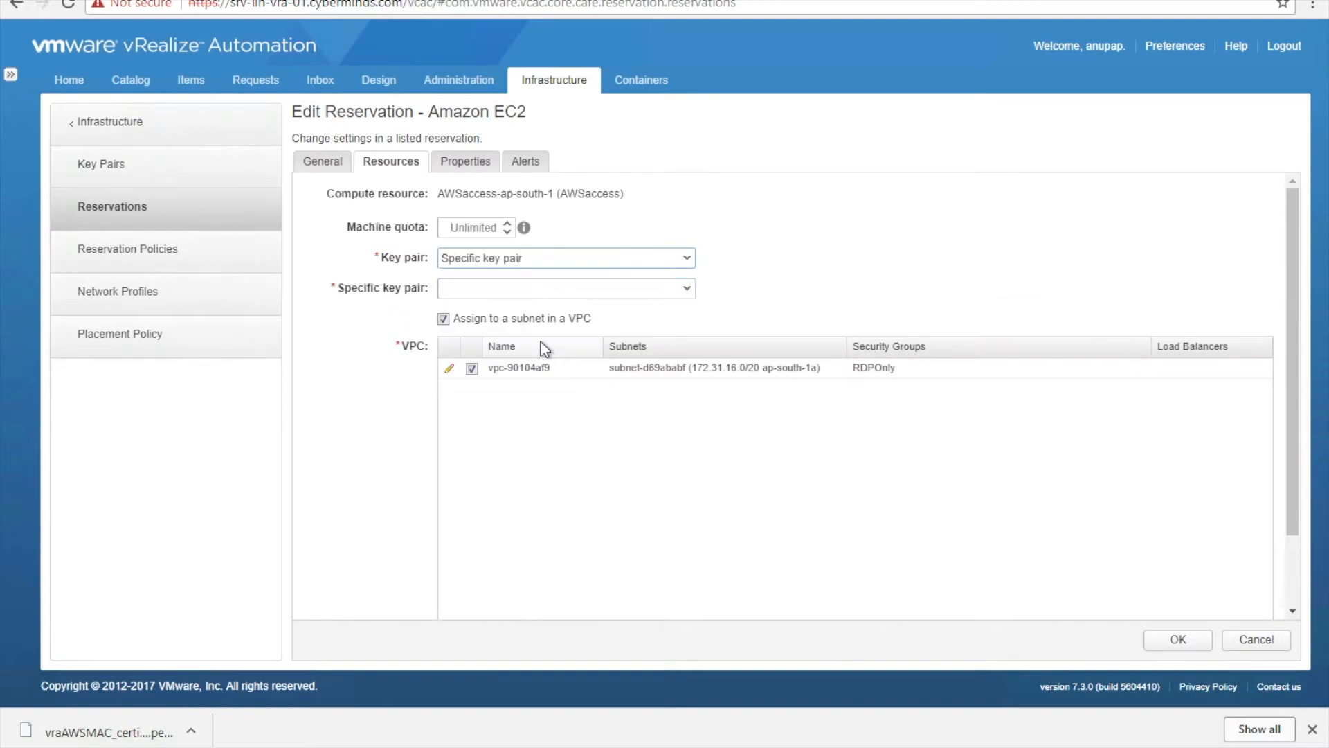
click(686, 290)
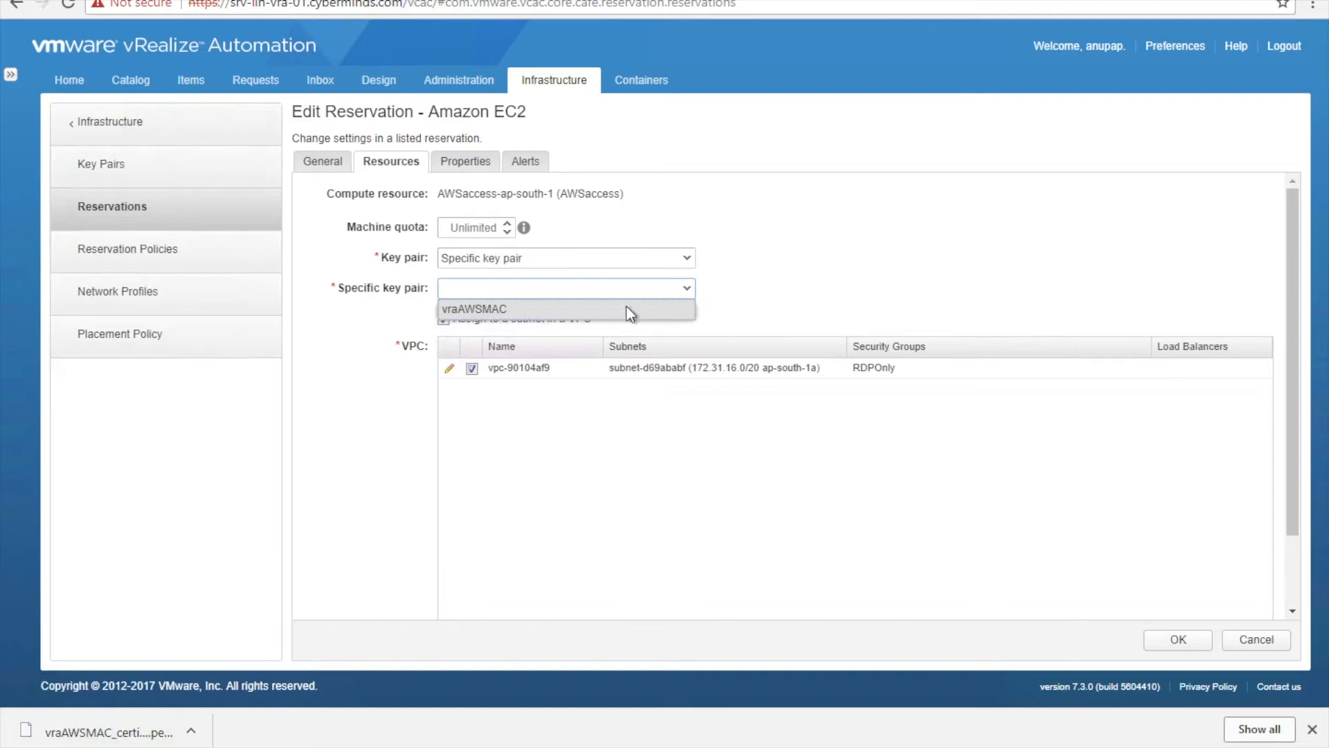
click(627, 309)
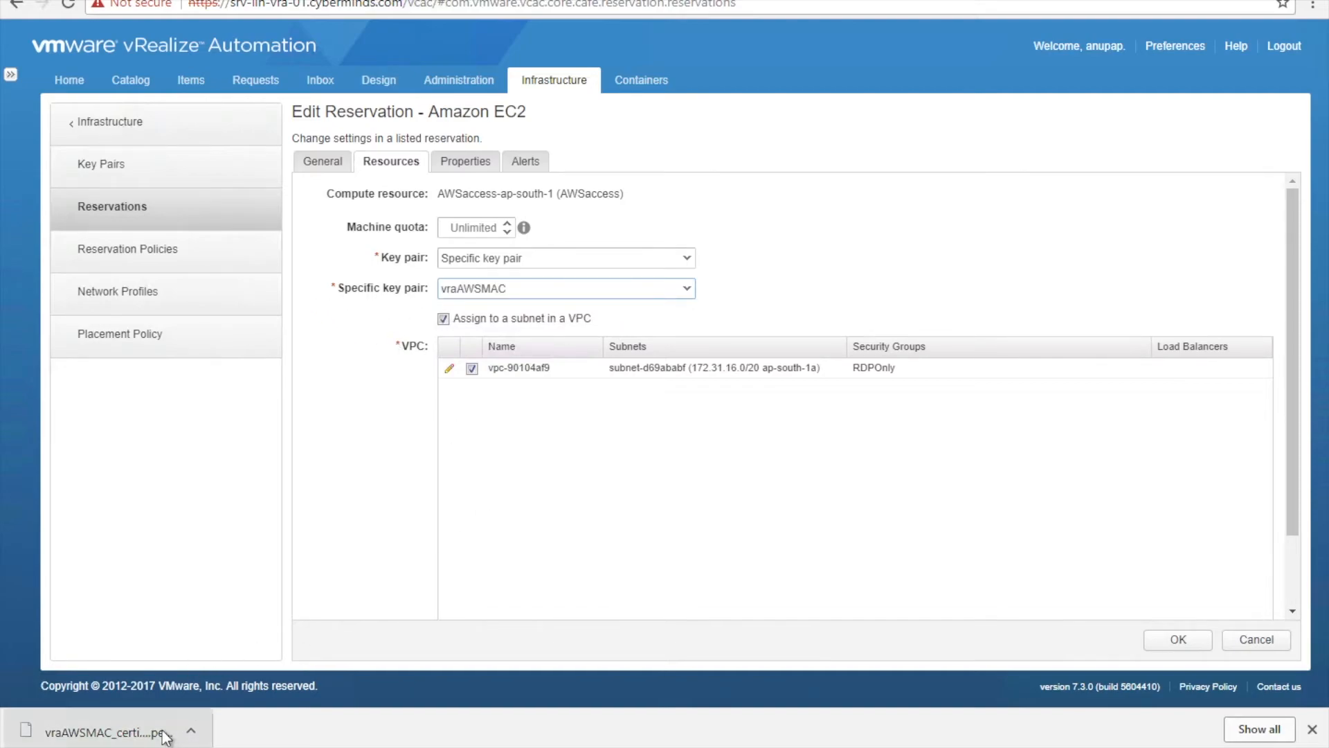
click(1194, 641)
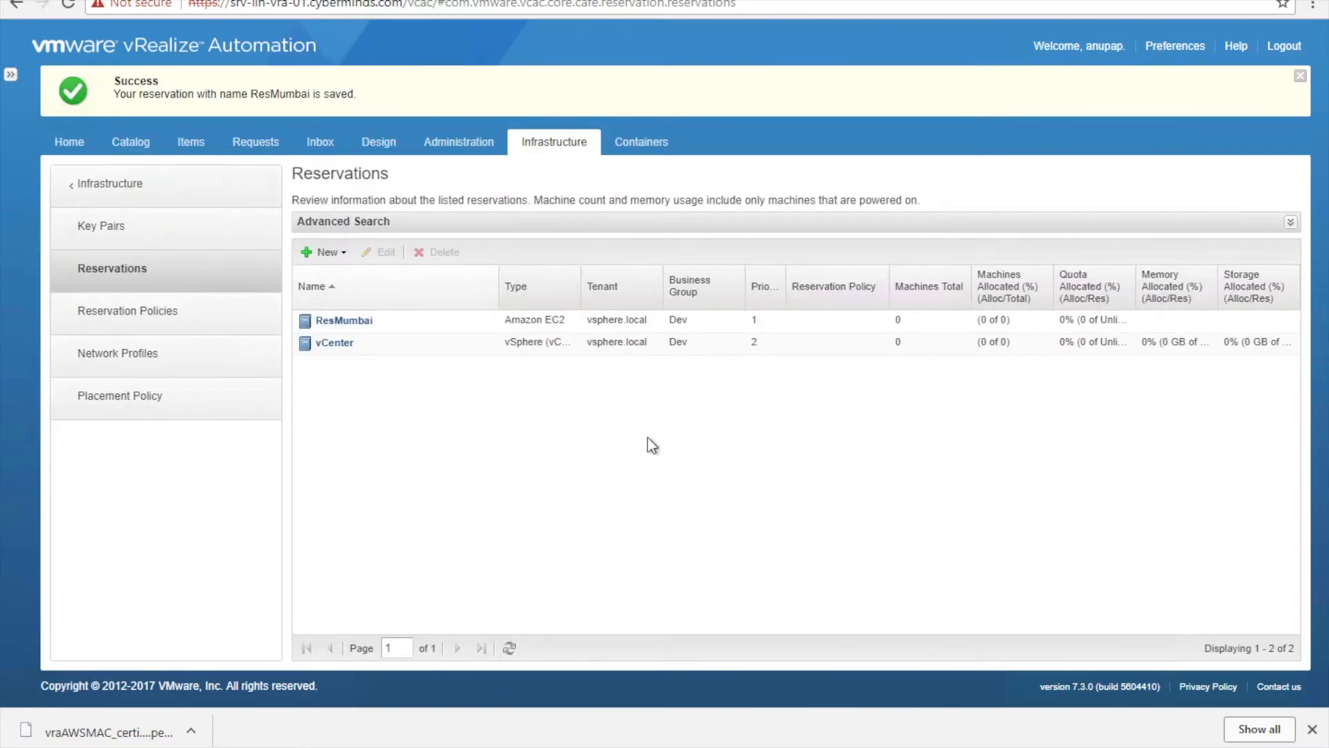
- Publish AWSWindowsVM from the Blueprints list, check the empty Catalog, then go to Administration
click(96, 187)
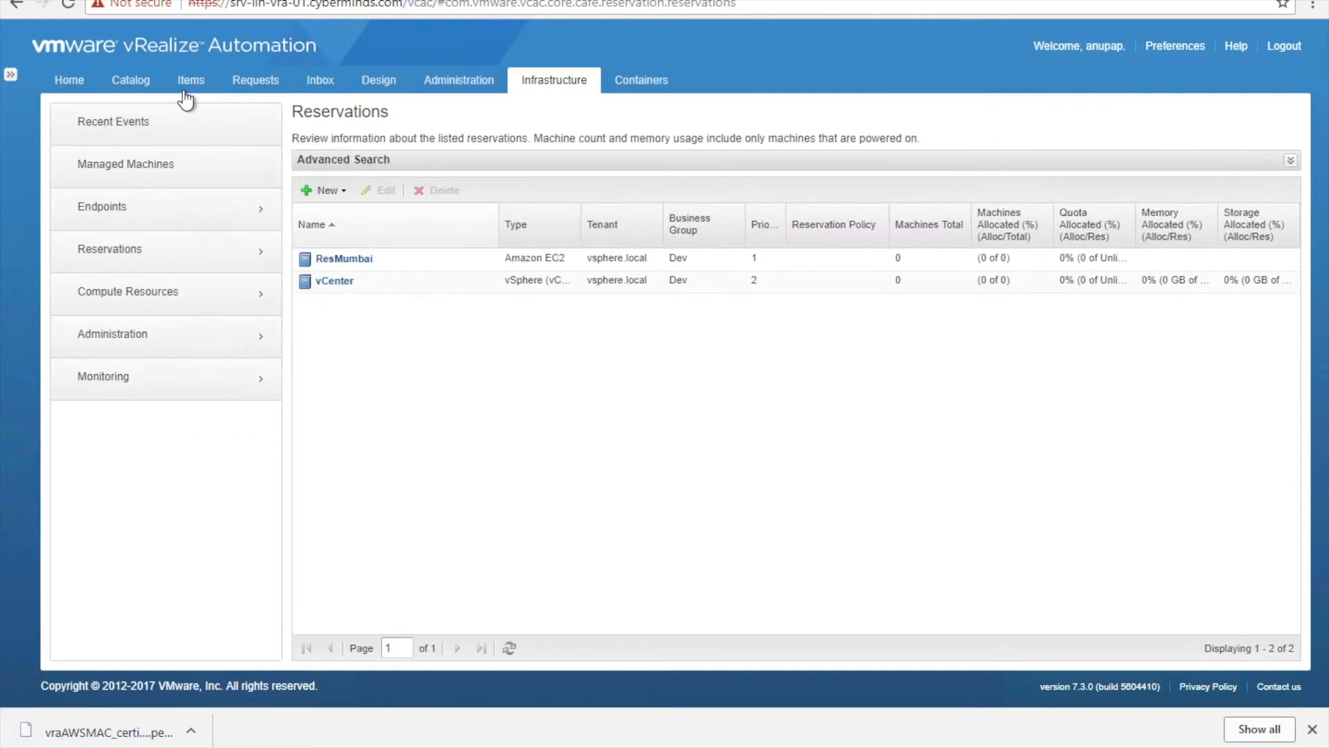
click(379, 80)
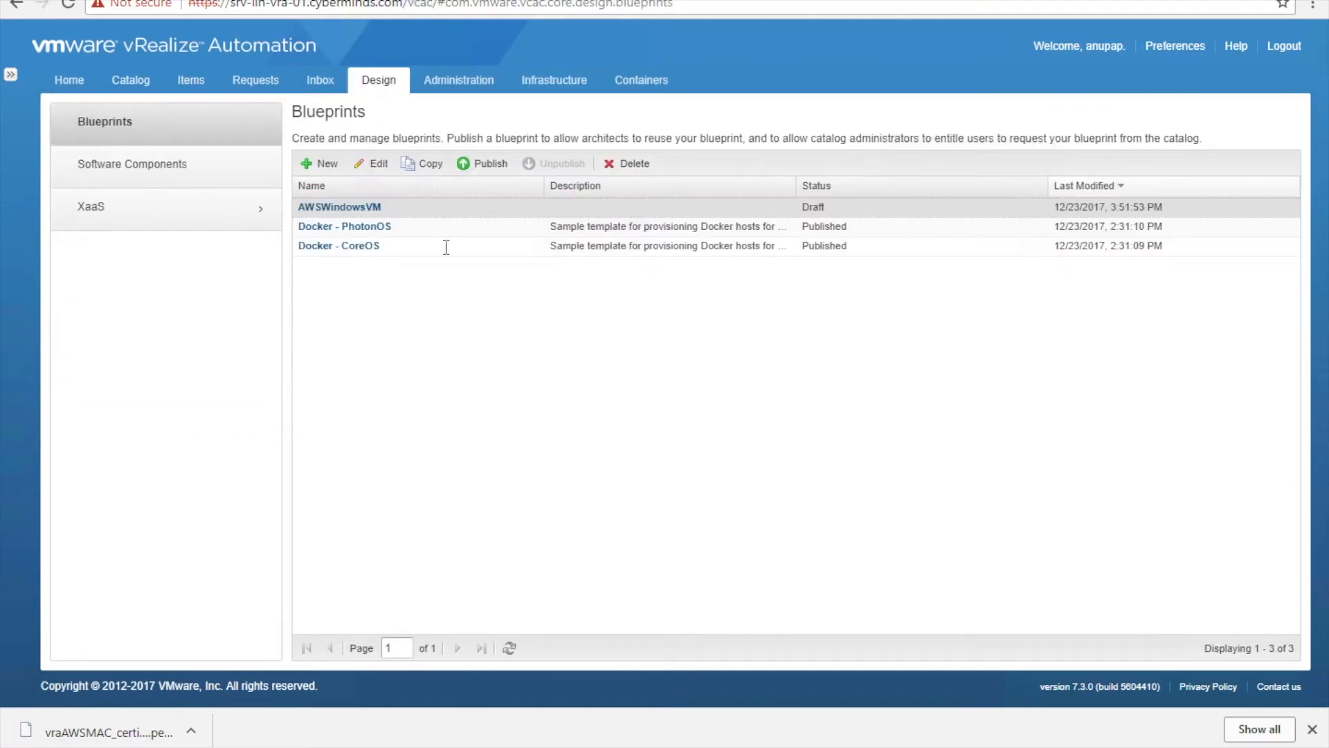
click(466, 205)
click(480, 166)
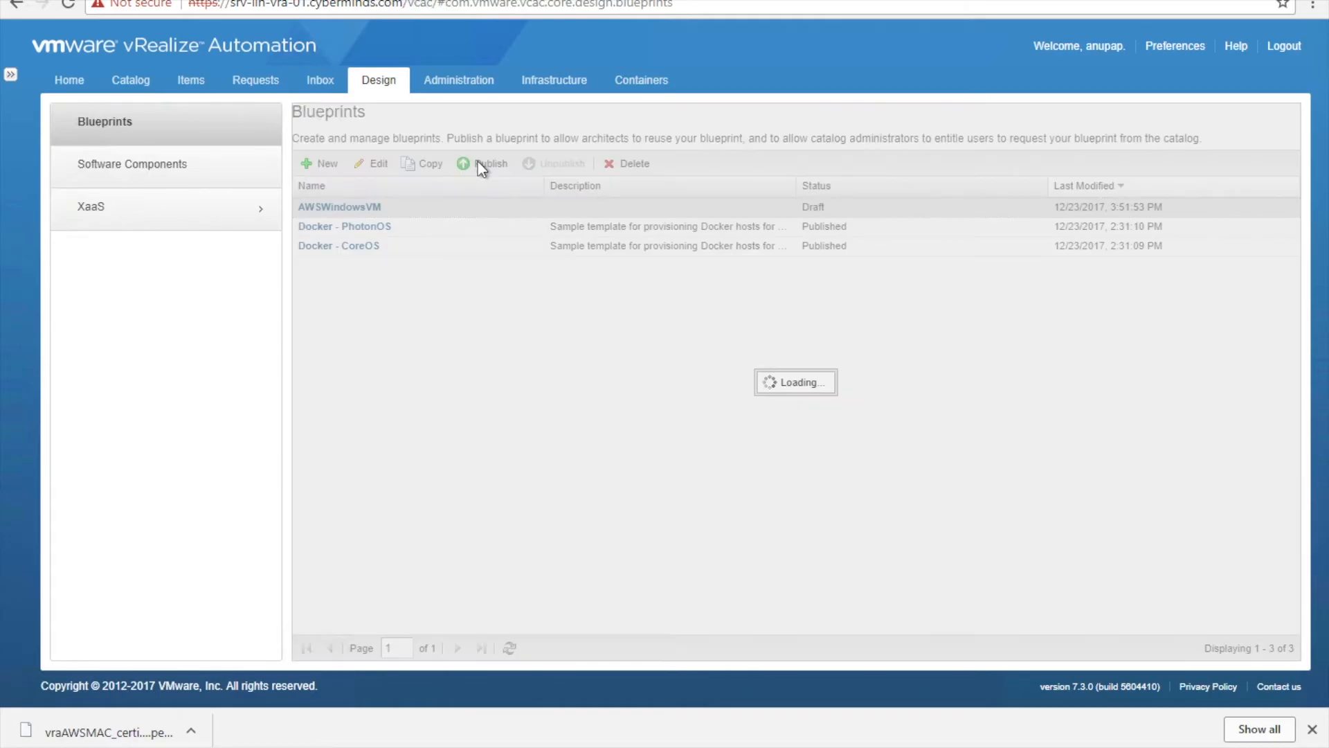
click(144, 147)
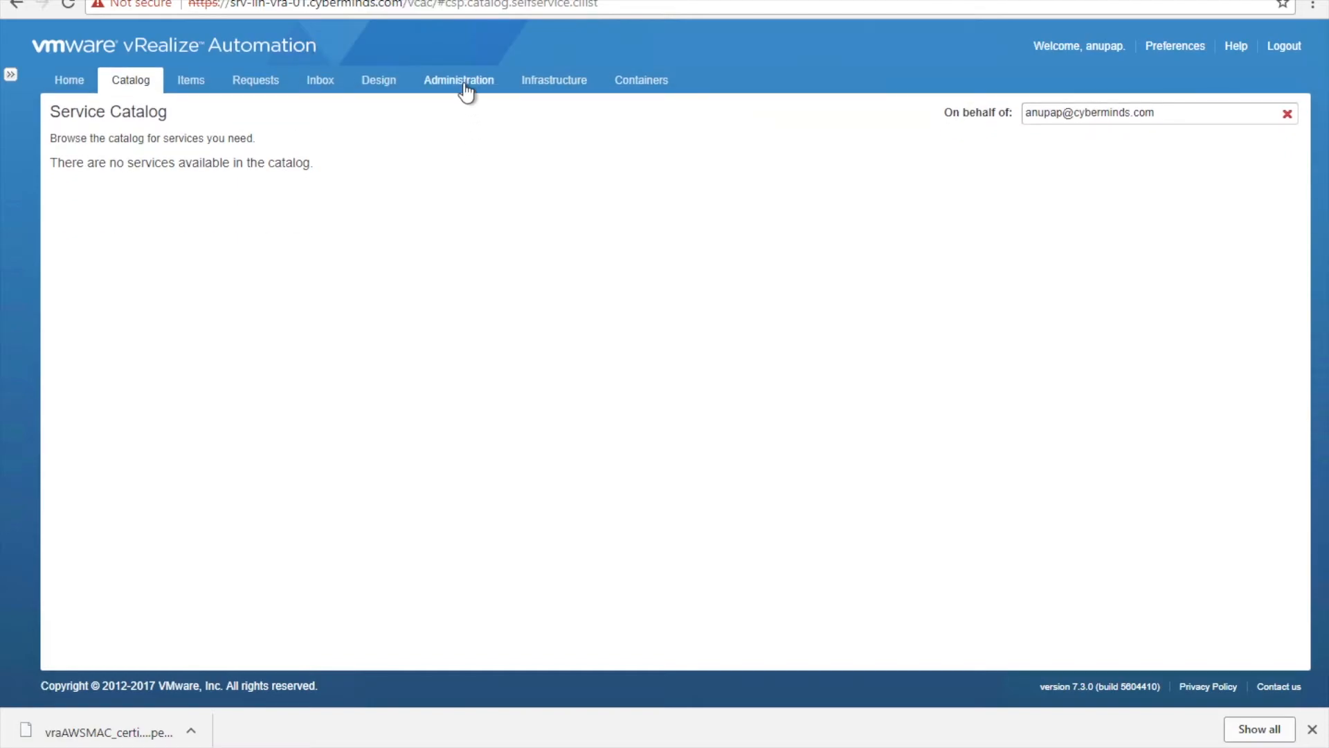
click(465, 92)
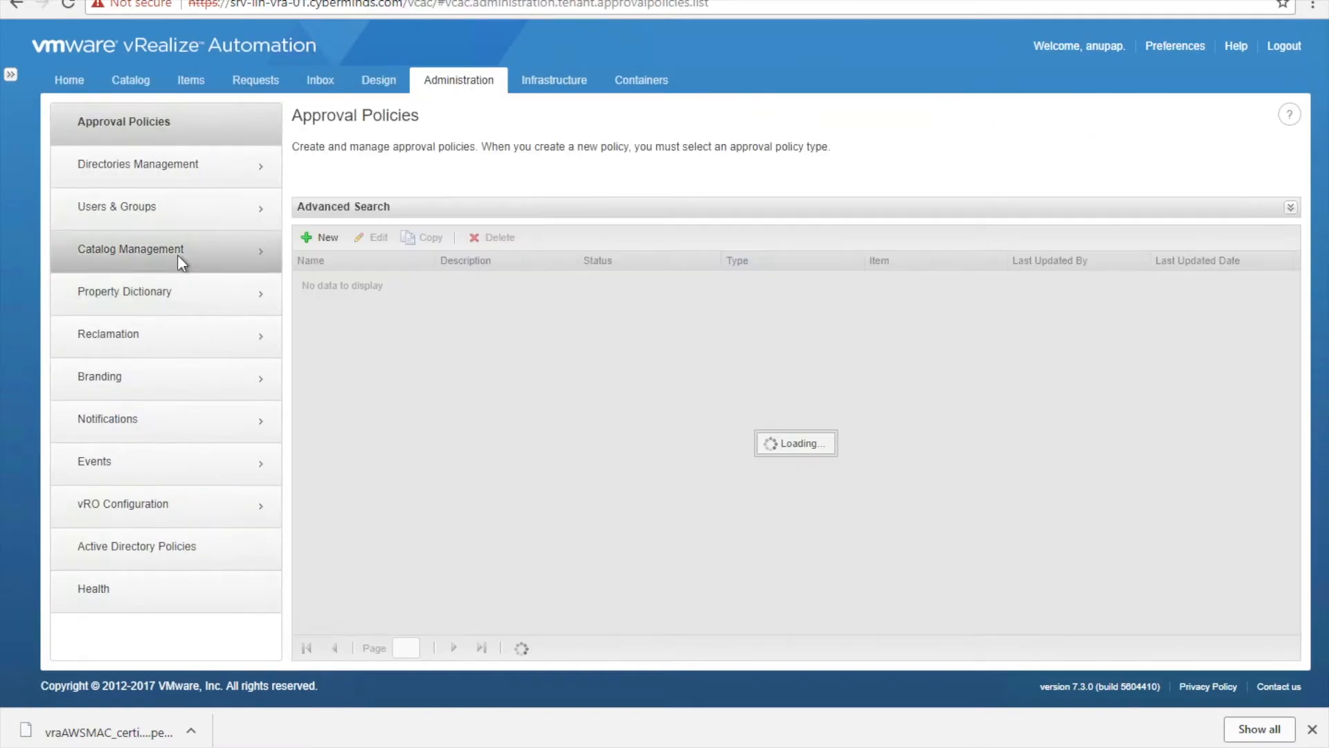
- Start a new entitlement named DevUsers with status Active and advance to Items & Approvals
click(179, 260)
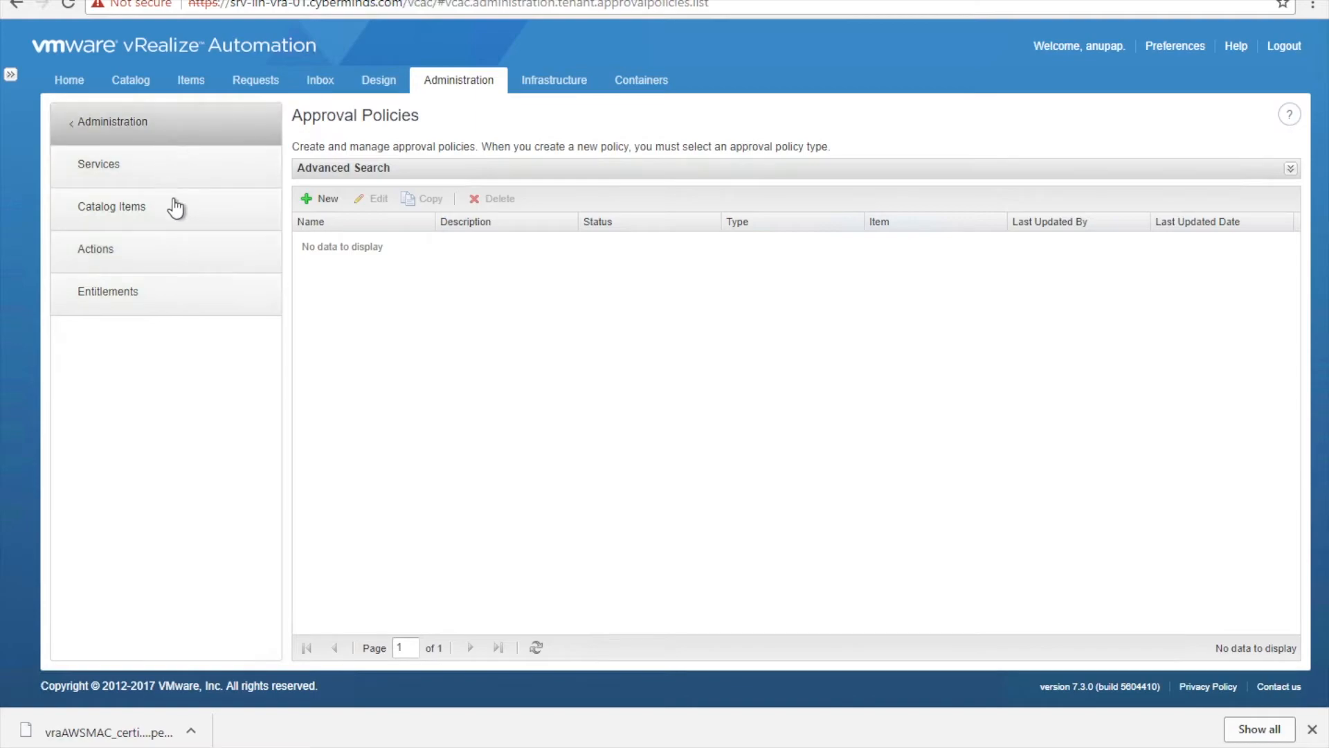
click(187, 300)
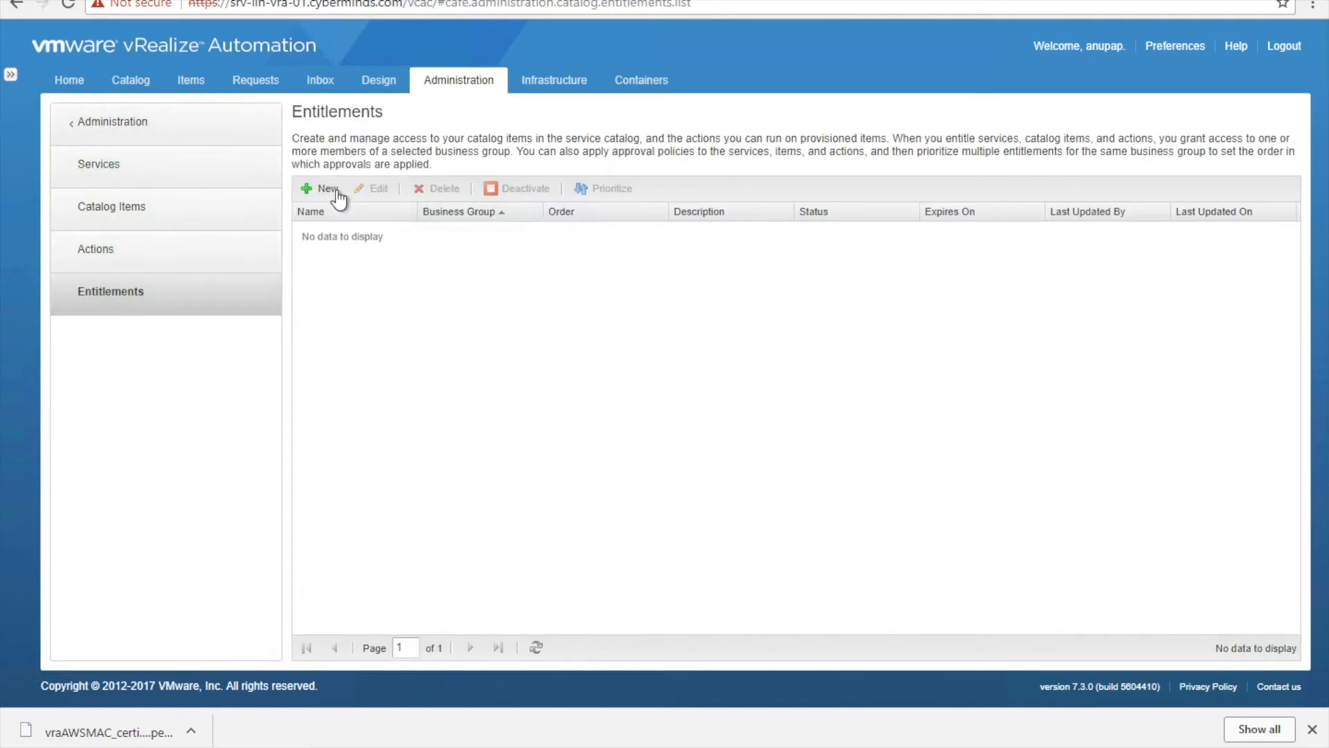
click(318, 191)
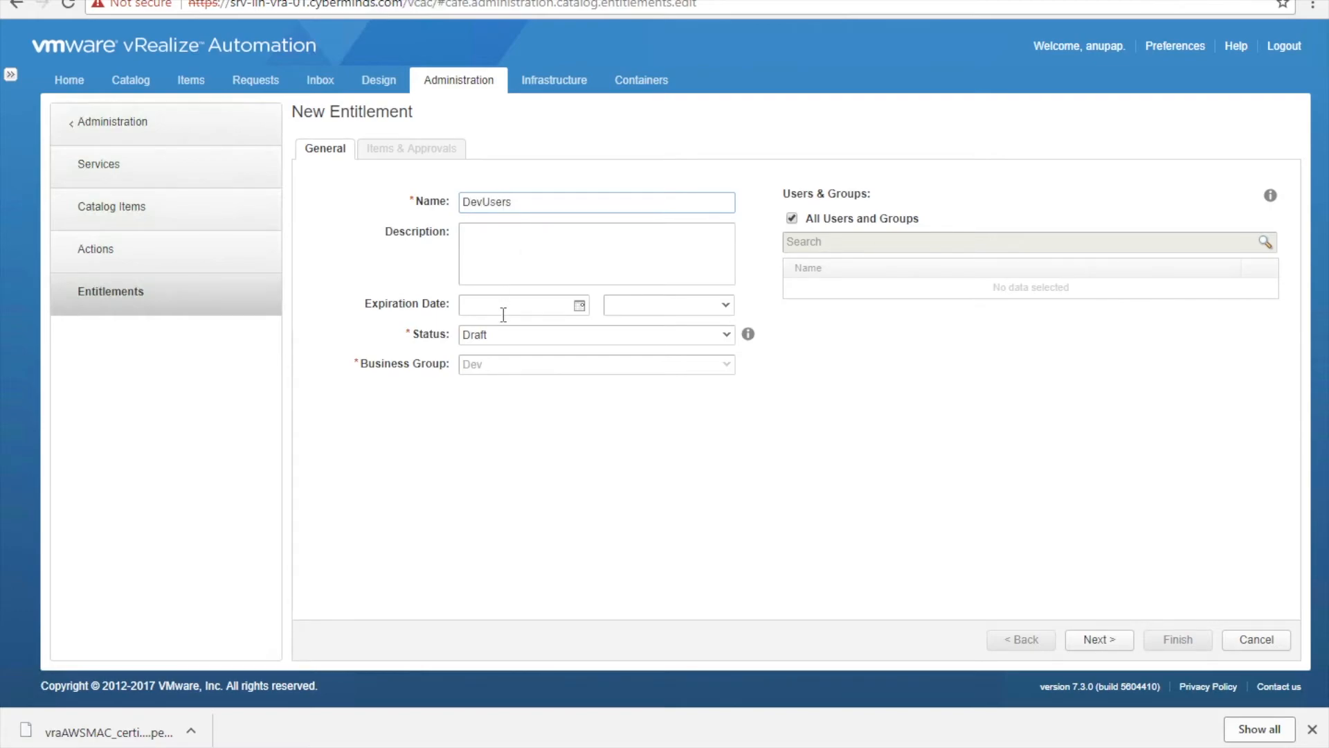
click(531, 344)
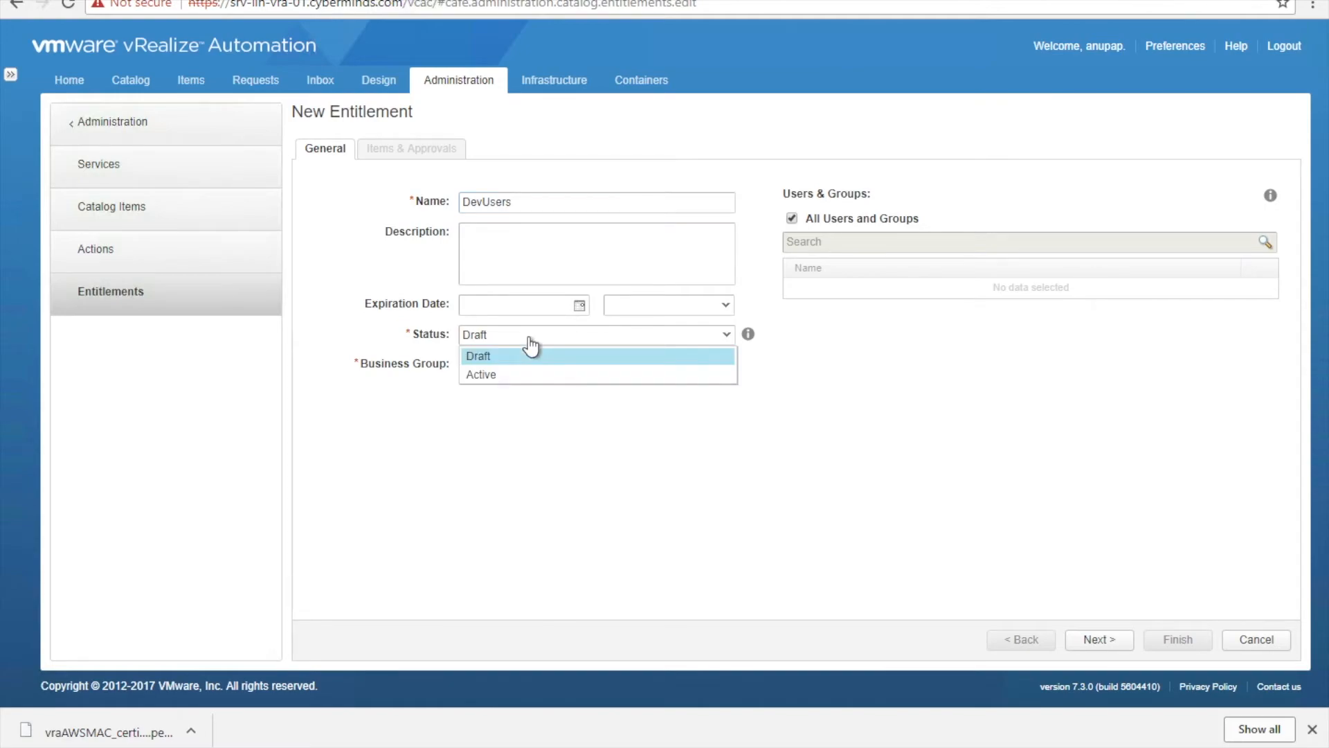
click(524, 383)
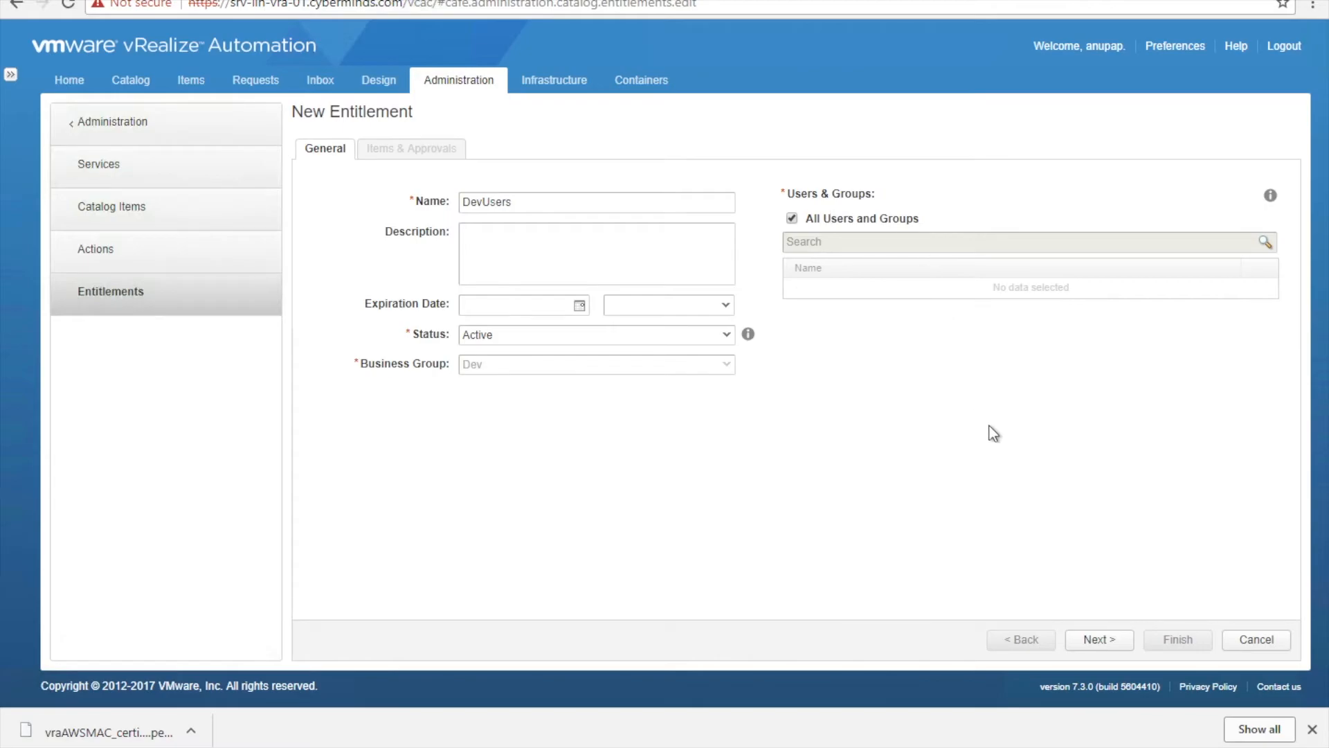
click(1100, 637)
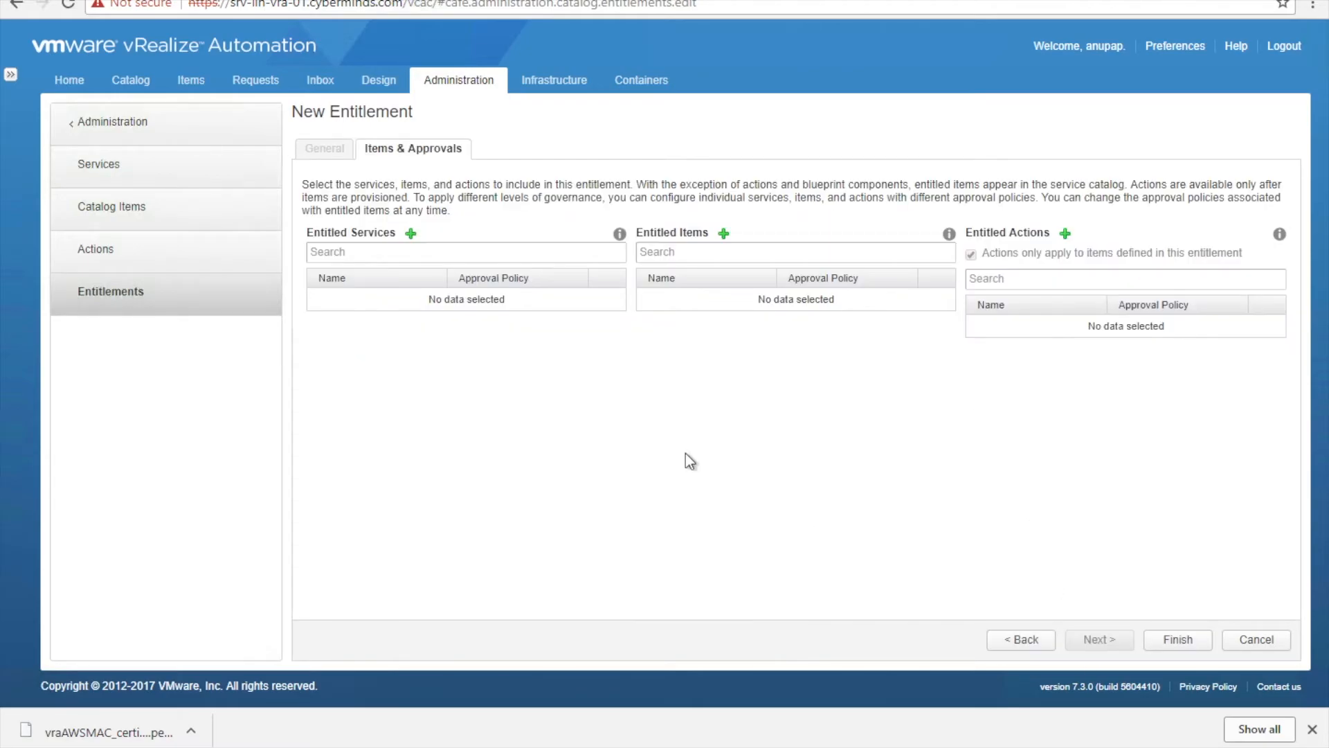
- Find no services available to entitle, then cancel the new entitlement
click(448, 252)
click(410, 233)
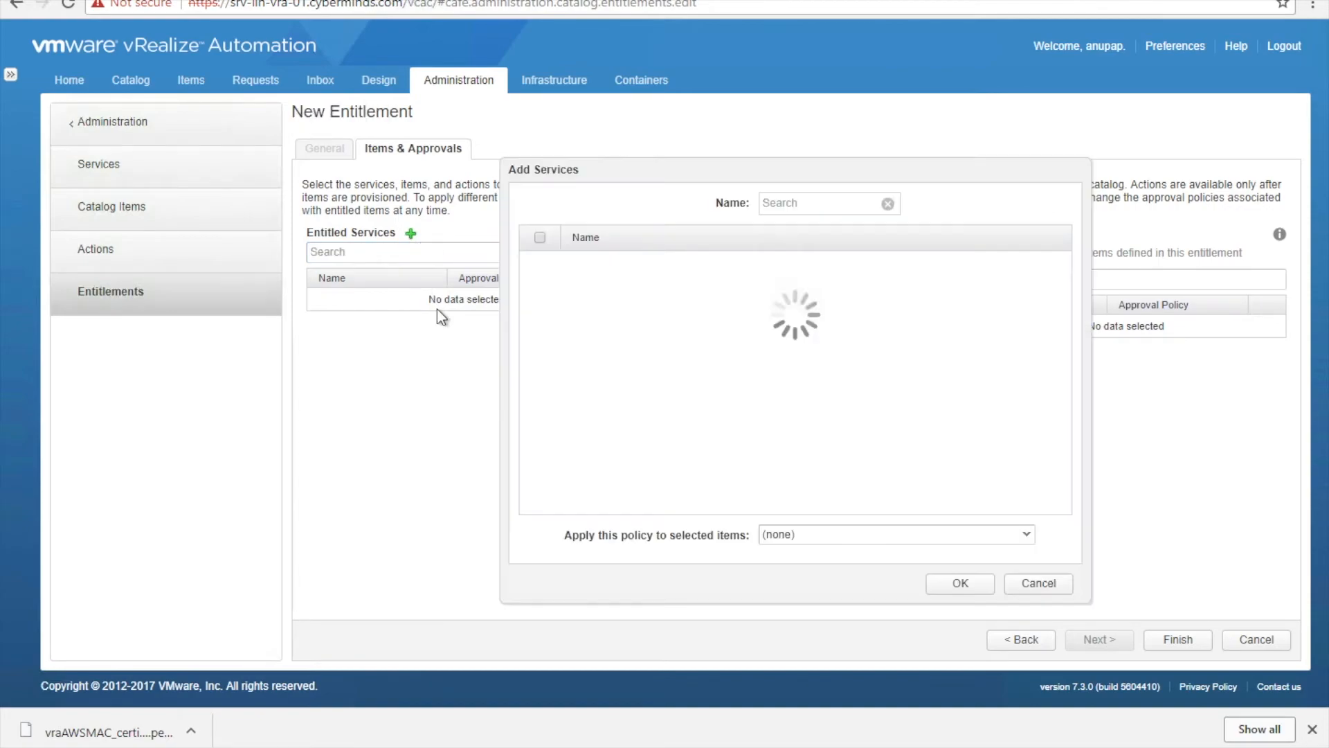
click(833, 543)
click(1041, 586)
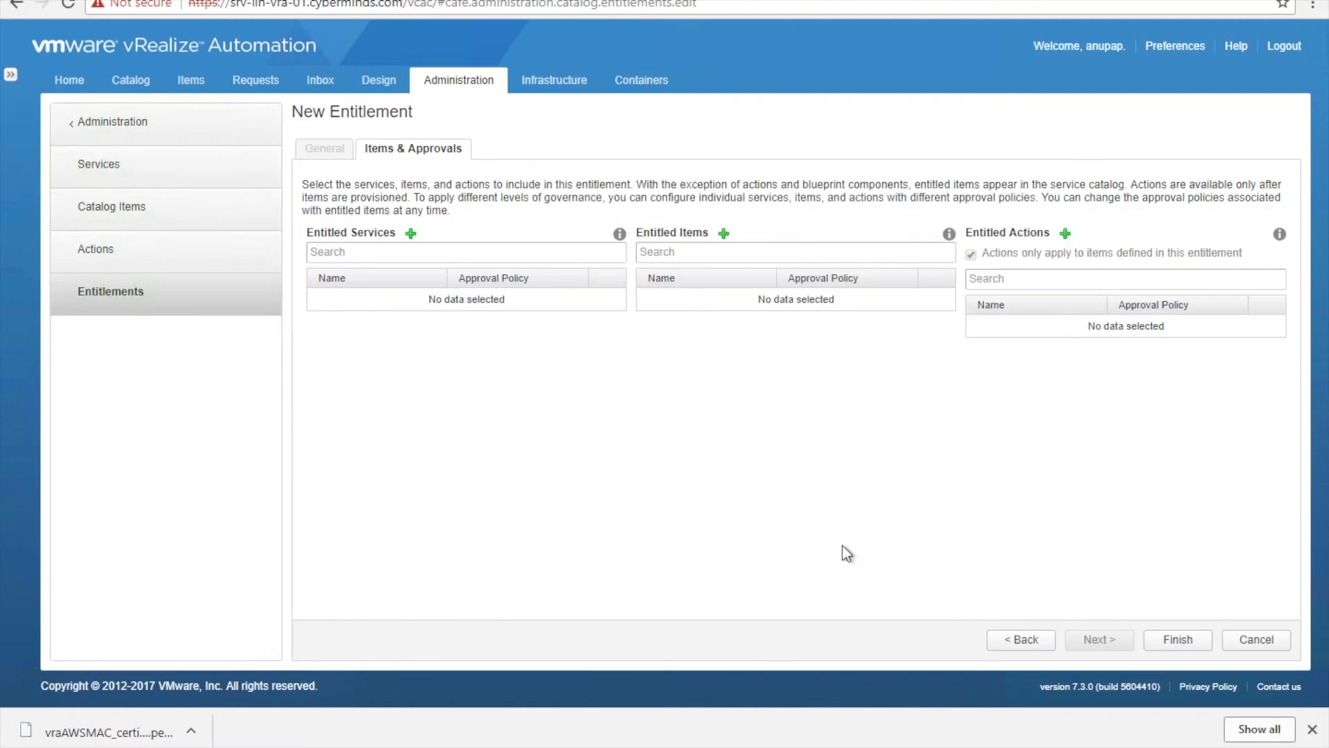
click(1250, 639)
- Save a new DevUsers service with the admin account as owner and support team, then view Catalog Items
click(112, 166)
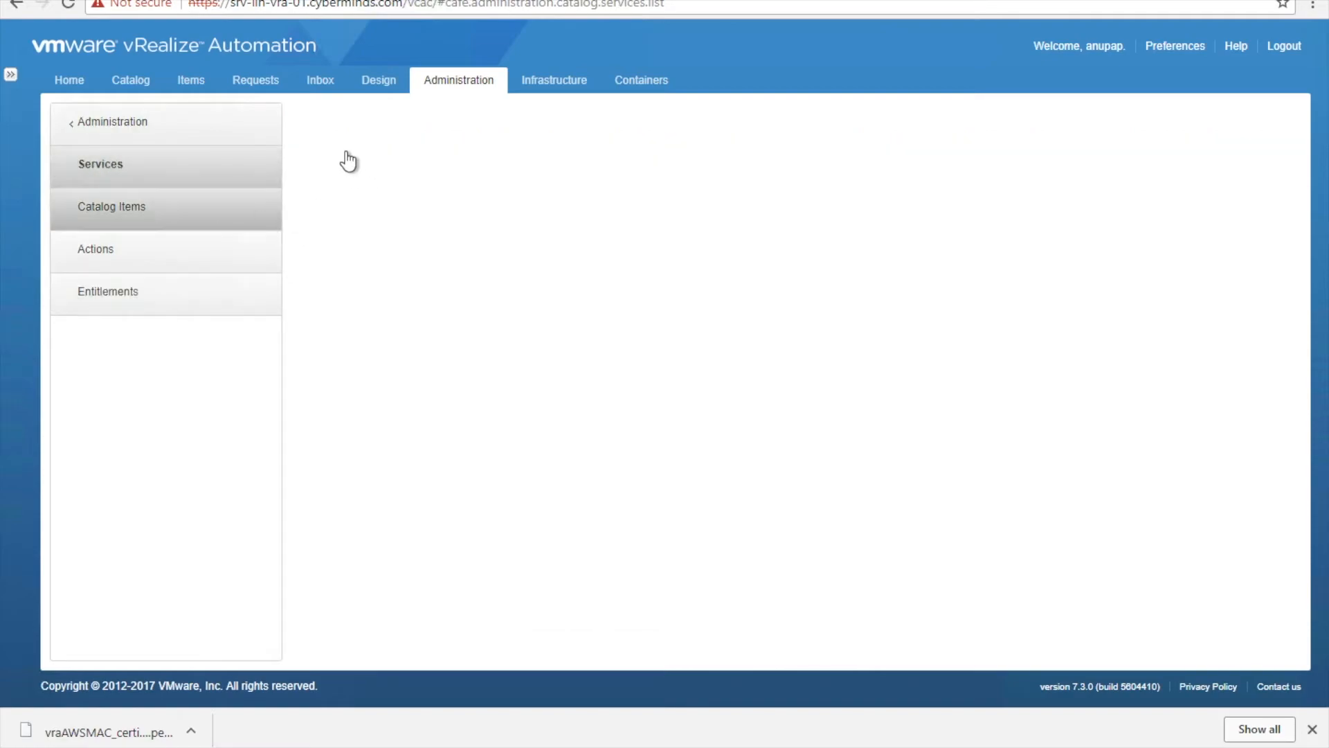
click(322, 169)
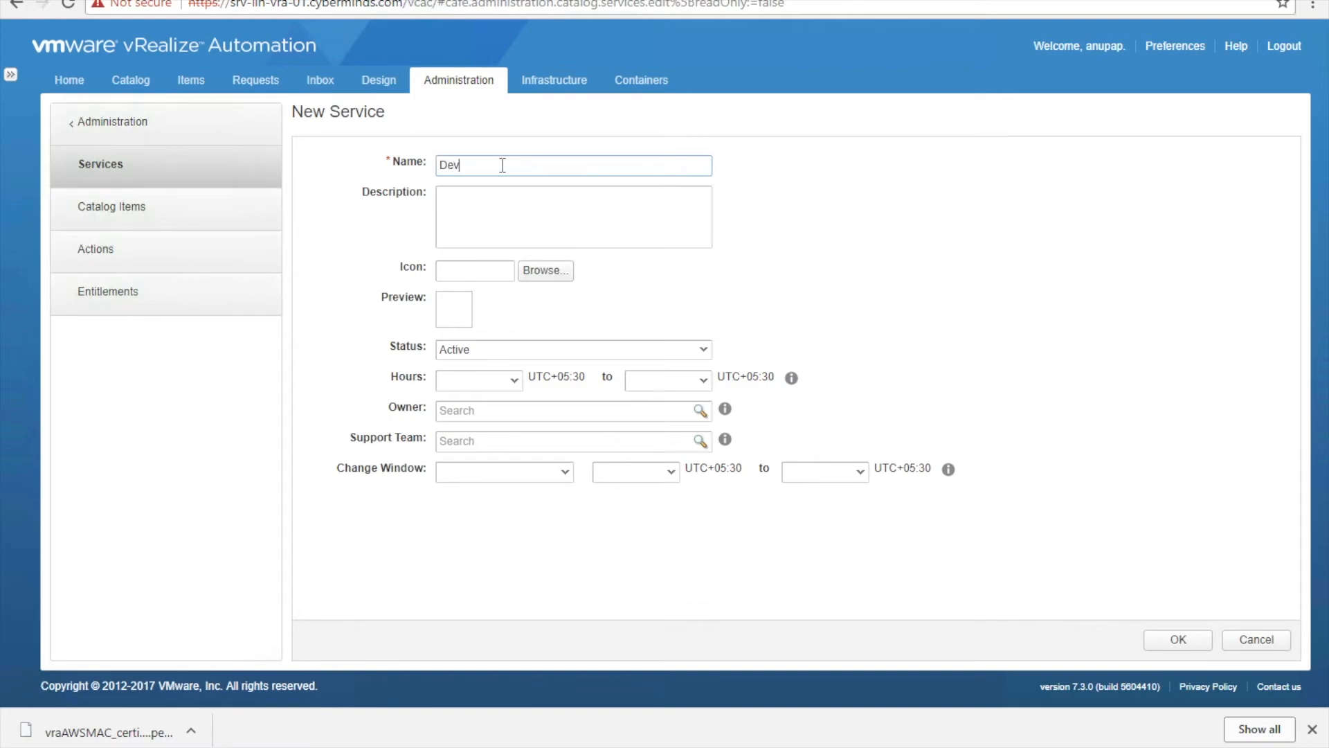
text(DevUsers)
click(620, 411)
text(vra)
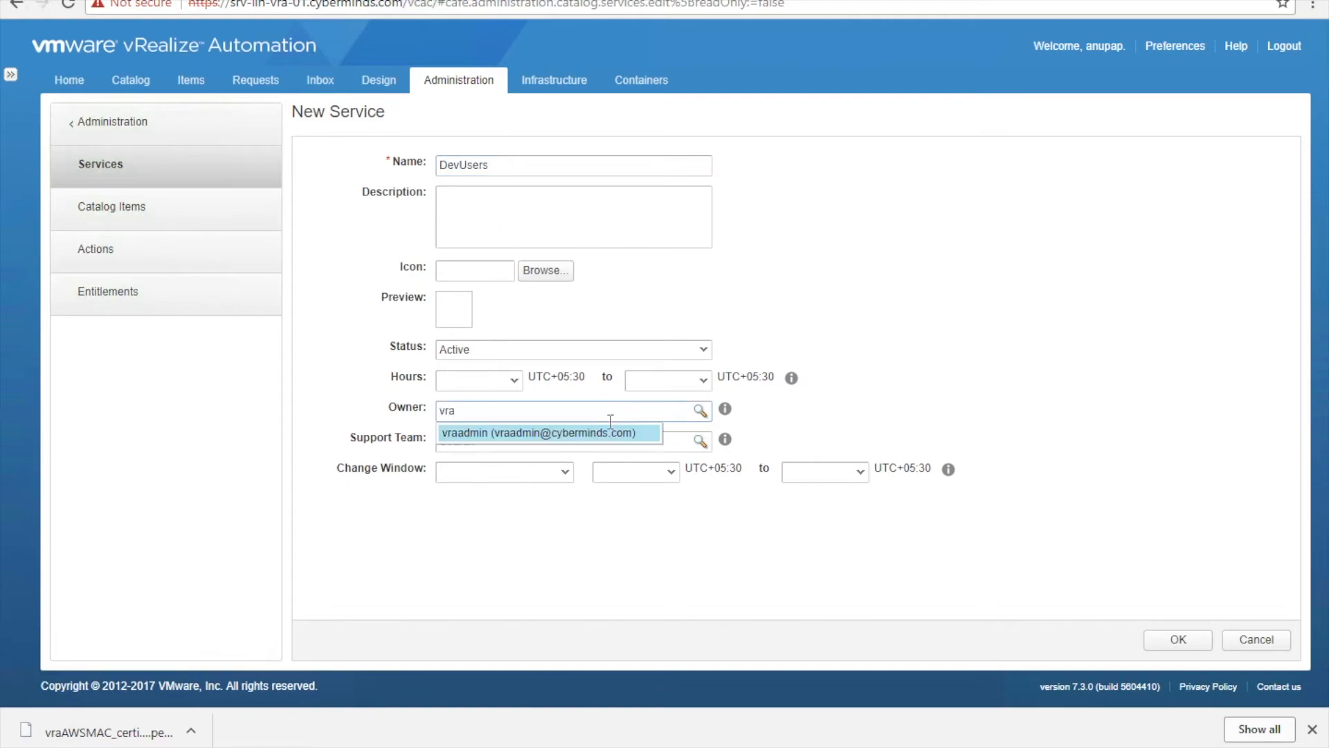
click(577, 440)
click(577, 441)
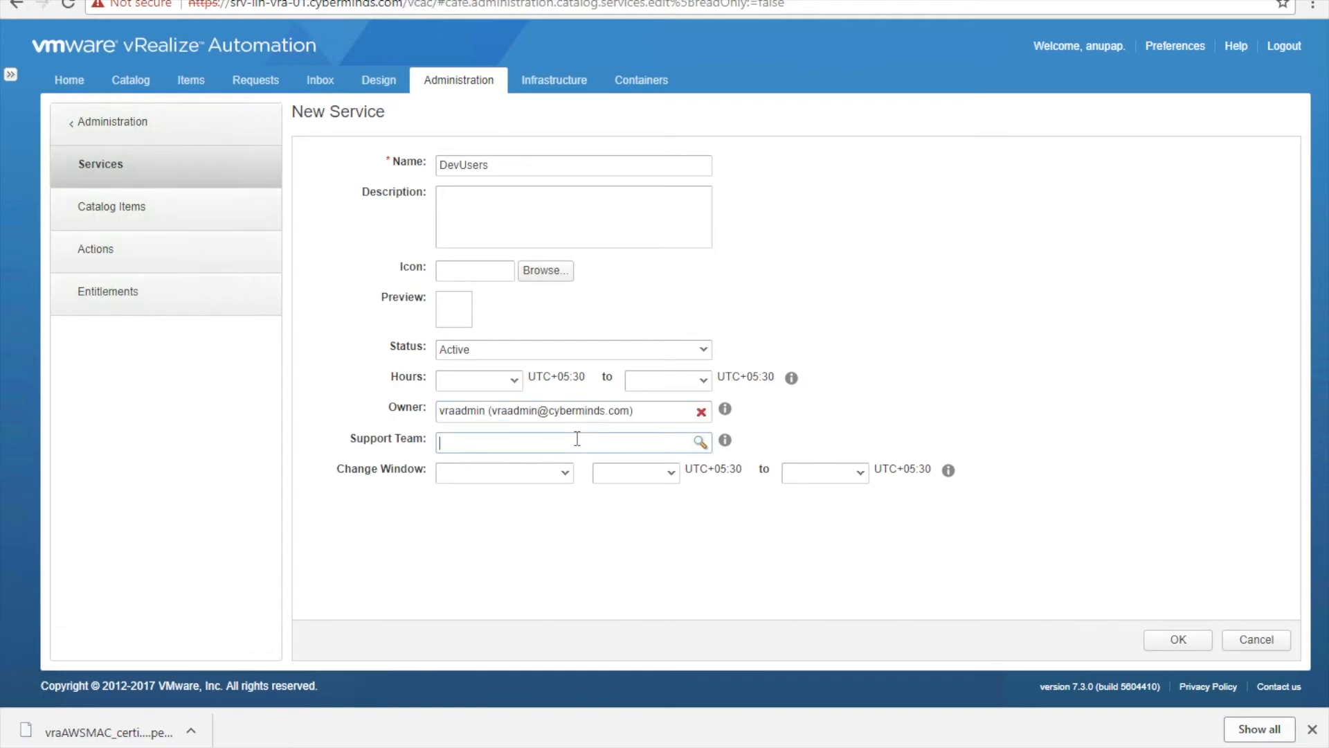
text(vra)
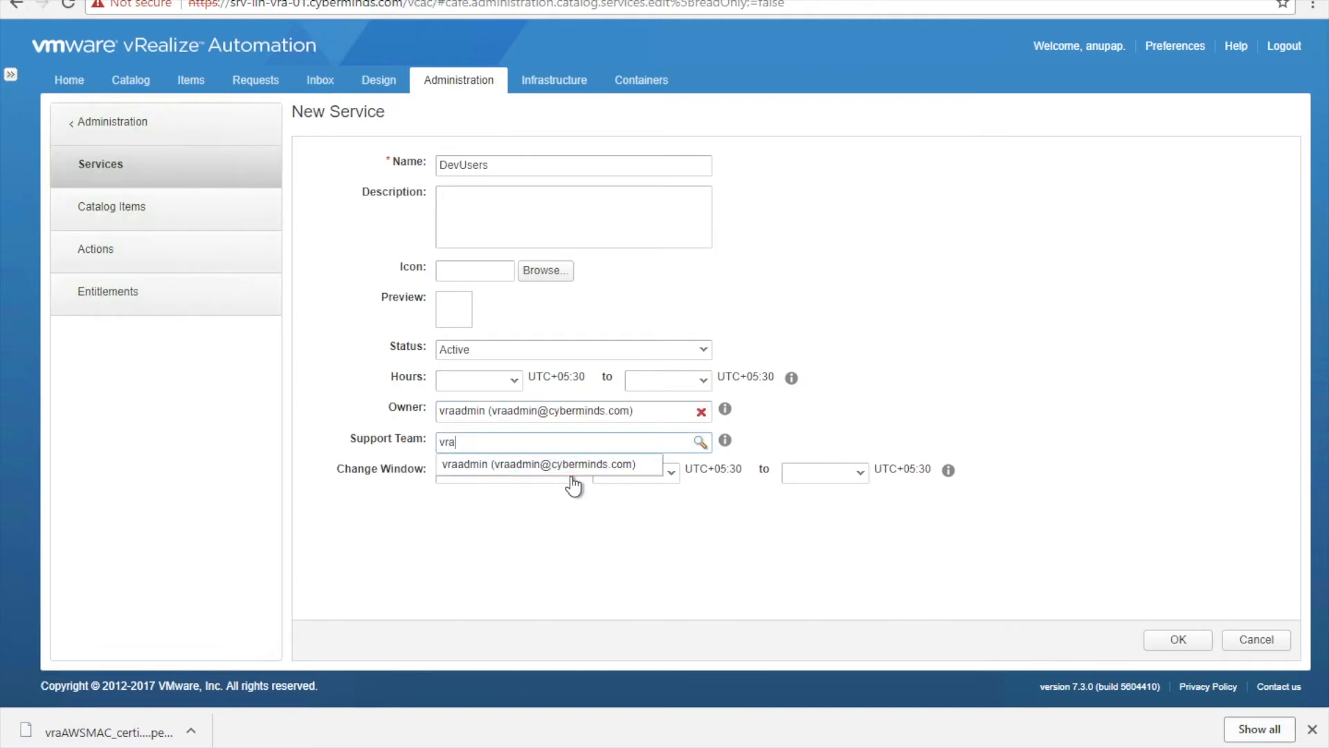
click(573, 474)
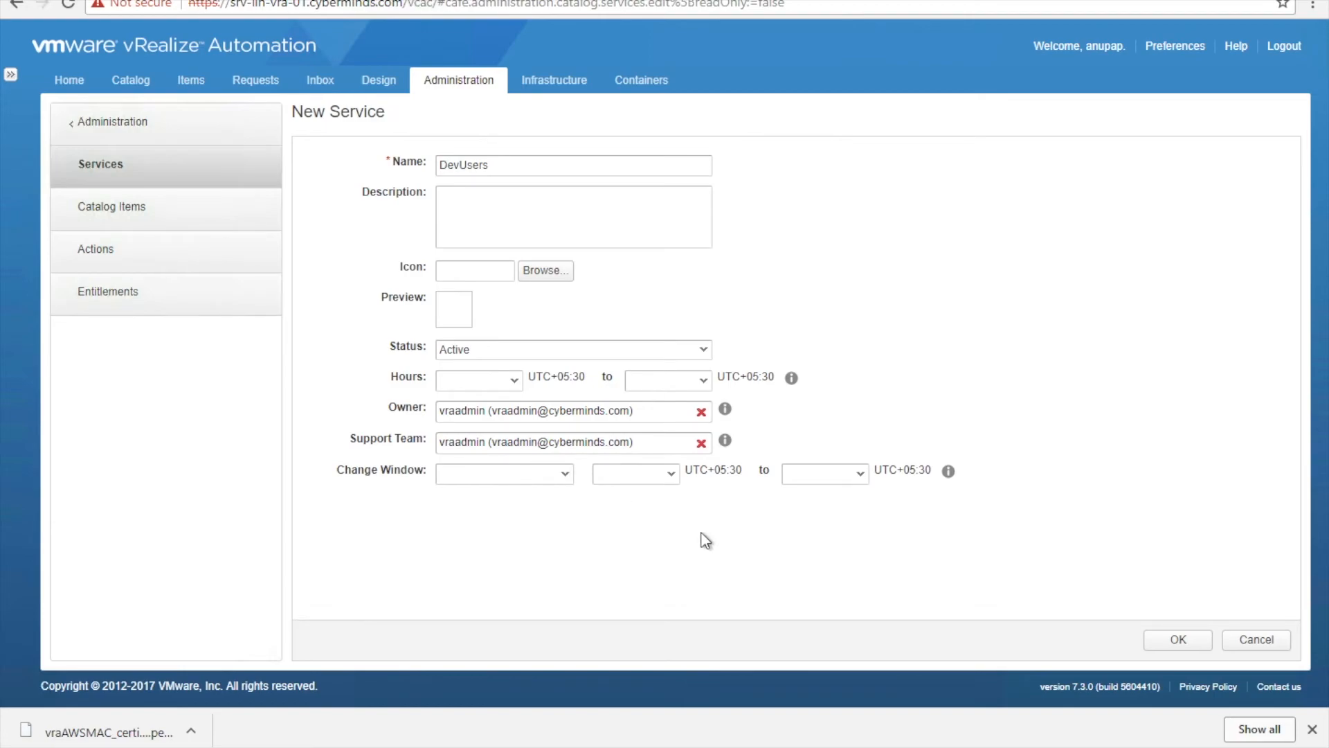
click(1192, 643)
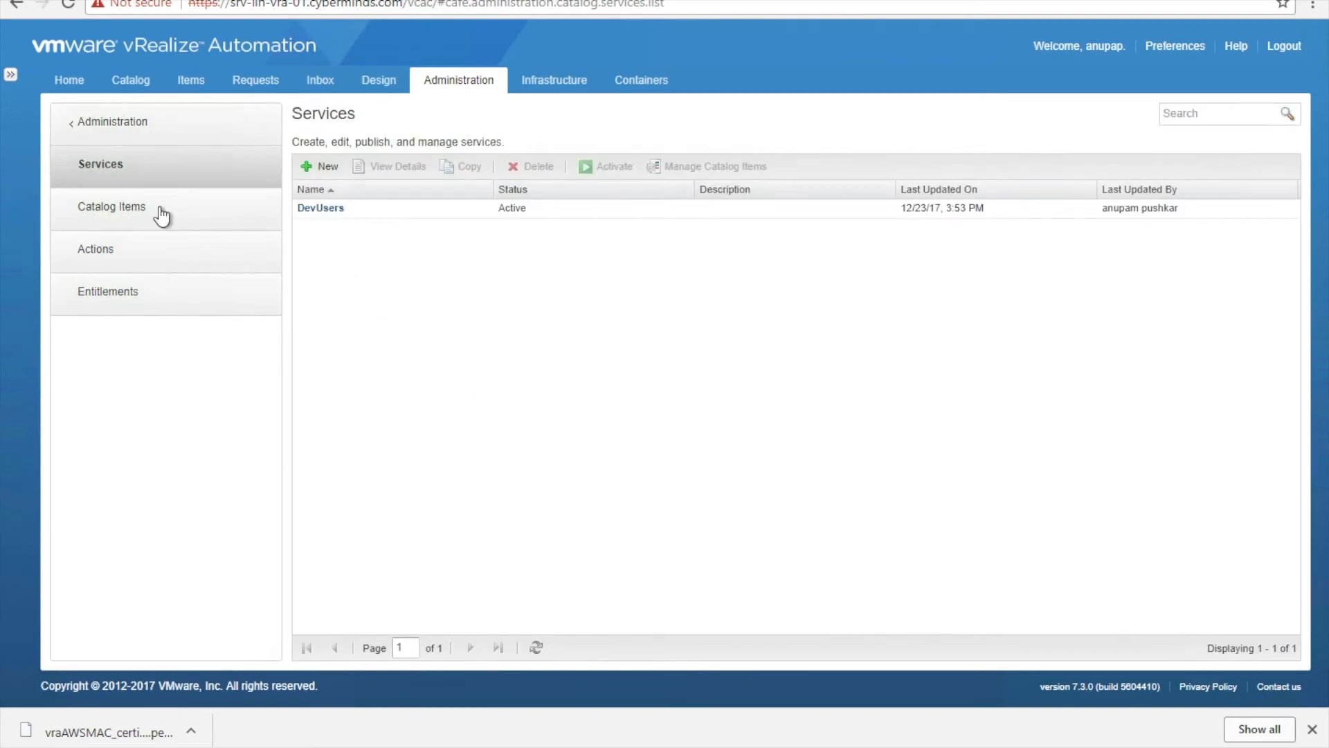
click(162, 217)
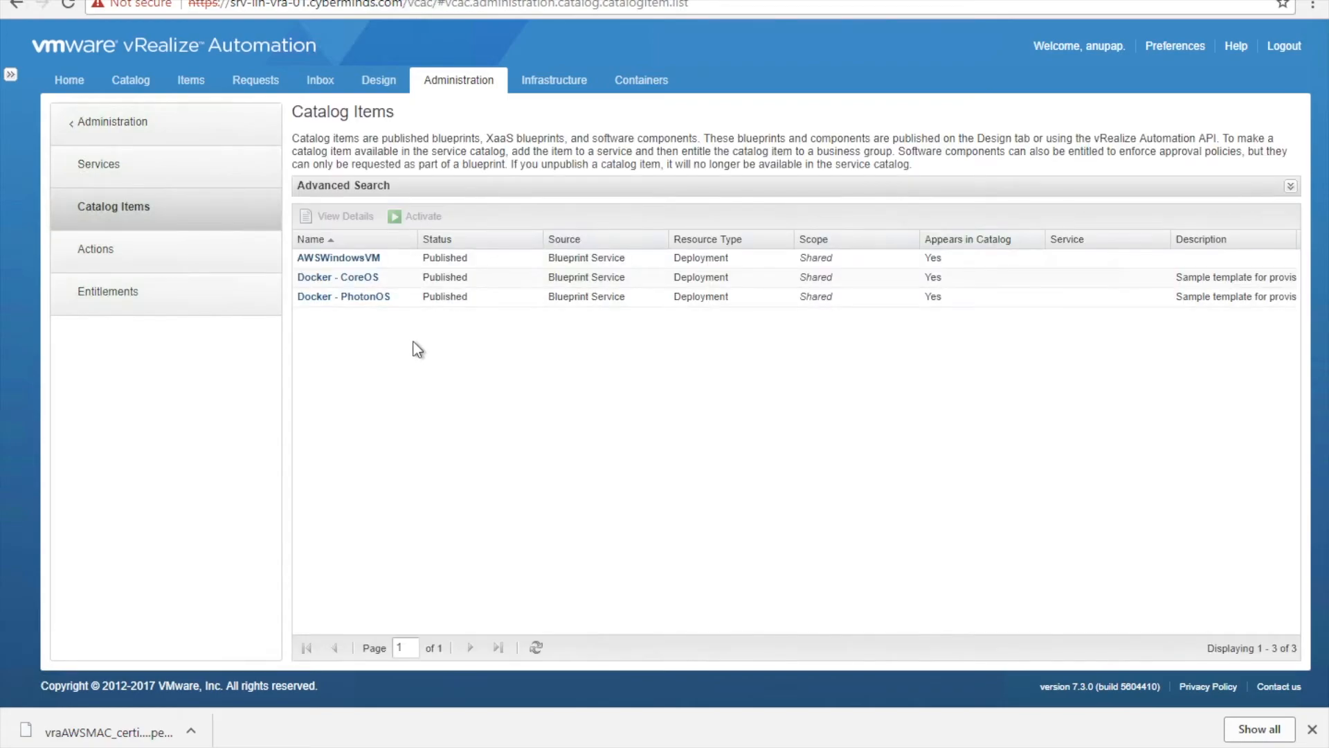
- Use Manage Catalog Items on the DevUsers service to add AWSWindowsVM
click(403, 259)
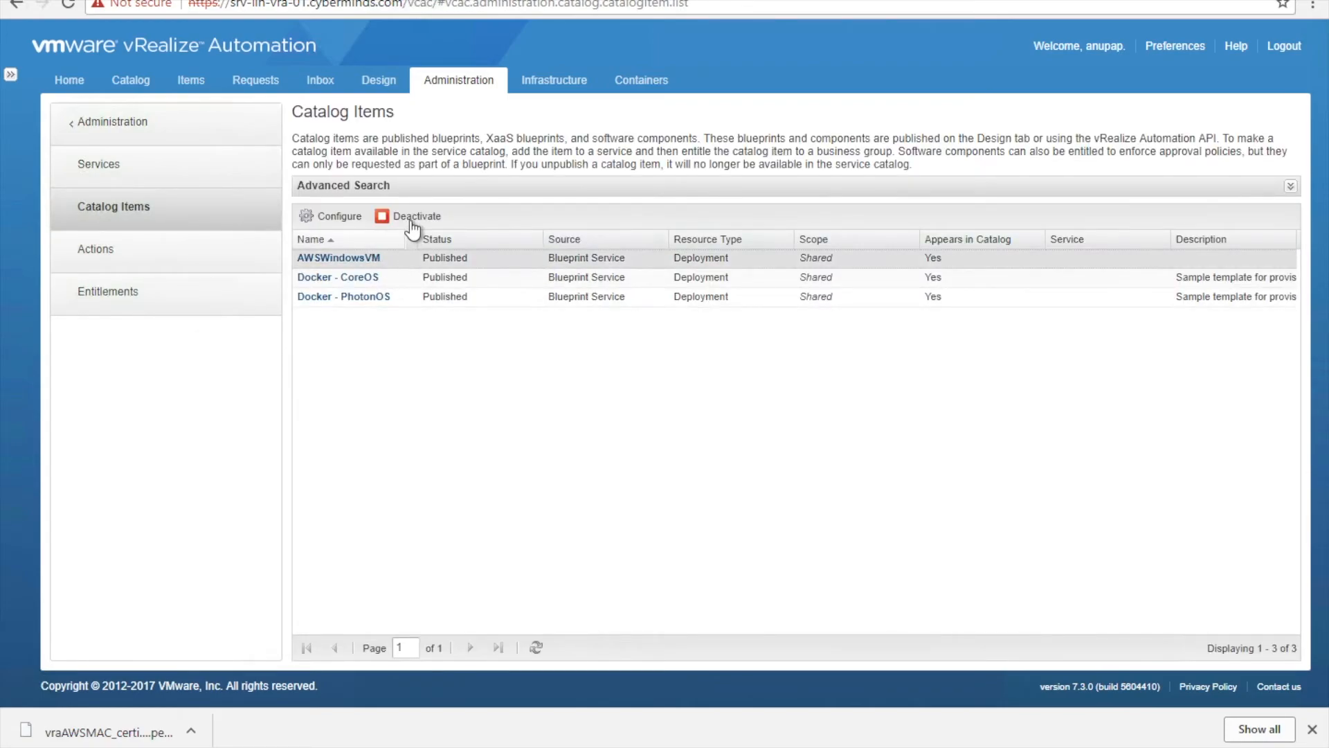
click(194, 177)
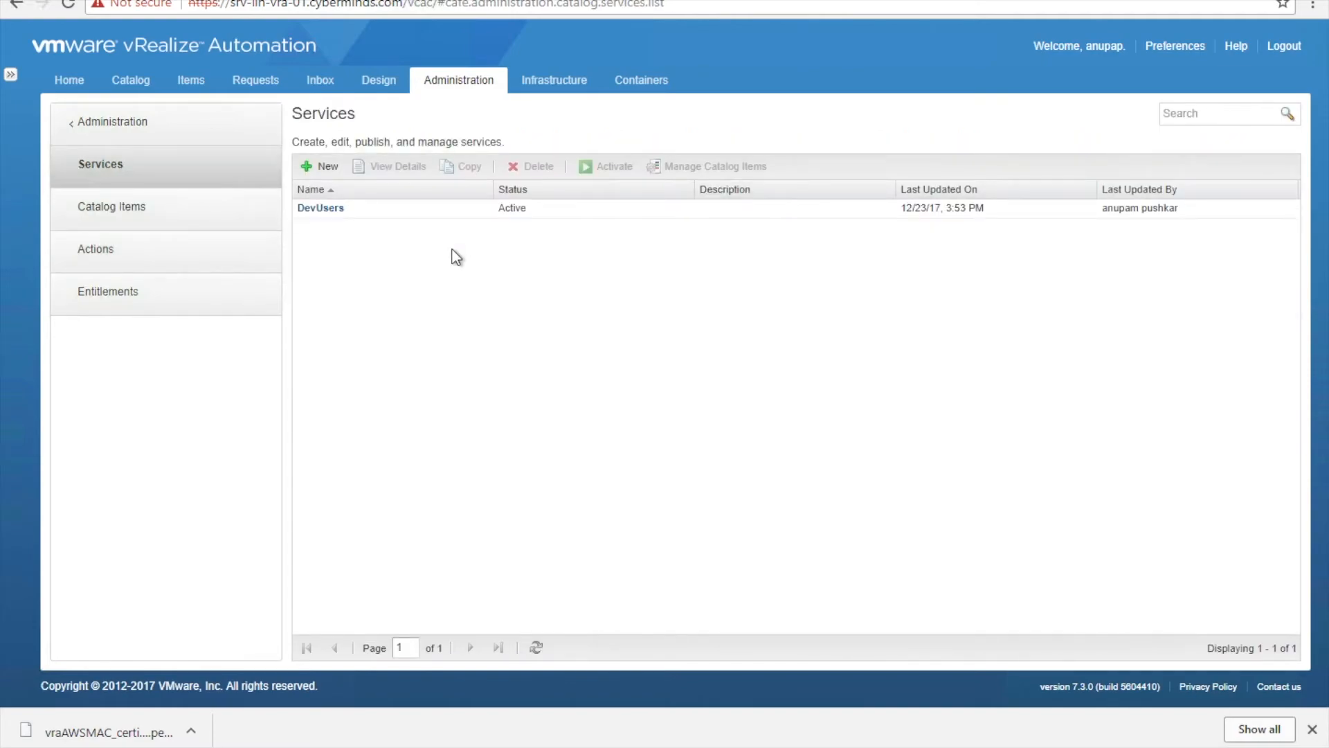
click(439, 214)
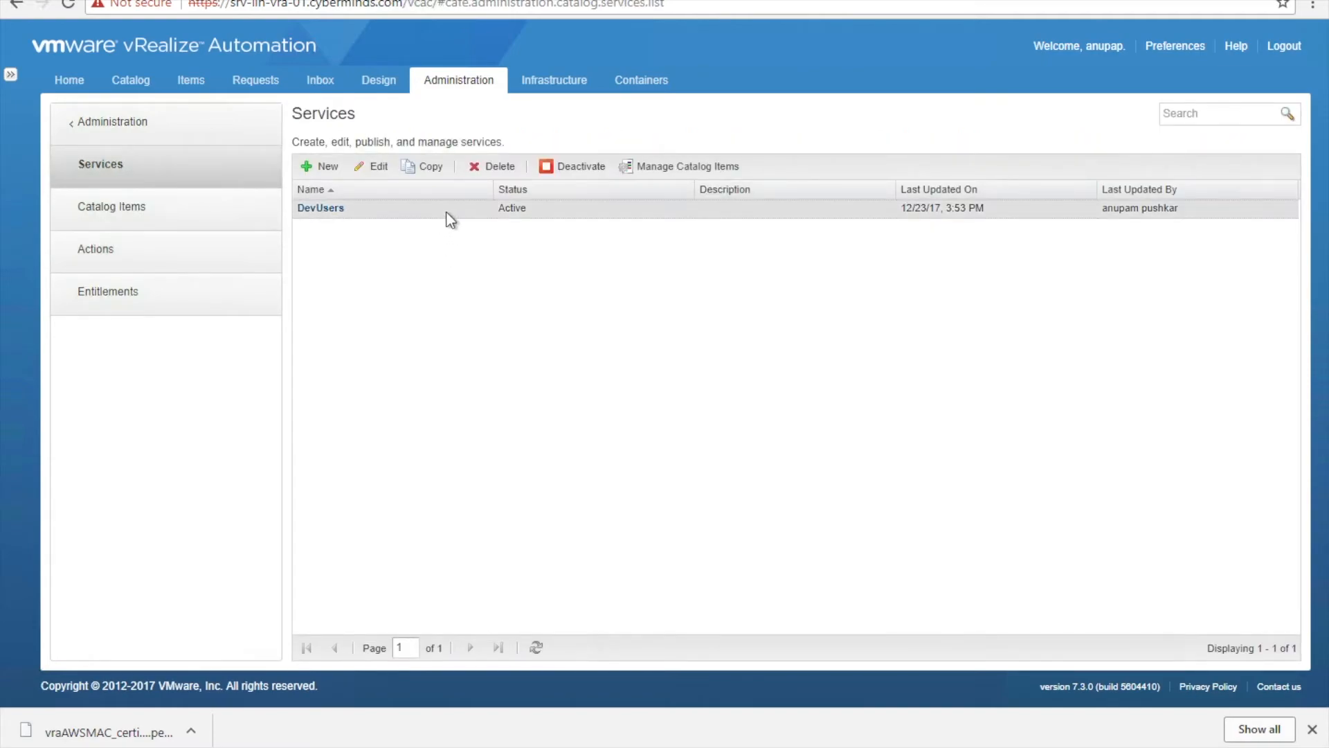
click(665, 167)
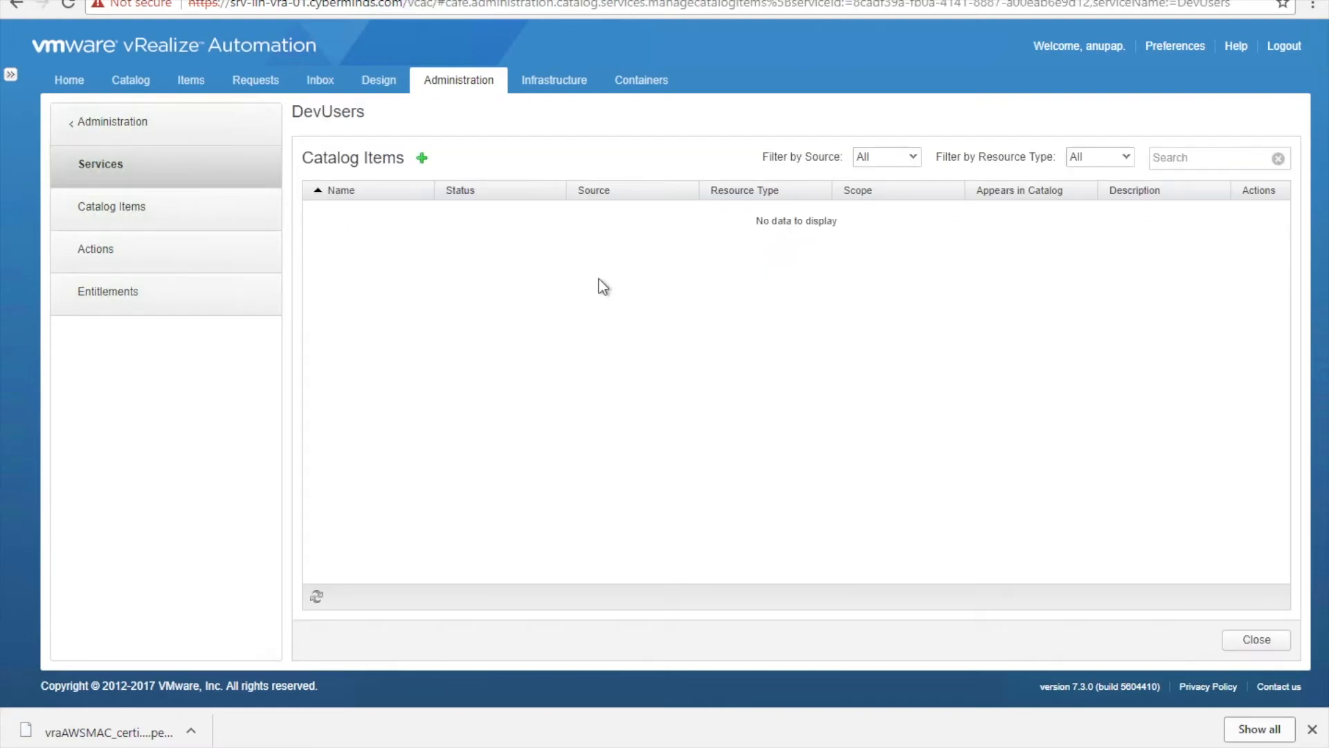
click(422, 157)
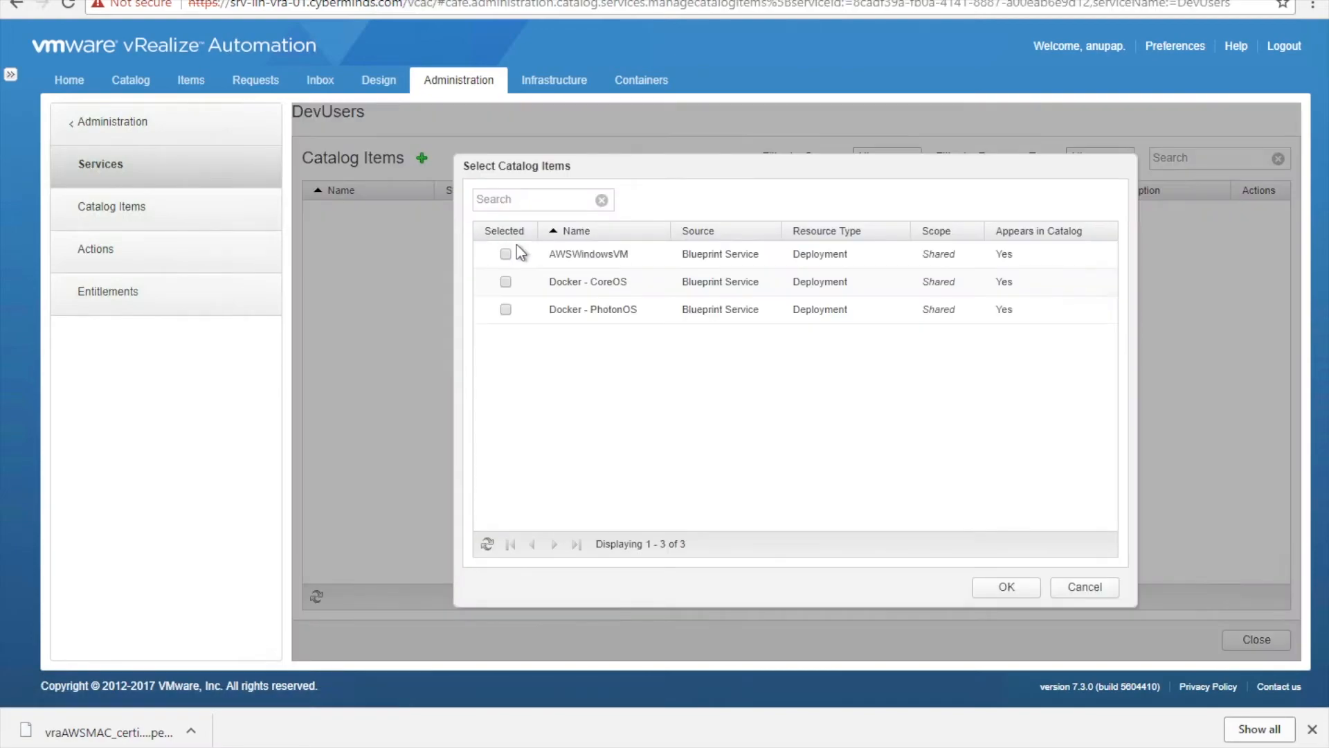
click(506, 254)
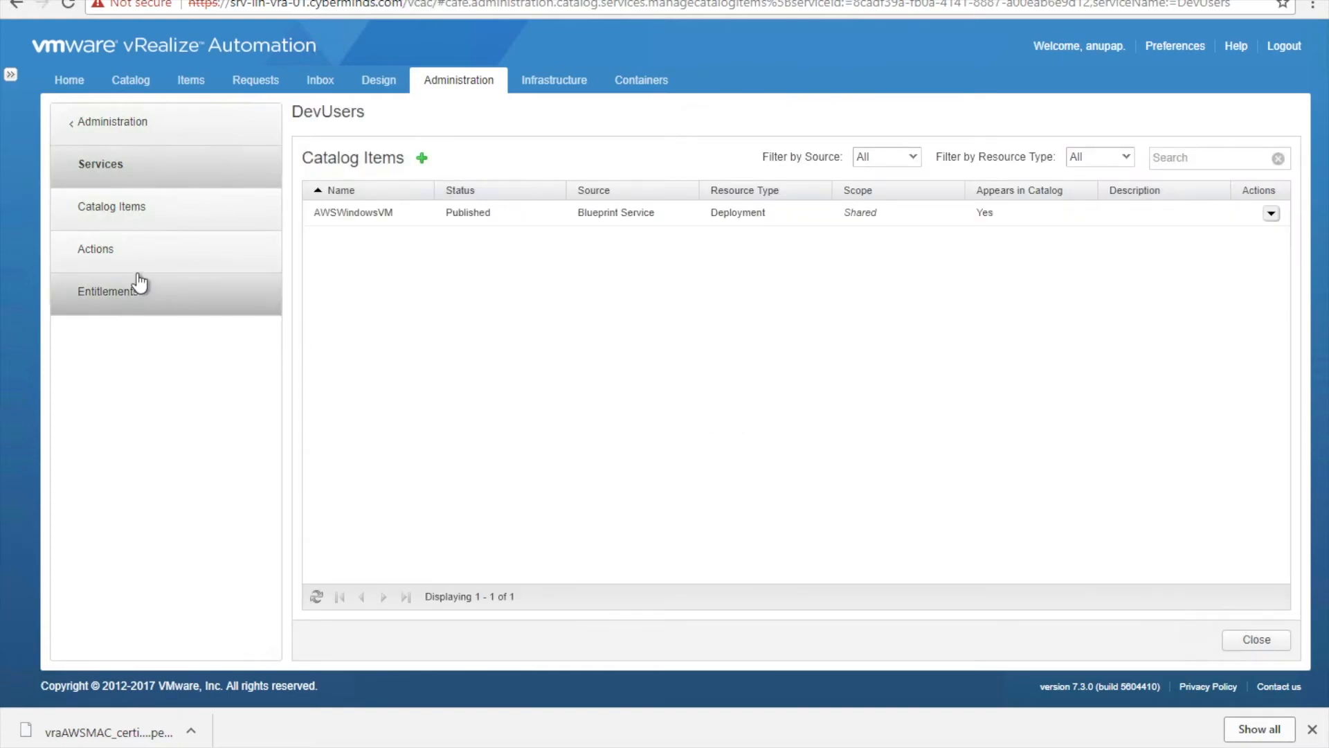
- Create entitlement DevUserEnt, set its status to Active, and advance to Items & Approvals
click(145, 265)
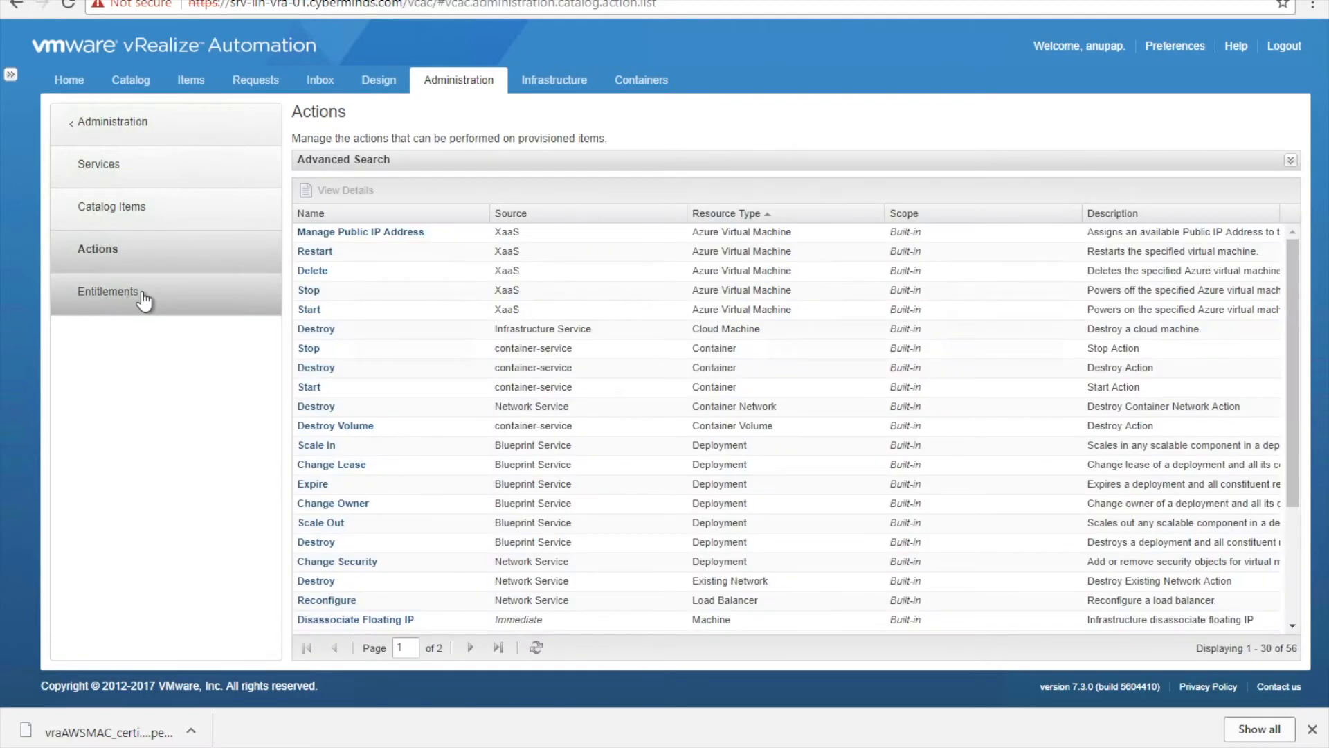
click(143, 297)
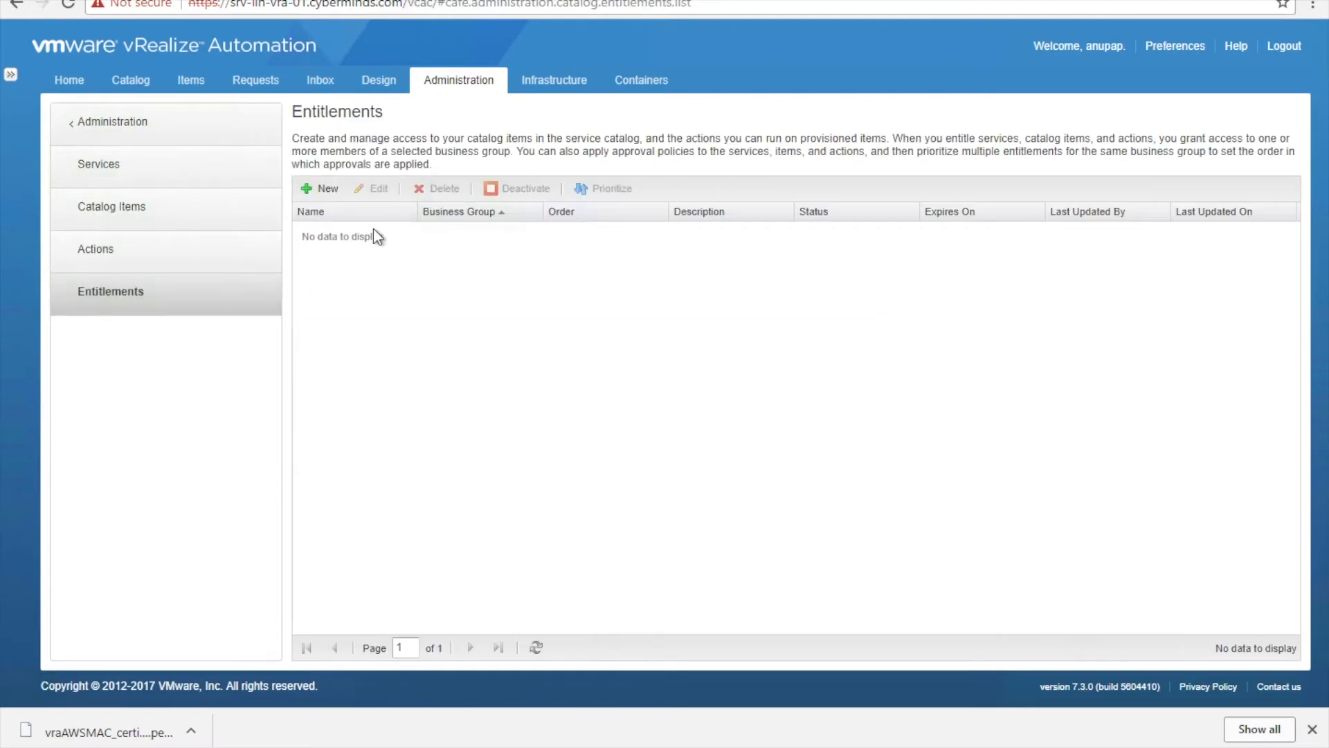
click(320, 188)
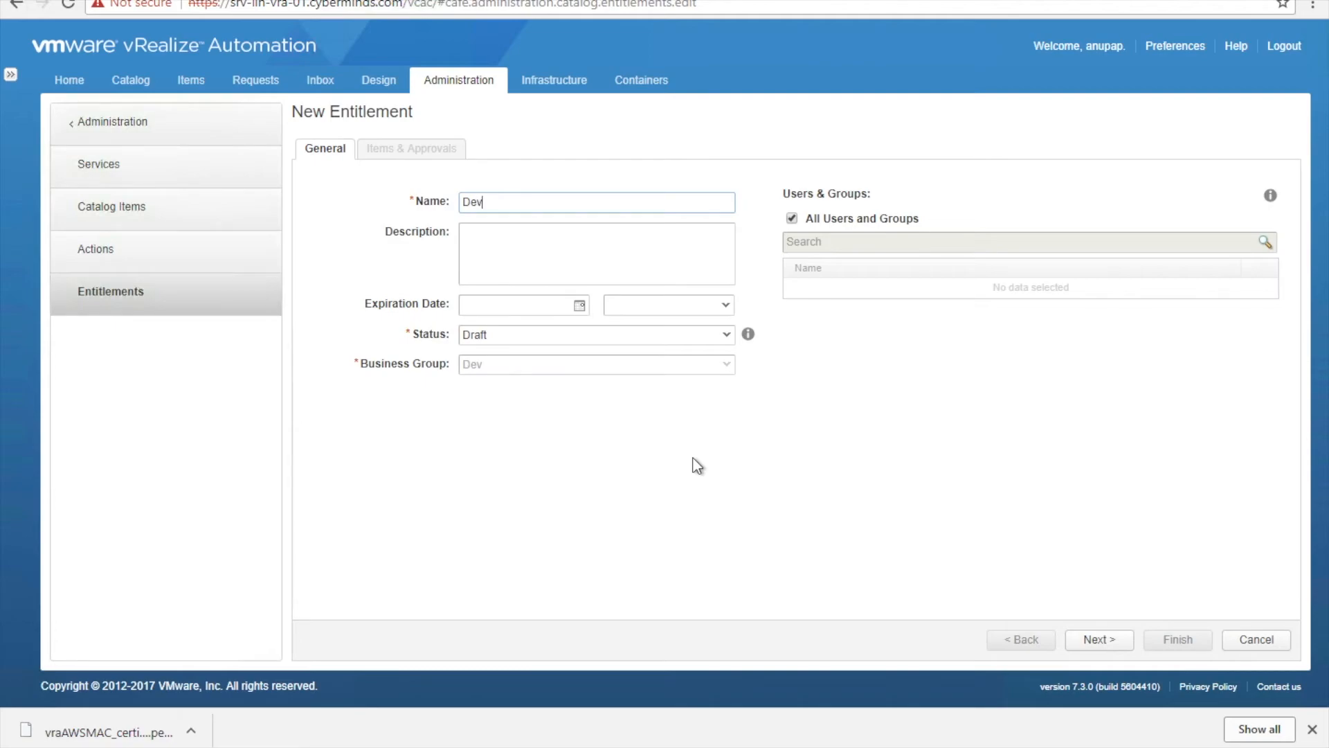
text(UserEnt)
click(534, 337)
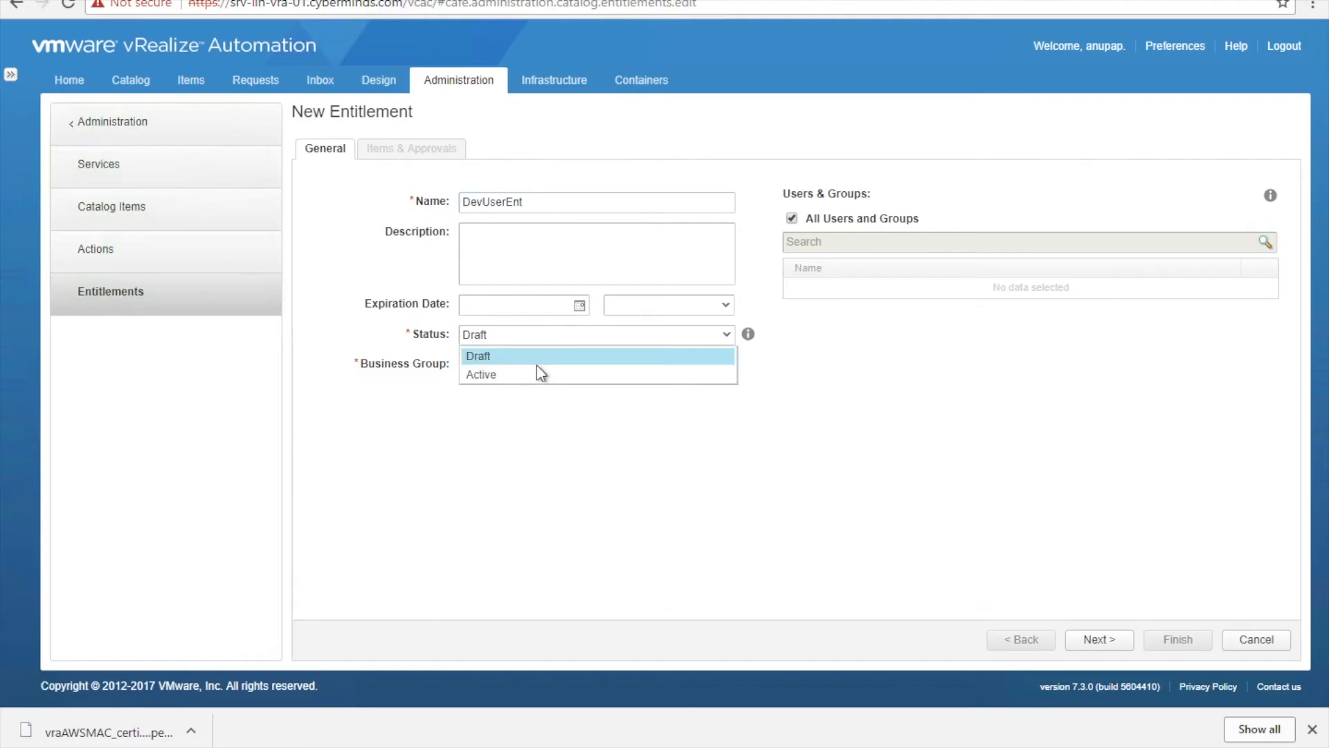
click(536, 375)
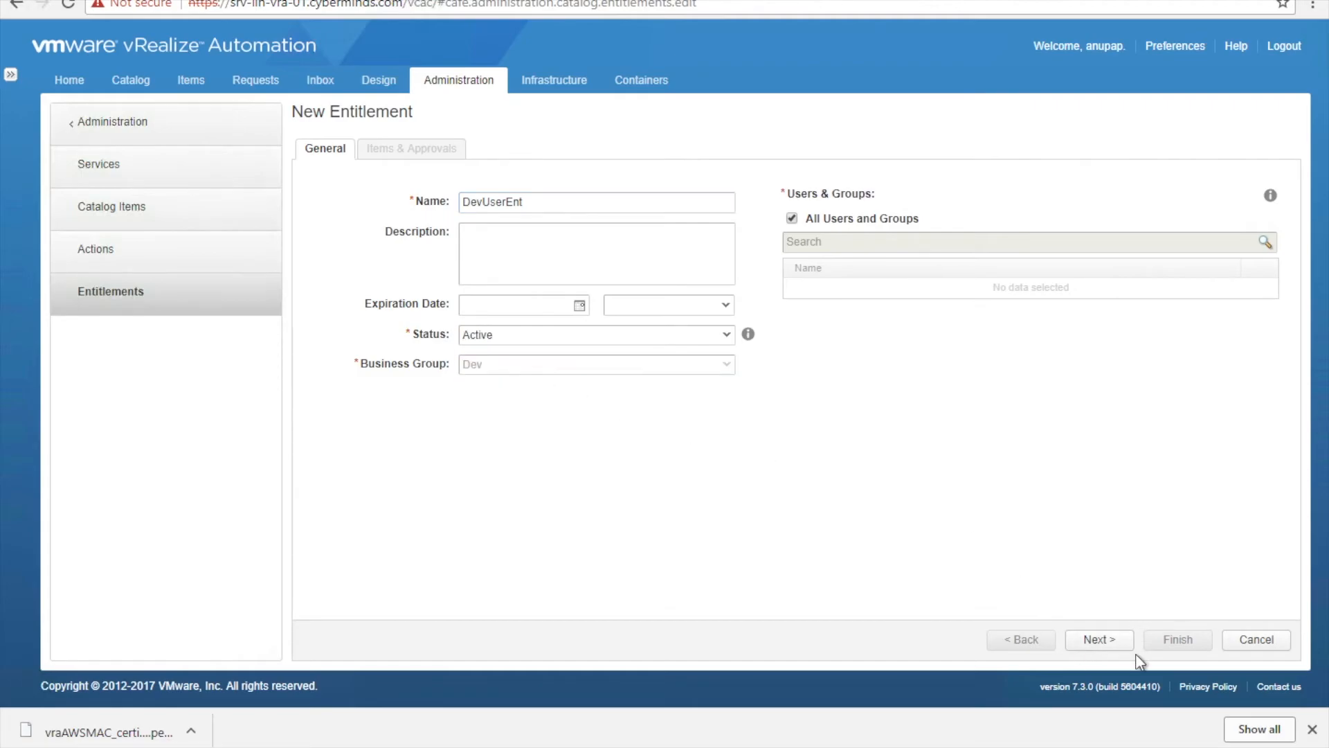
click(1112, 640)
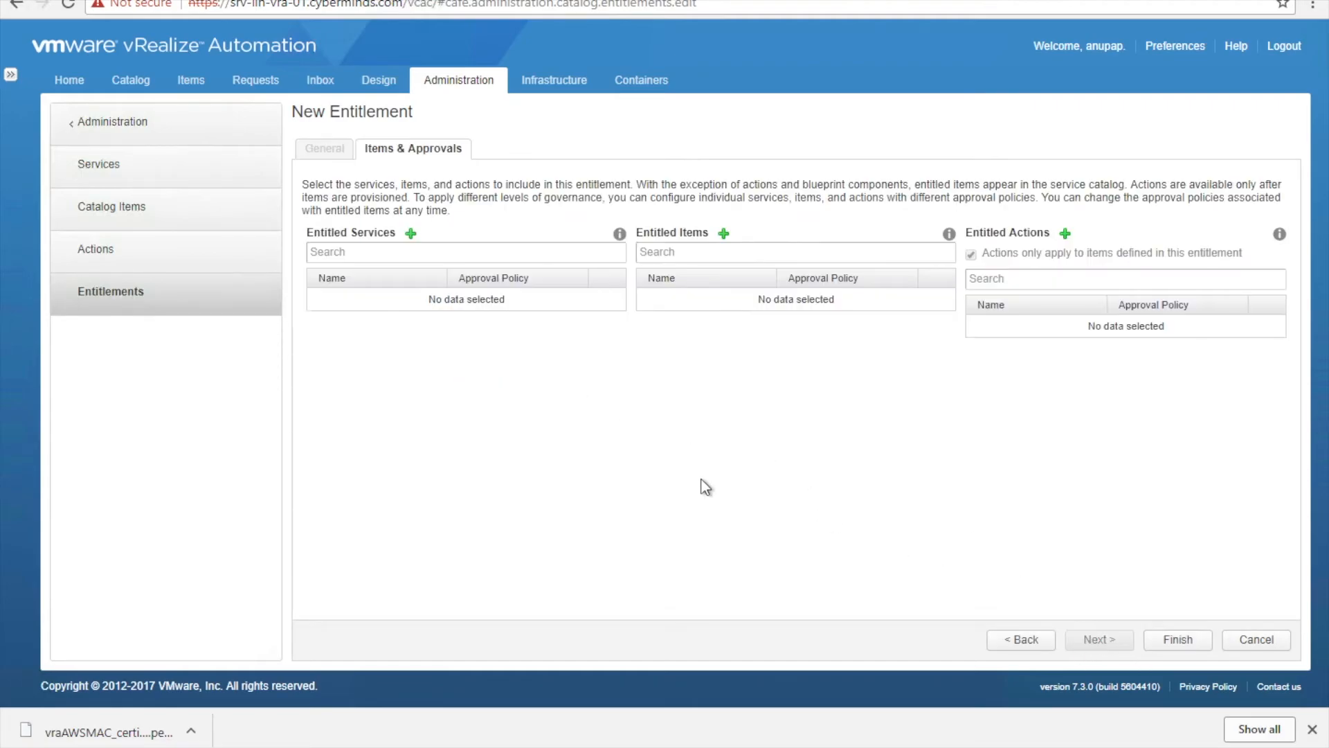
- Add the DevUsers service and the AWSWindowsVM catalog item to the entitlement
click(411, 234)
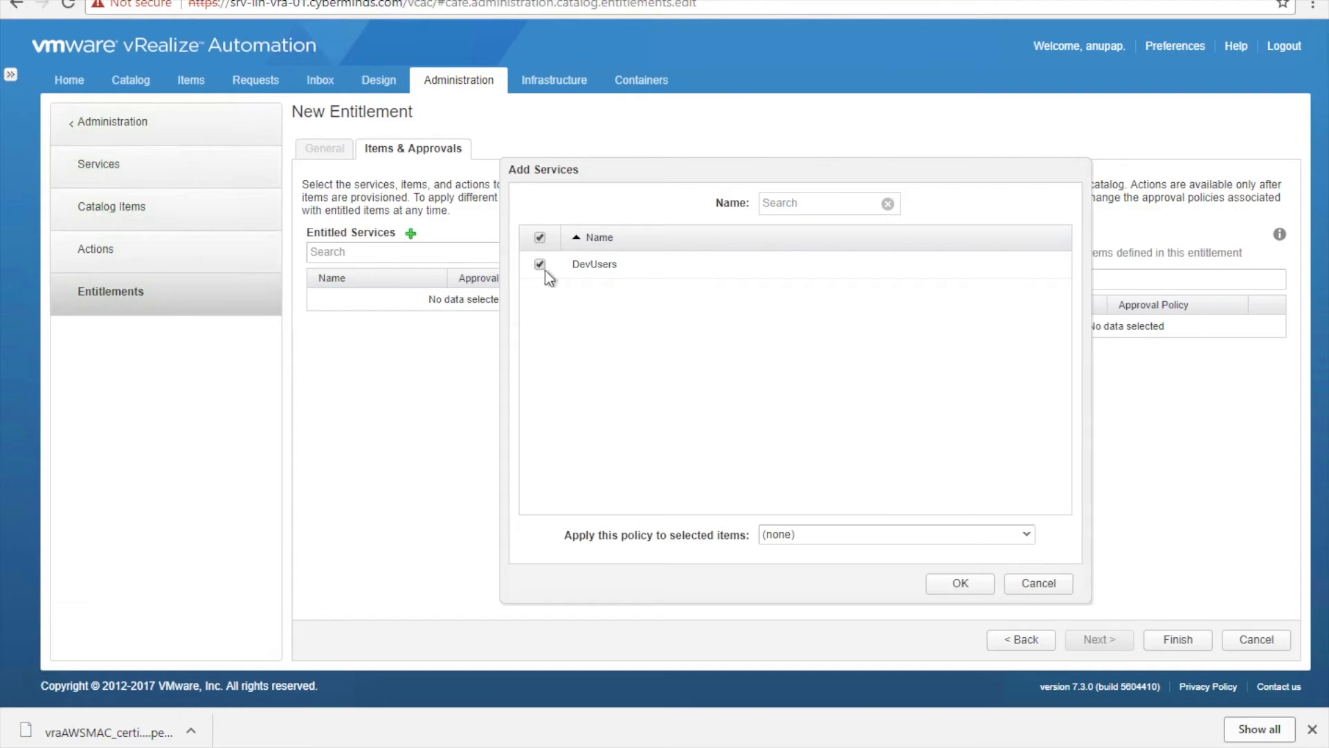
click(961, 583)
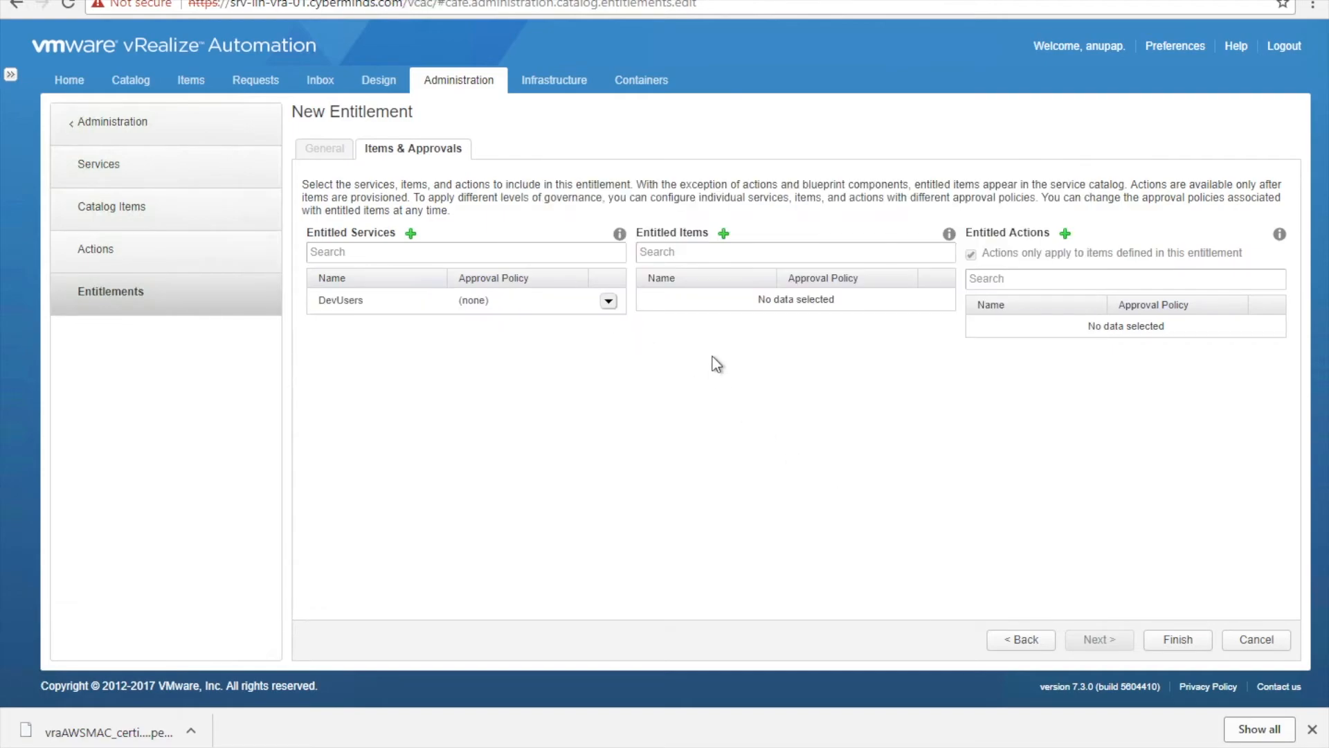
click(723, 234)
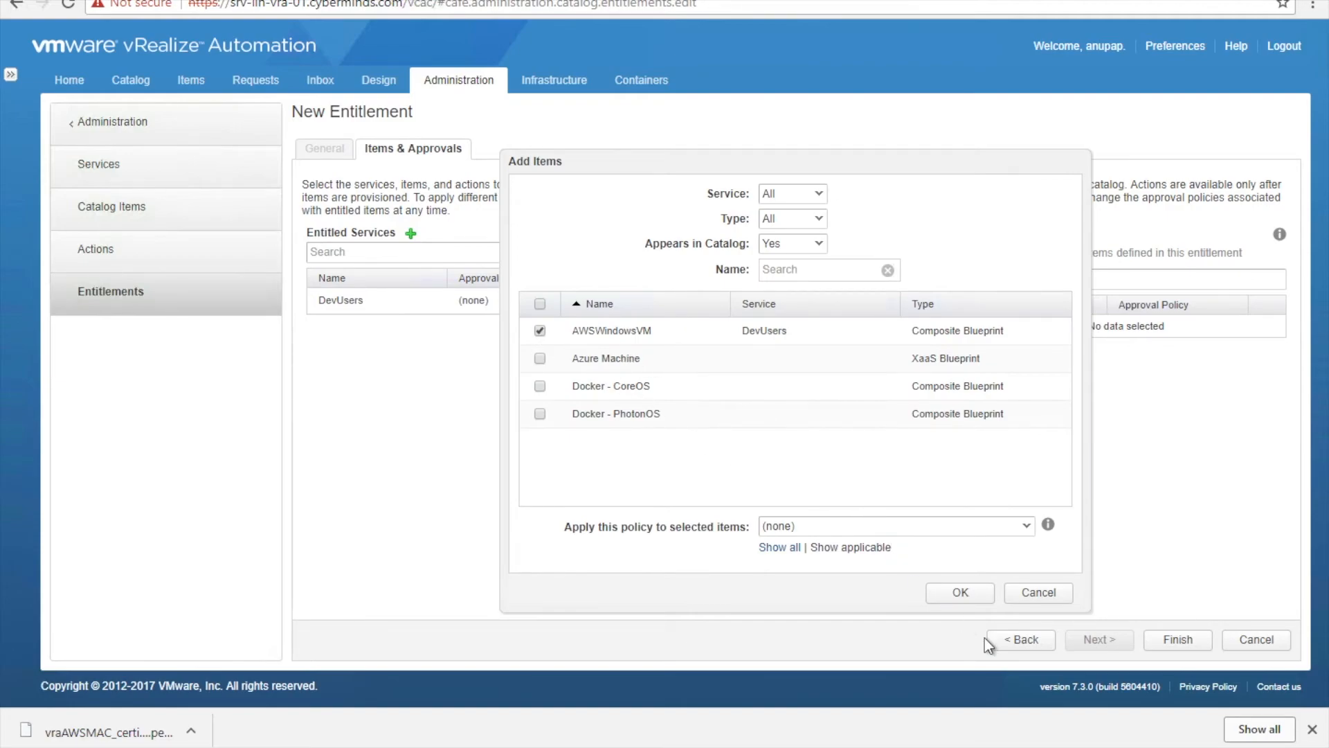
click(962, 594)
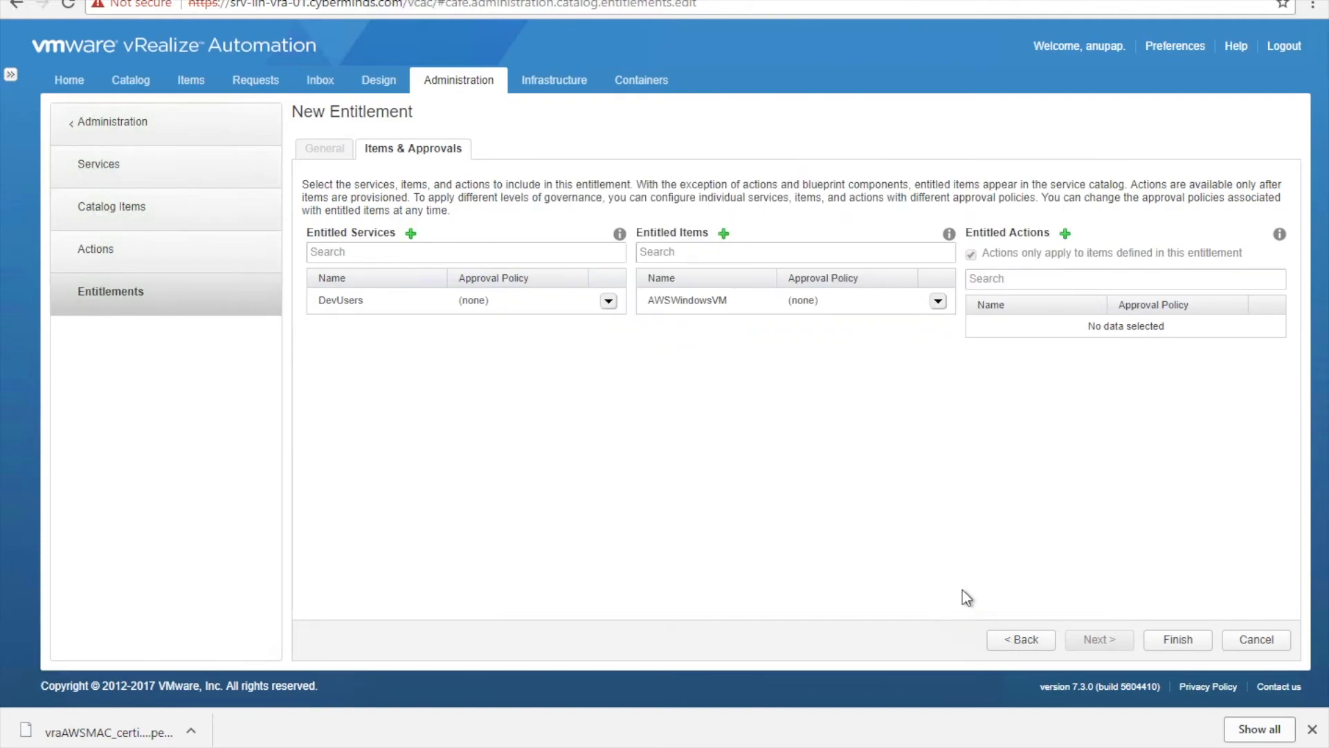
- Entitle all available actions and finish saving the DevUserEnt entitlement
click(1064, 234)
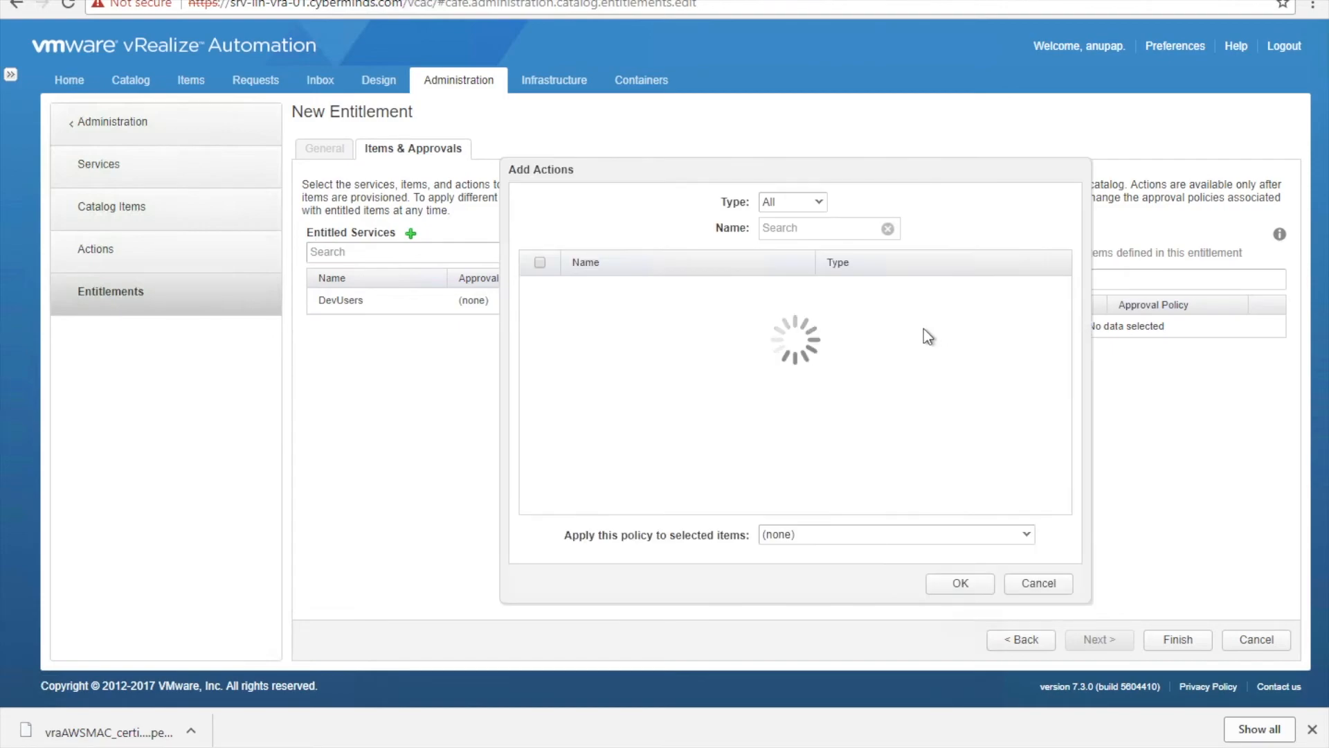
scroll(832, 402, down, 10)
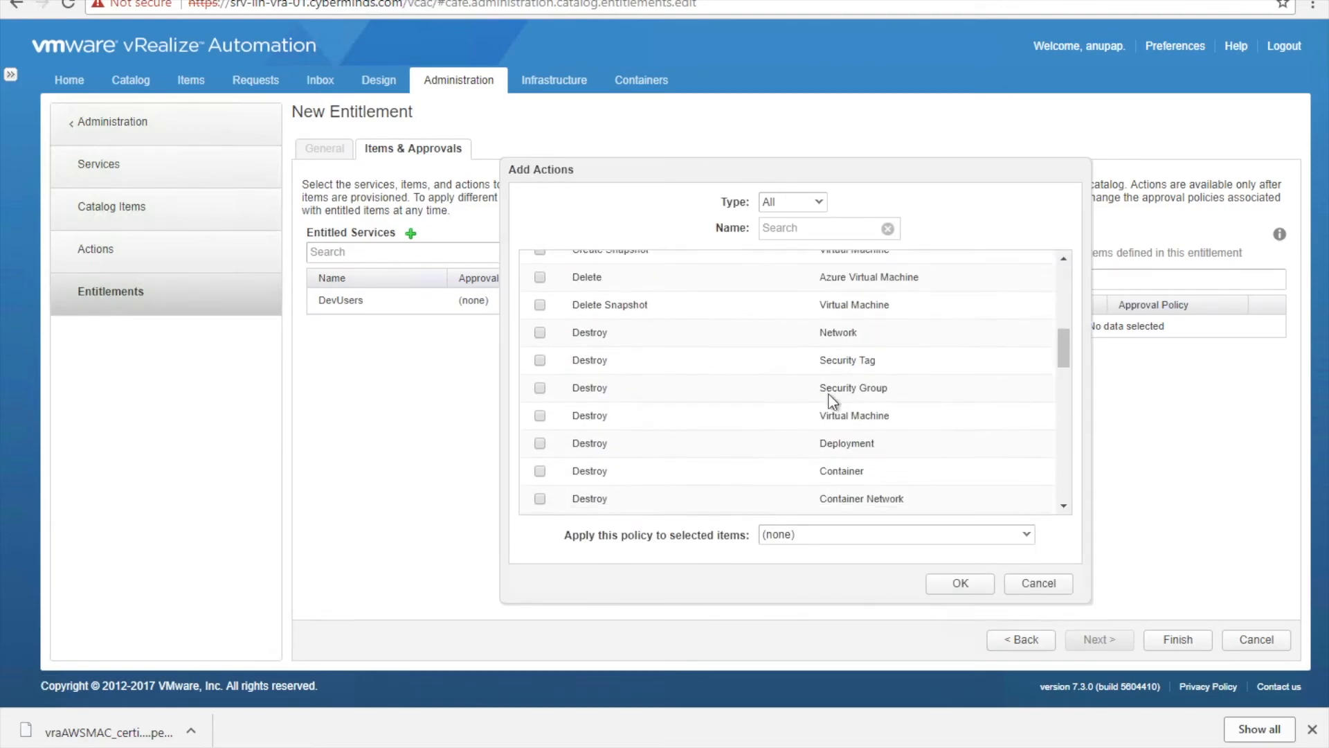
scroll(833, 402, down, 5)
scroll(832, 401, up, 15)
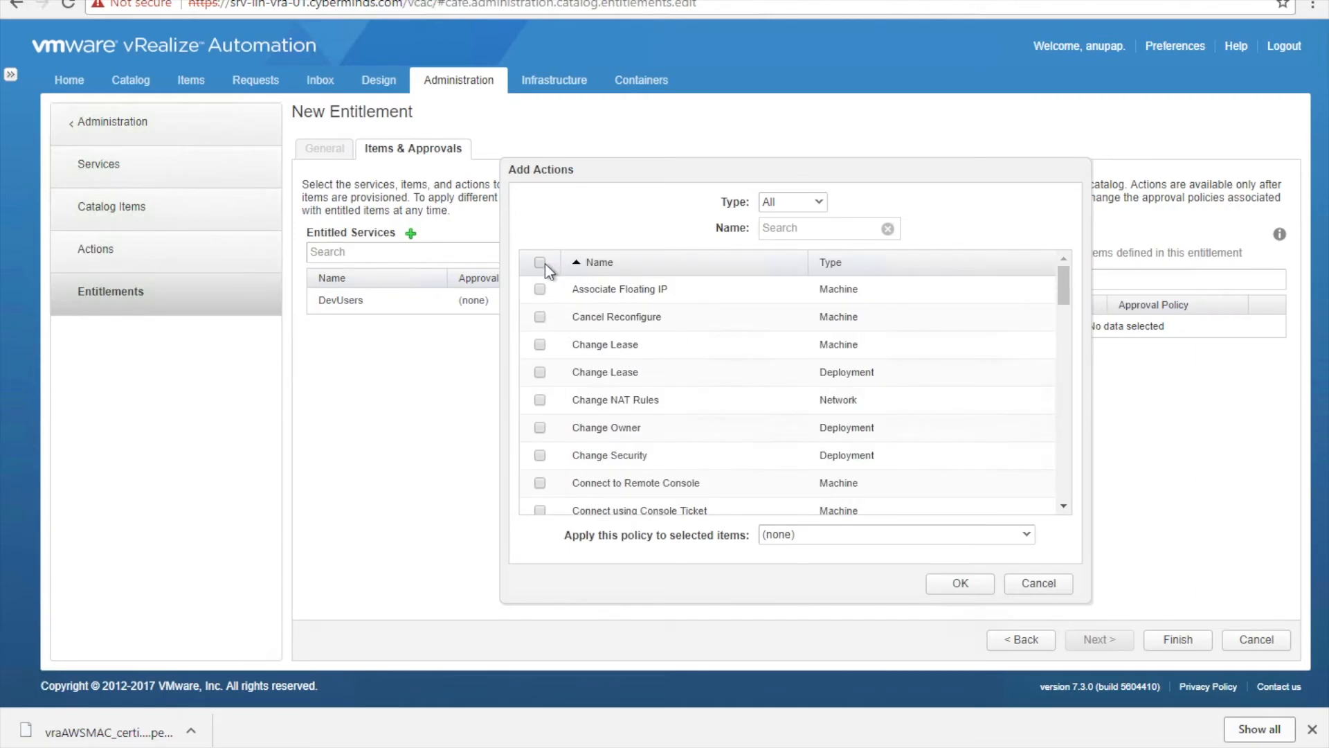
click(540, 263)
click(960, 583)
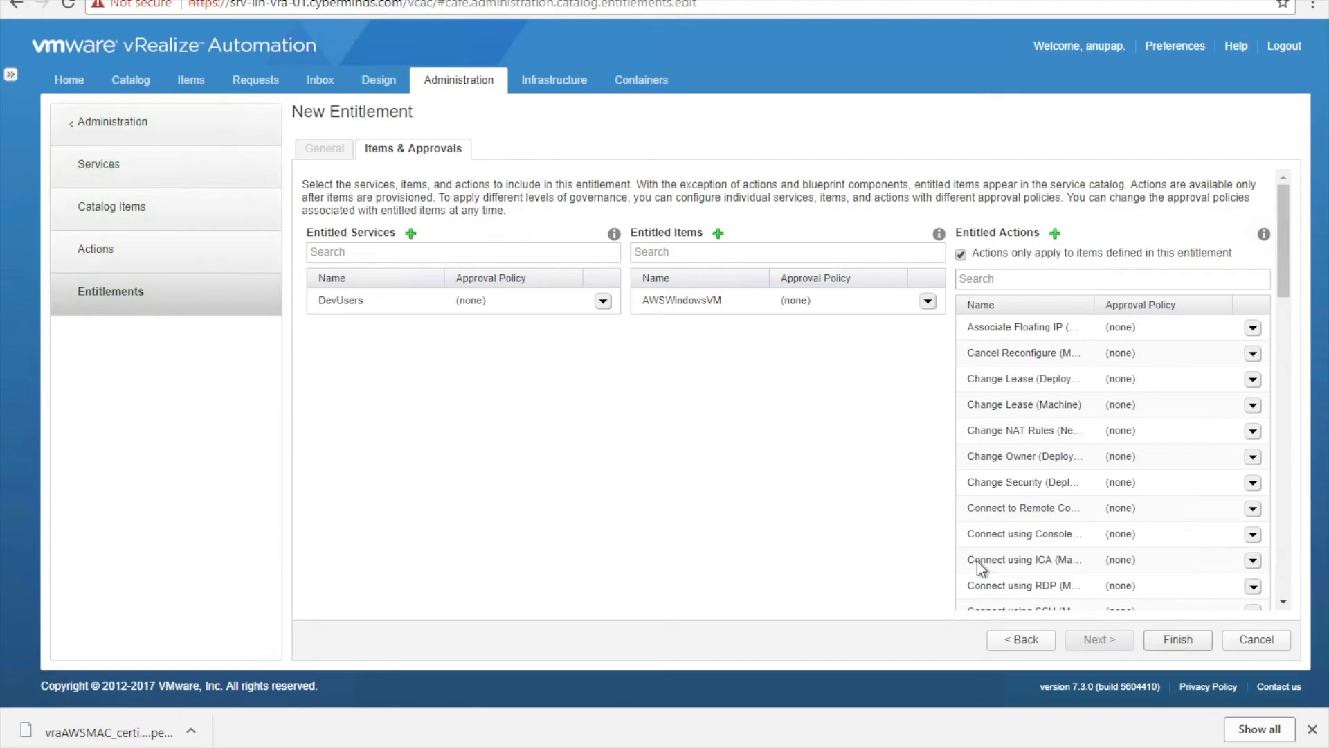
click(1177, 638)
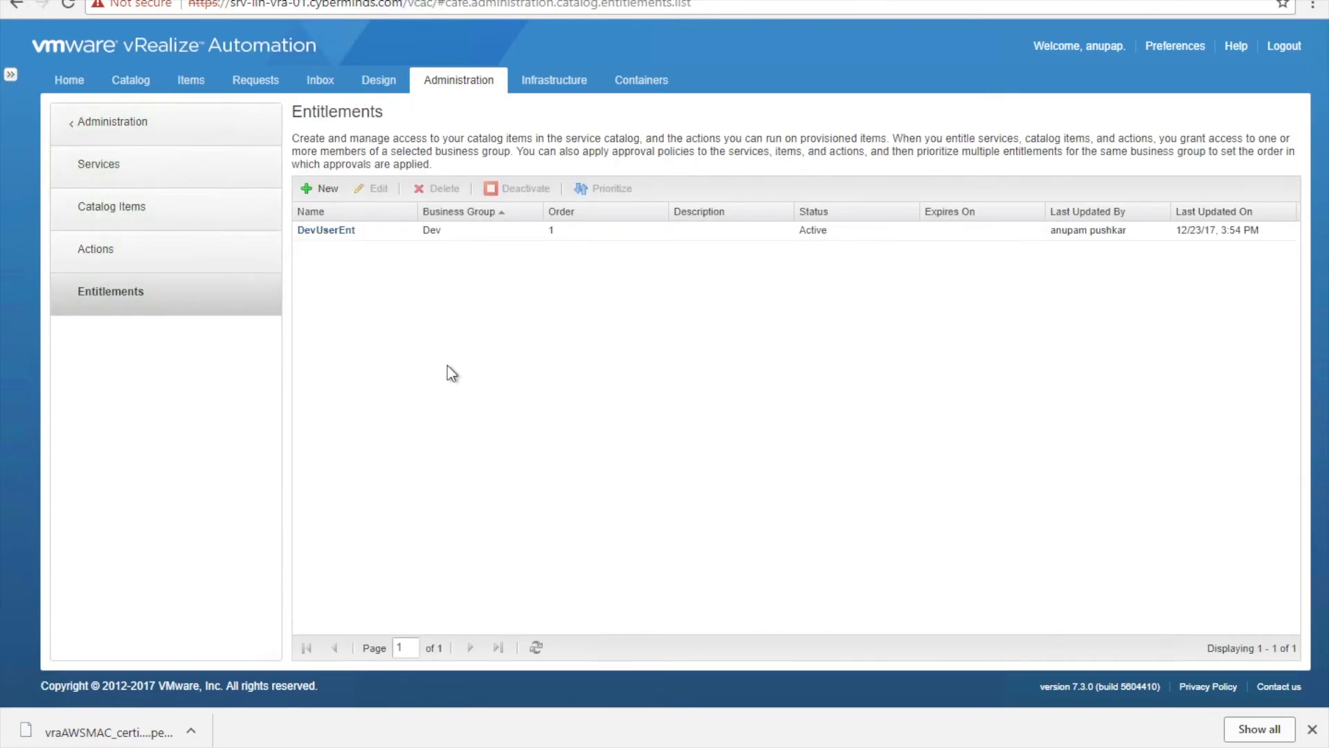
- Request AWSWindowsVM from the catalog and describe Amazon_EC2_Machine_1 as 'i am trying aws windowsbox'
click(141, 81)
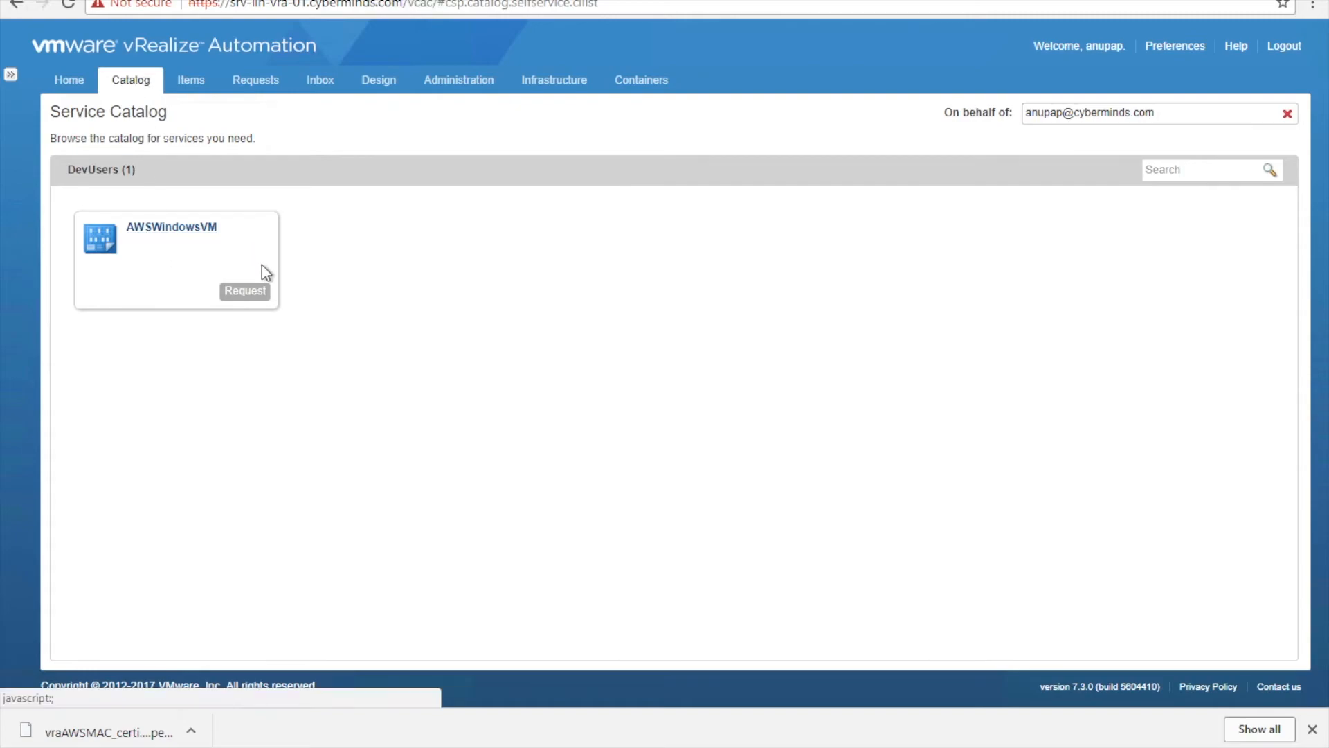
click(245, 292)
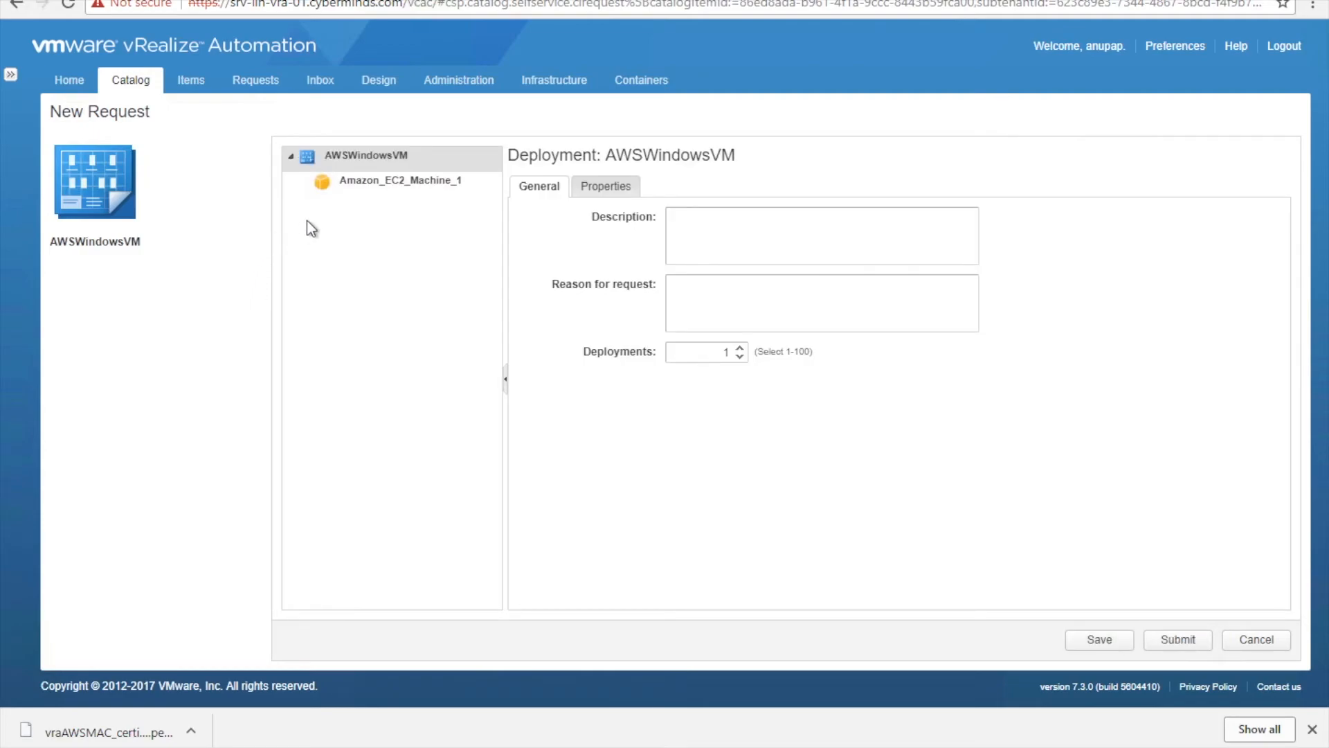
click(371, 186)
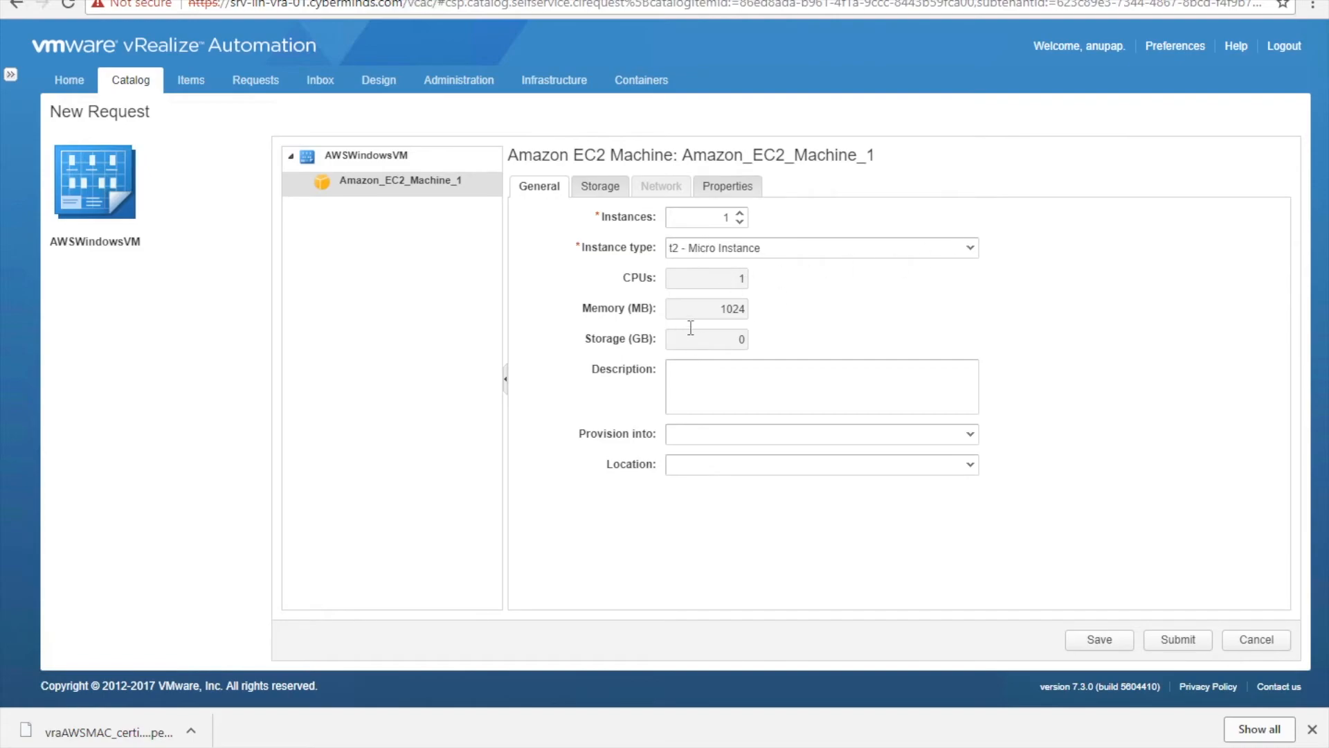
click(716, 389)
text(i am trying aws windowsbox)
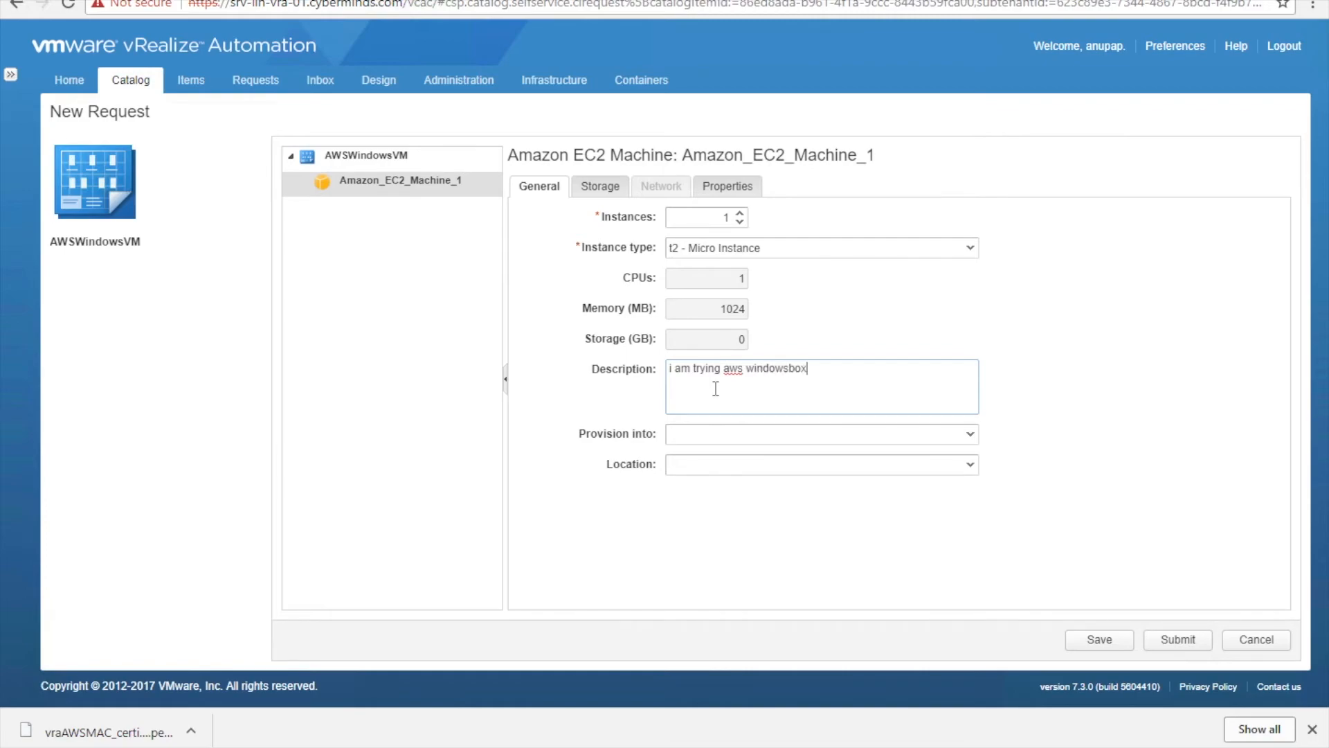
- Try the Provision into options (subnet in a VPC, Non-VPC) and leave it blank
click(962, 432)
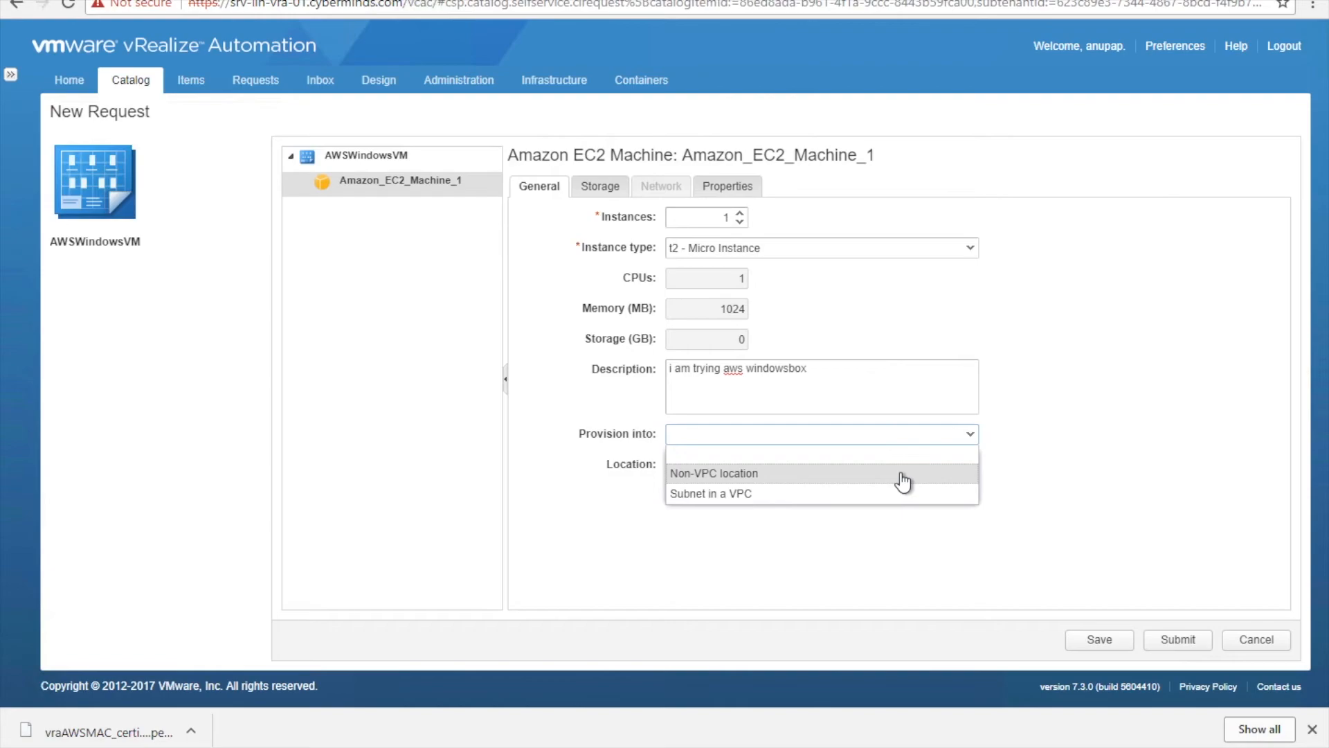
click(872, 495)
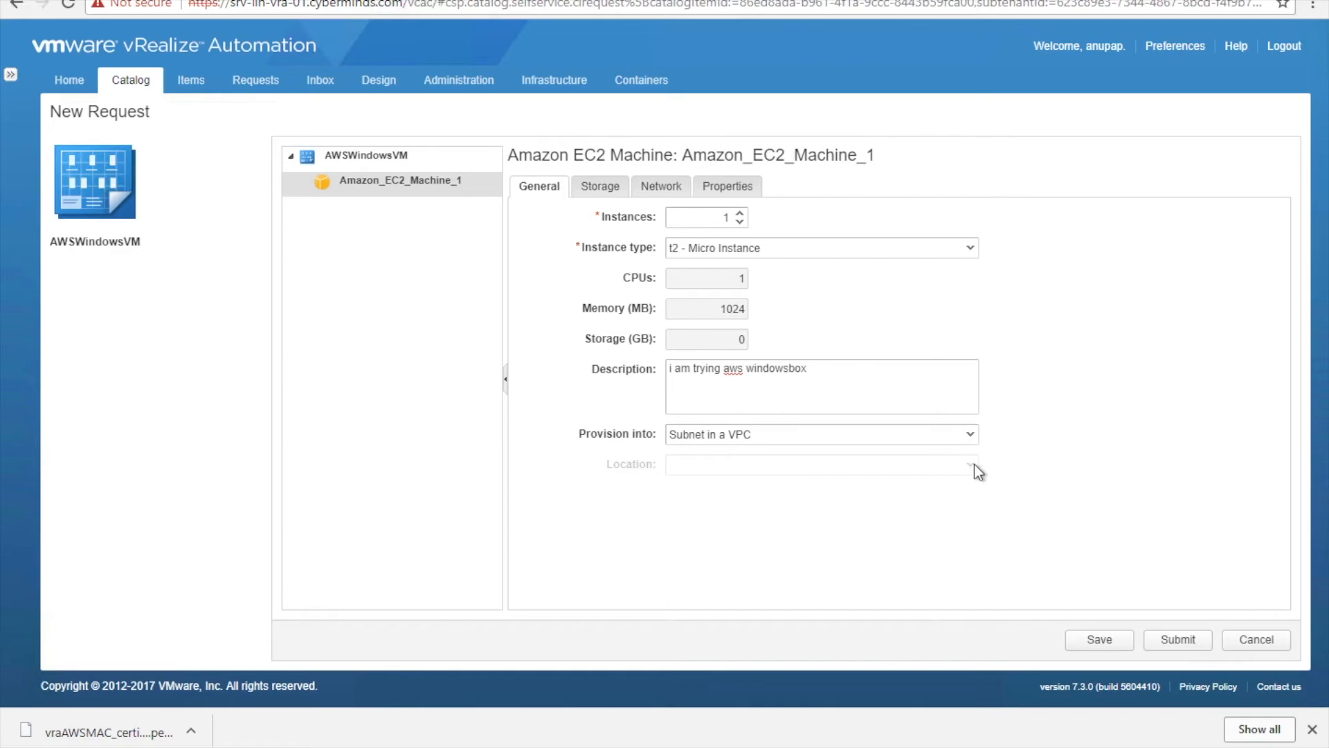
click(958, 434)
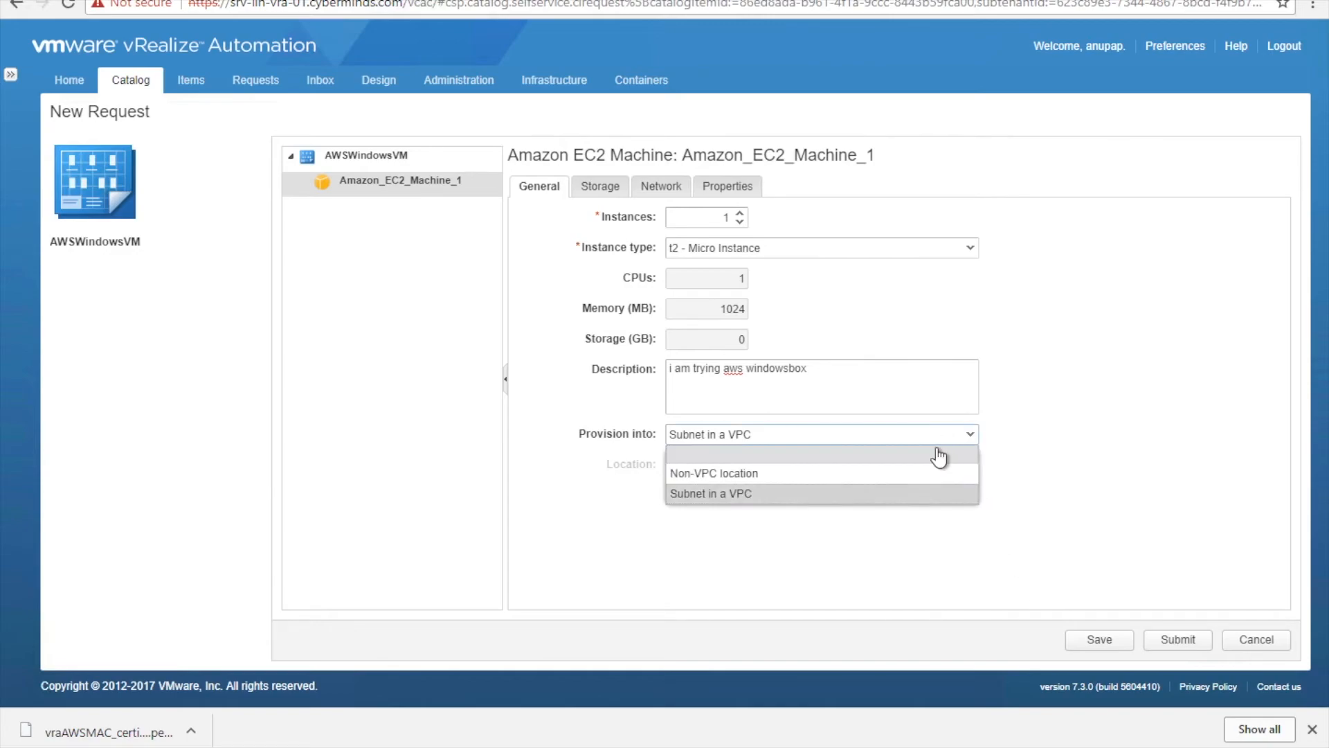
click(924, 456)
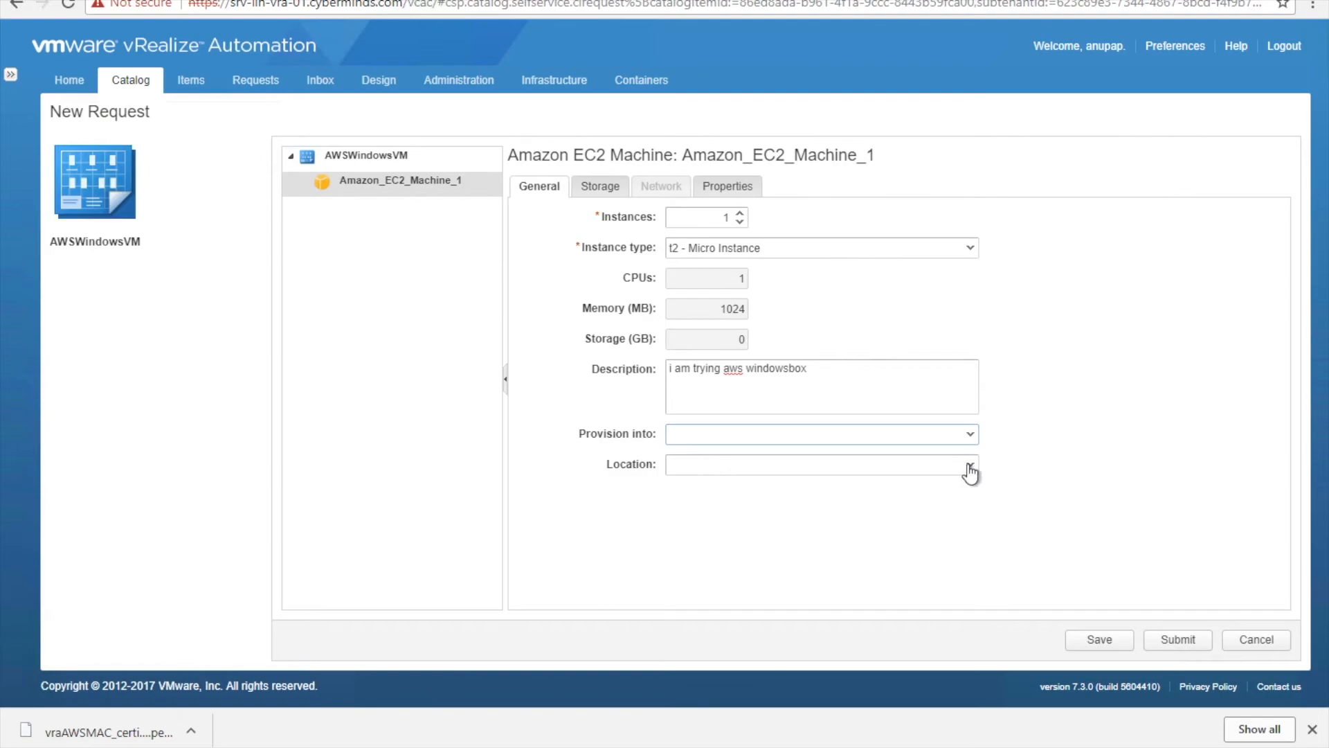
click(968, 438)
click(908, 473)
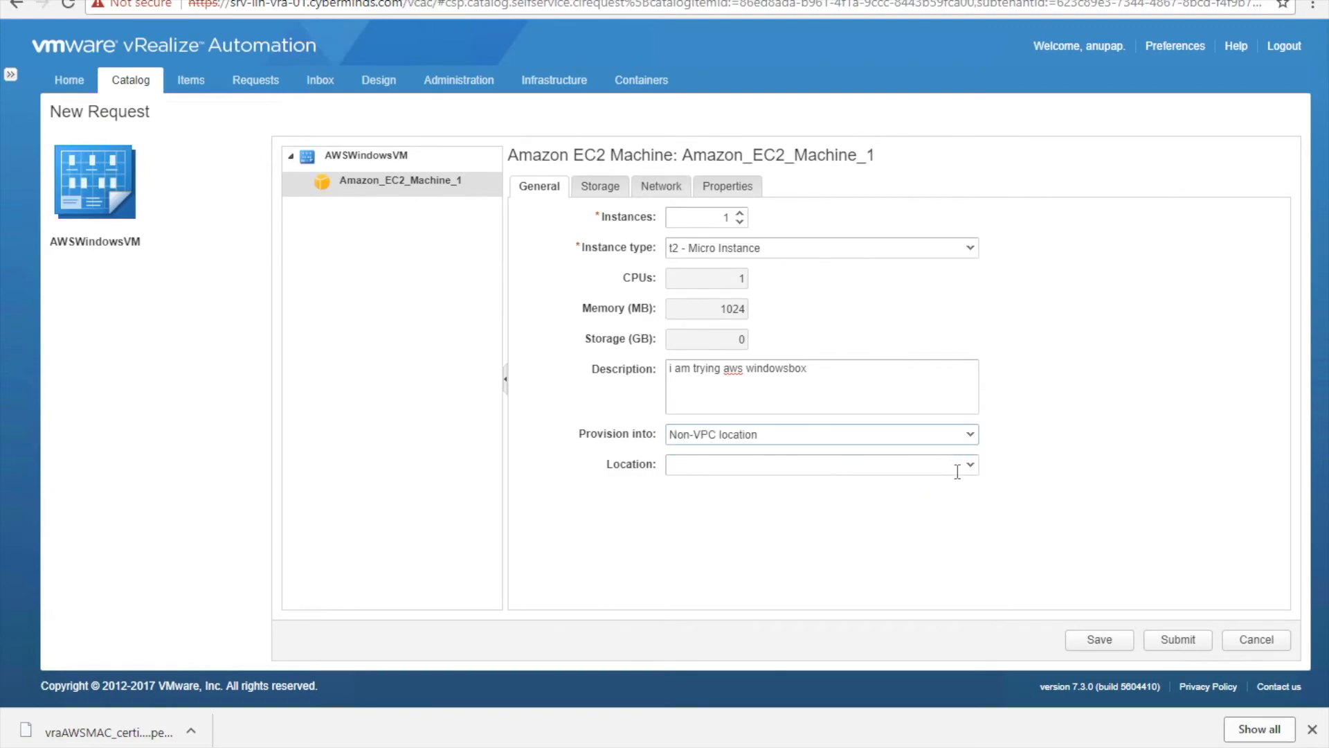
click(969, 434)
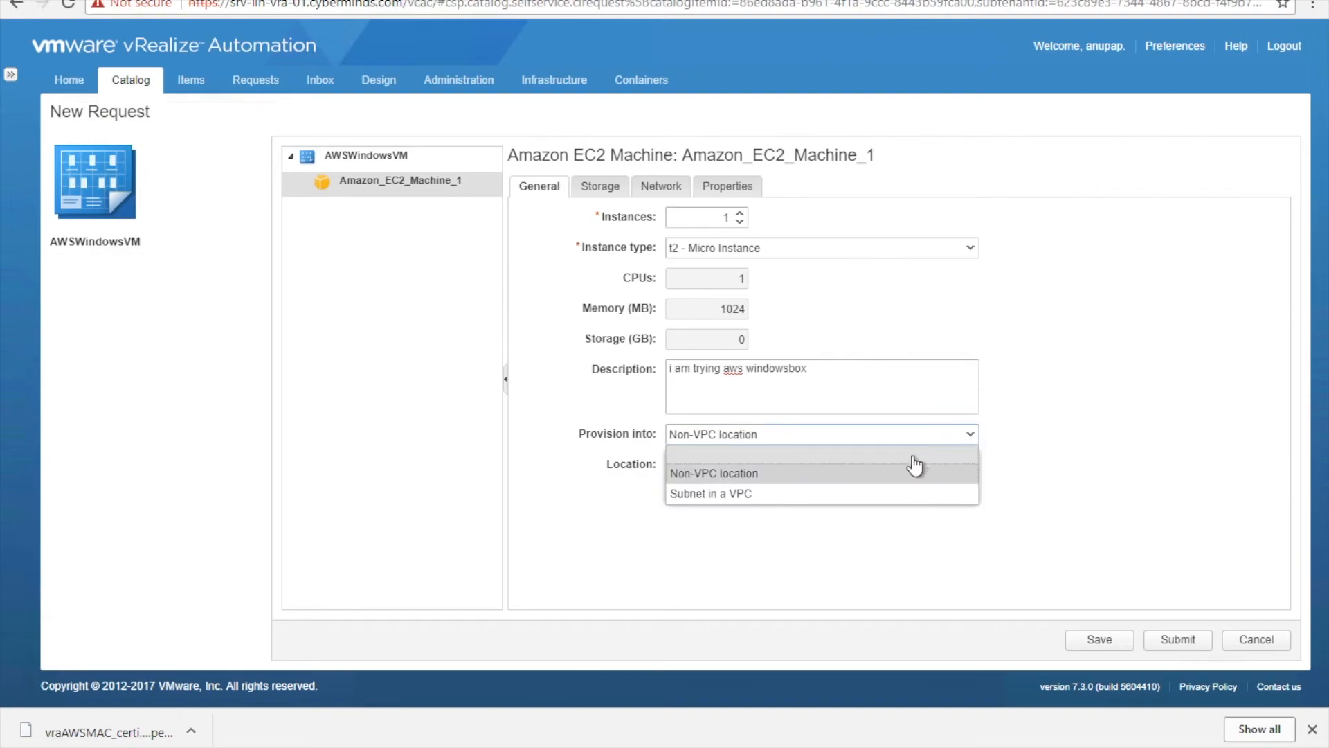
click(909, 454)
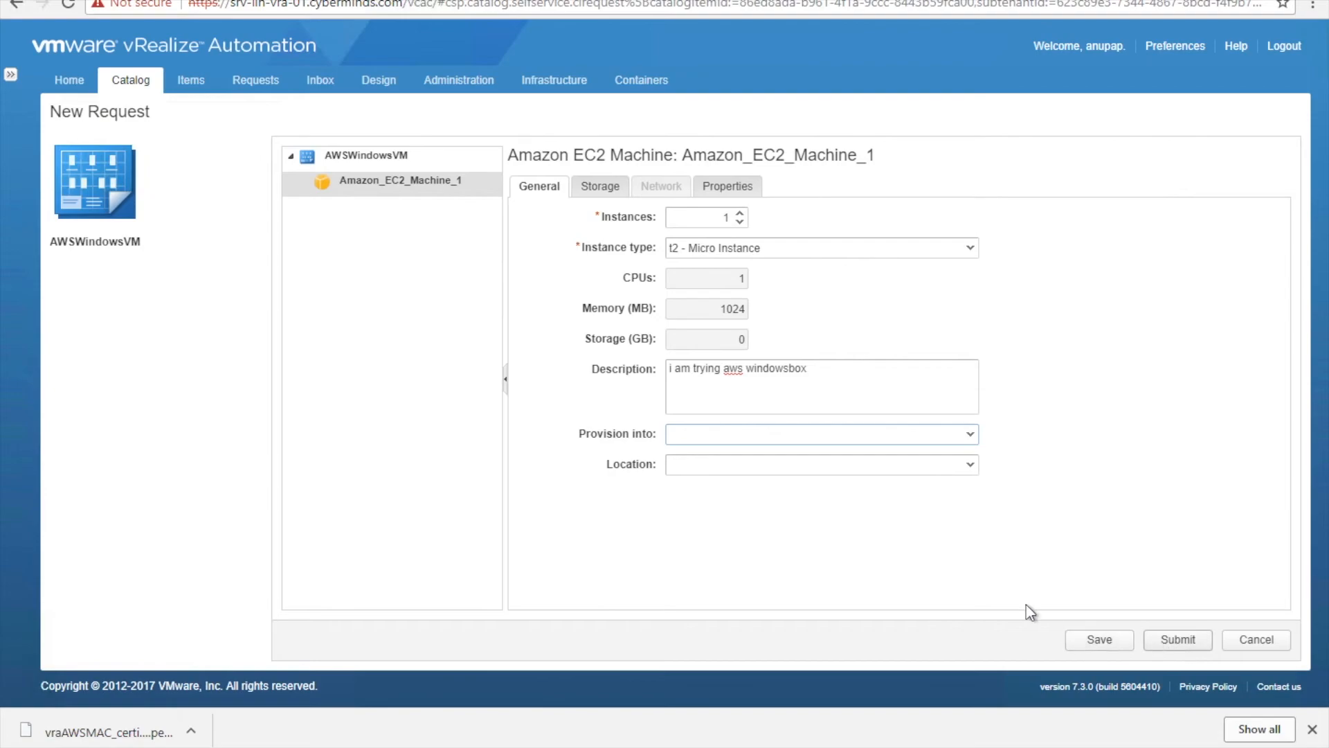
- Review the Storage and Properties tabs, submit the request, and return to the catalog
click(601, 186)
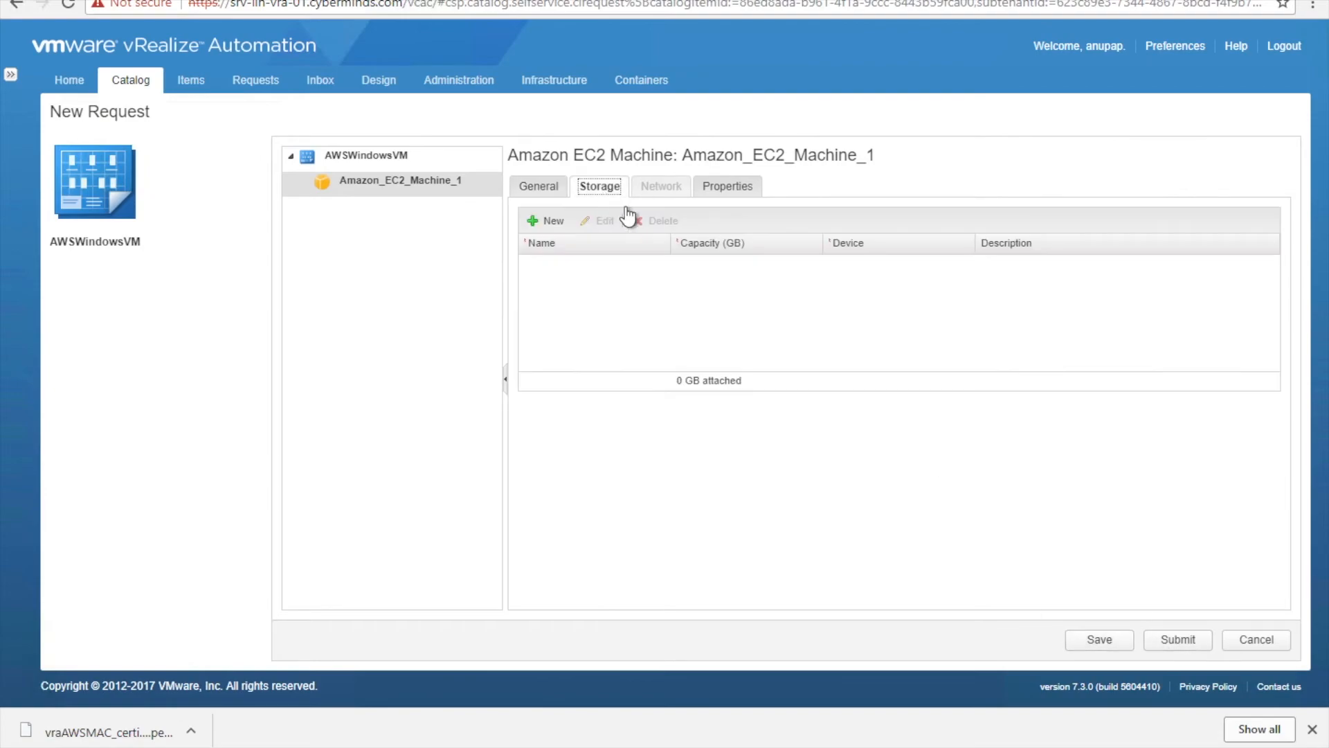
click(724, 189)
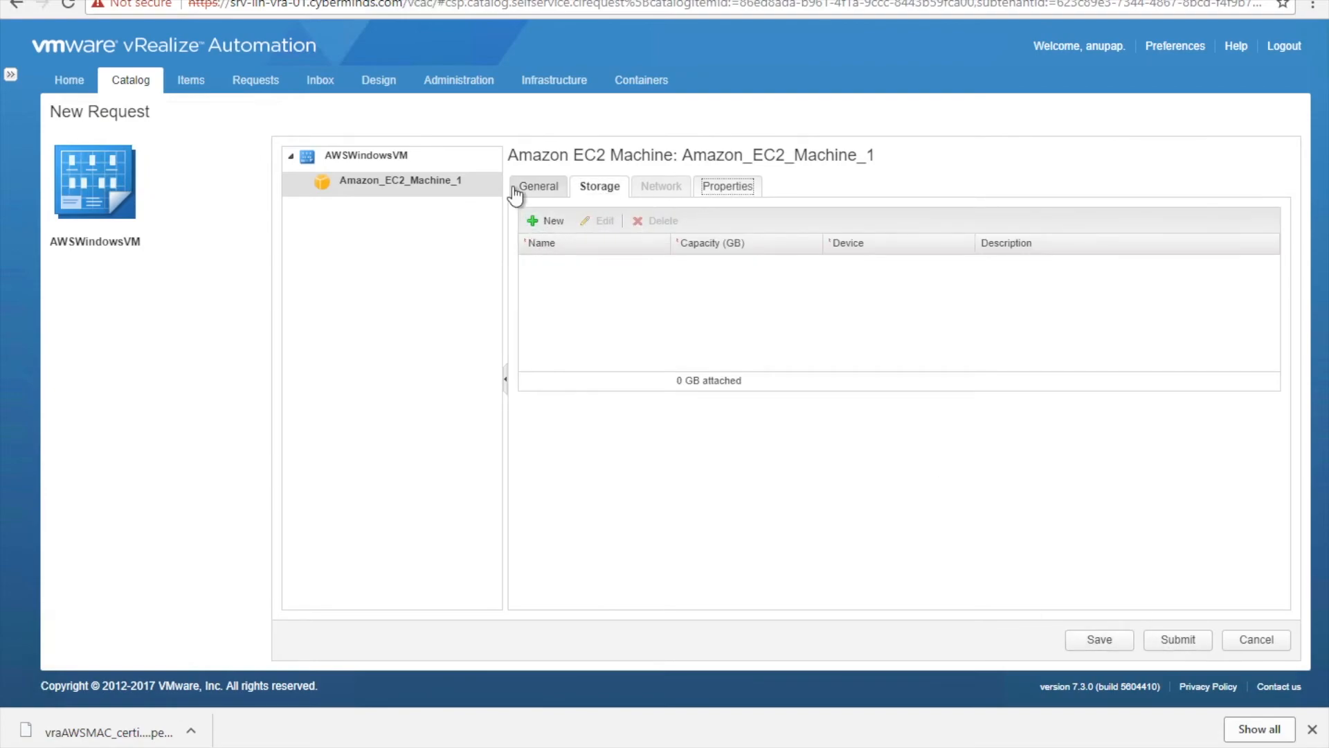
click(534, 189)
click(1184, 644)
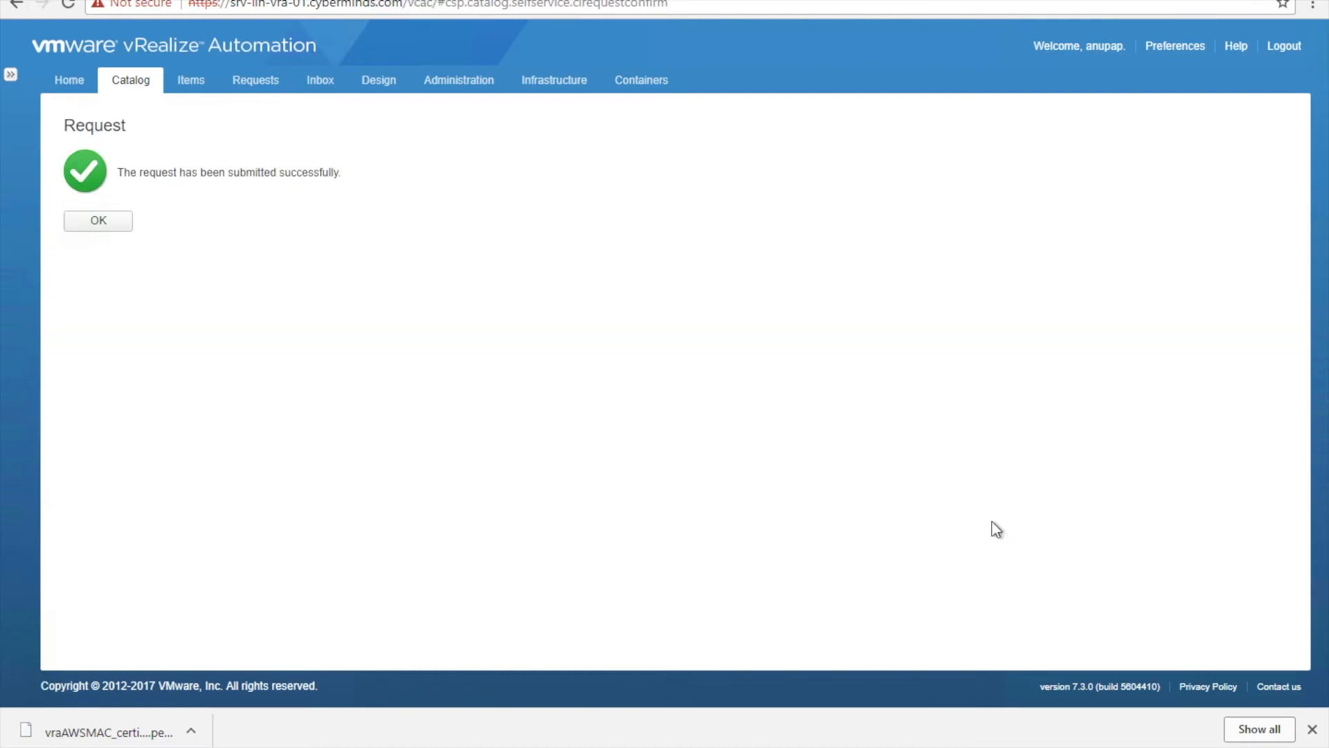
click(104, 220)
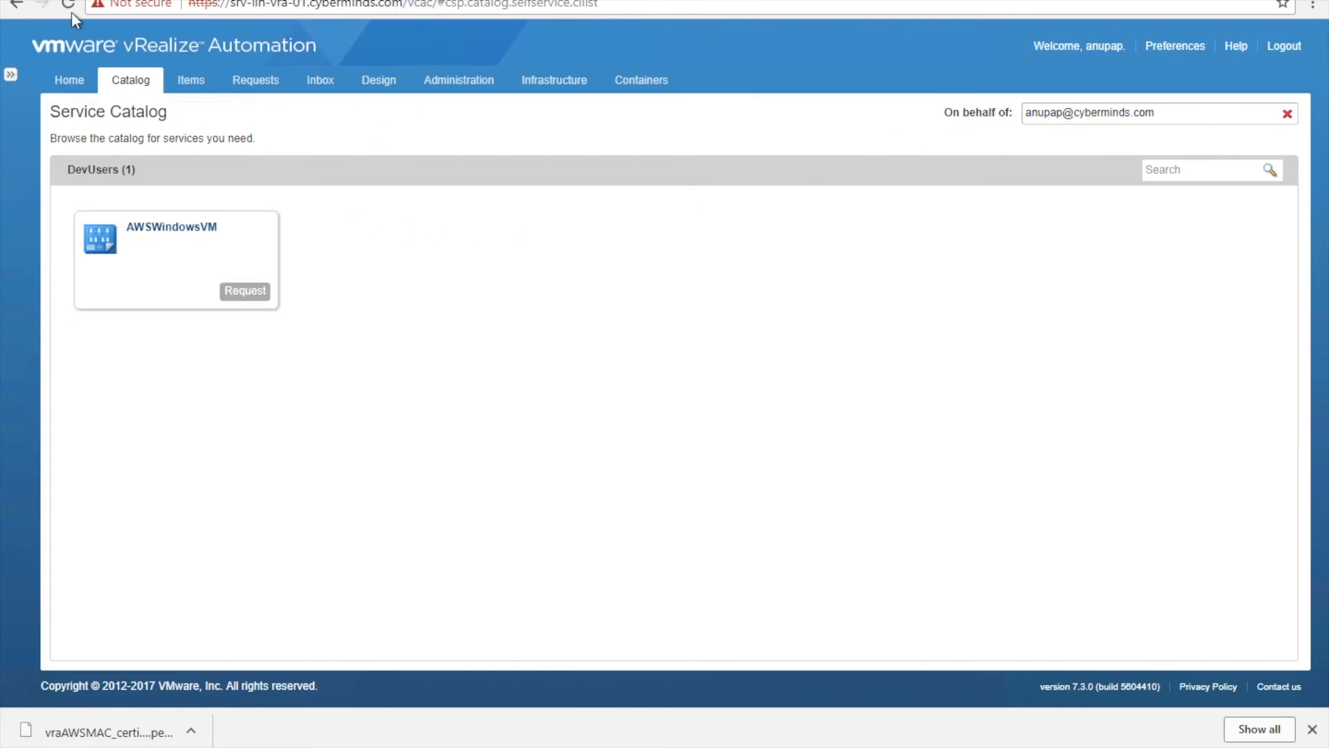
click(89, 1)
- In the AWS console, leave the AMI wizard, open Running Instances in Mumbai, and refresh the list
key(ctrl+Right)
scroll(919, 414, up, 2)
click(1219, 144)
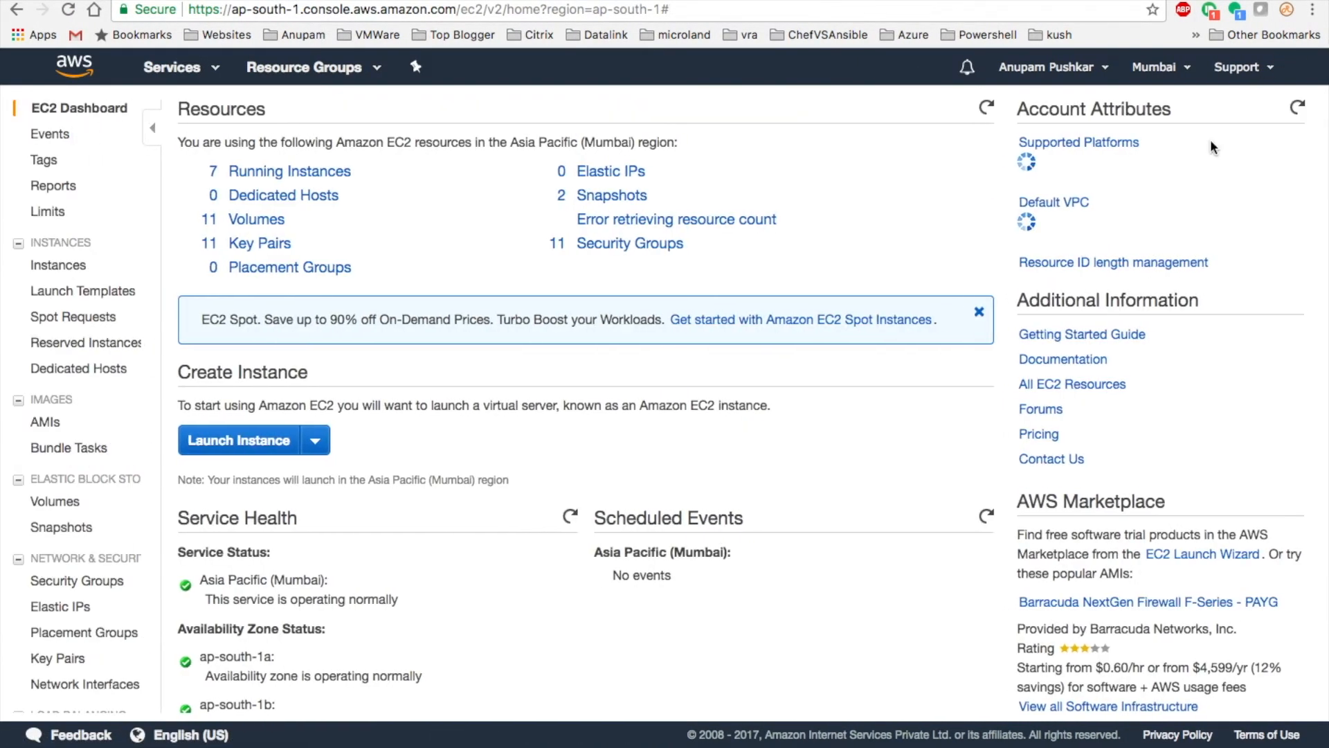
click(345, 170)
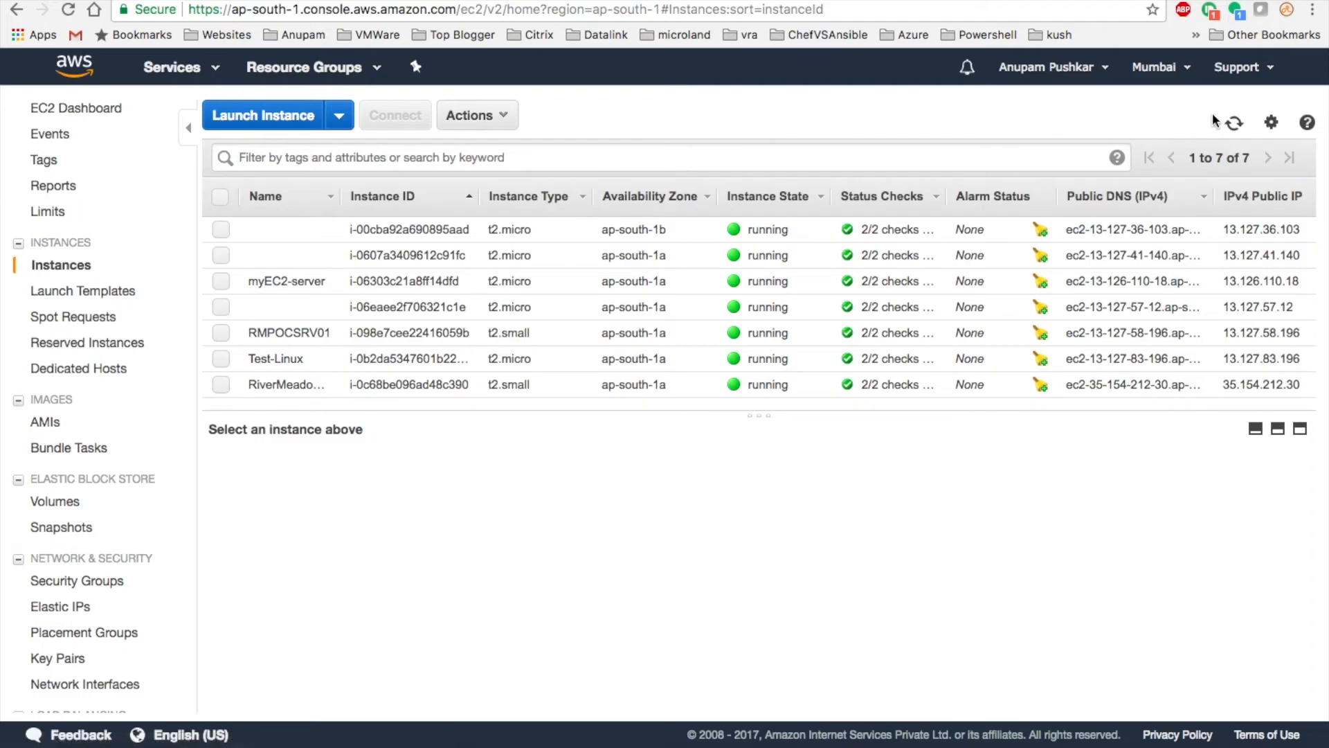
click(1232, 125)
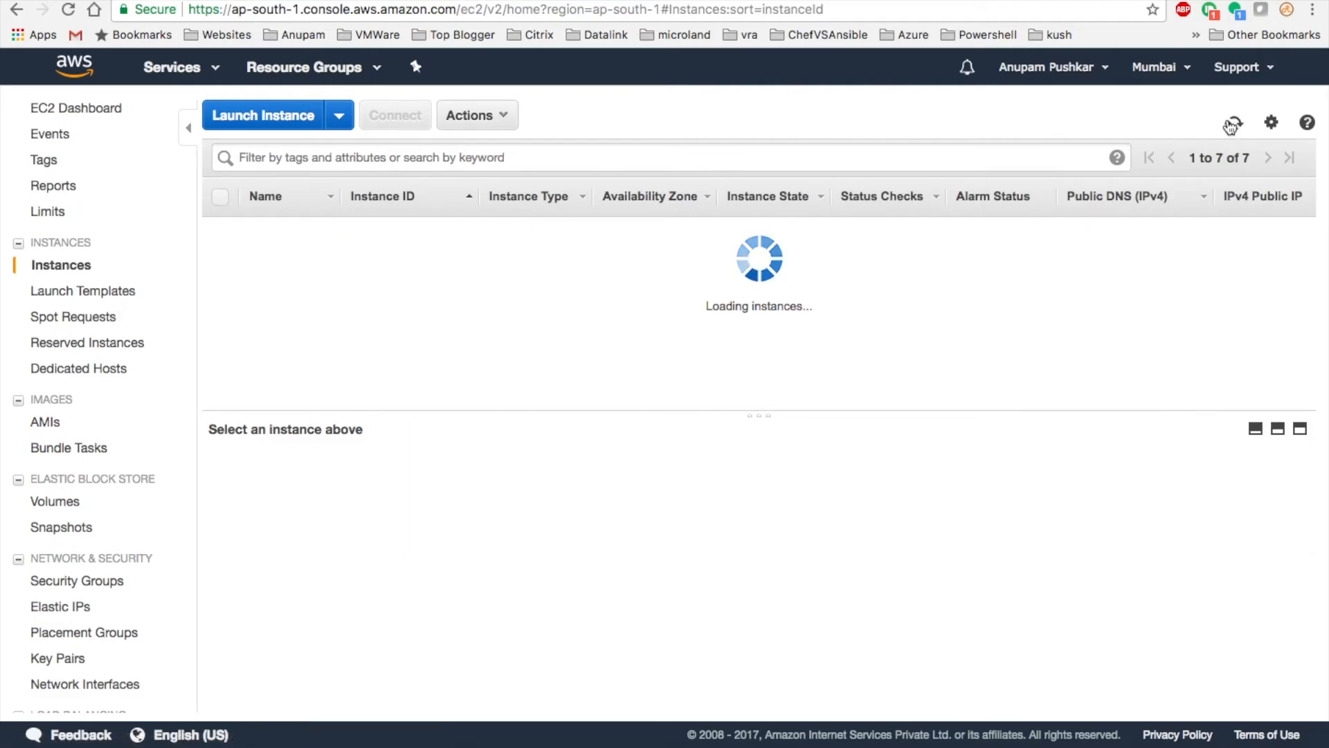
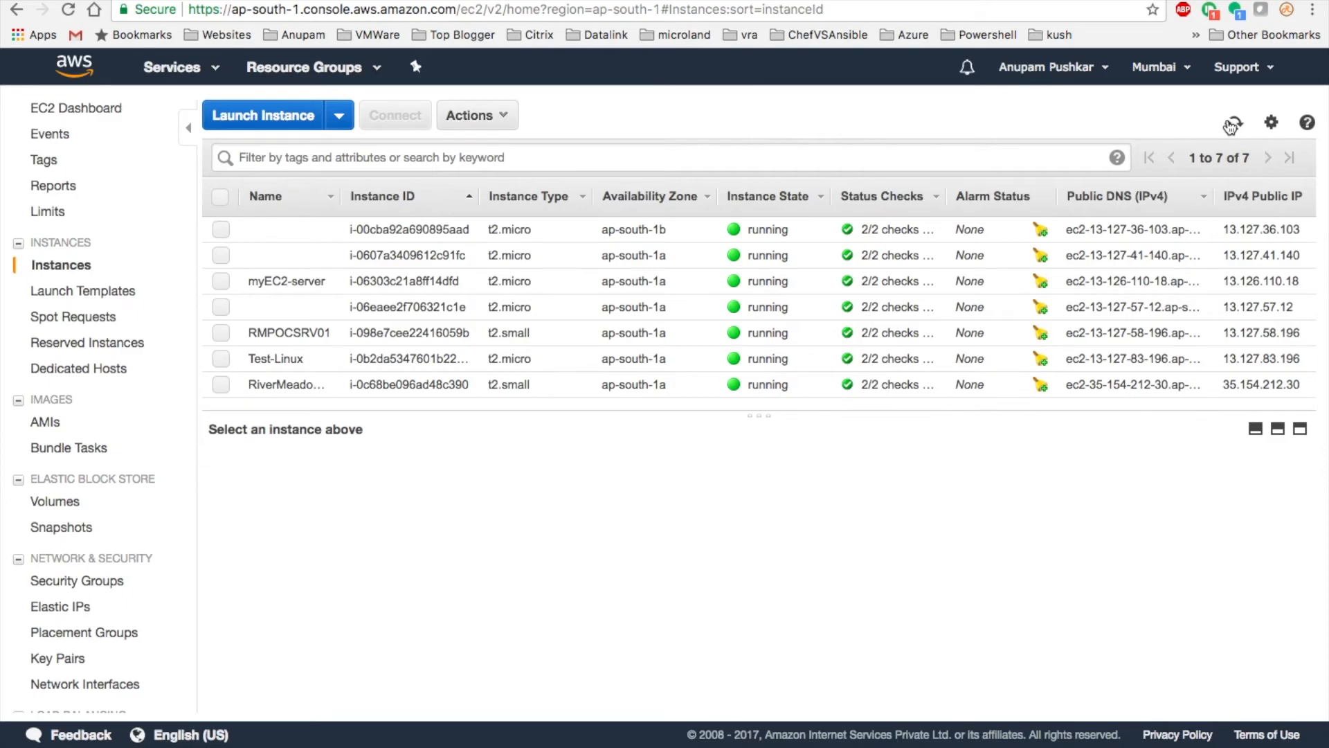
- Refresh the EC2 instance list, which still shows only seven instances
click(1232, 125)
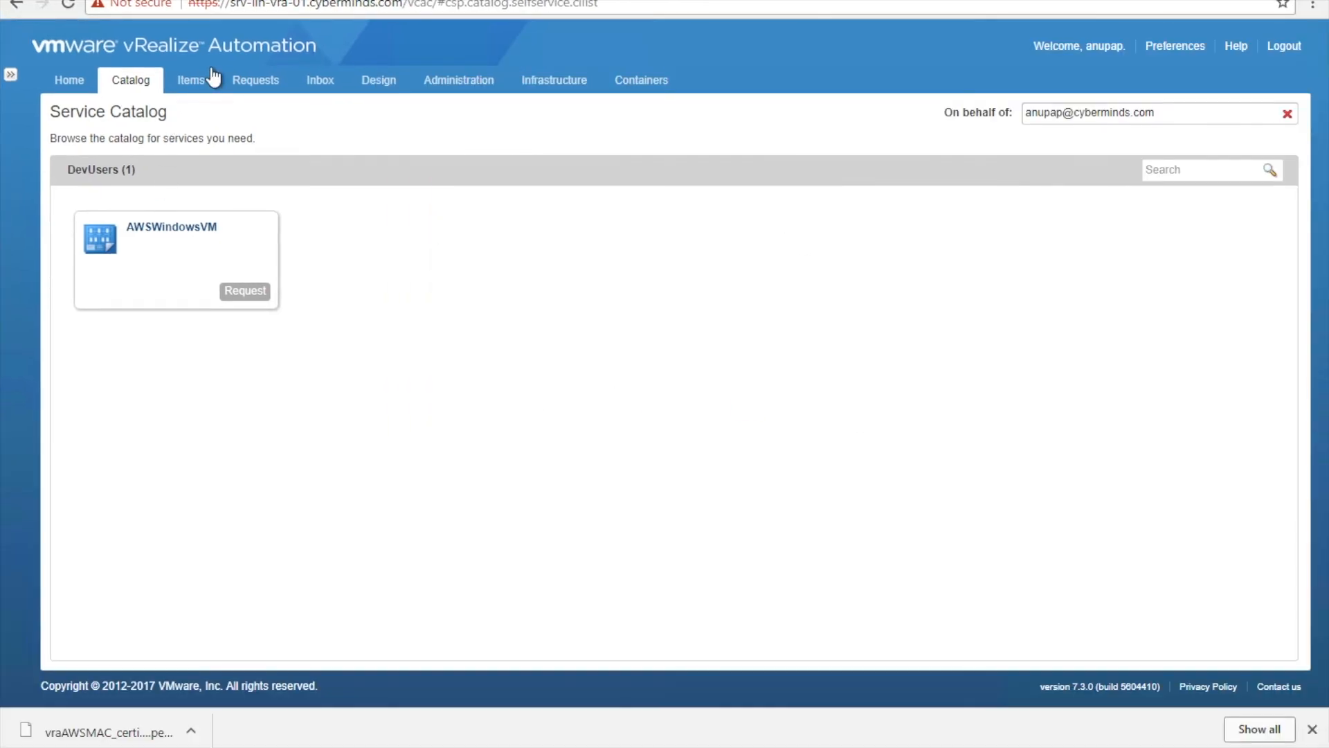
- Show the AWSWindowsVM request's execution information: allocation succeeded and provisioning is in progress
click(274, 85)
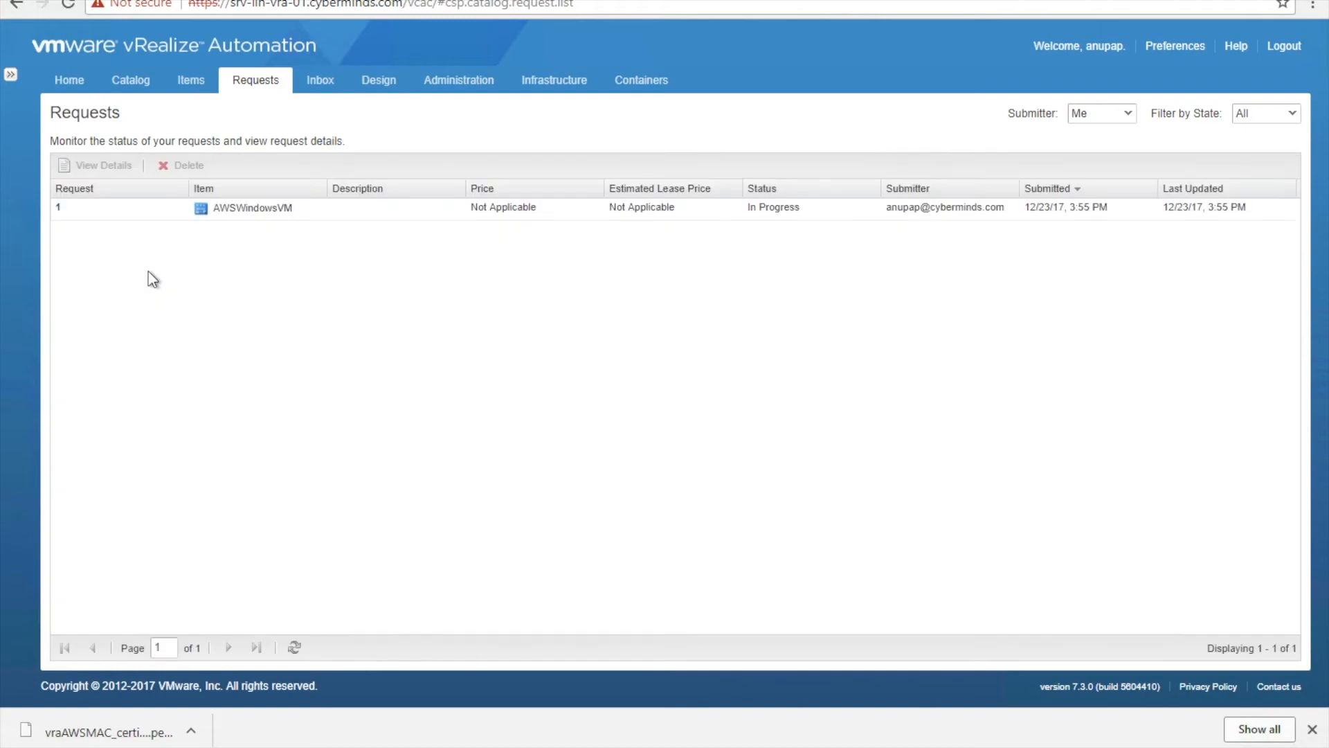
click(215, 213)
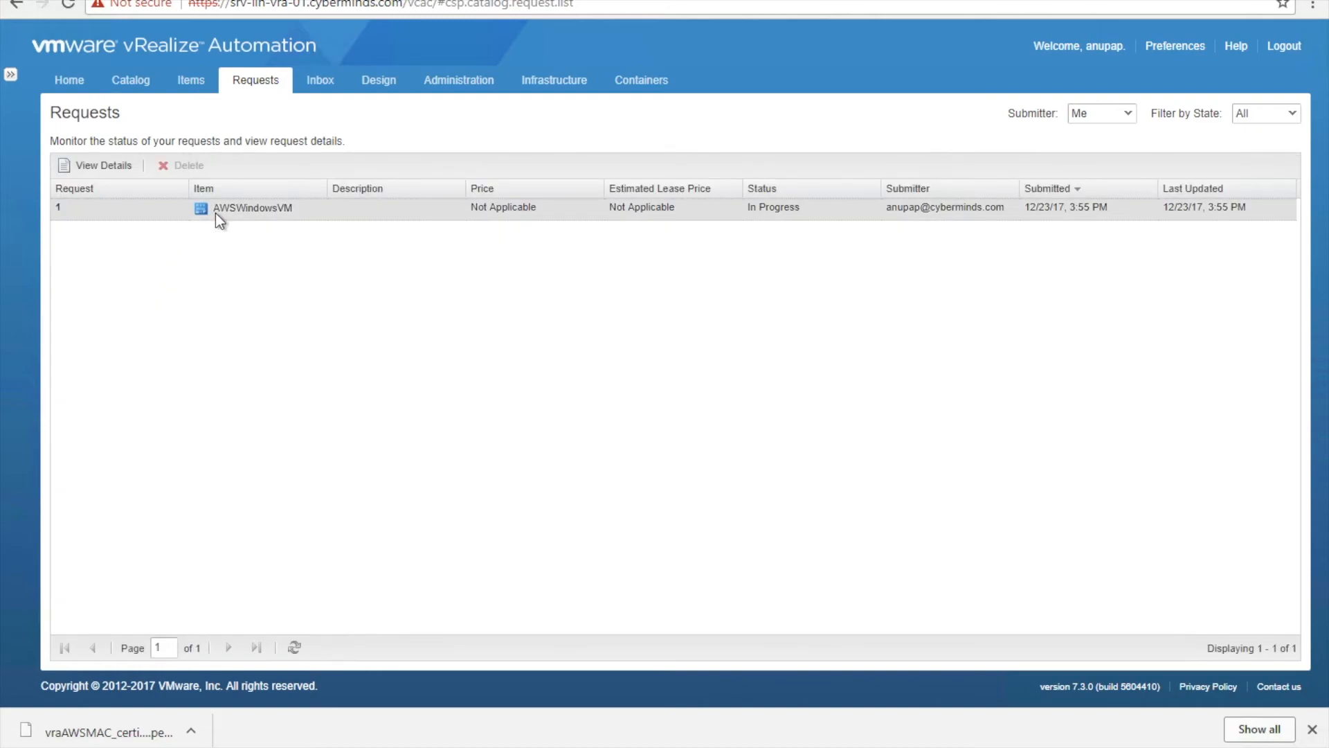
click(94, 165)
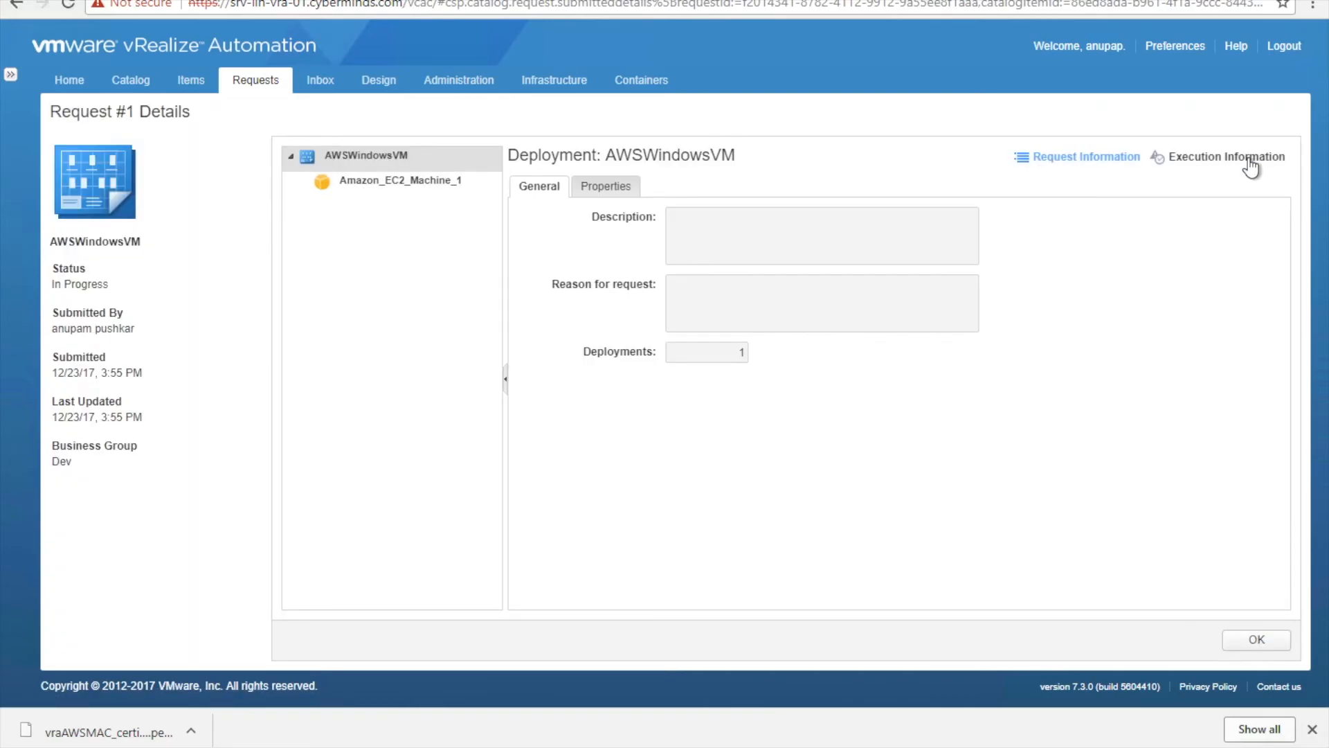
click(1250, 166)
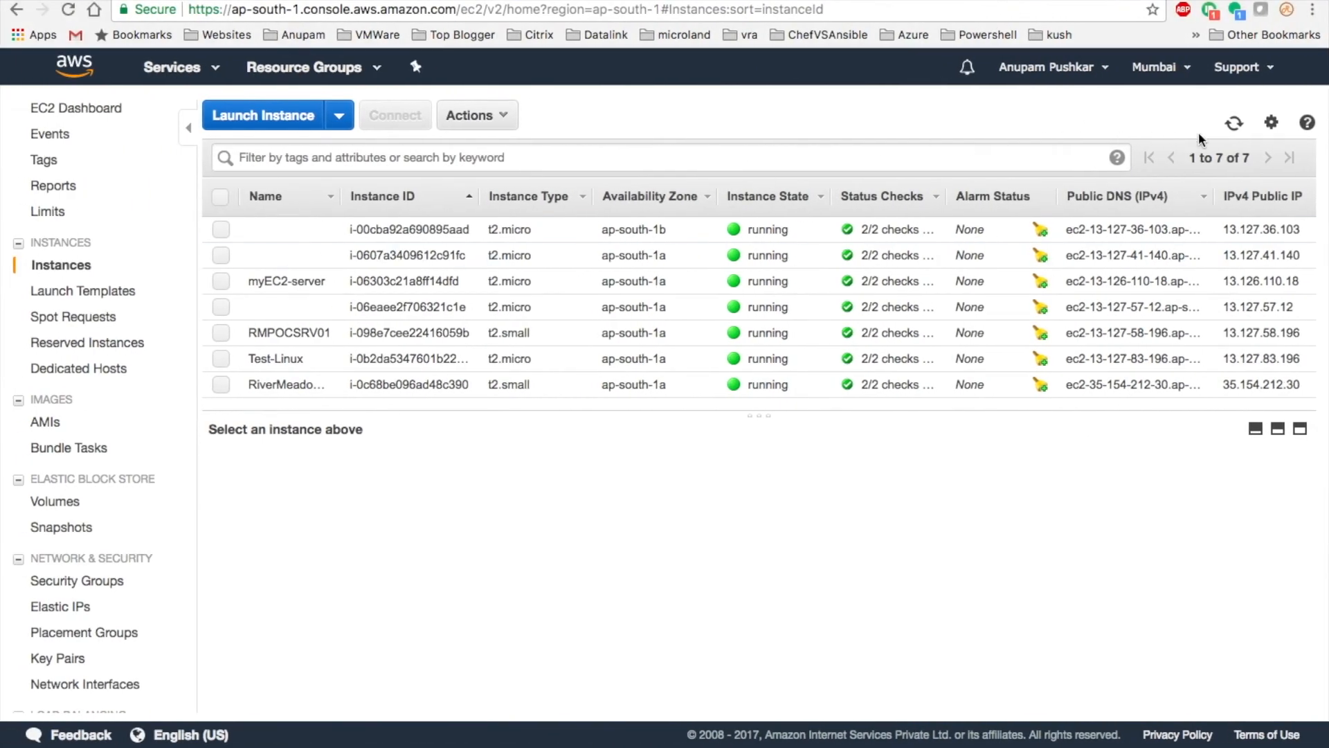
- Refresh the instance list and select the new Dev0001 instance
click(1234, 126)
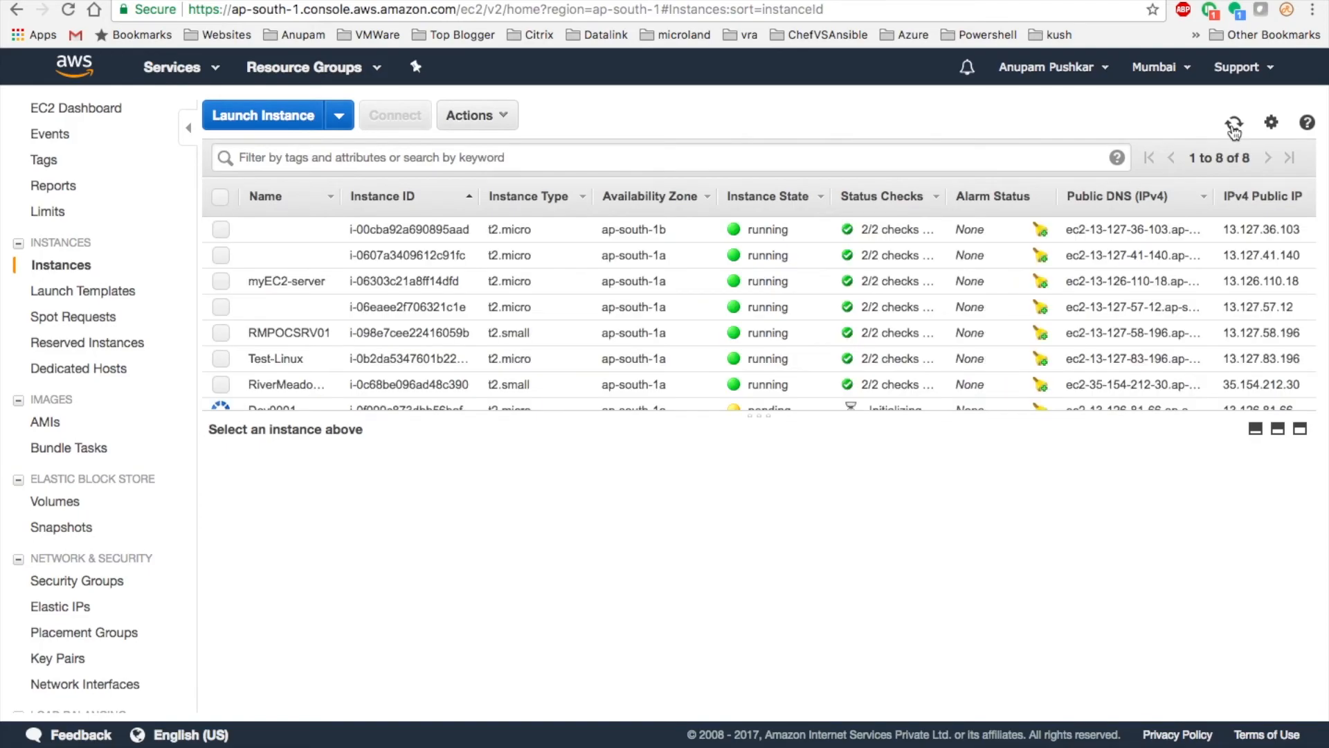
click(1301, 429)
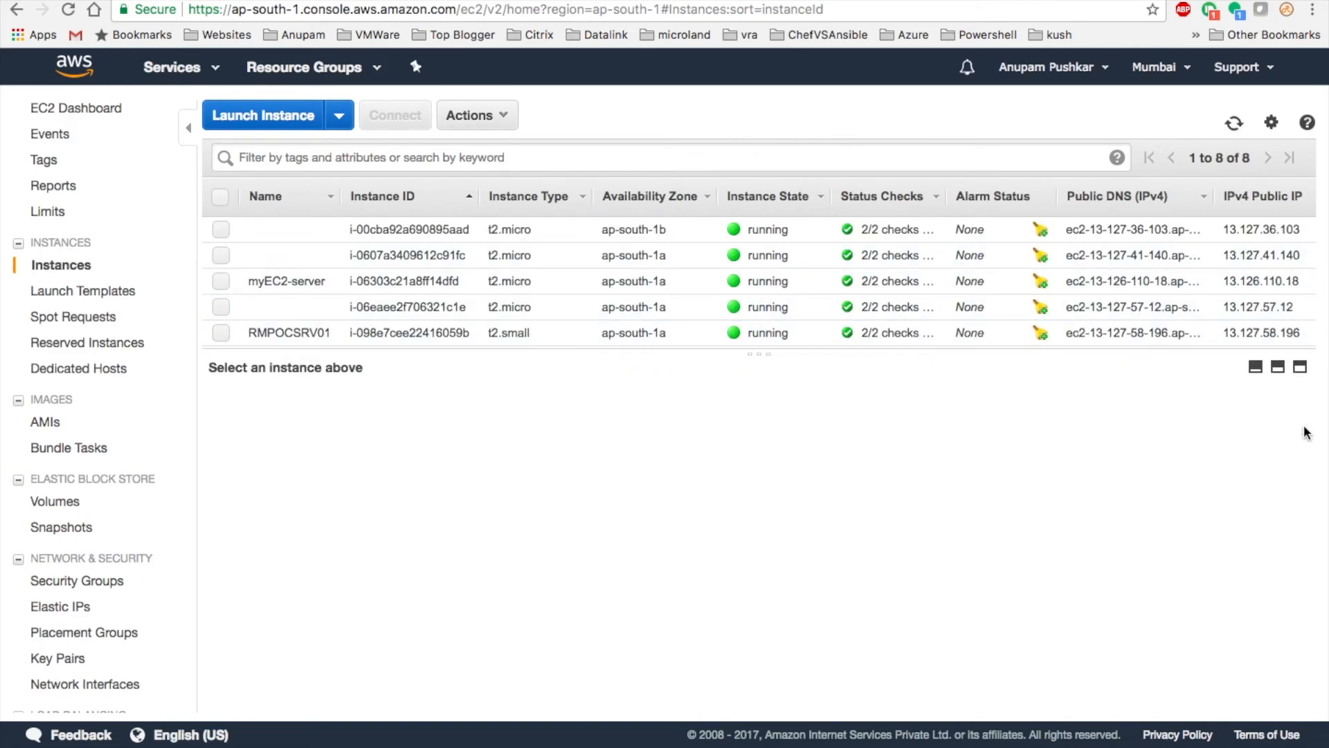
click(1255, 267)
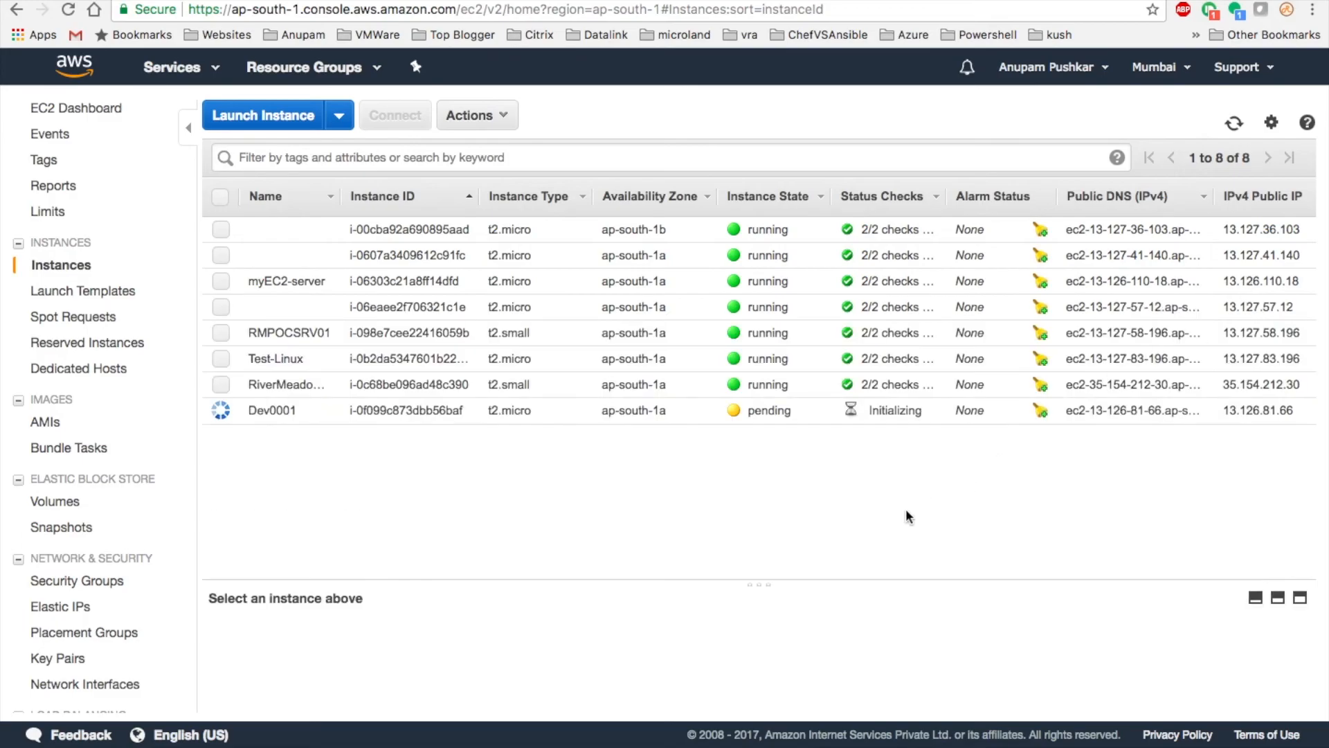
click(801, 421)
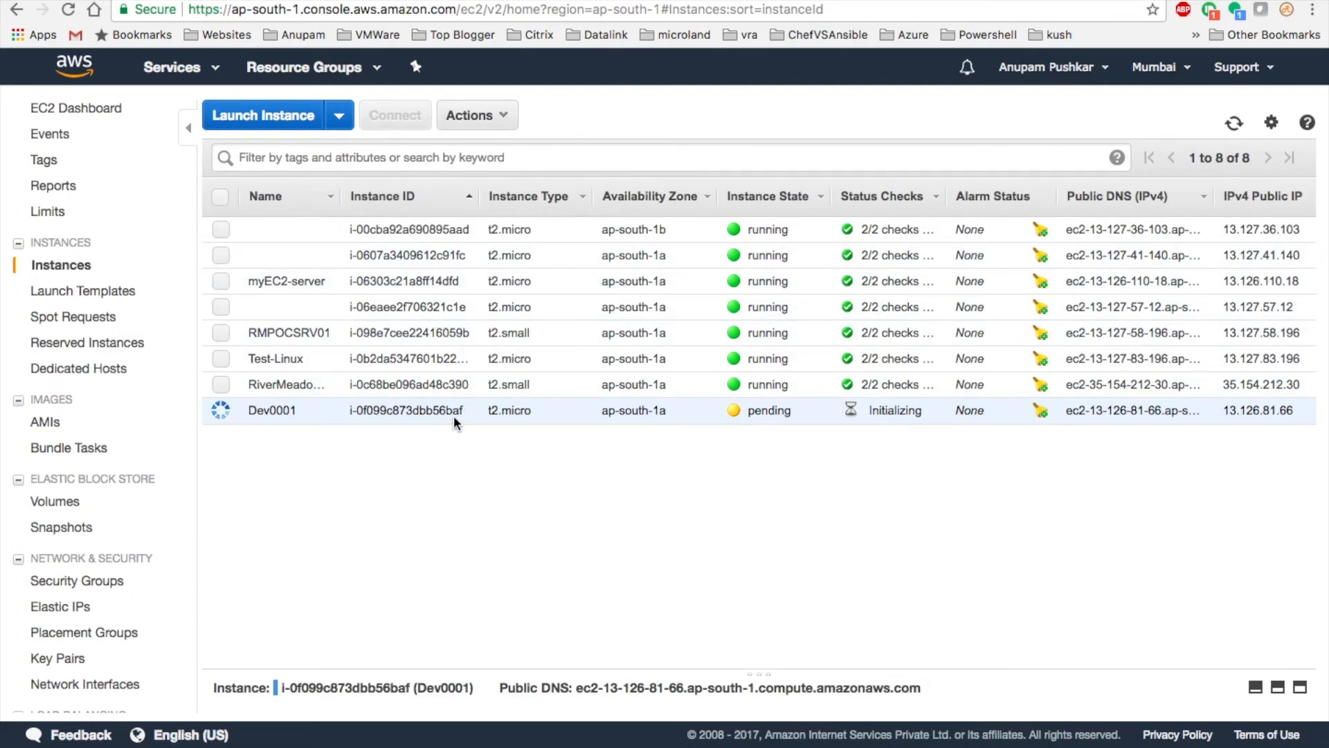
- Review Dev0001's Description details, then bring up its connection details
click(1278, 687)
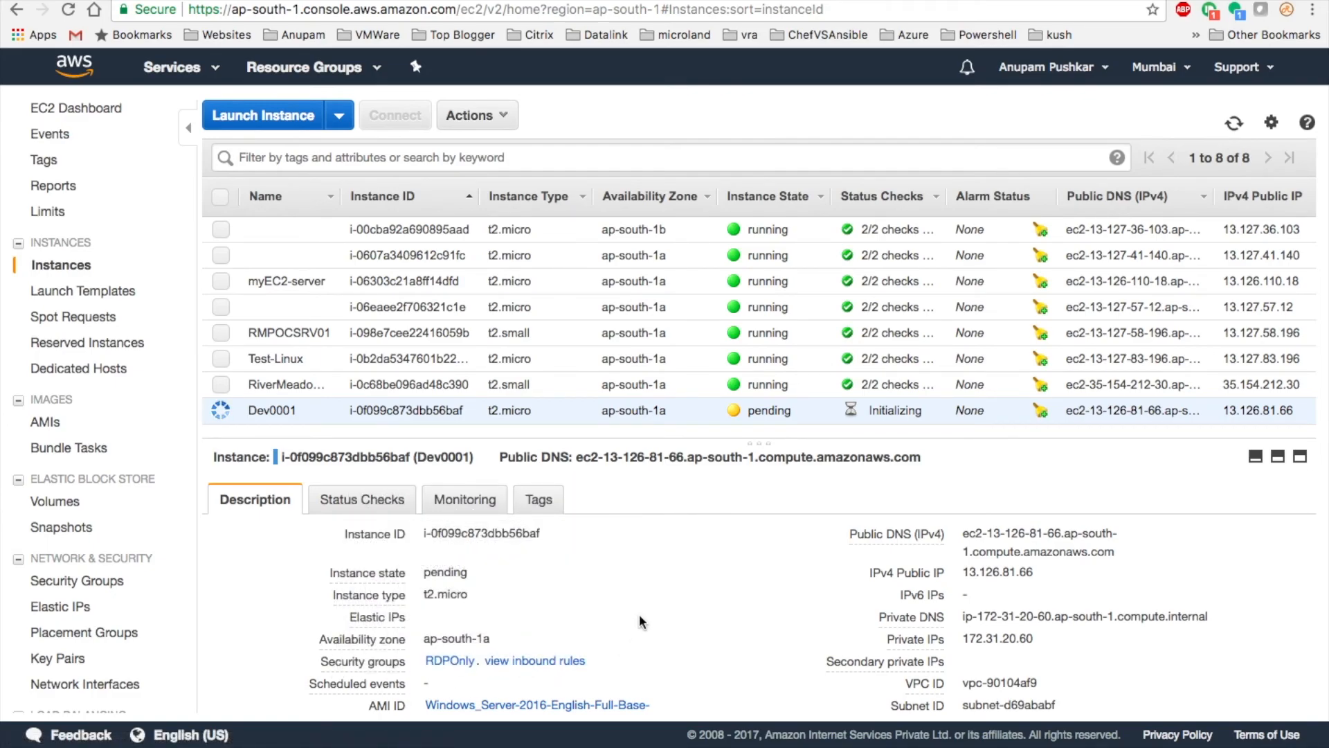
scroll(640, 621, down, 3)
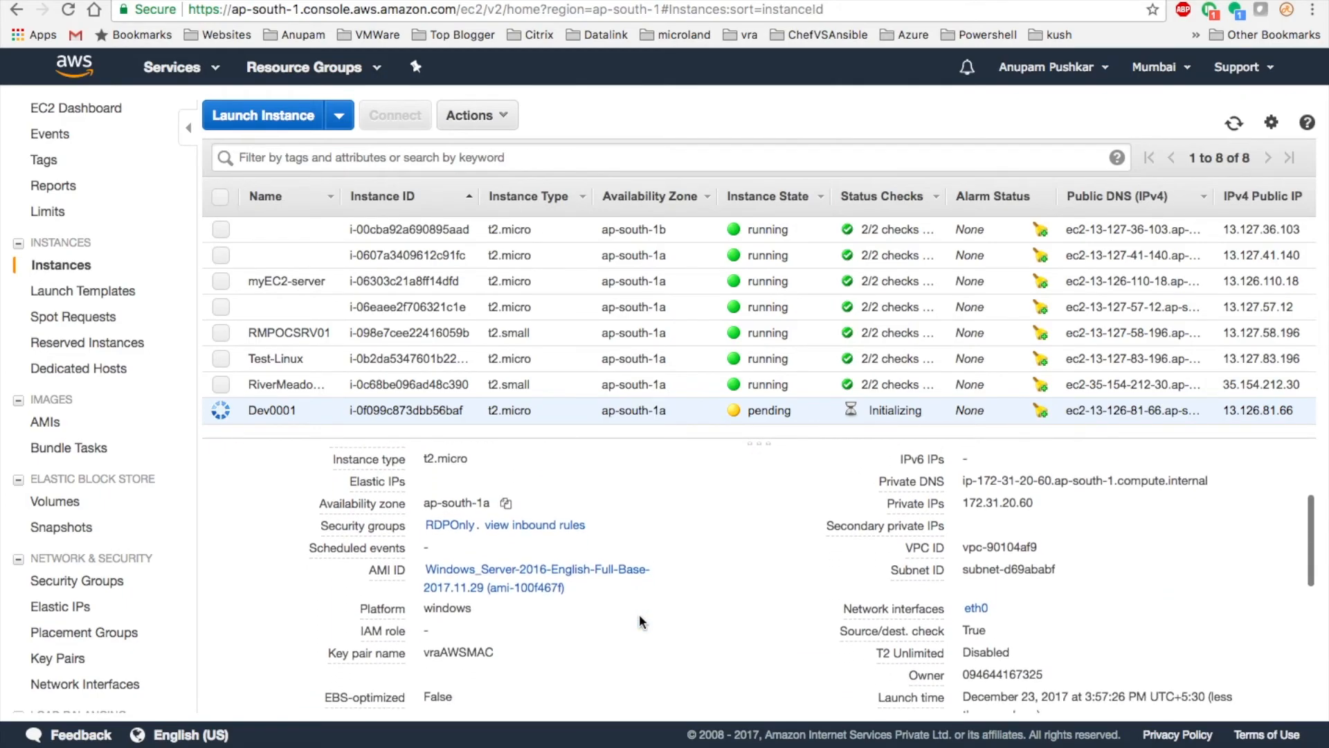
scroll(640, 621, down, 3)
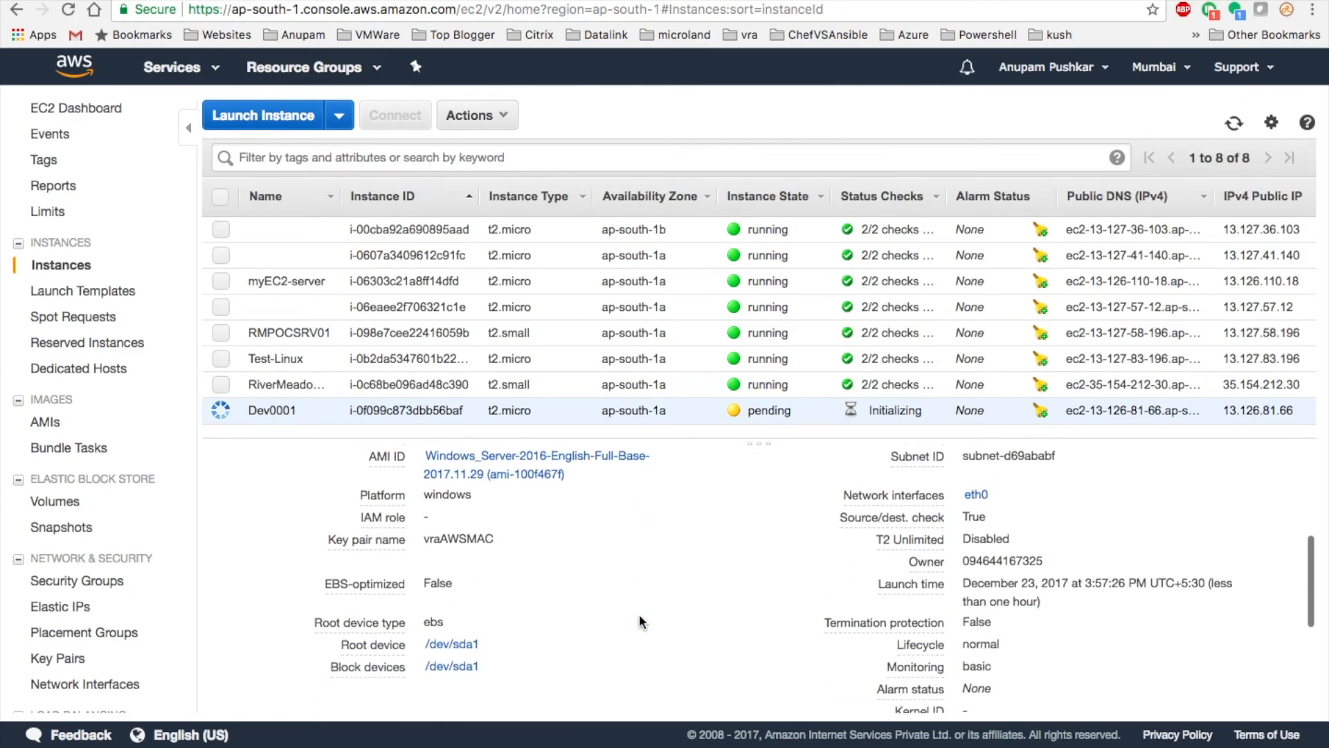
scroll(640, 621, down, 4)
scroll(640, 621, up, 2)
scroll(640, 620, up, 5)
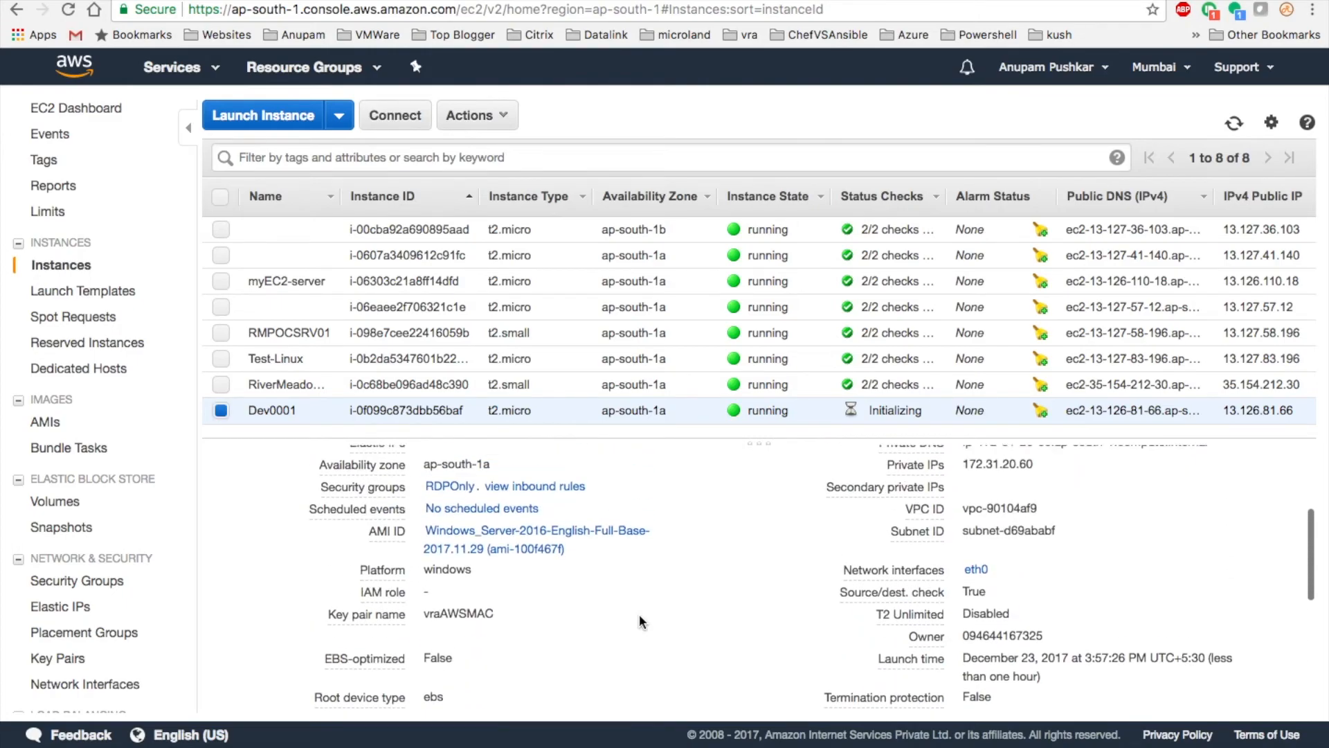
scroll(641, 621, up, 3)
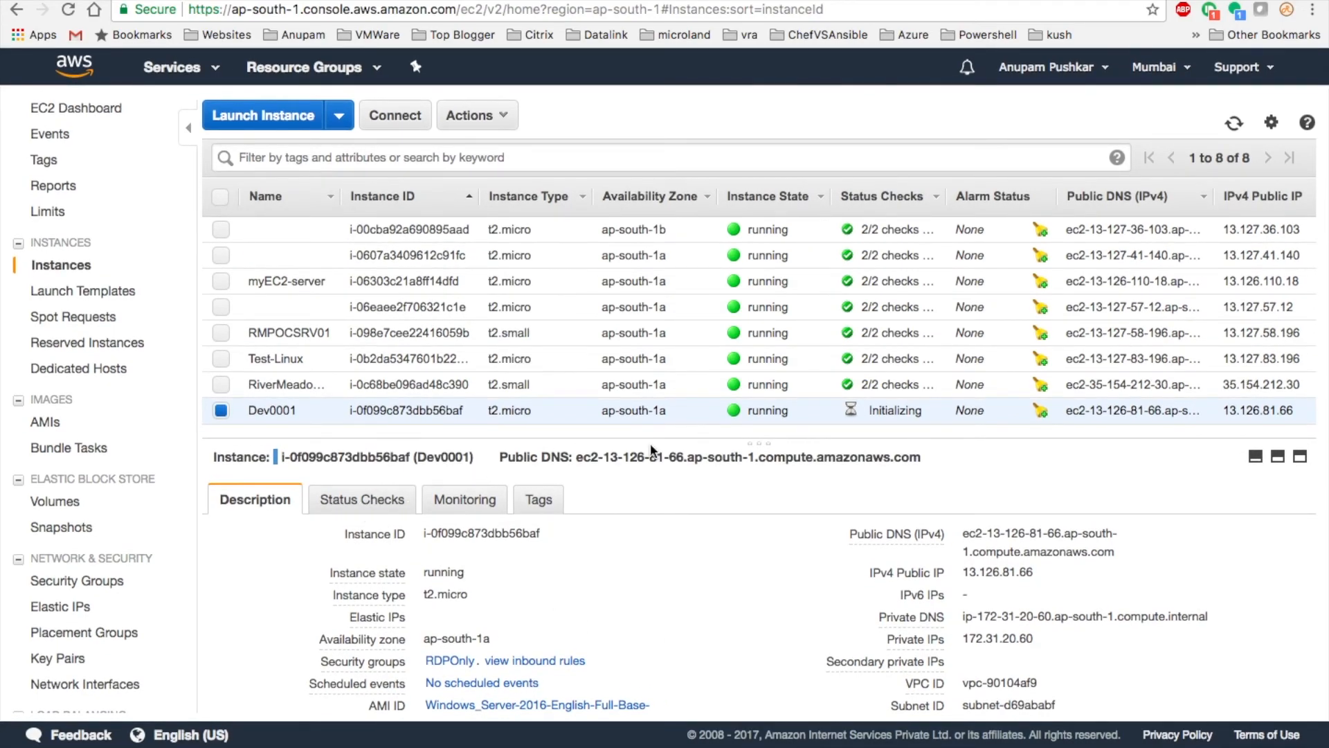
click(397, 120)
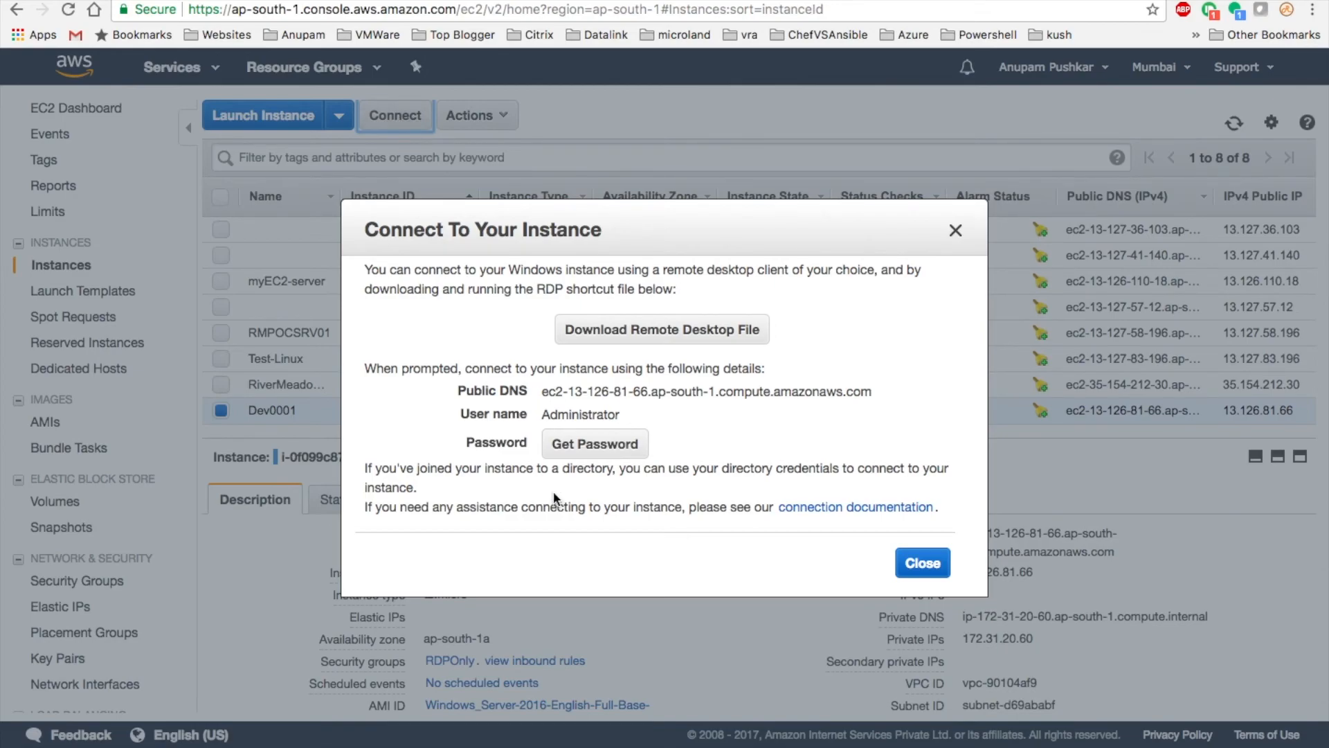
- Try to get Dev0001's password, dismiss the not-ready warning, and check the vRA request
click(596, 444)
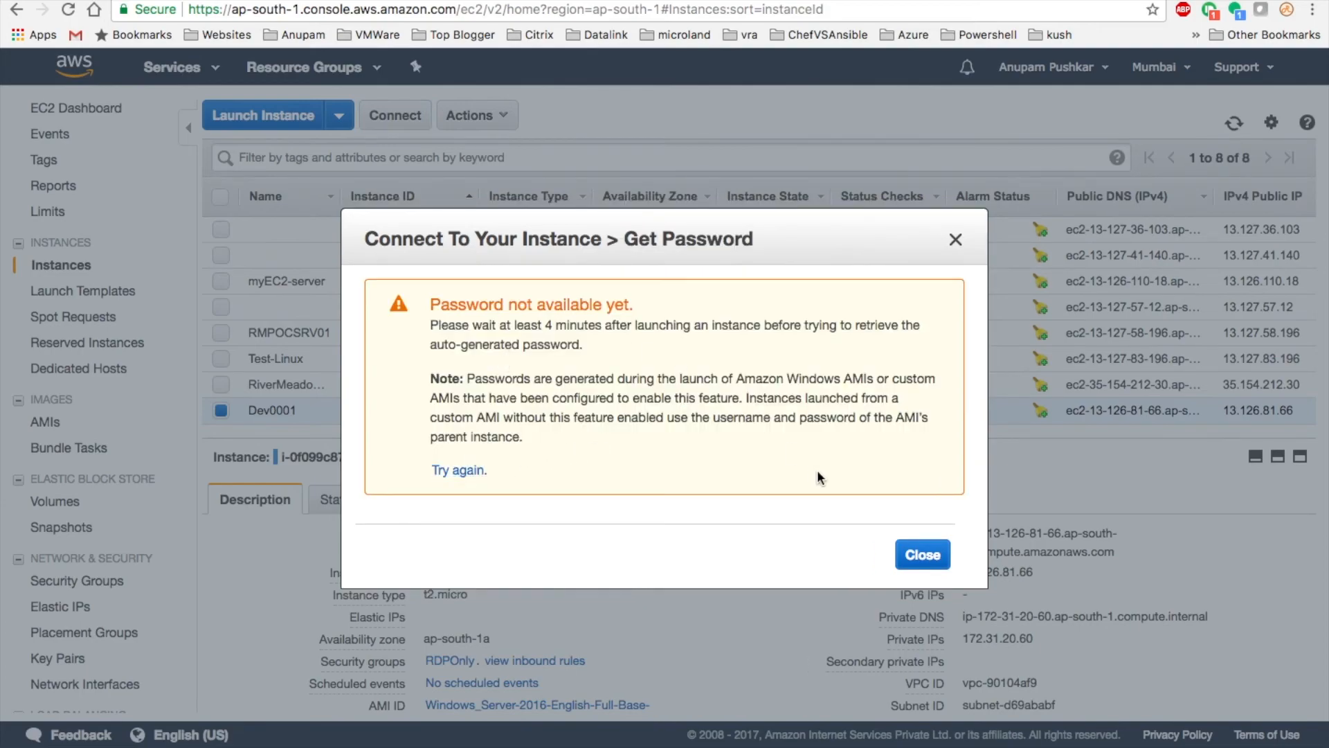
click(911, 553)
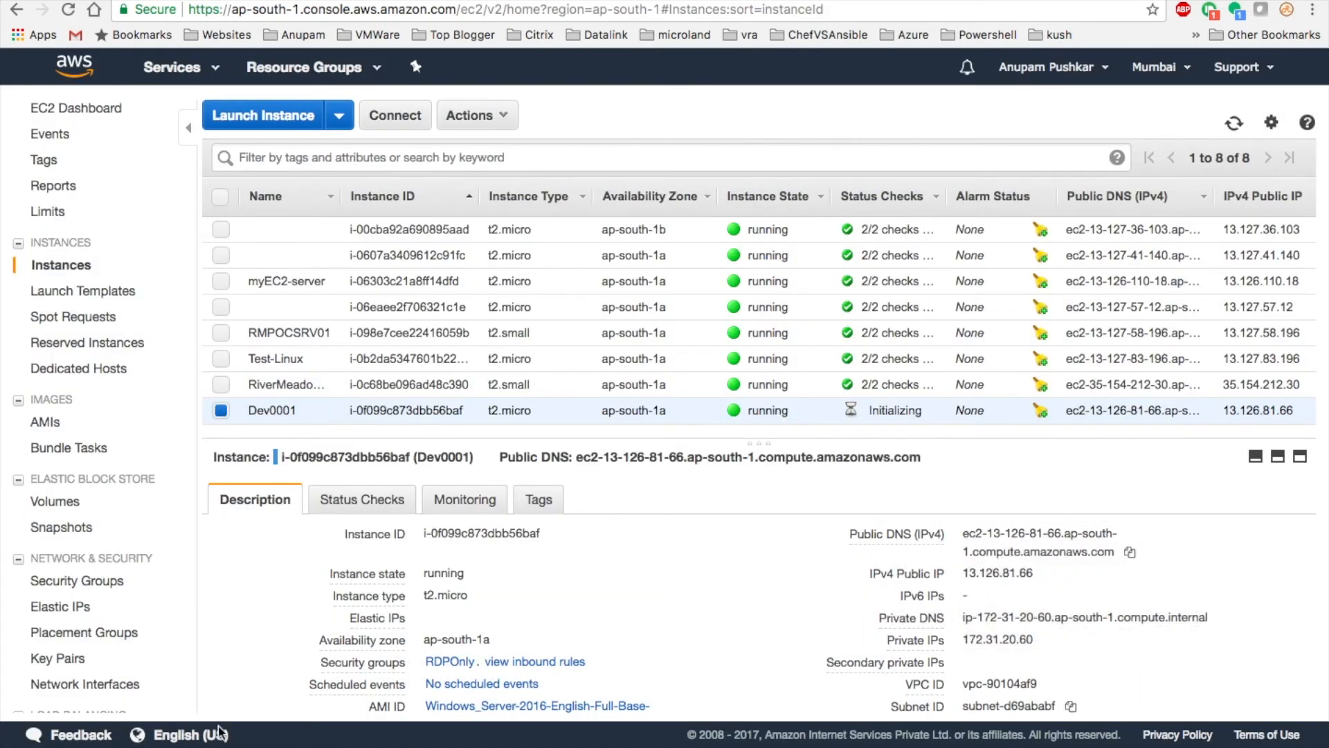
key(ctrl+Right)
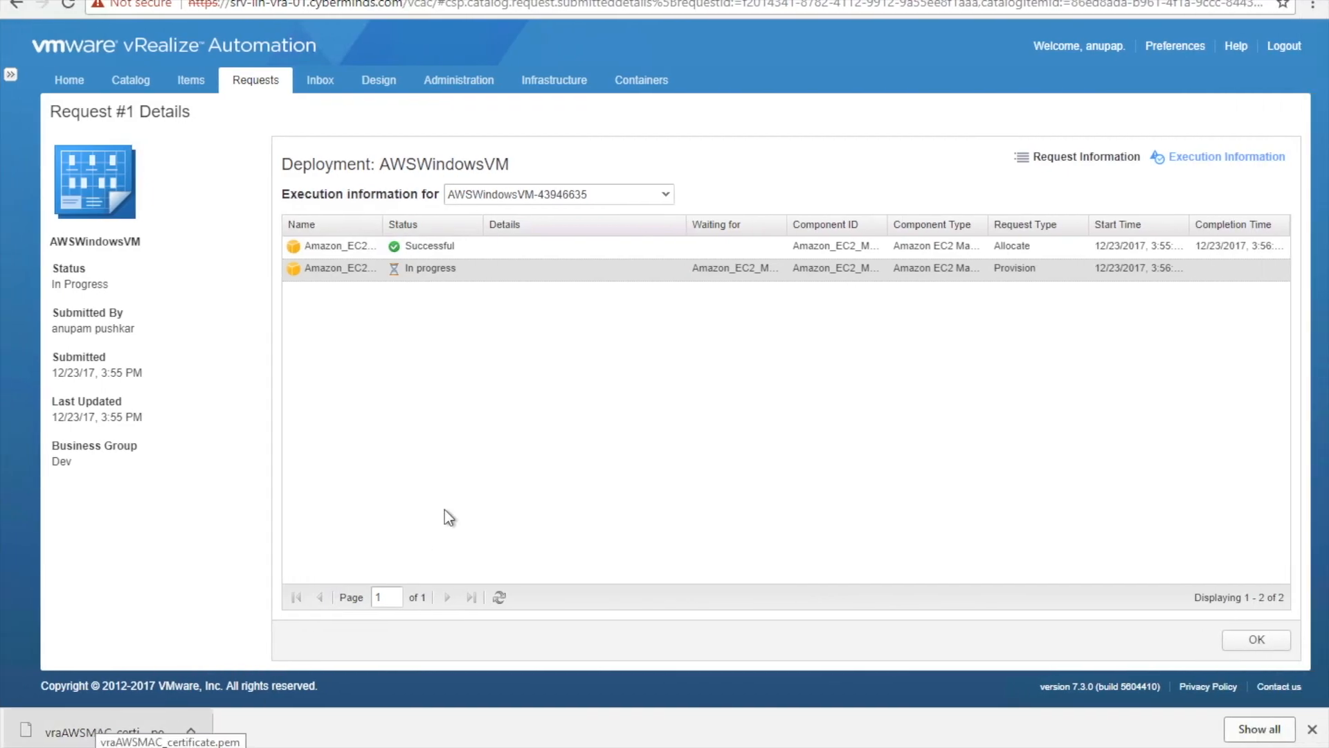
key(ctrl+Left)
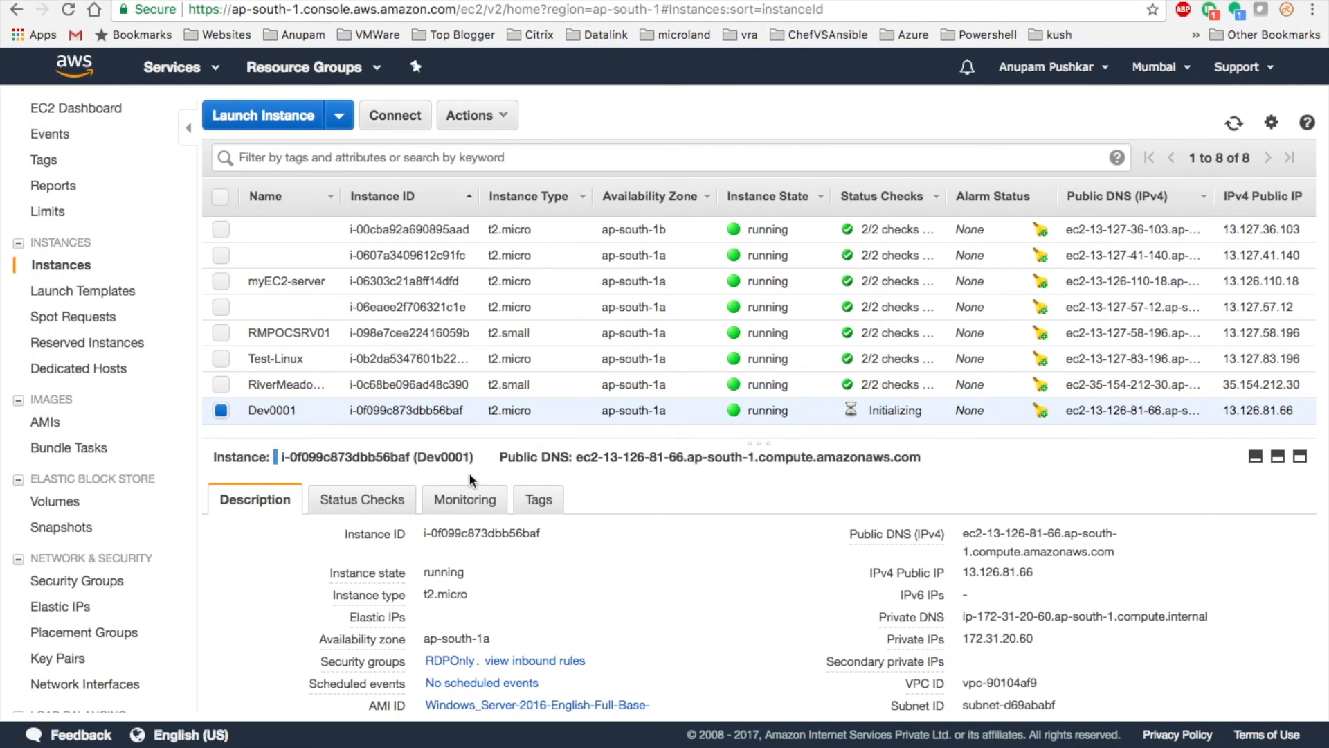
key(ctrl+Right)
key(ctrl+Left)
- Download the Dev0001 Remote Desktop file and show it in Finder
click(386, 112)
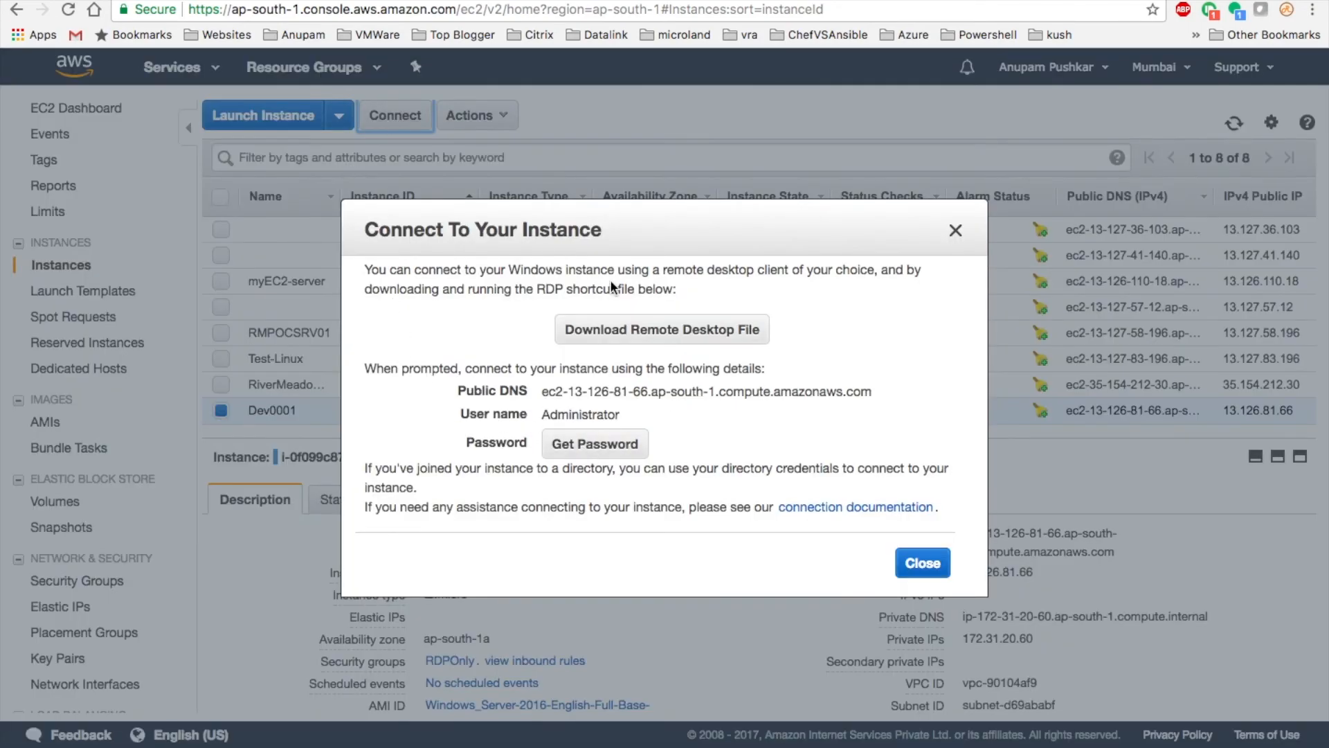
click(614, 339)
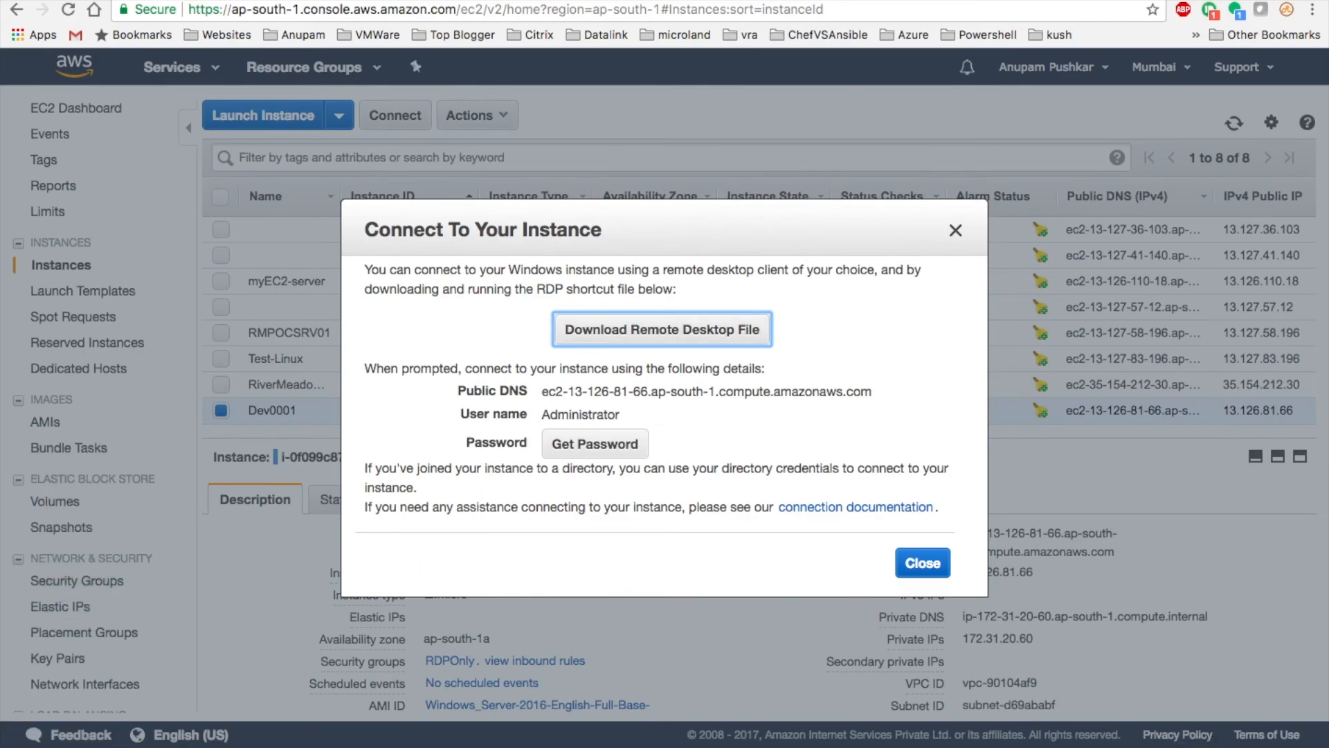
click(198, 747)
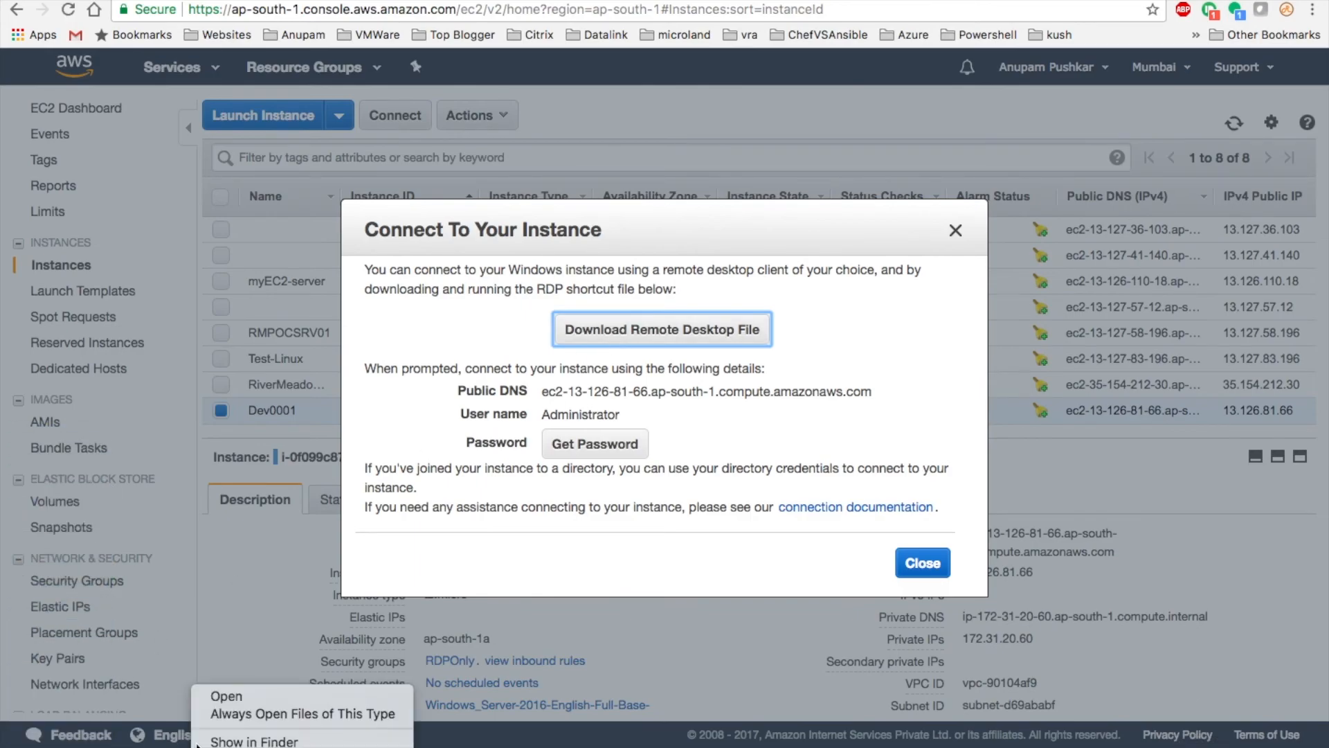
click(239, 741)
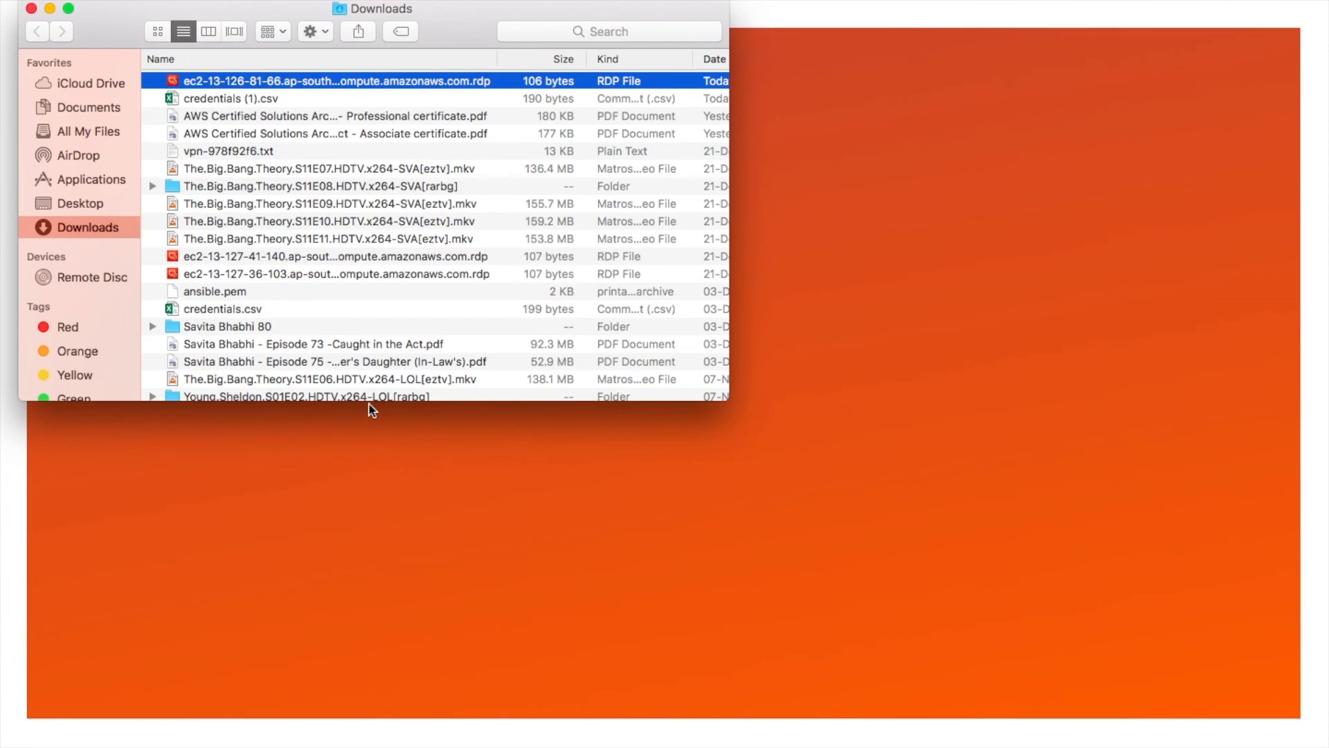
right_click(263, 81)
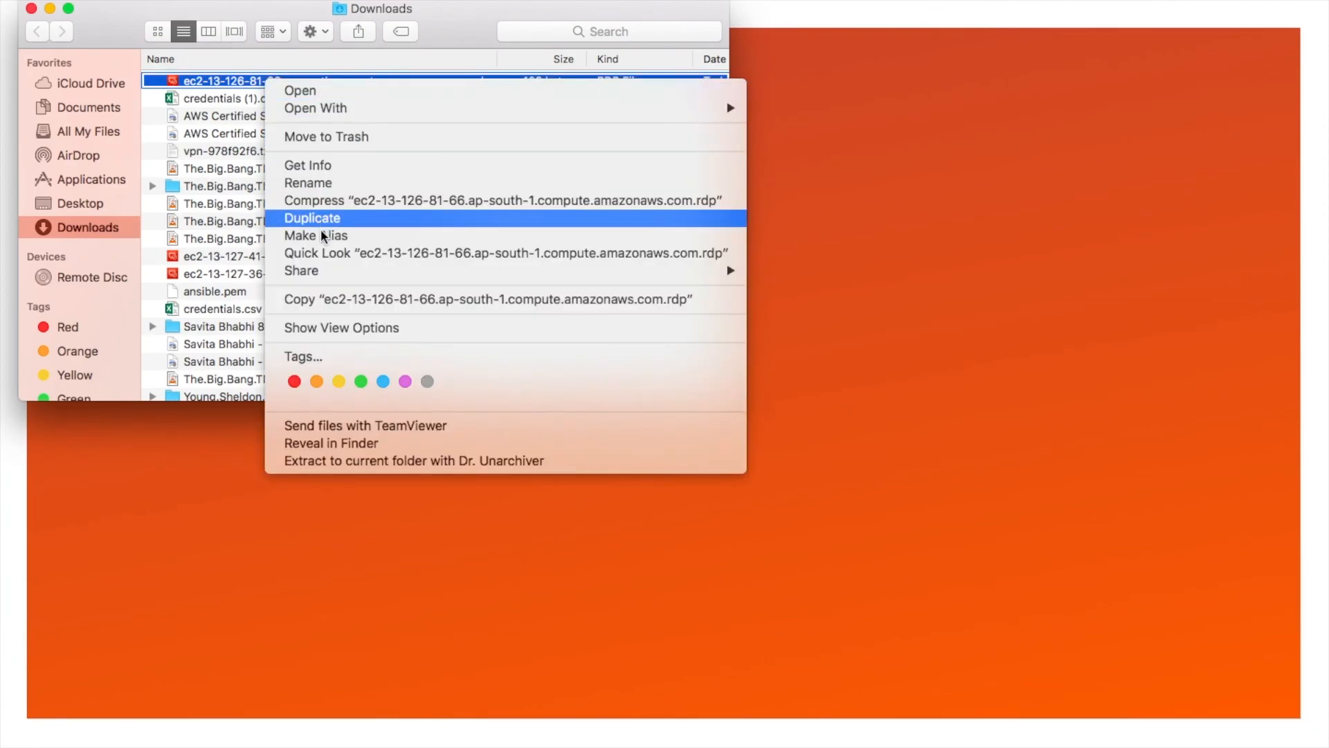
click(341, 297)
key(ctrl+Right)
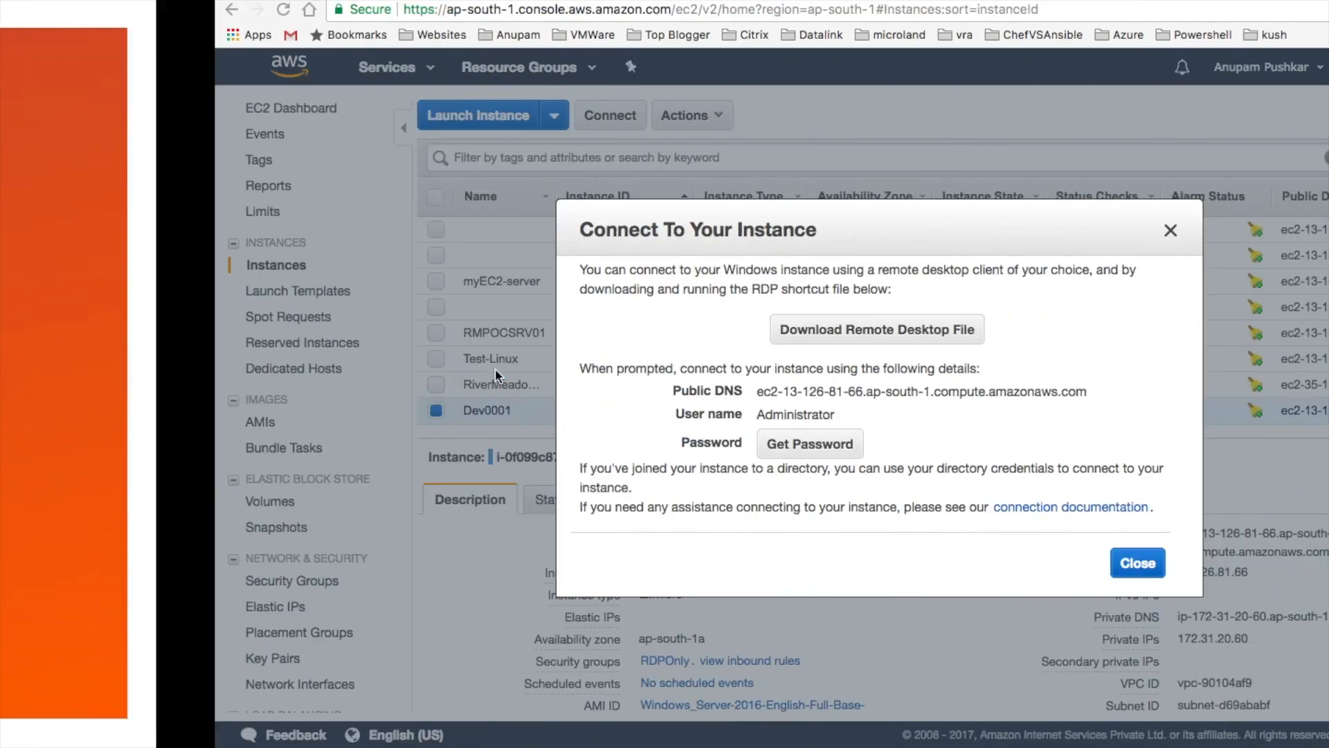
key(ctrl+Right)
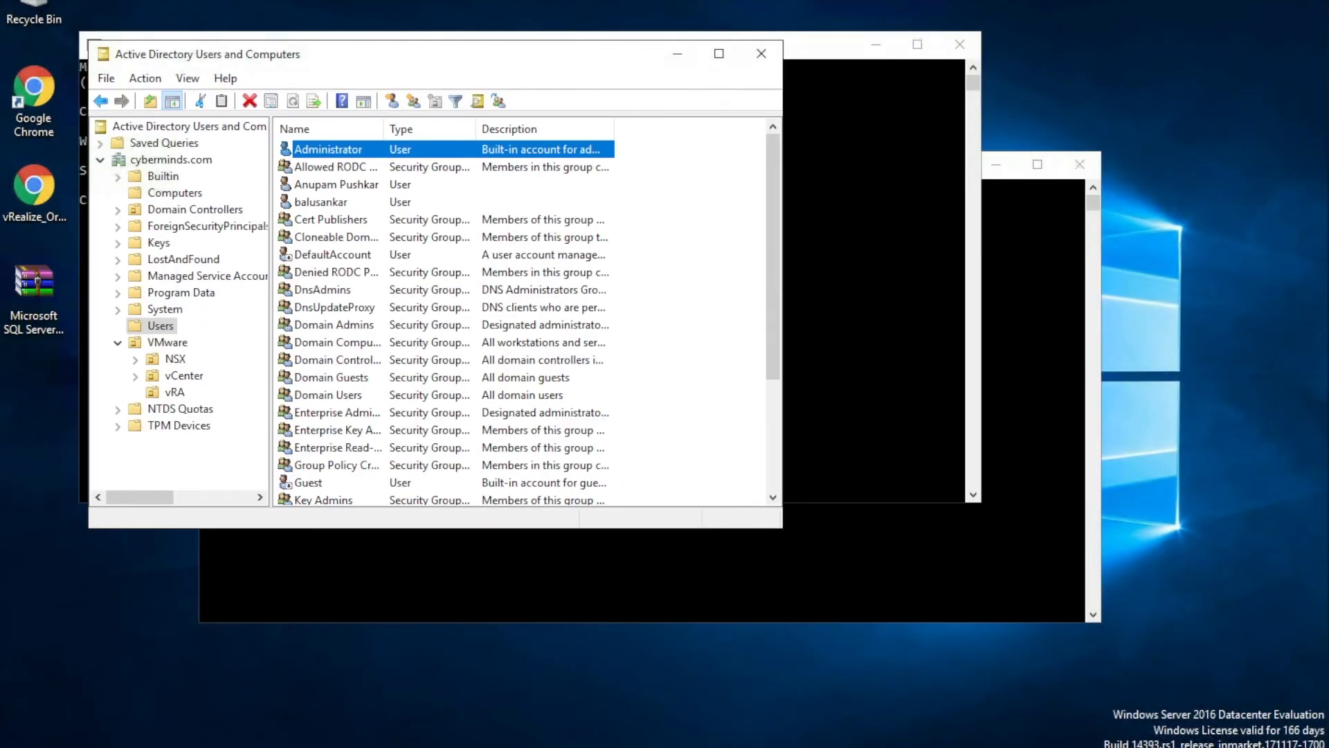
- Close the DNS console and minimize Active Directory Users and Computers and both Command Prompts
click(1086, 89)
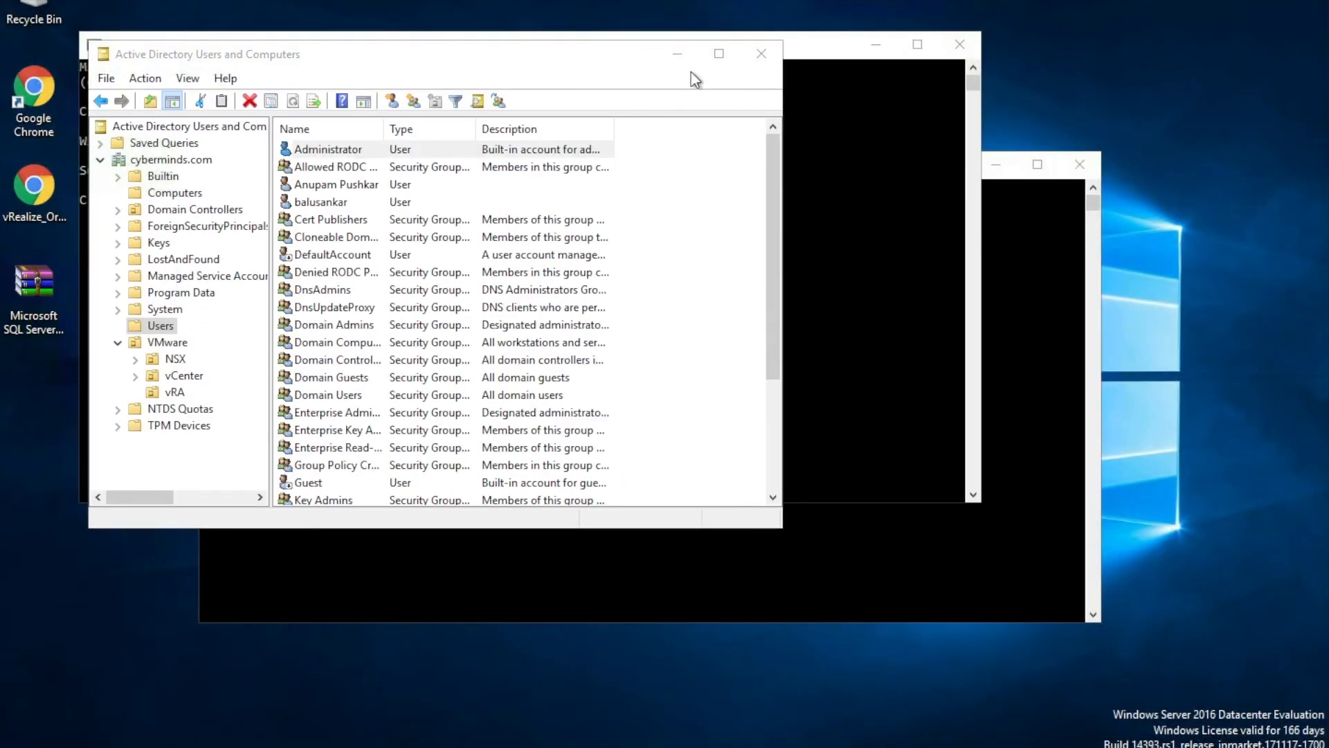
click(677, 55)
click(874, 44)
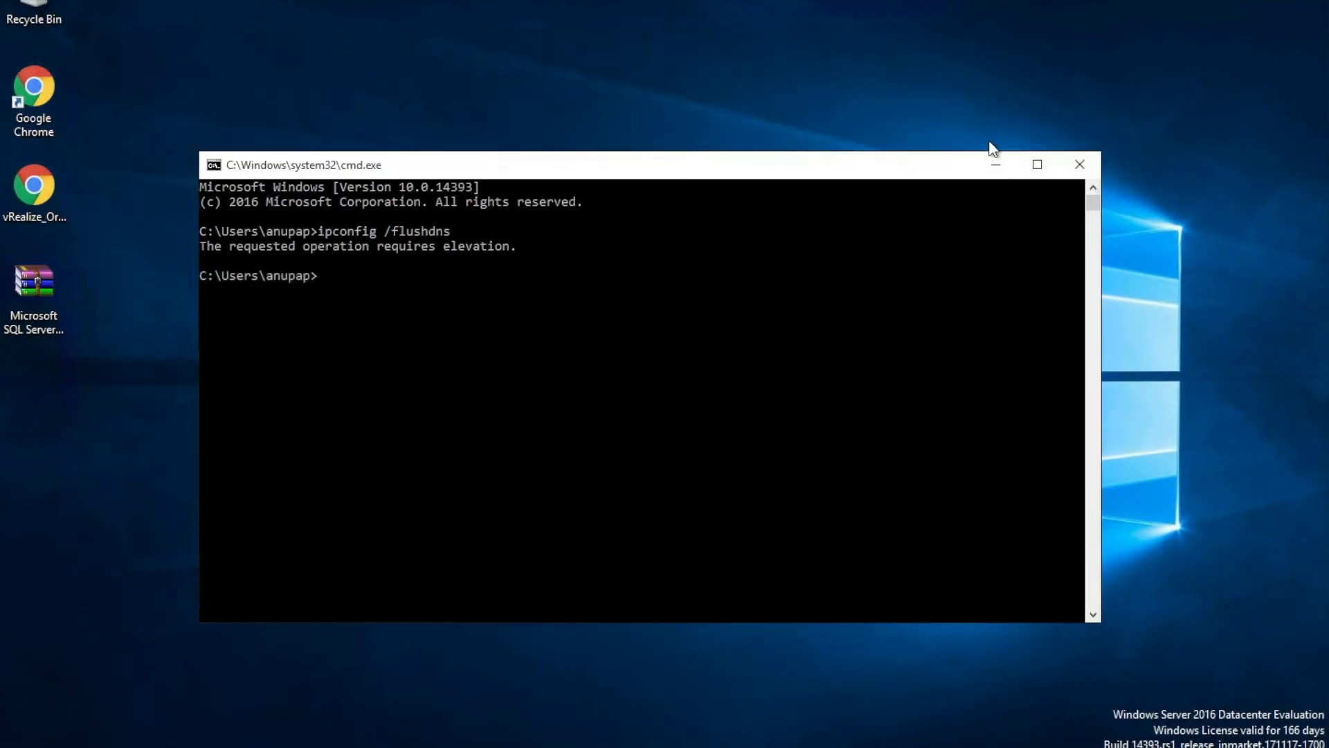
click(1001, 165)
right_click(297, 403)
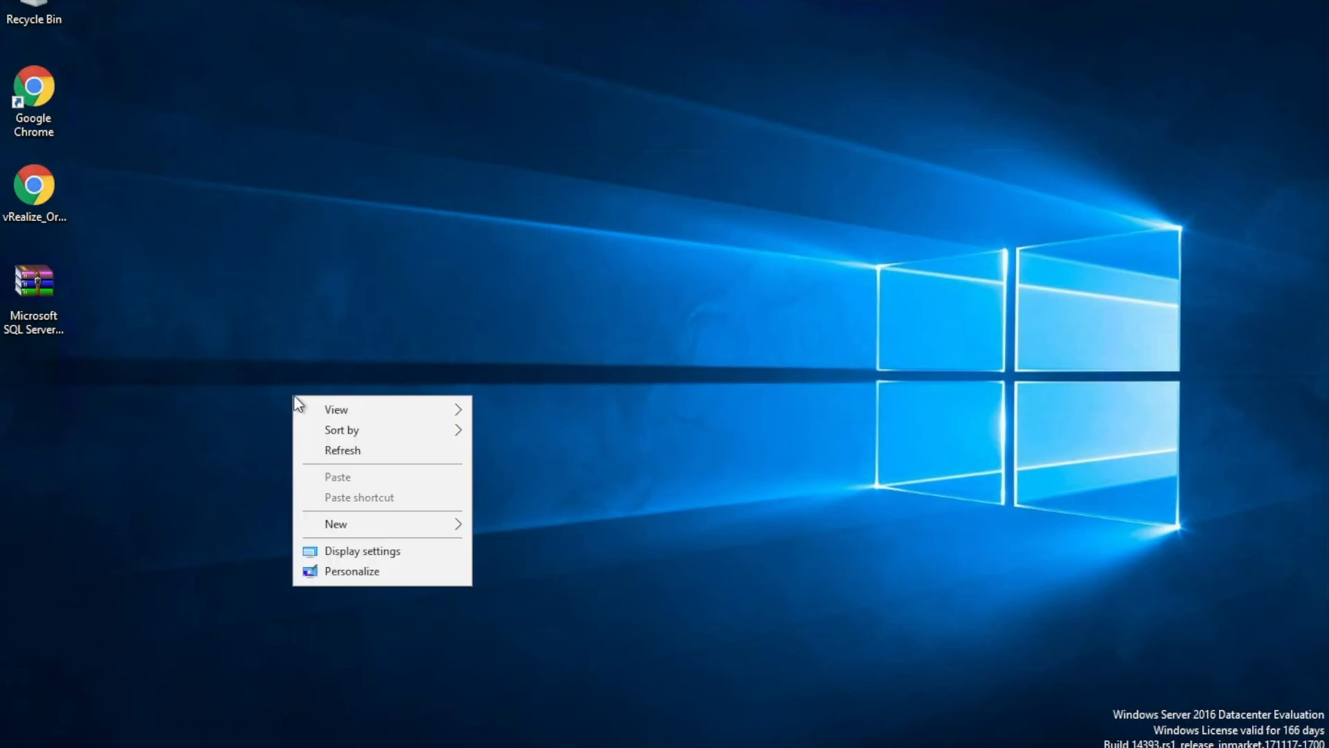
click(229, 418)
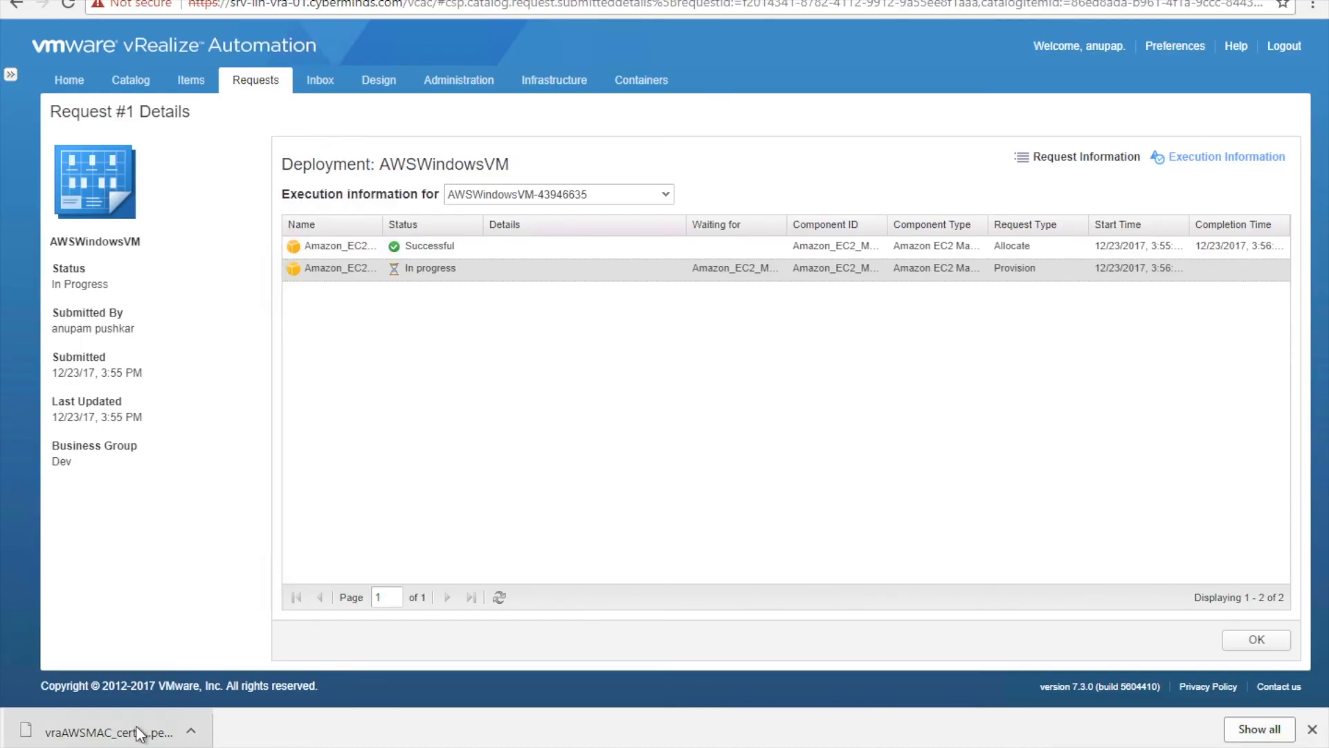
- Open vraAWSMAC_certificate.pem in Notepad and select its entire RSA private key
click(139, 729)
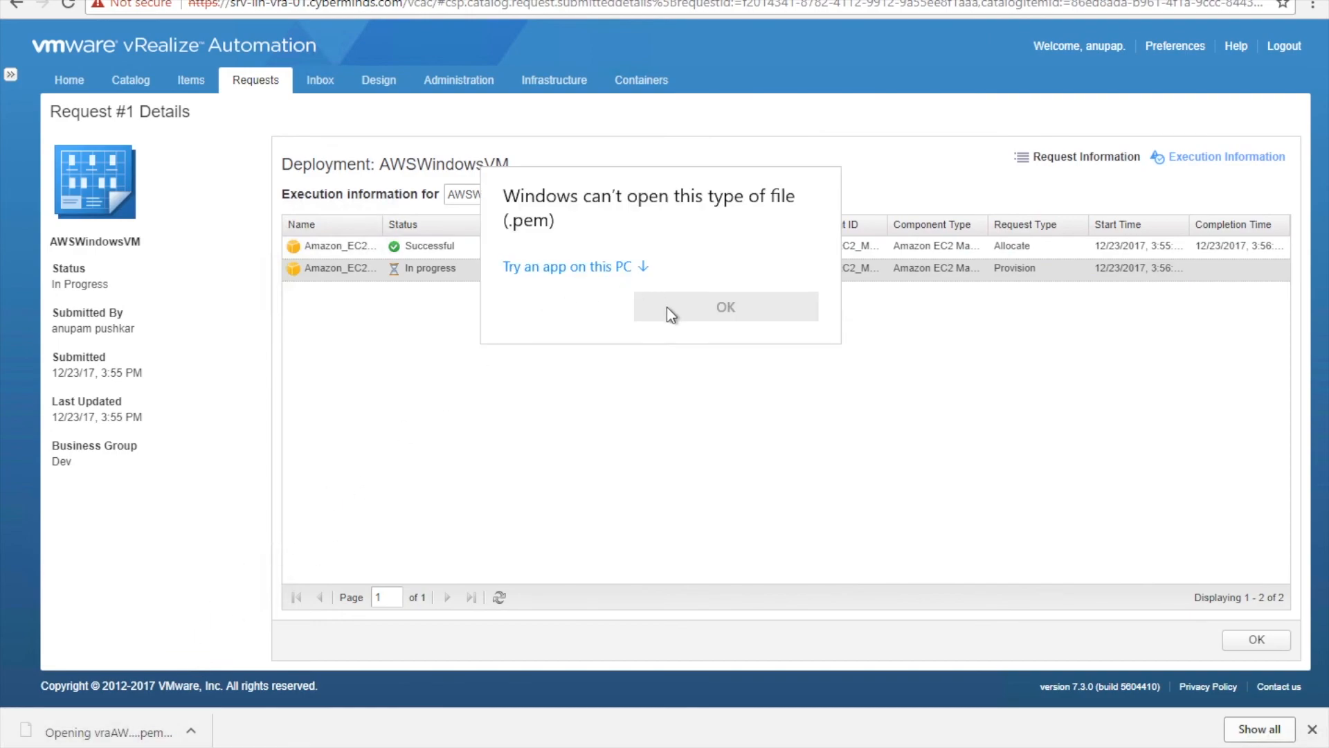
click(597, 273)
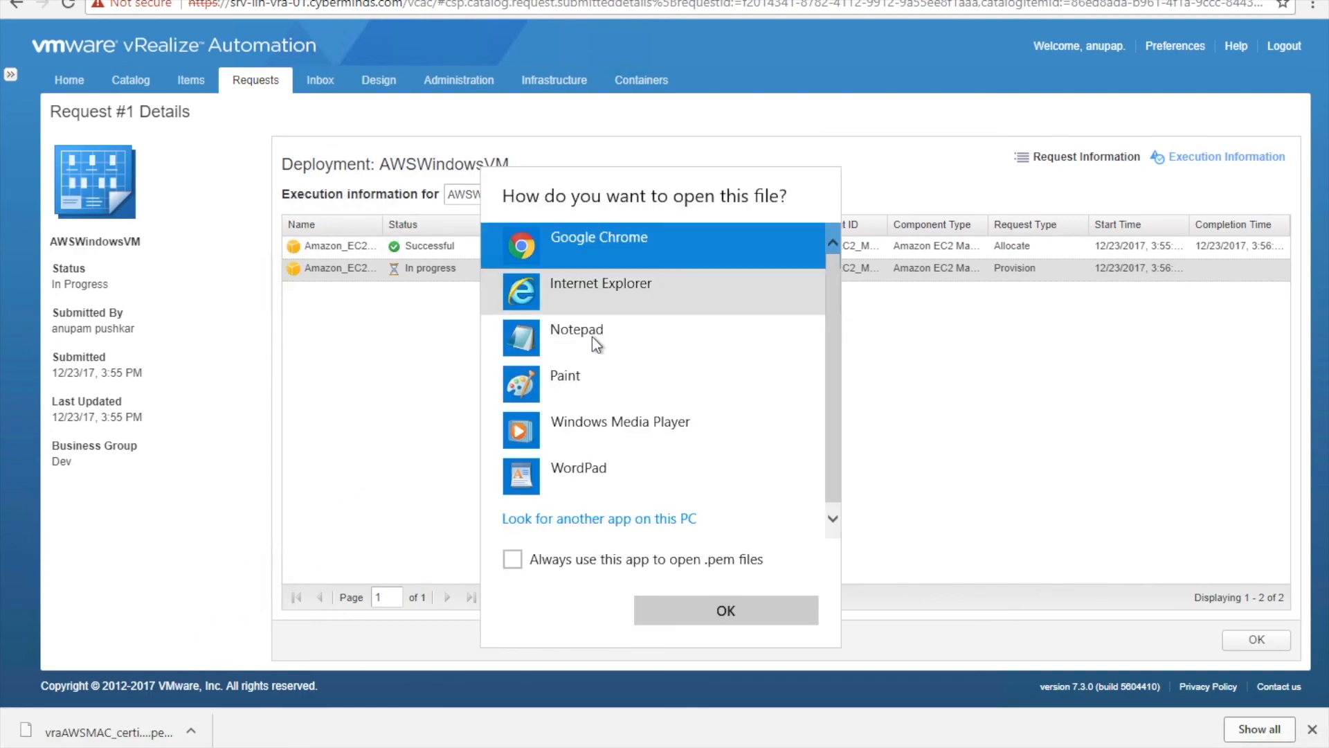
click(585, 353)
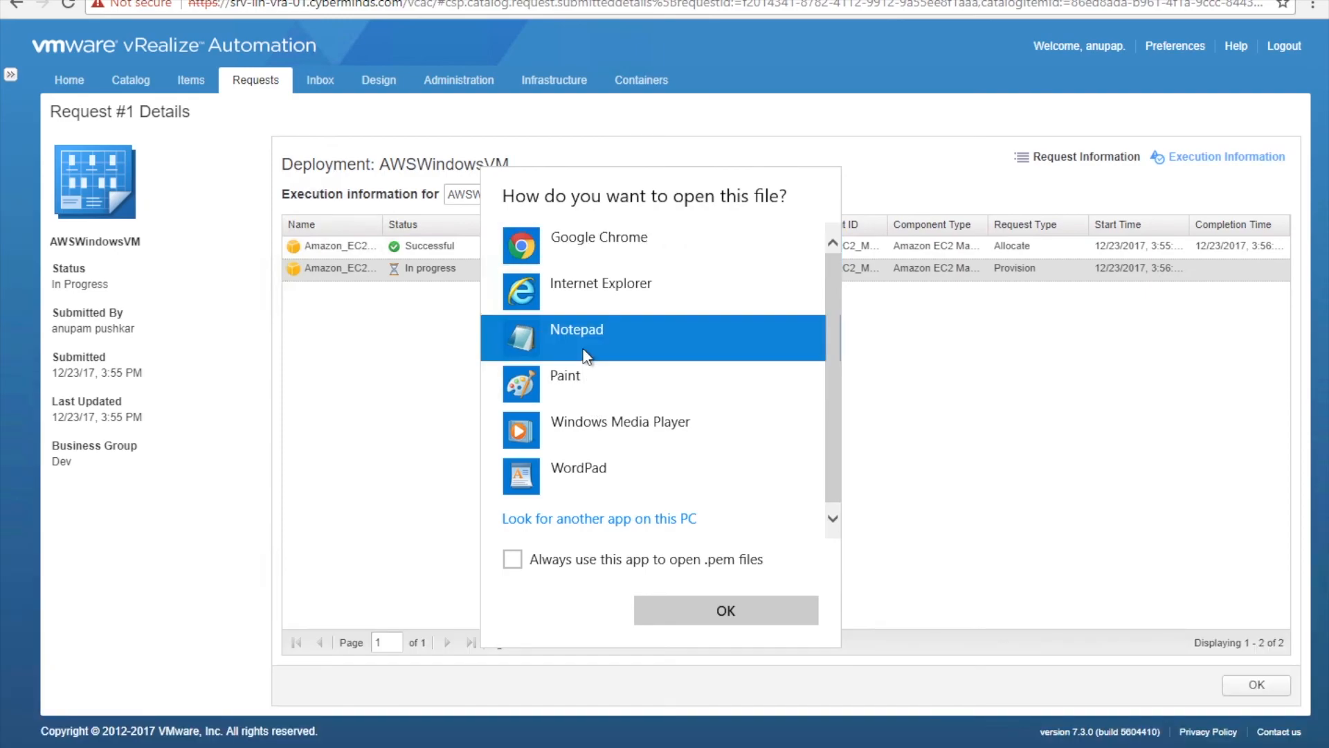
click(688, 609)
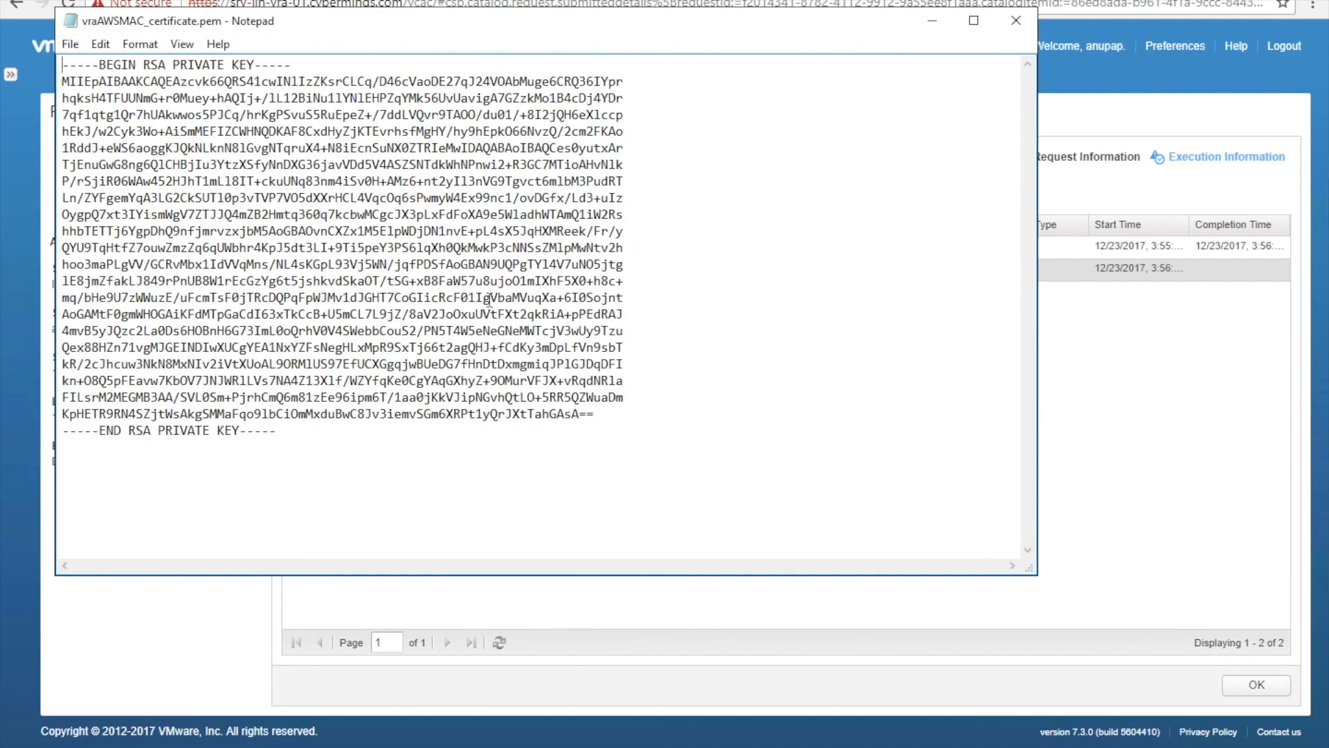
double_click(490, 299)
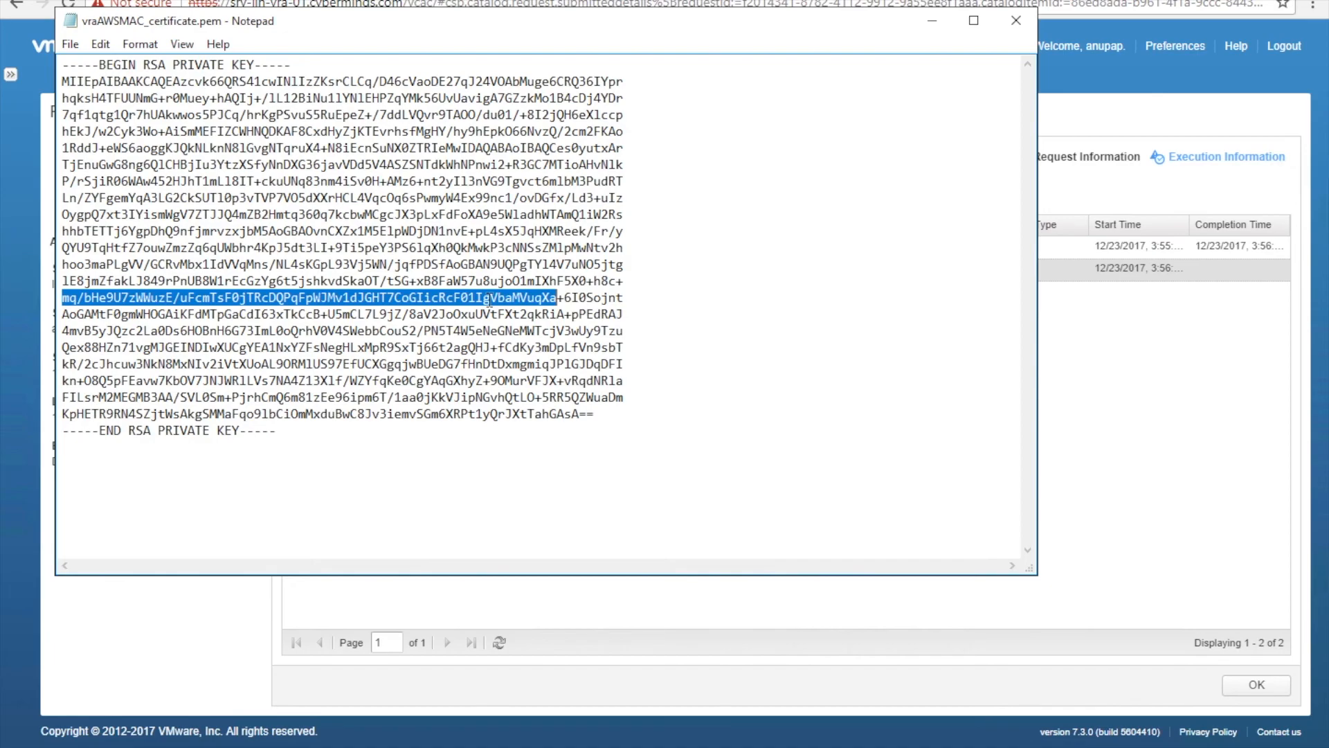
key(ctrl+a)
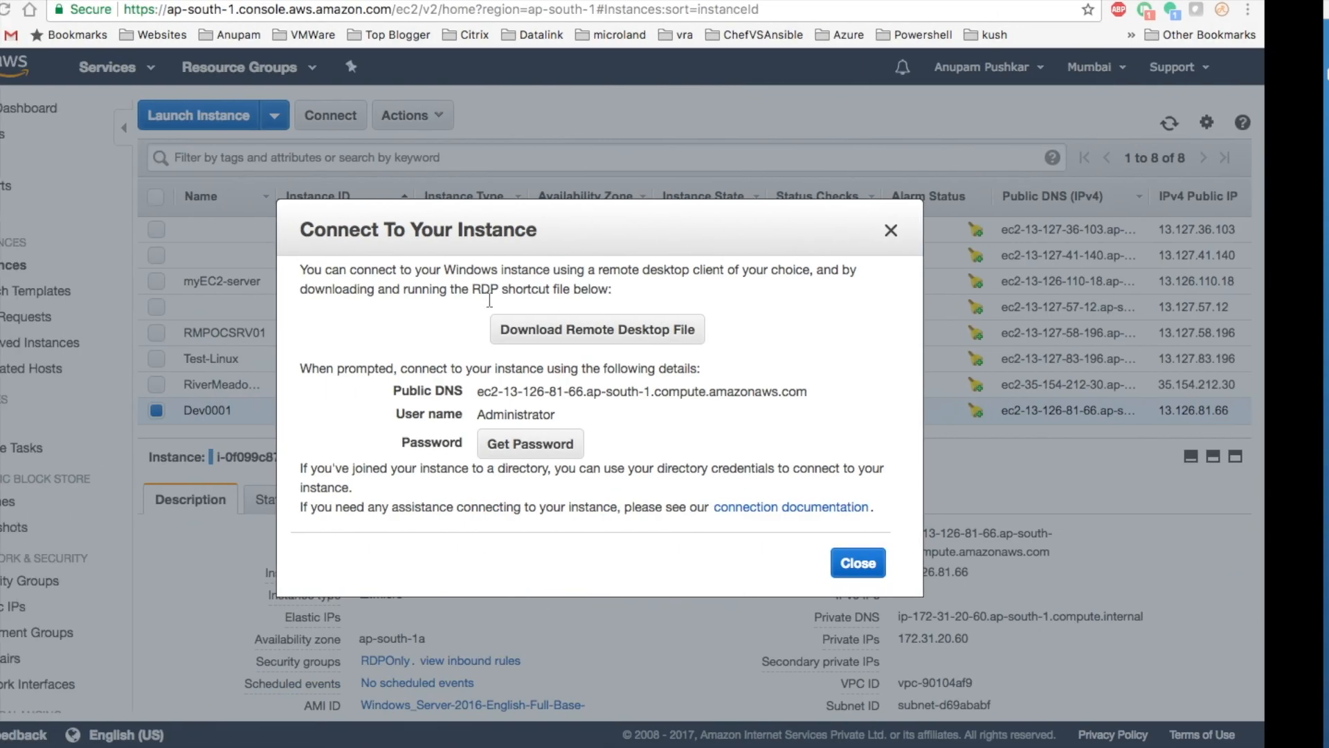
- Paste the private key into Dev0001's Get Password dialog and decrypt the Administrator password
click(583, 433)
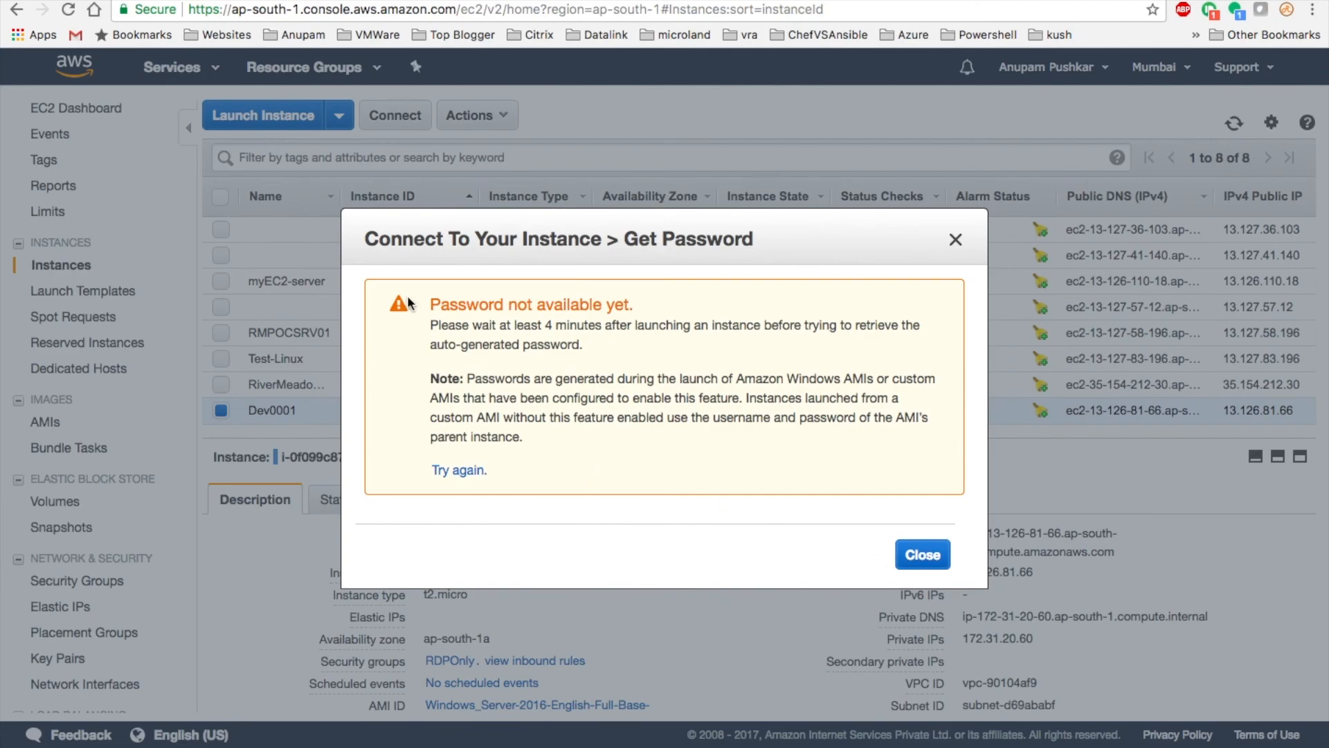
click(917, 553)
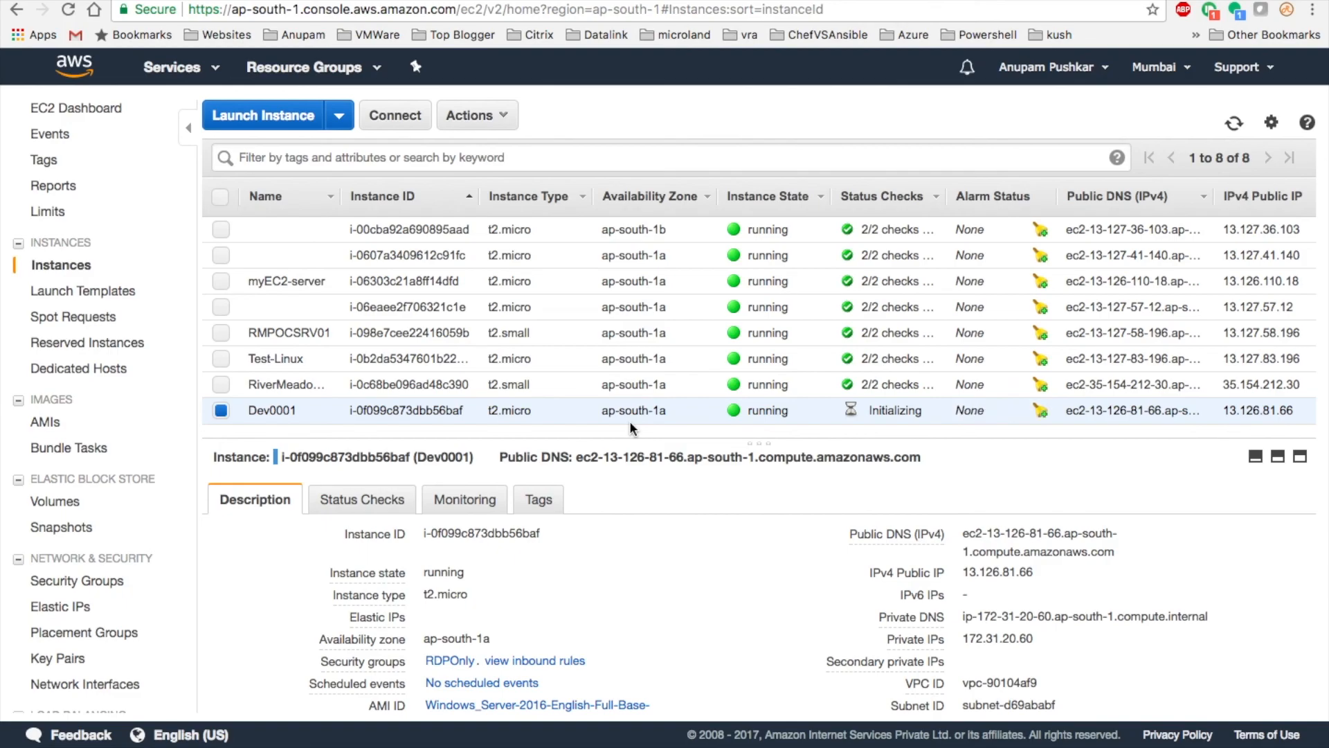
click(396, 116)
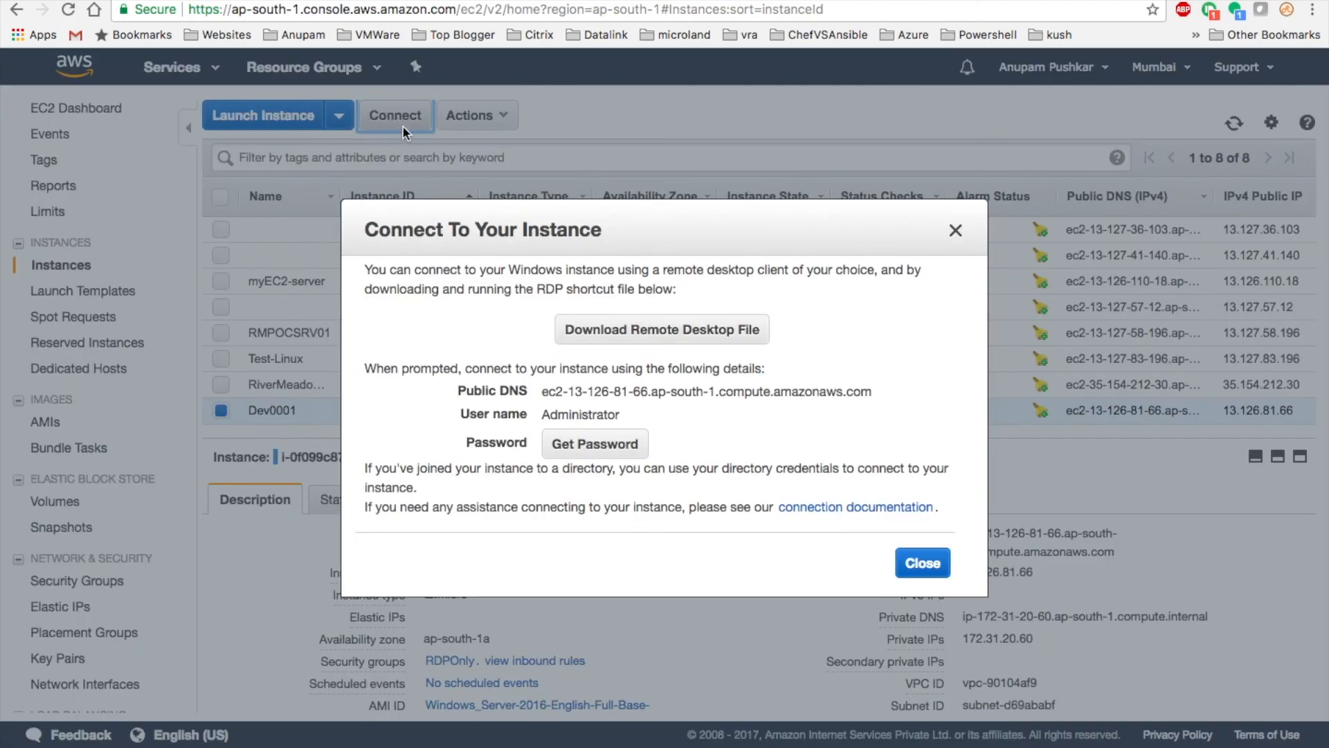
click(577, 444)
click(559, 420)
right_click(559, 418)
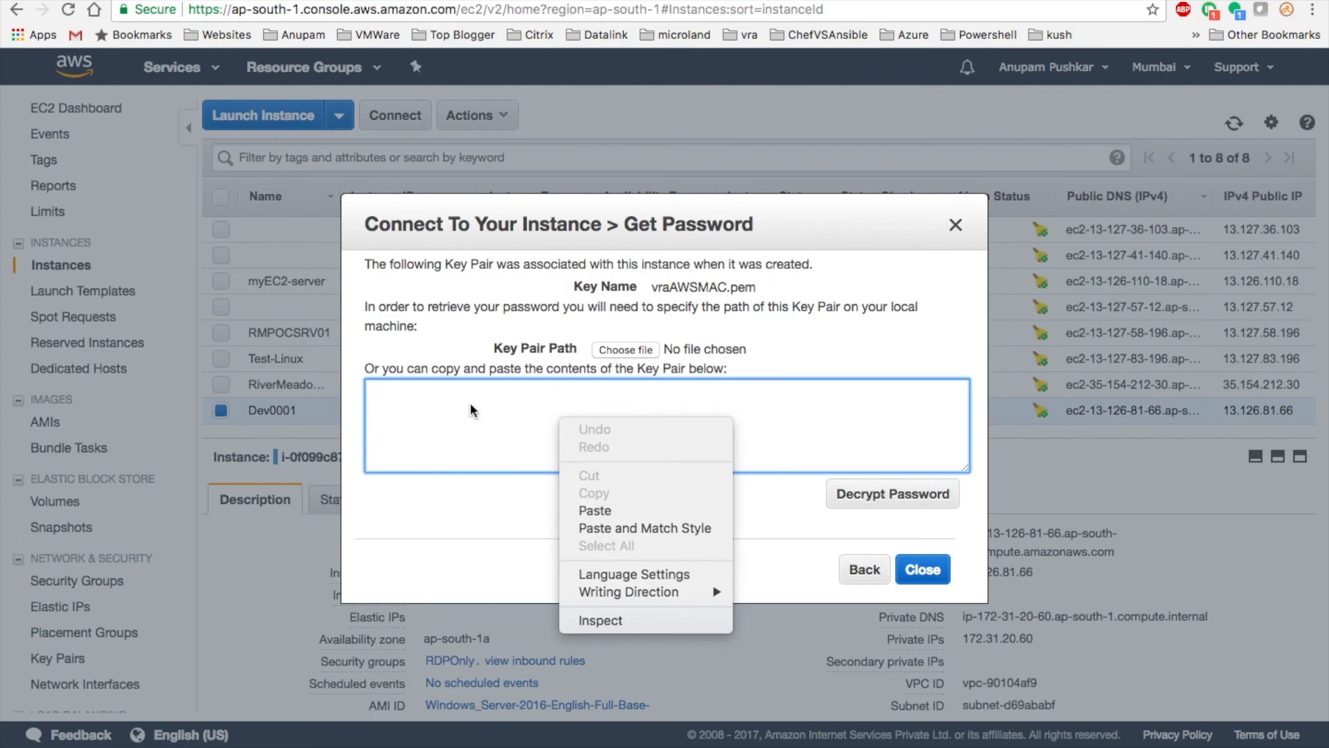
click(594, 510)
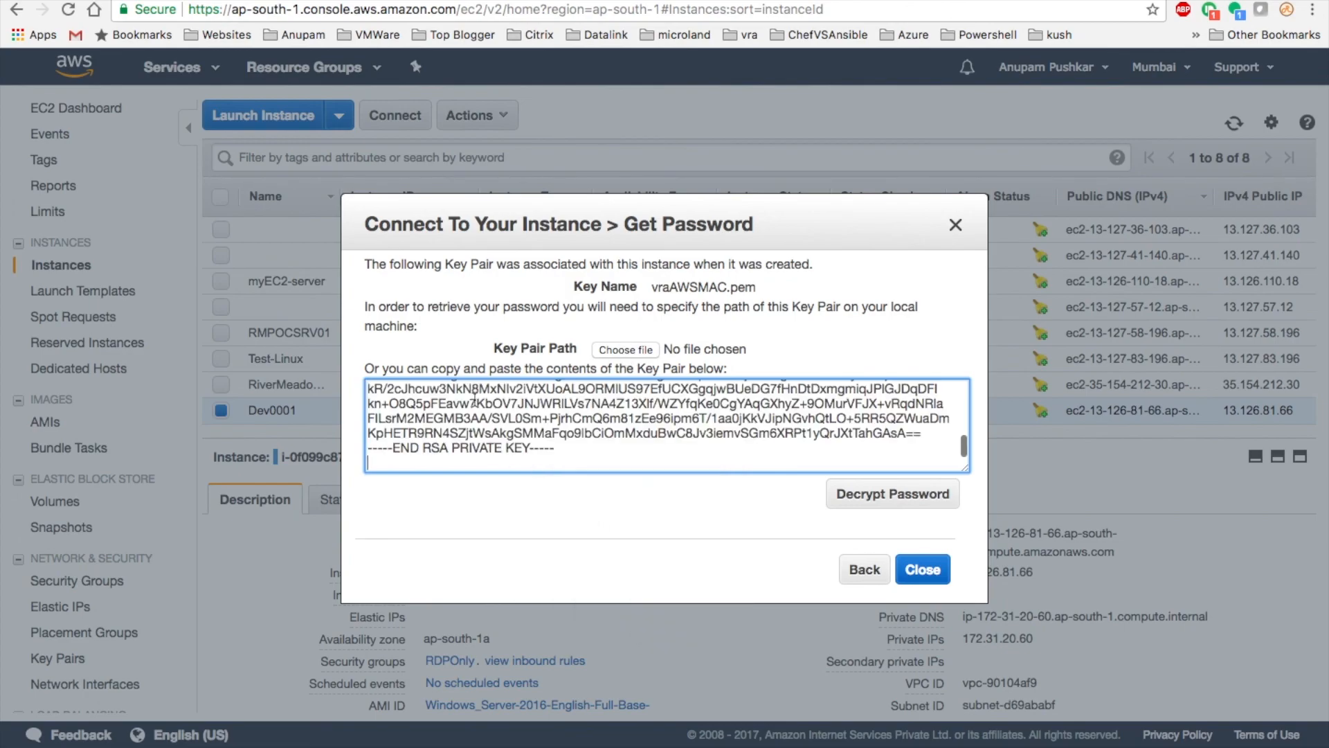
click(898, 495)
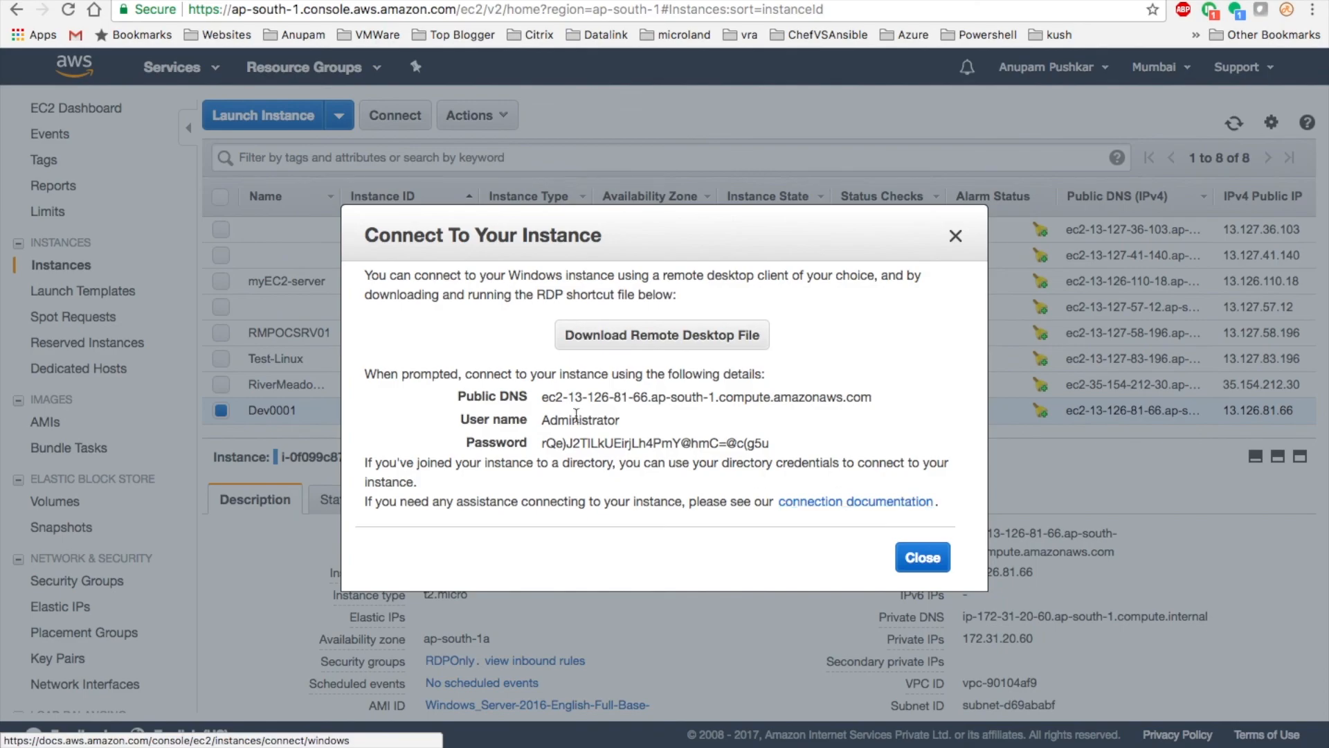
- Select the decrypted password, then download and launch the Dev0001 Remote Desktop file
drag(542, 445, 819, 450)
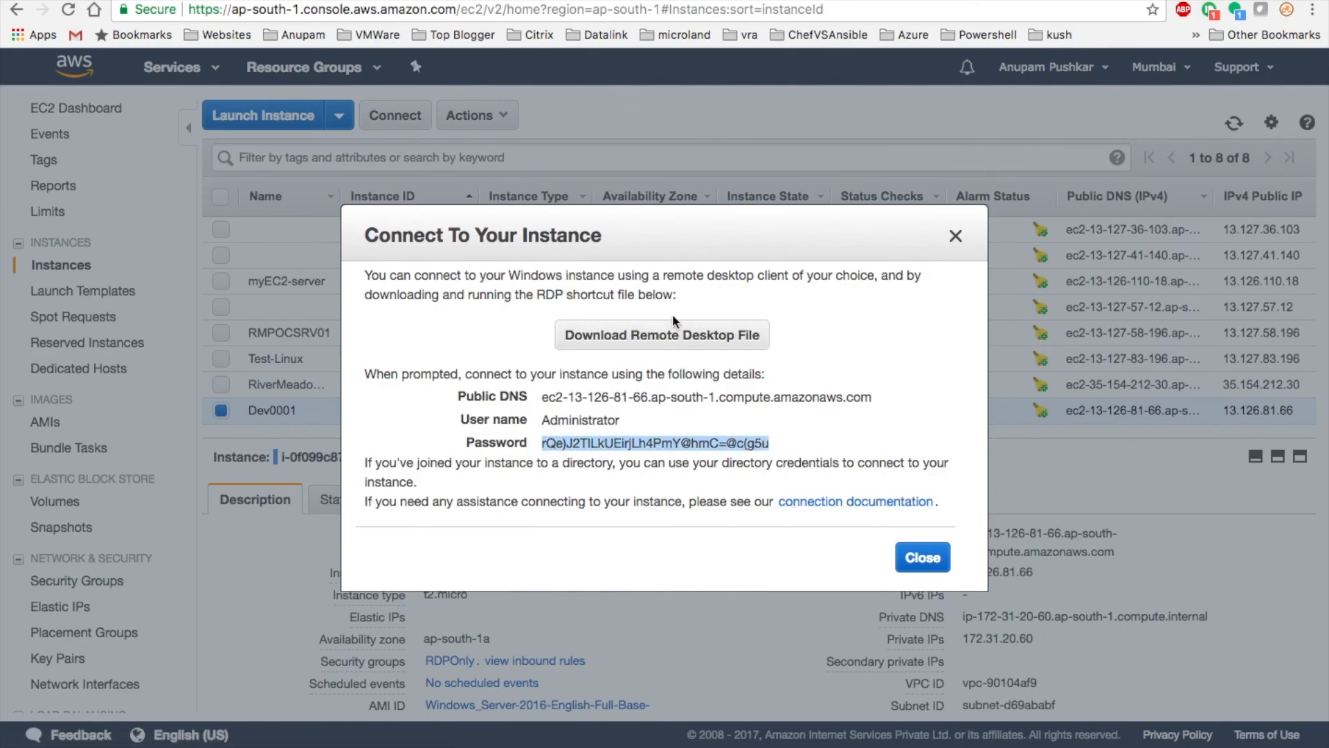
click(679, 331)
mouse_move(54, 742)
click(177, 745)
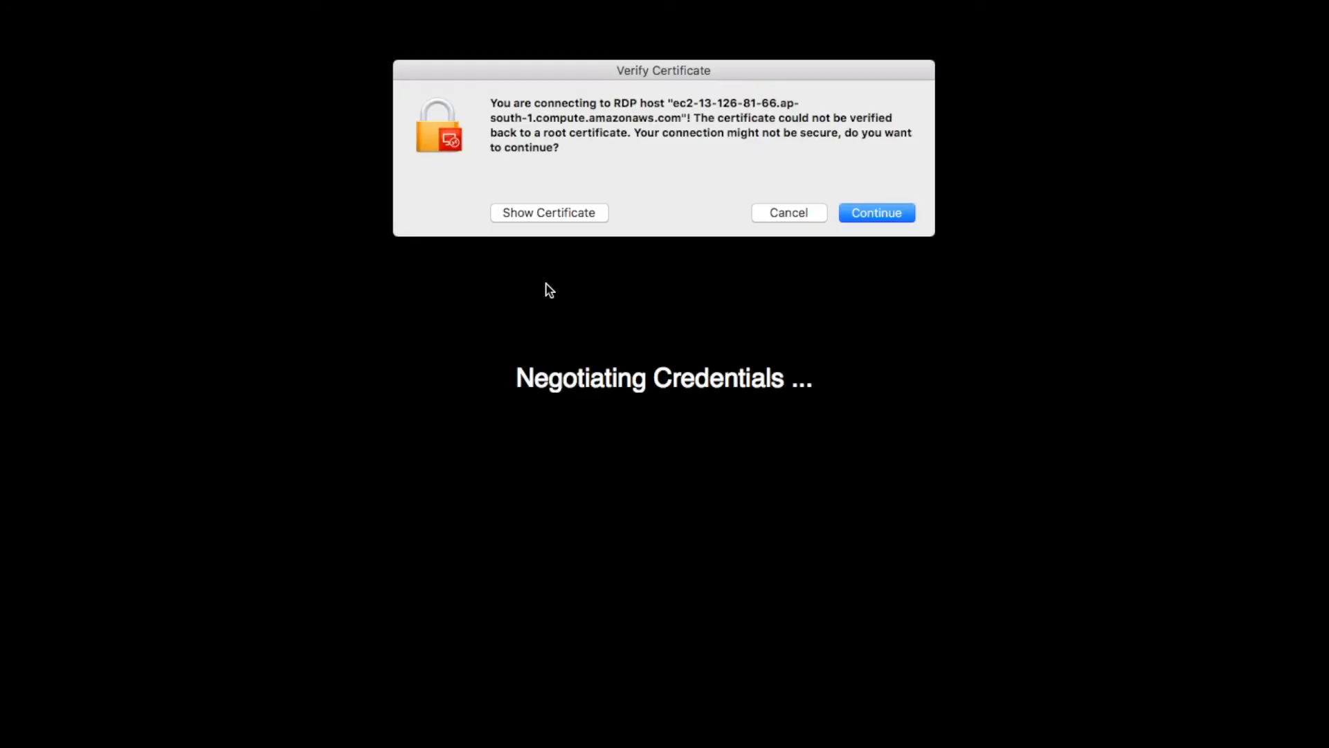
- Accept the server certificate to reach Dev0001's Administrator sign-in screen
click(883, 213)
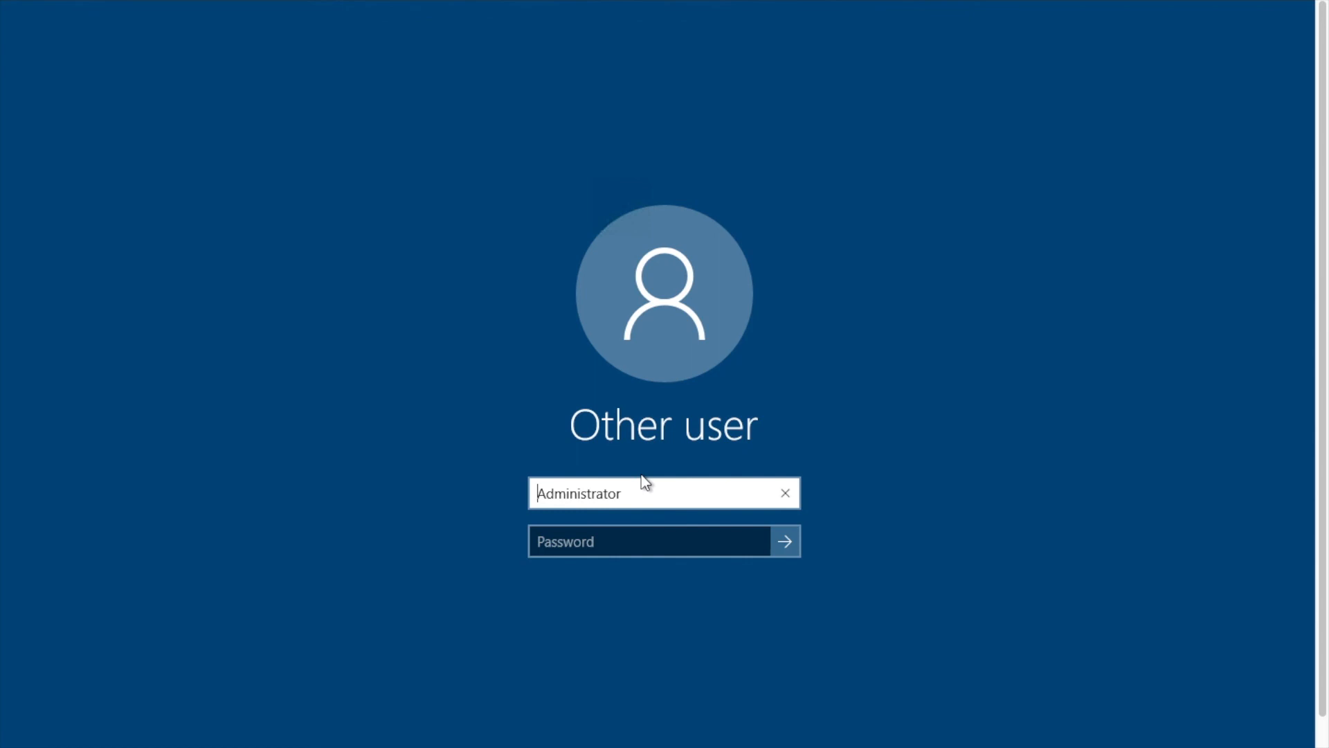
click(625, 548)
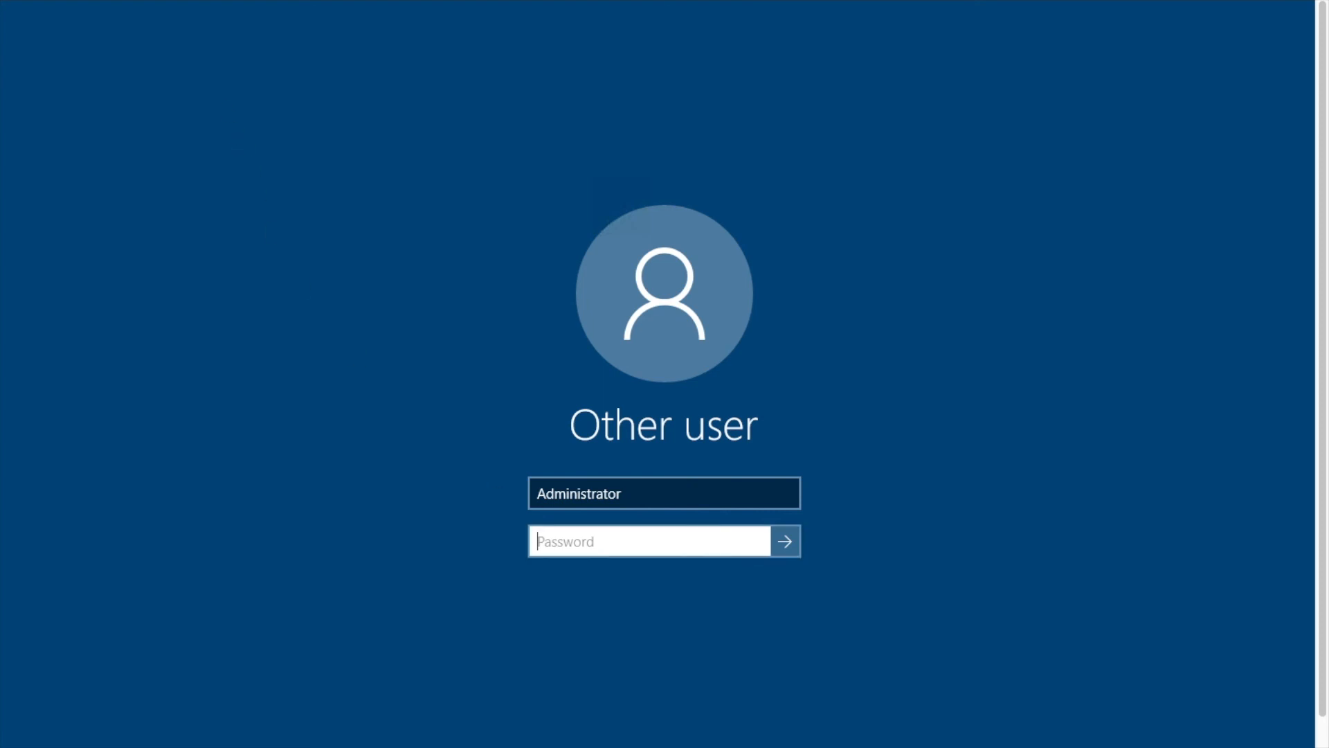
mouse_move(110, 0)
mouse_down()
mouse_move(595, 73)
mouse_move(435, 27)
mouse_move(88, 61)
mouse_move(71, 0)
mouse_move(86, 1)
mouse_up()
- Copy the decrypted Administrator password from the AWS console and return to the sign-in screen
mouse_move(635, 745)
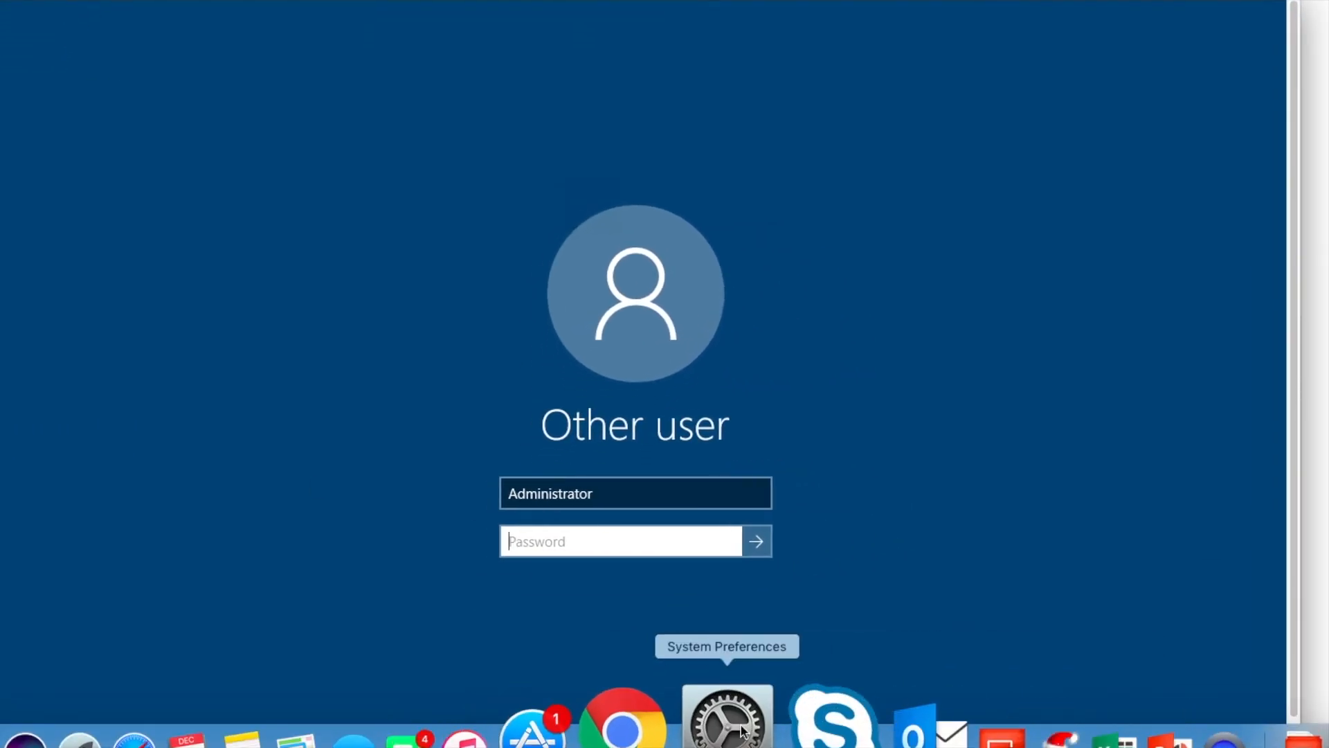
click(681, 720)
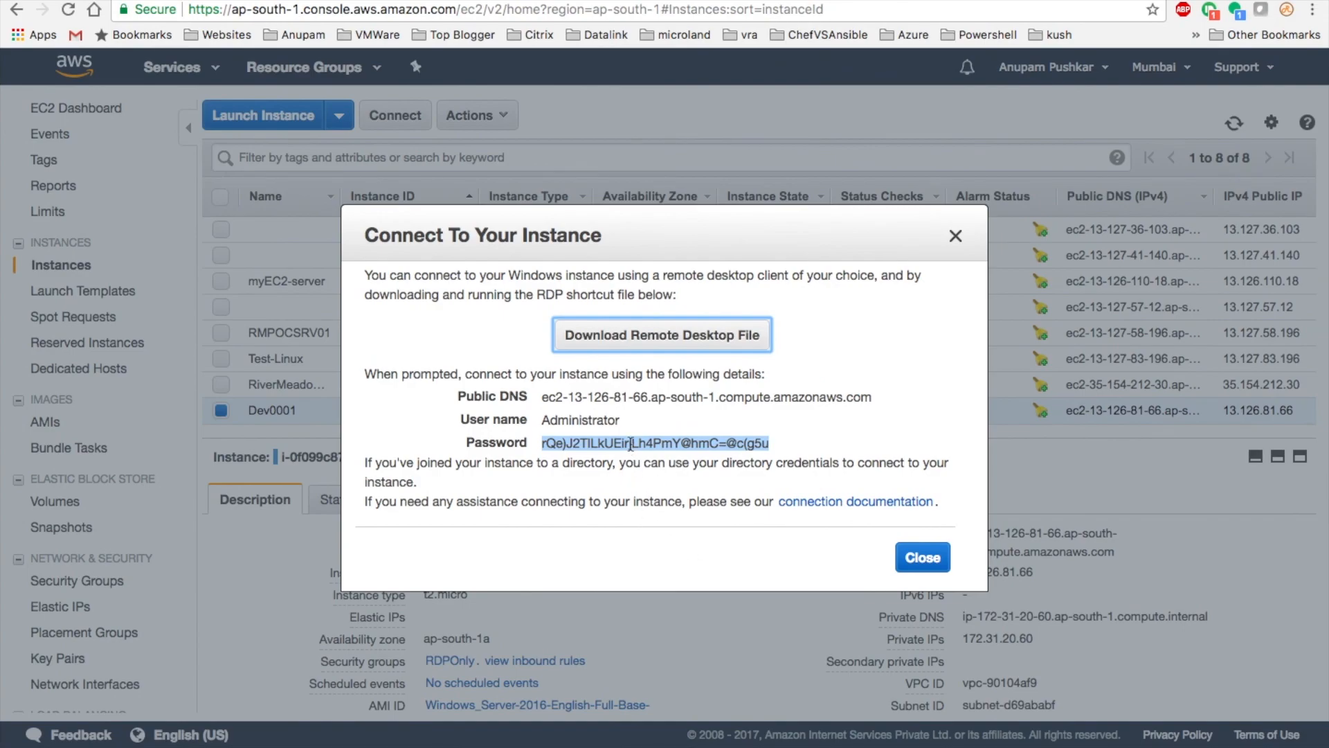
right_click(630, 443)
click(667, 482)
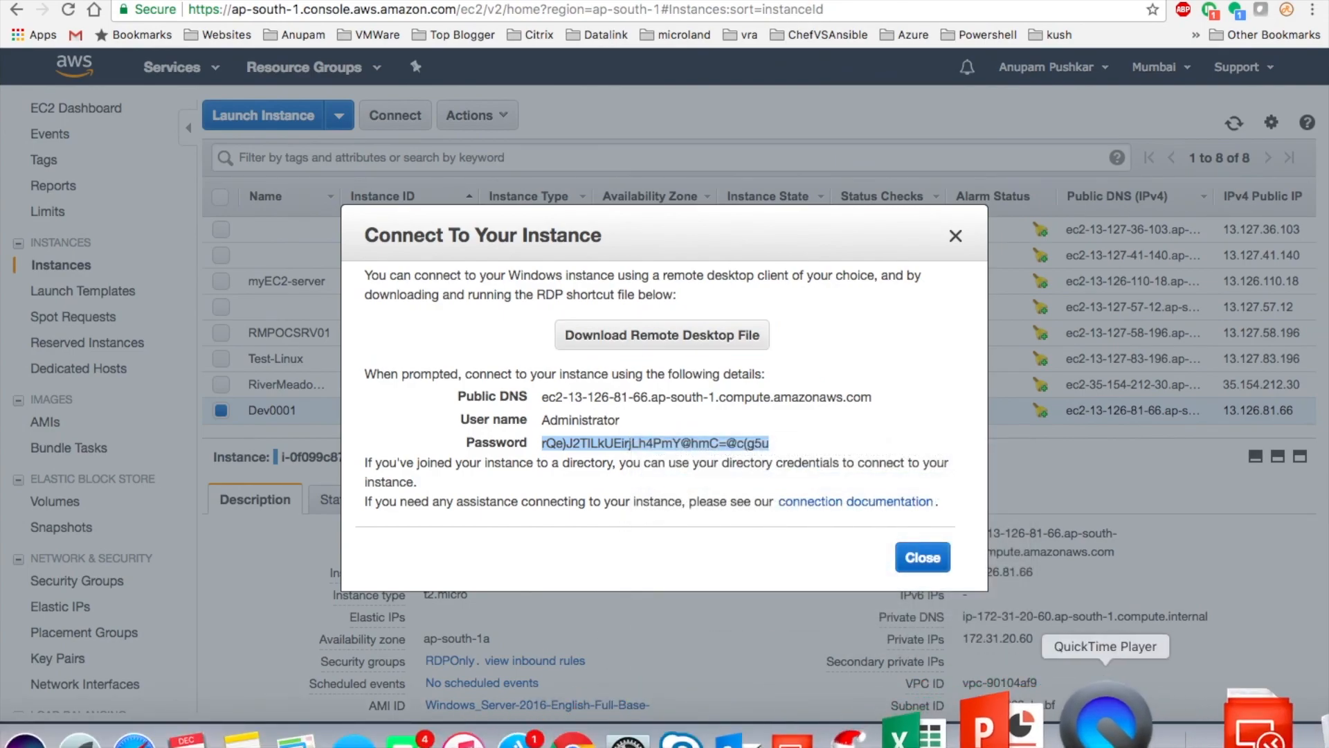
click(900, 731)
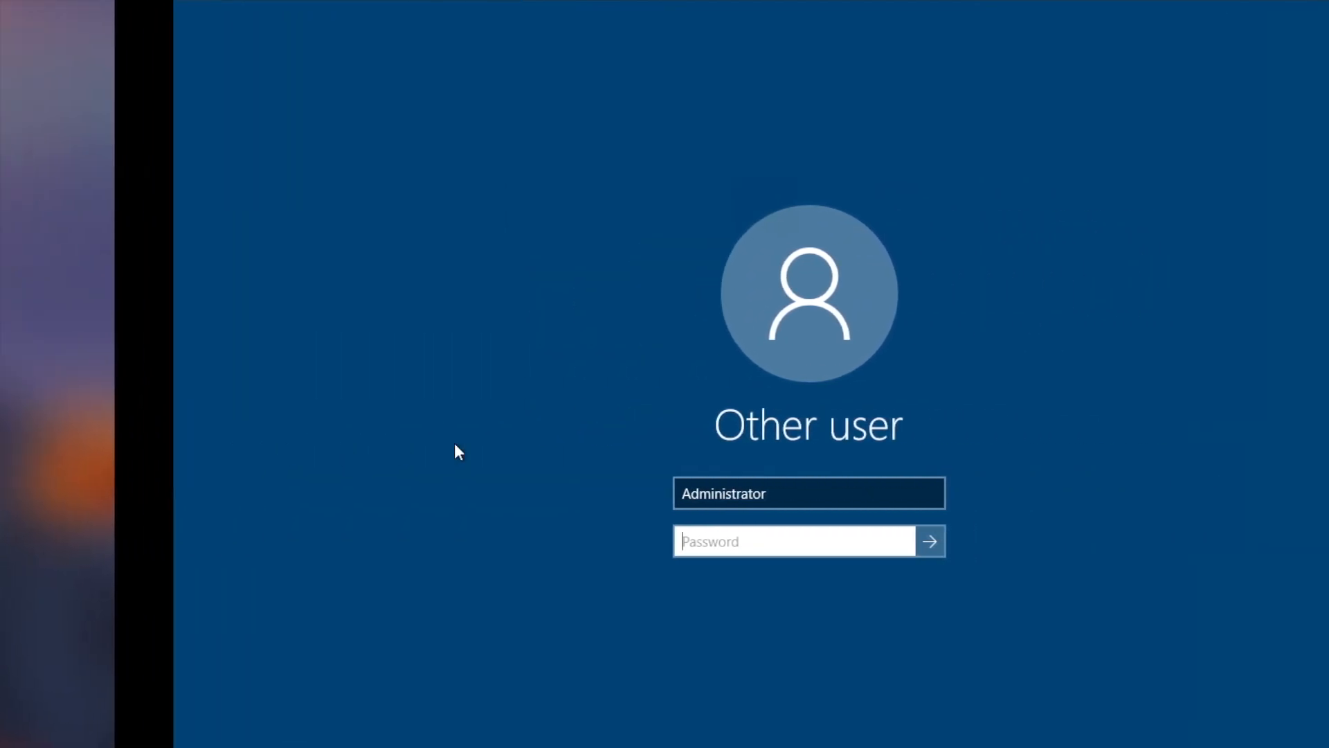
drag(151, 18, 187, 0)
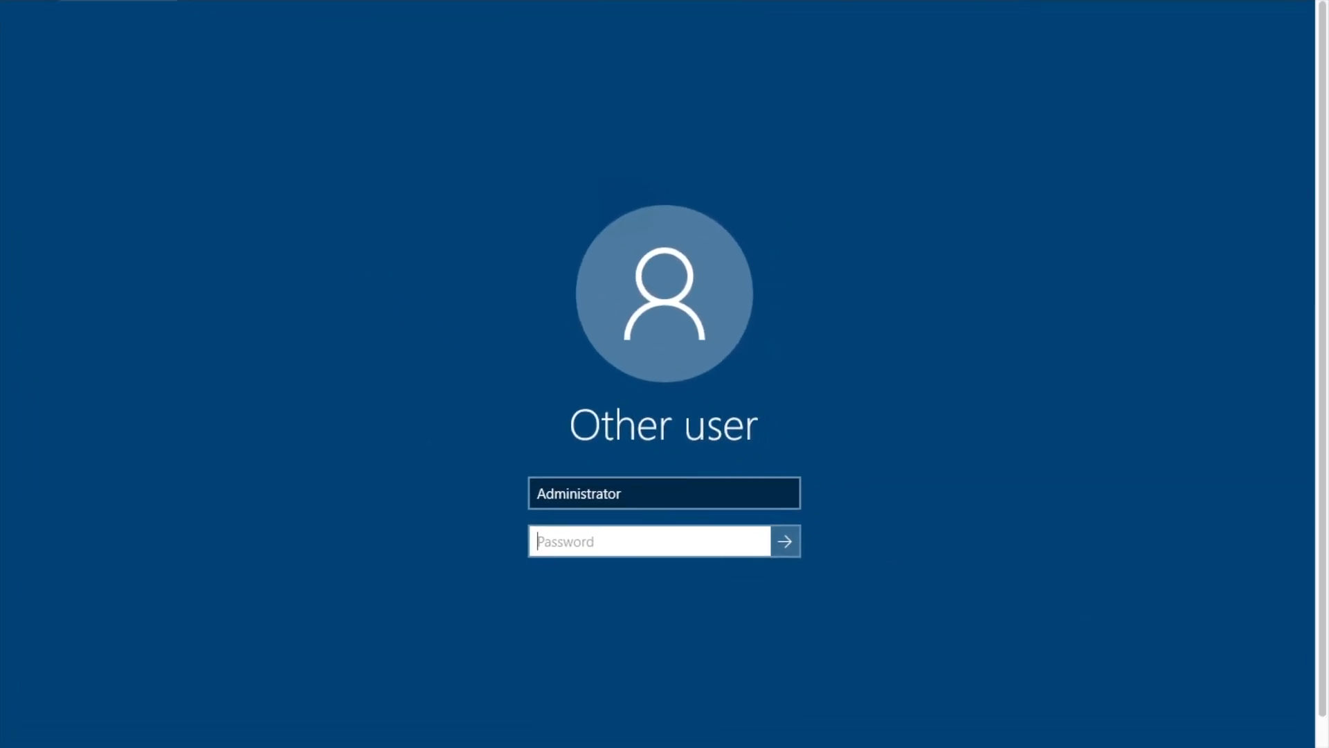
key(ctrl+Right)
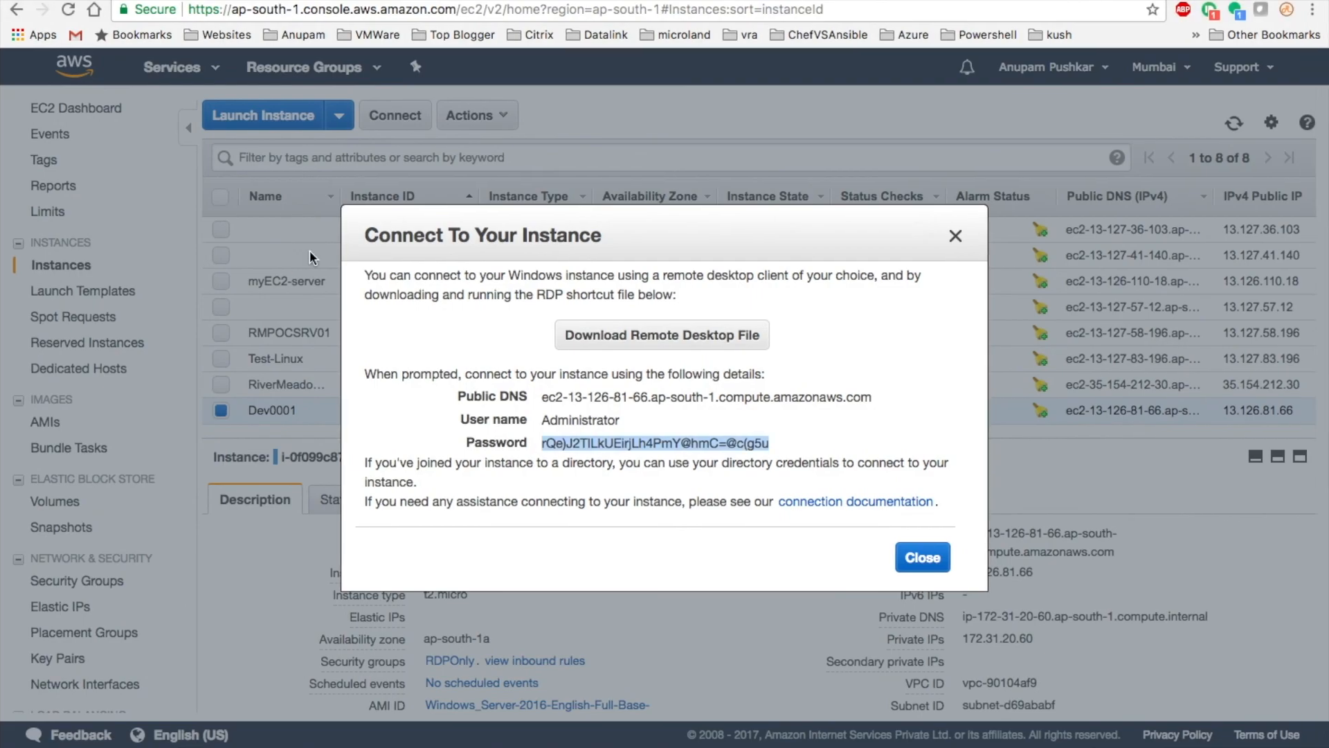